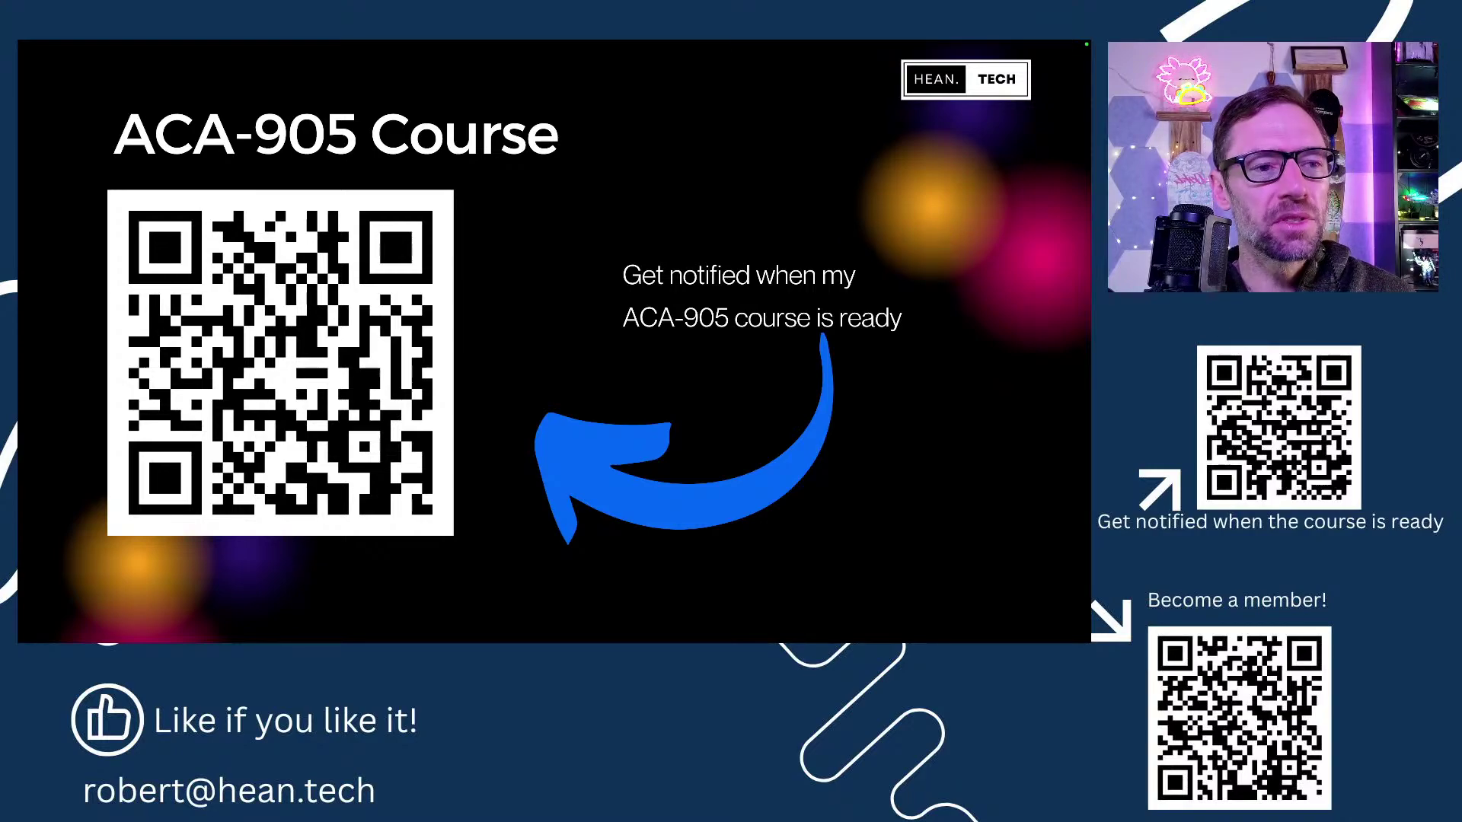
# Switch from the slides to Jira and view the actions available for the RAI_Demo project.
pyautogui.click(947, 238)
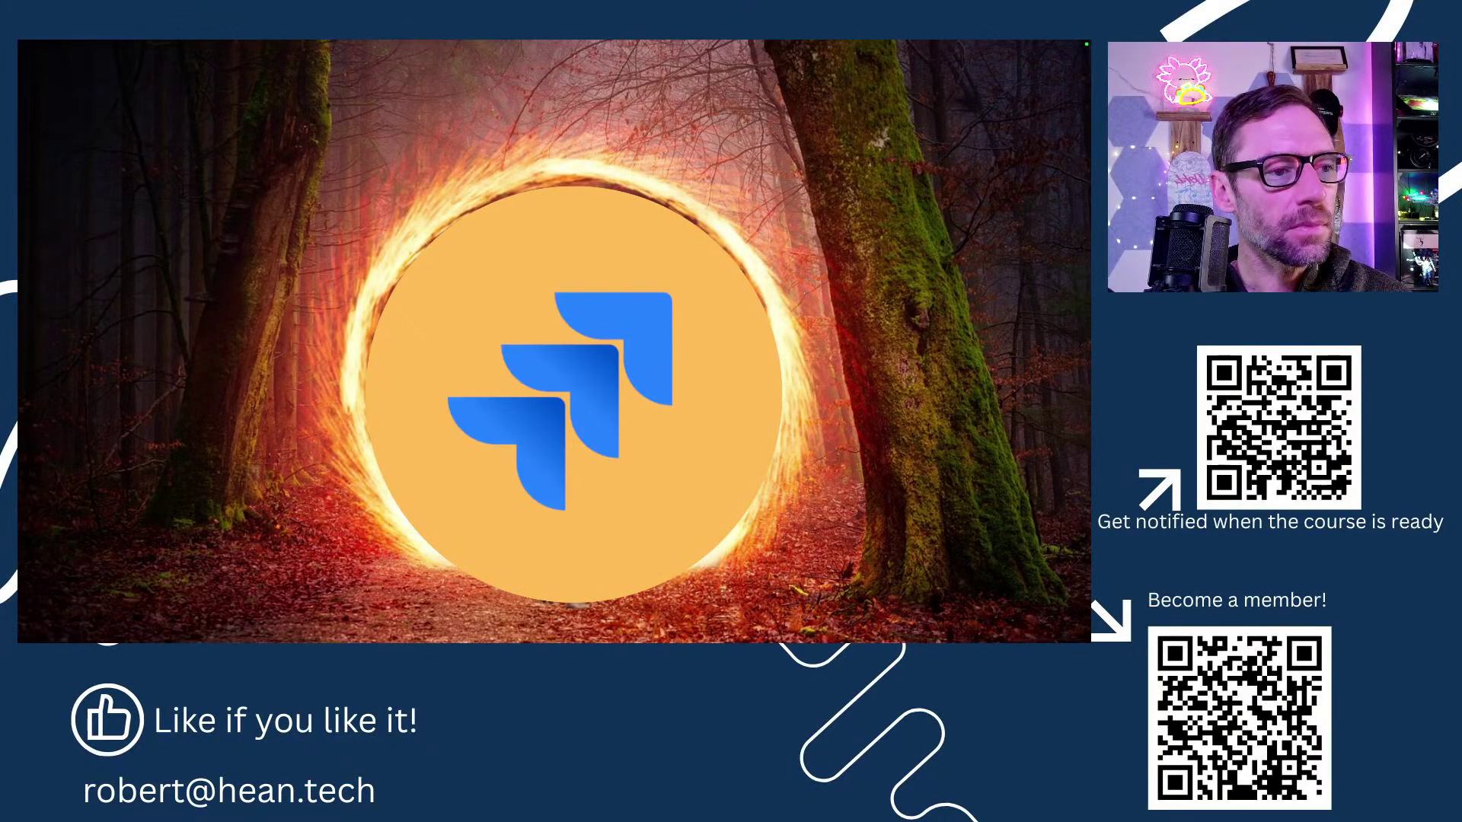
pyautogui.hotkey('ctrl', 'Left')
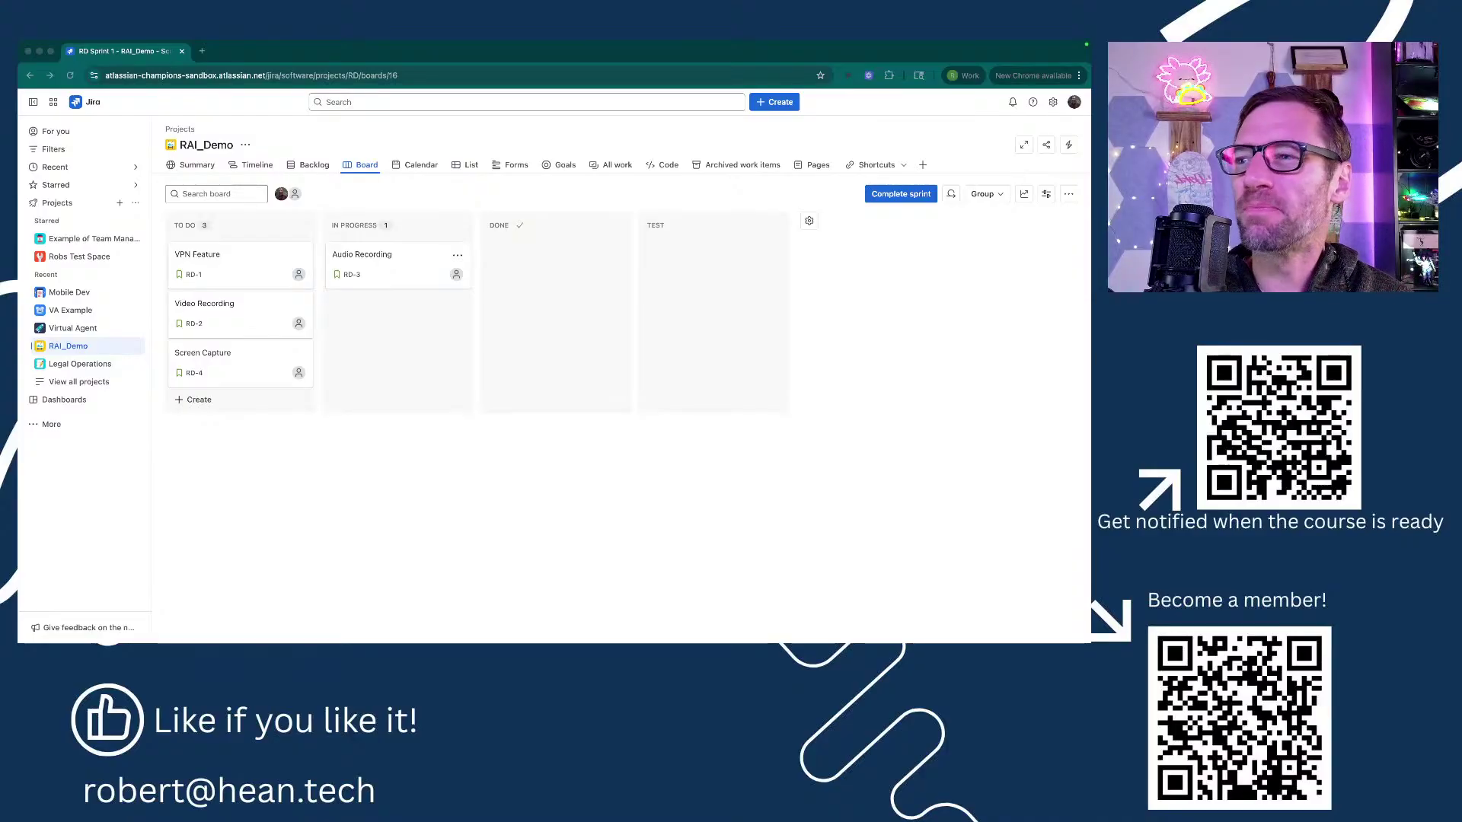
pyautogui.click(832, 265)
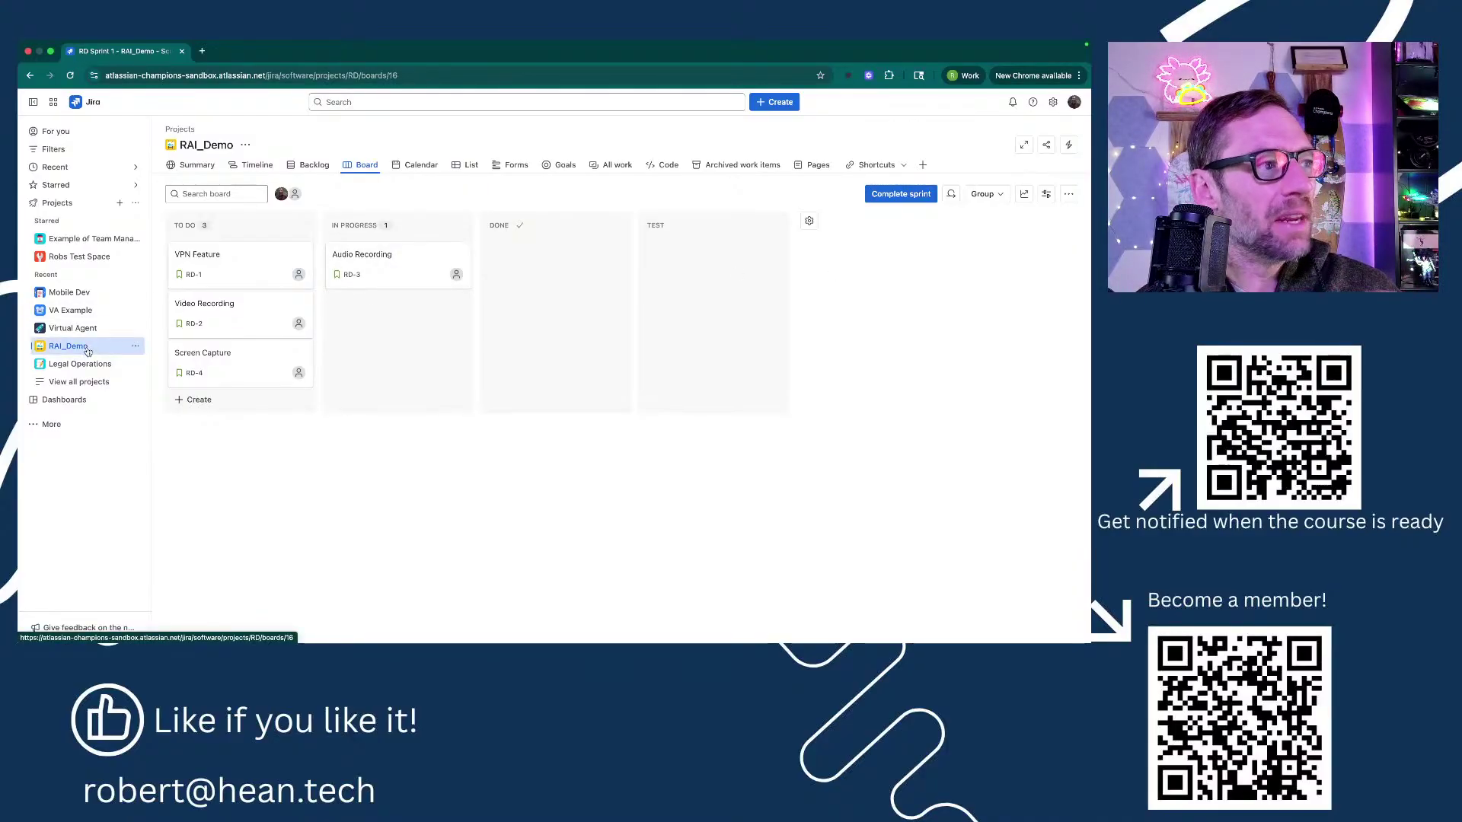
pyautogui.click(133, 347)
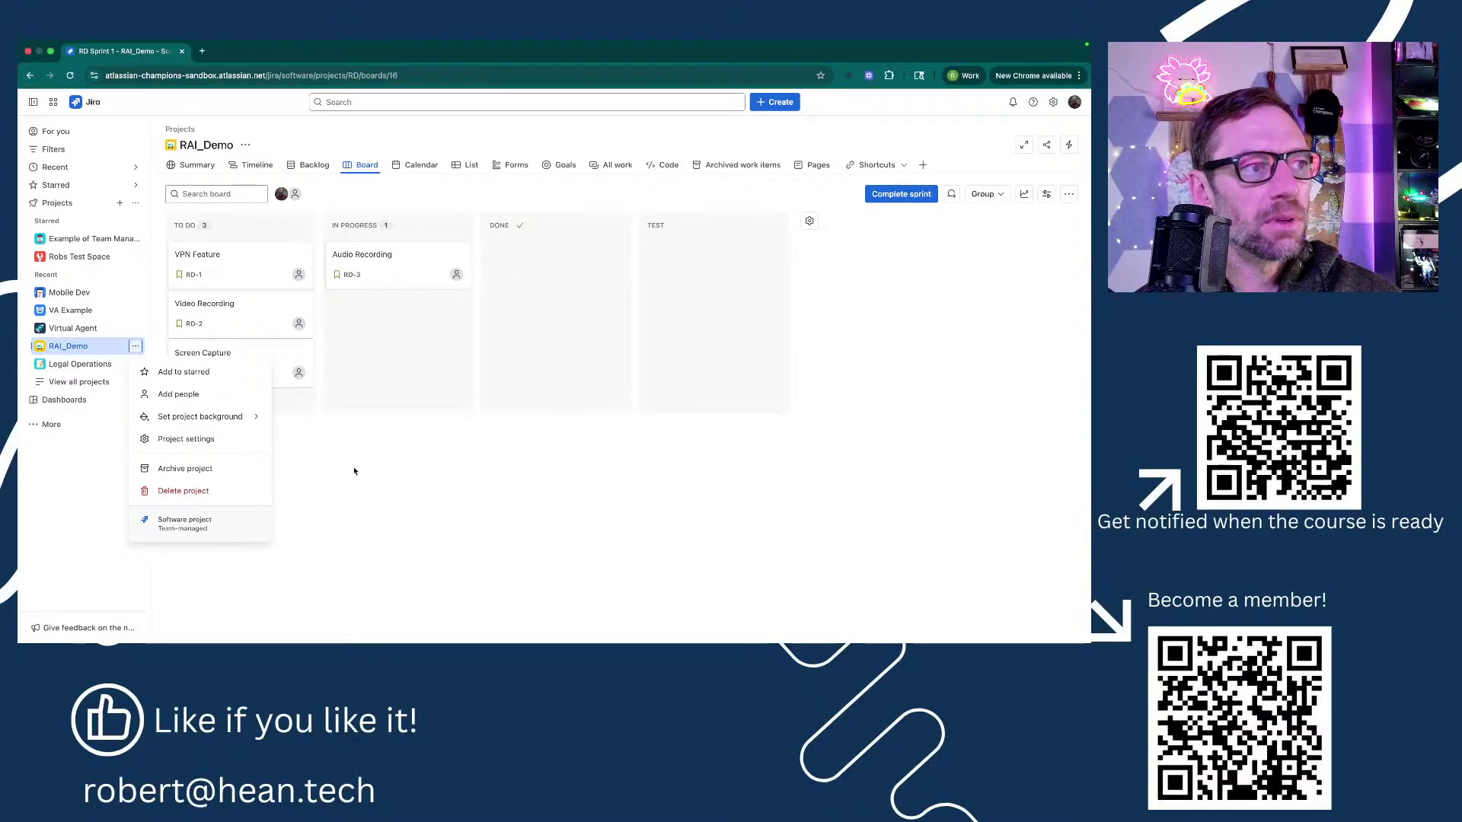
pyautogui.click(327, 450)
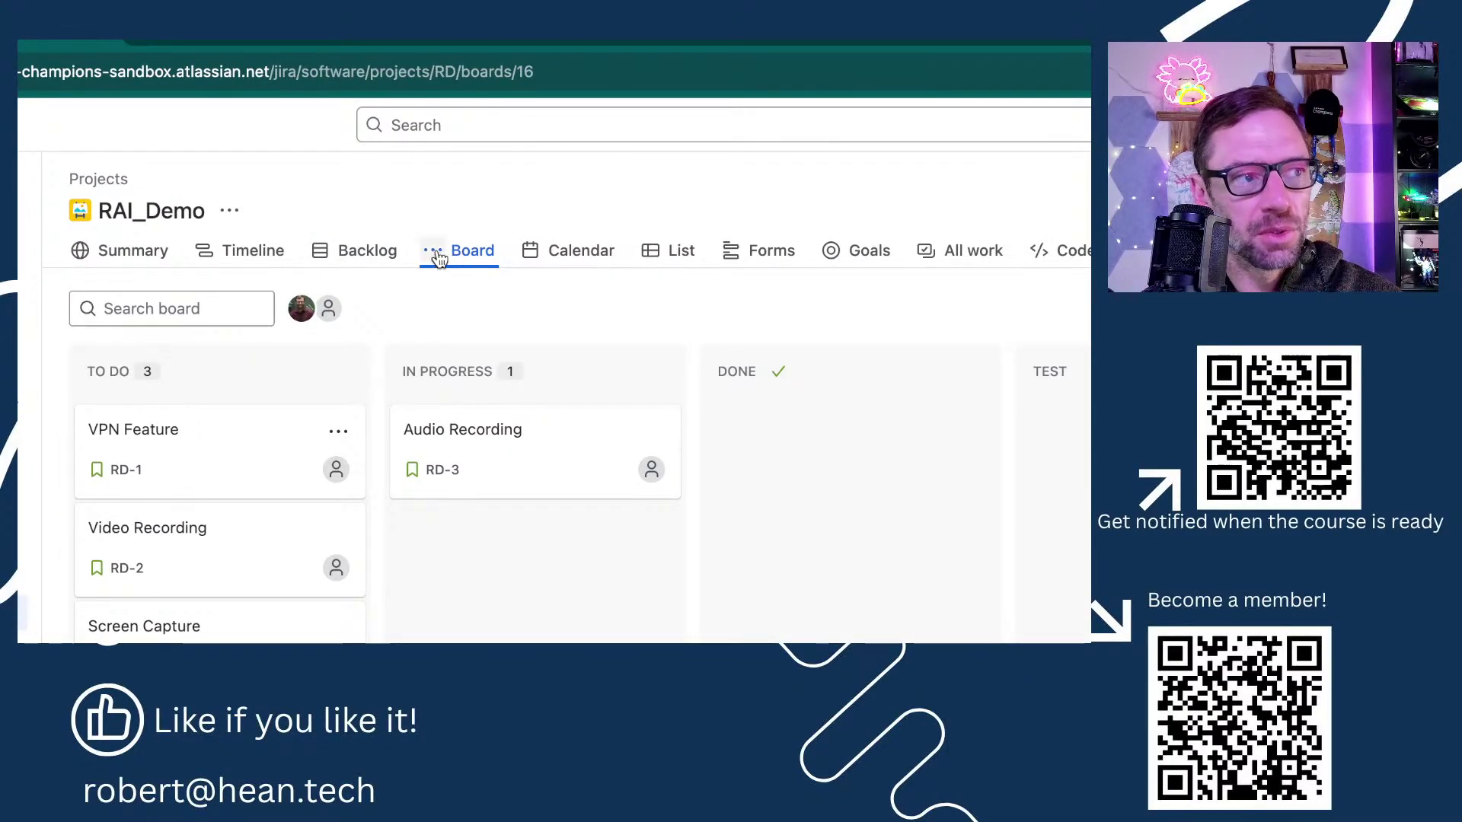
# Examine the options for the project's Board view, including its renaming, and leave them without a change.
pyautogui.click(432, 249)
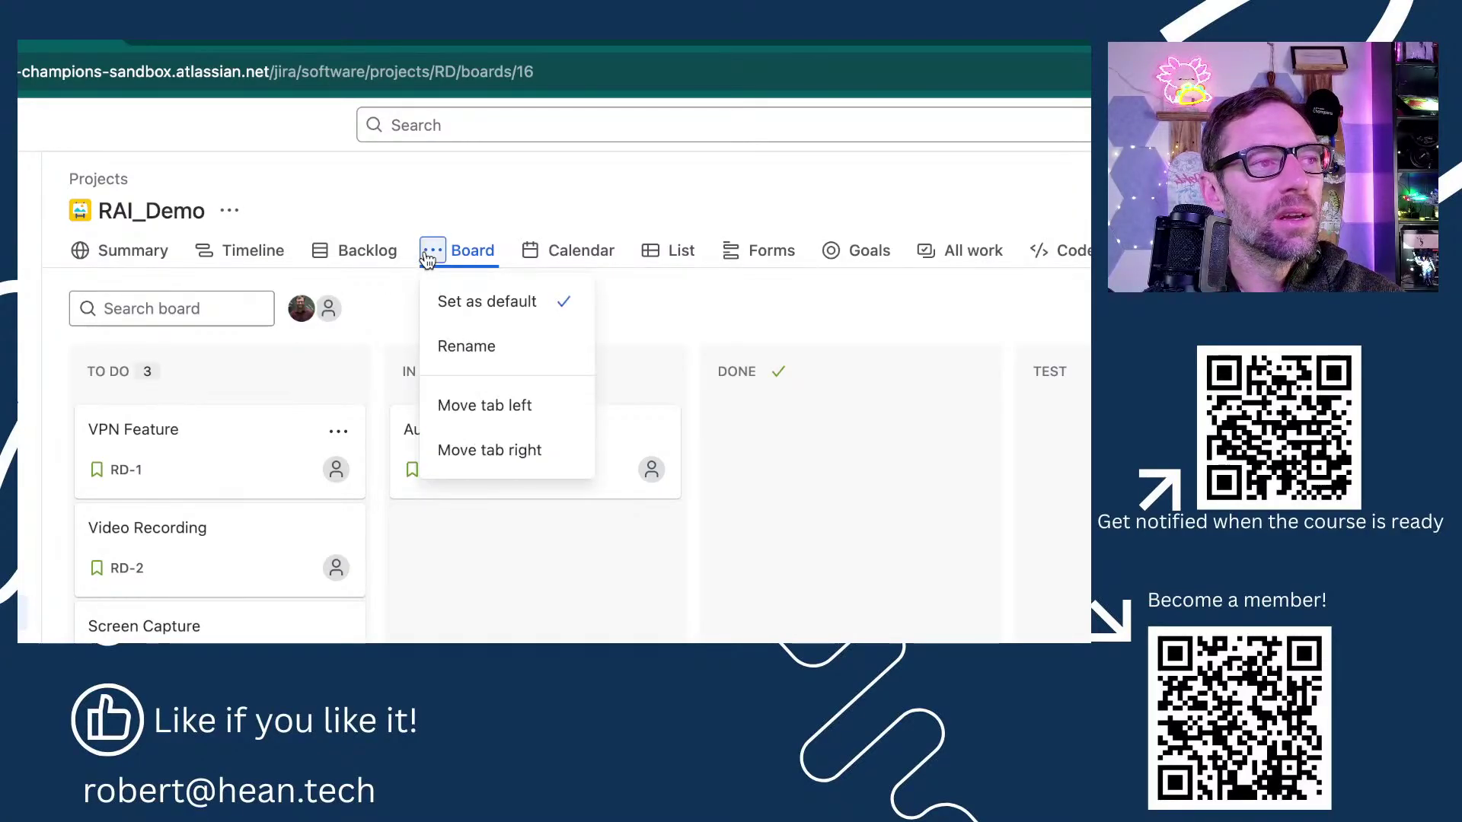
pyautogui.click(466, 346)
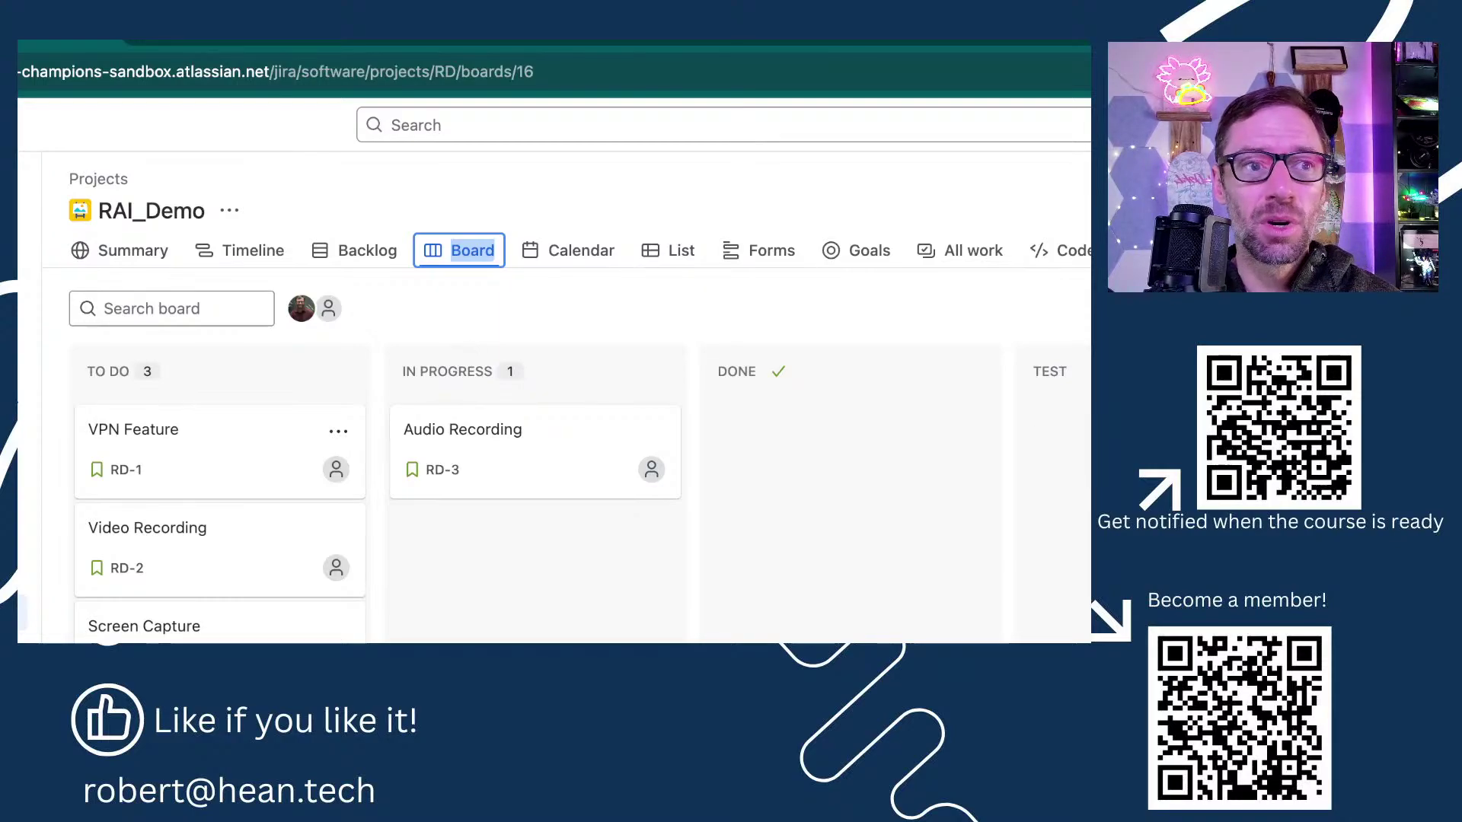
pyautogui.press('Escape')
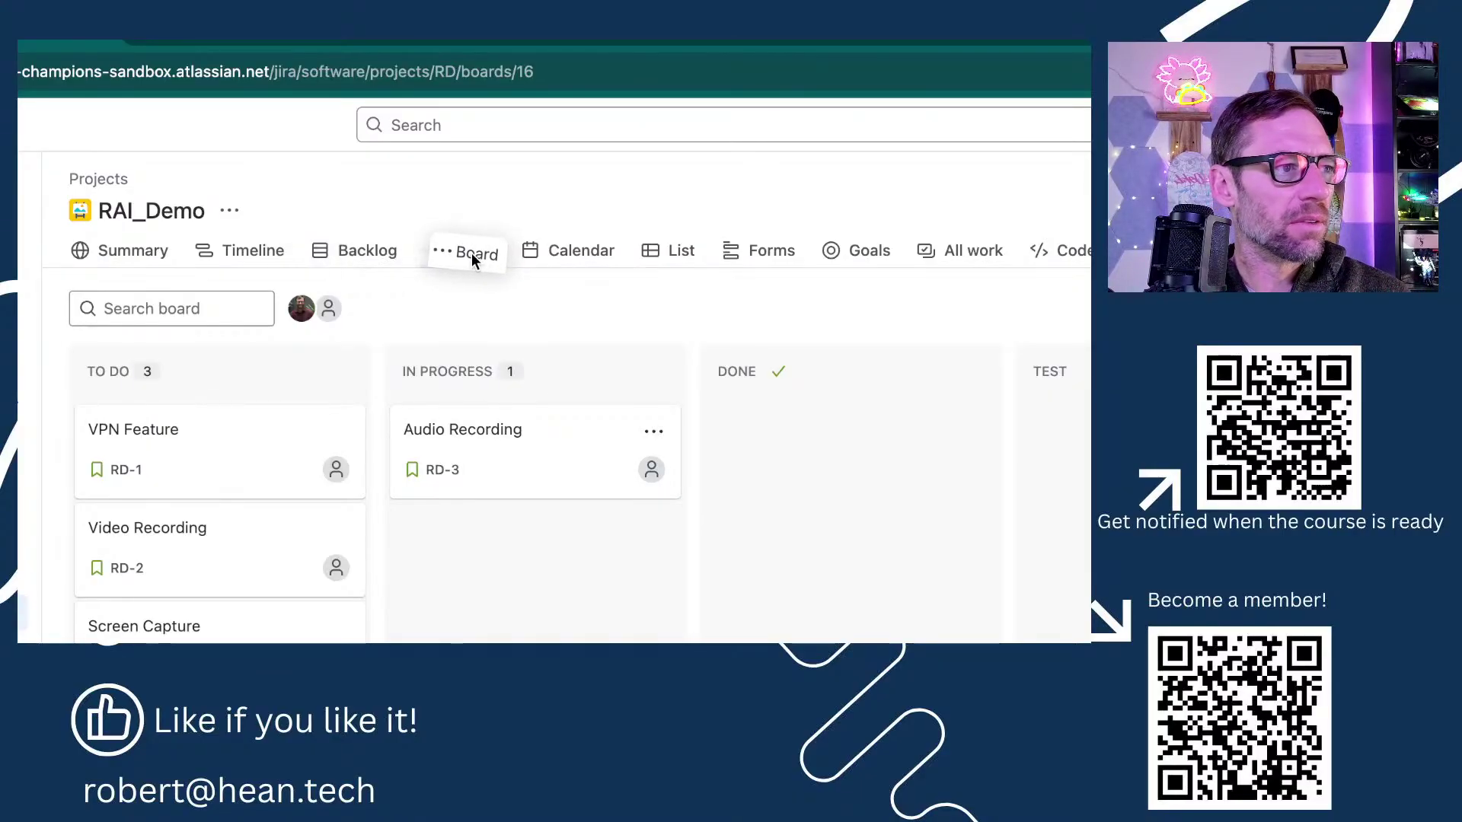
pyautogui.click(430, 252)
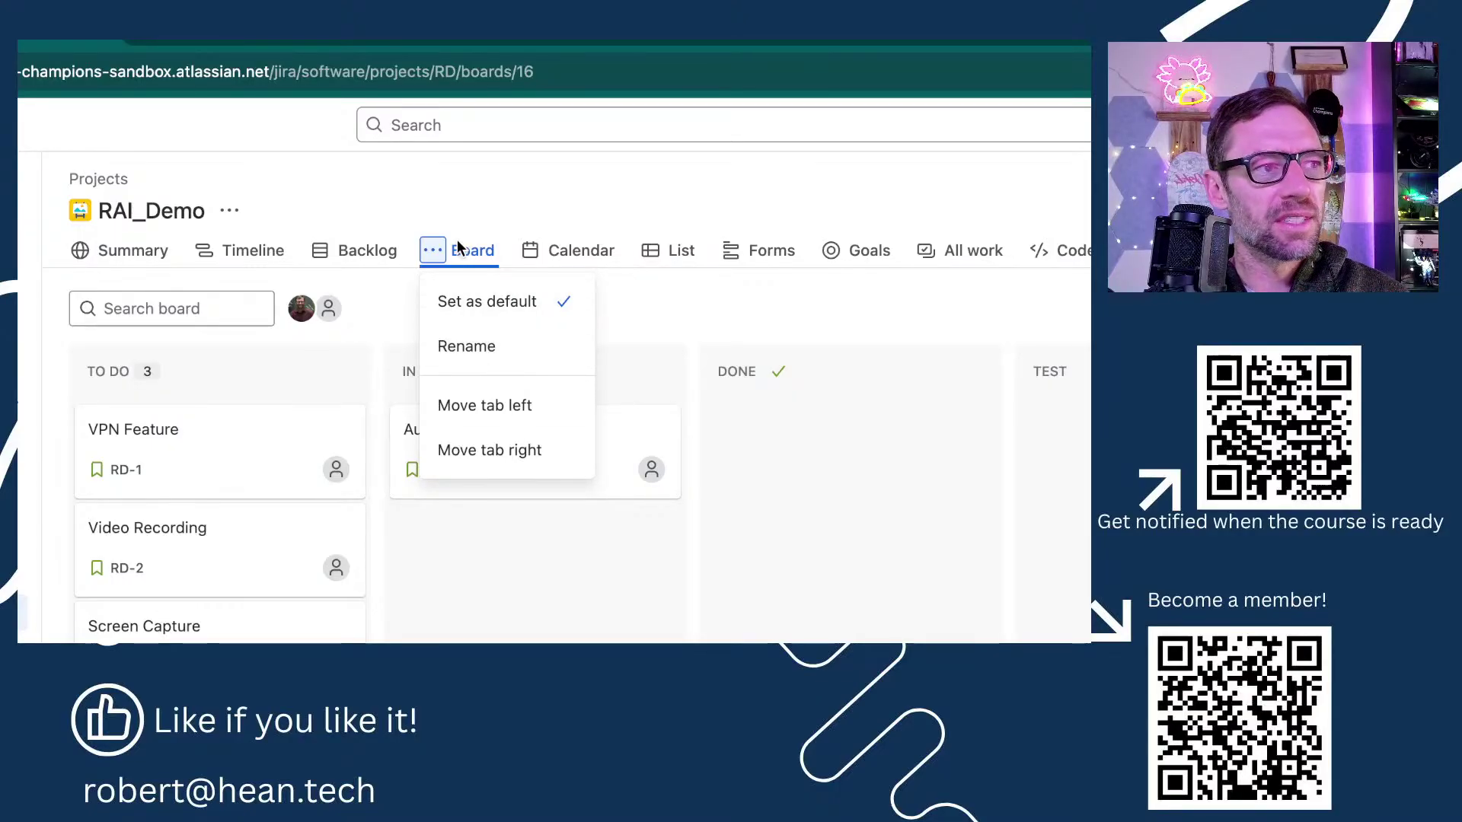
pyautogui.click(458, 247)
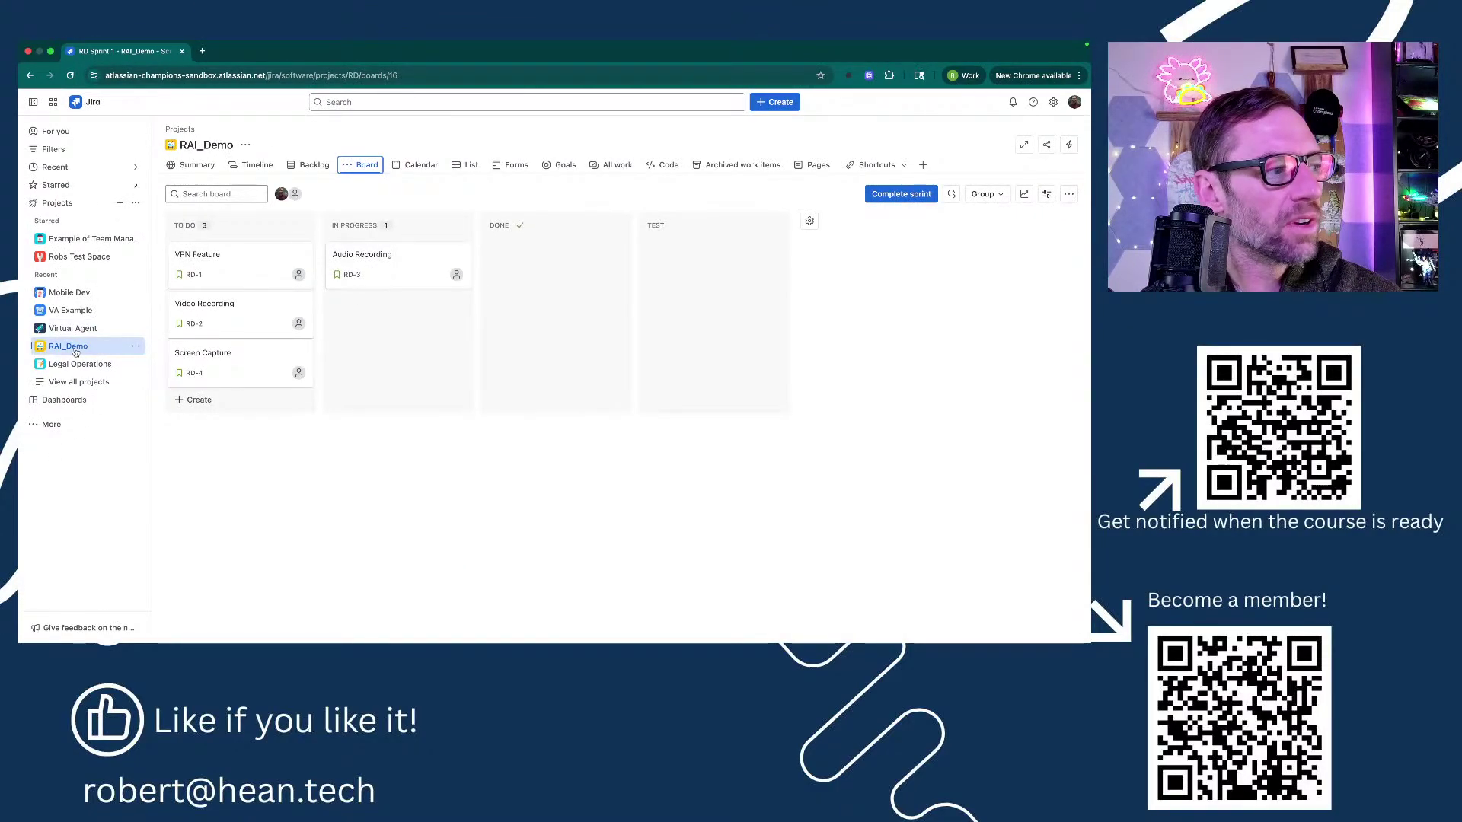
# Expand the Mobile Dev project to show its boards and go back to the RAI_Demo project.
pyautogui.click(39, 292)
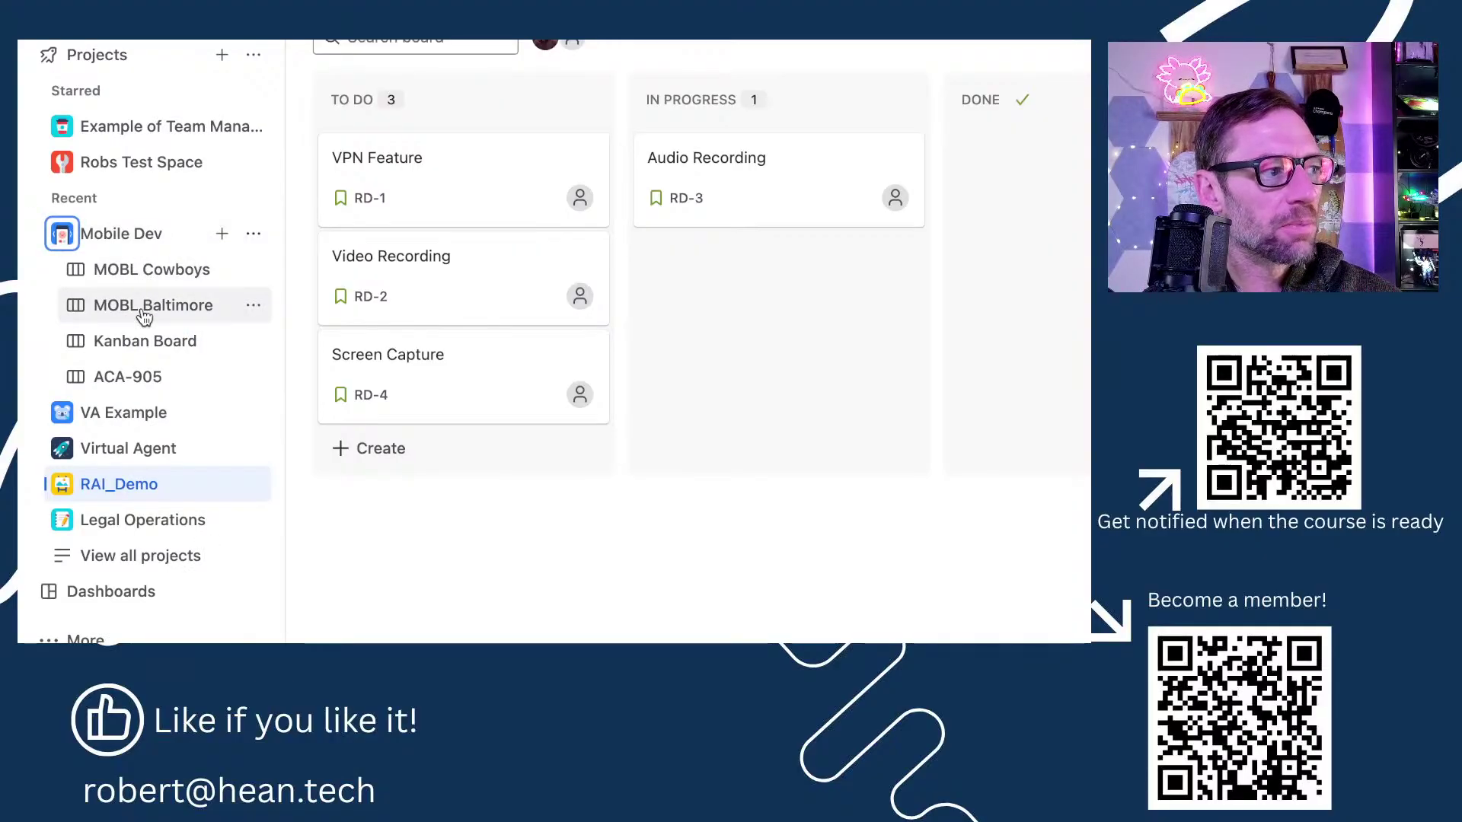
pyautogui.click(100, 494)
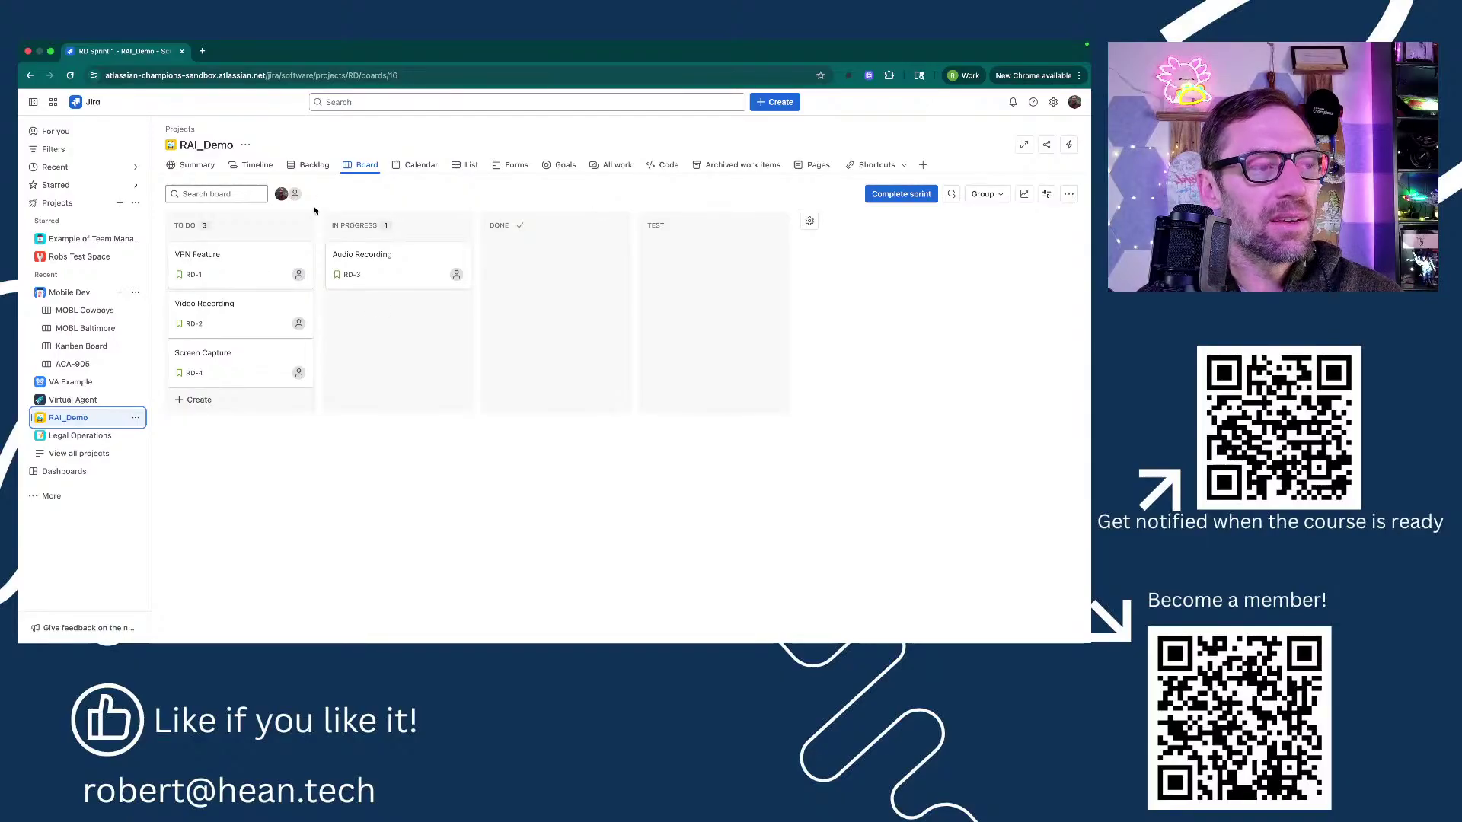
# Examine the RAI_Demo project's access settings, including the form for adding people, and return to the board.
pyautogui.click(134, 419)
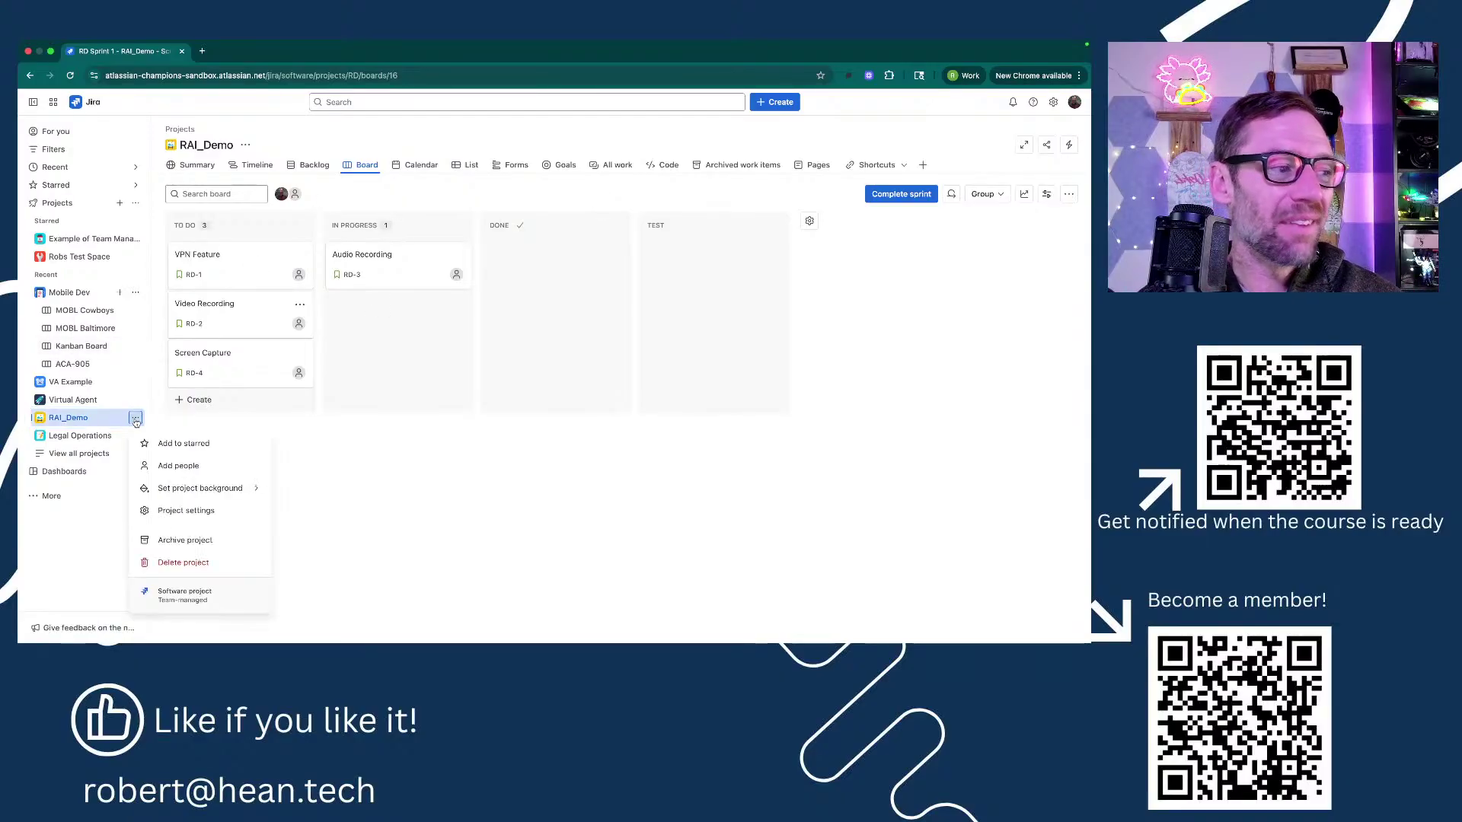
pyautogui.click(196, 520)
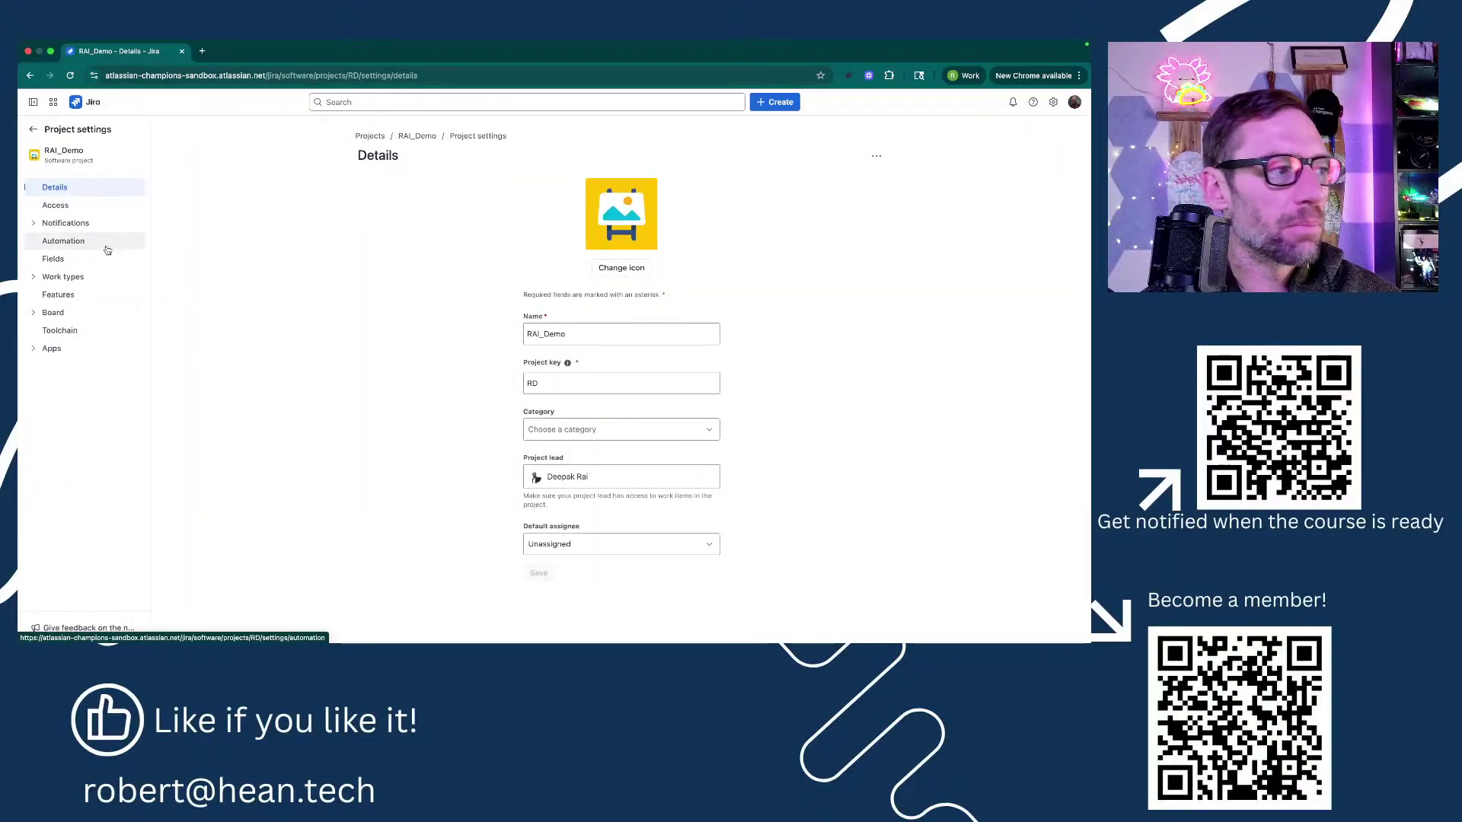
pyautogui.click(71, 208)
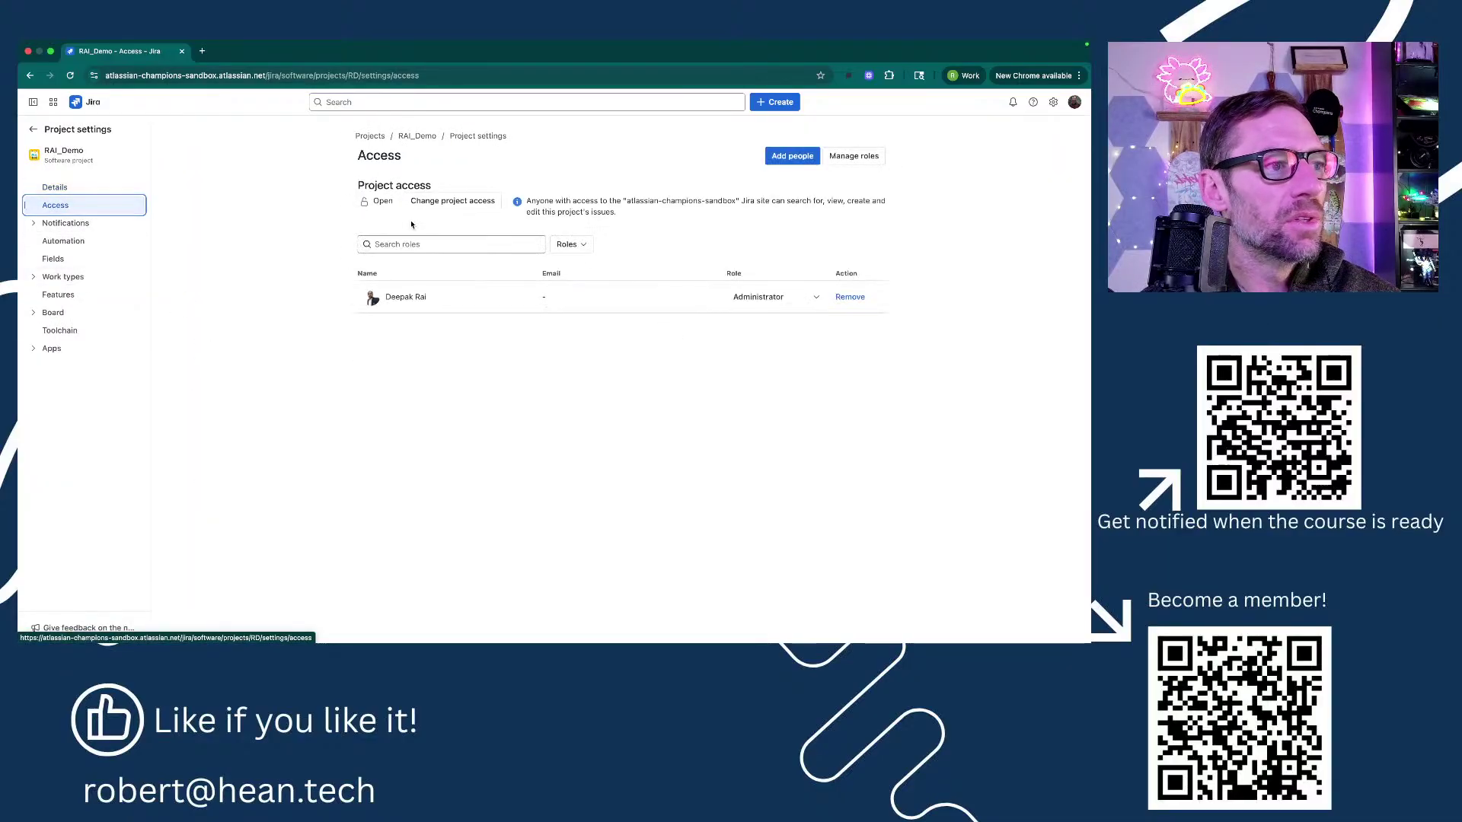
pyautogui.click(791, 154)
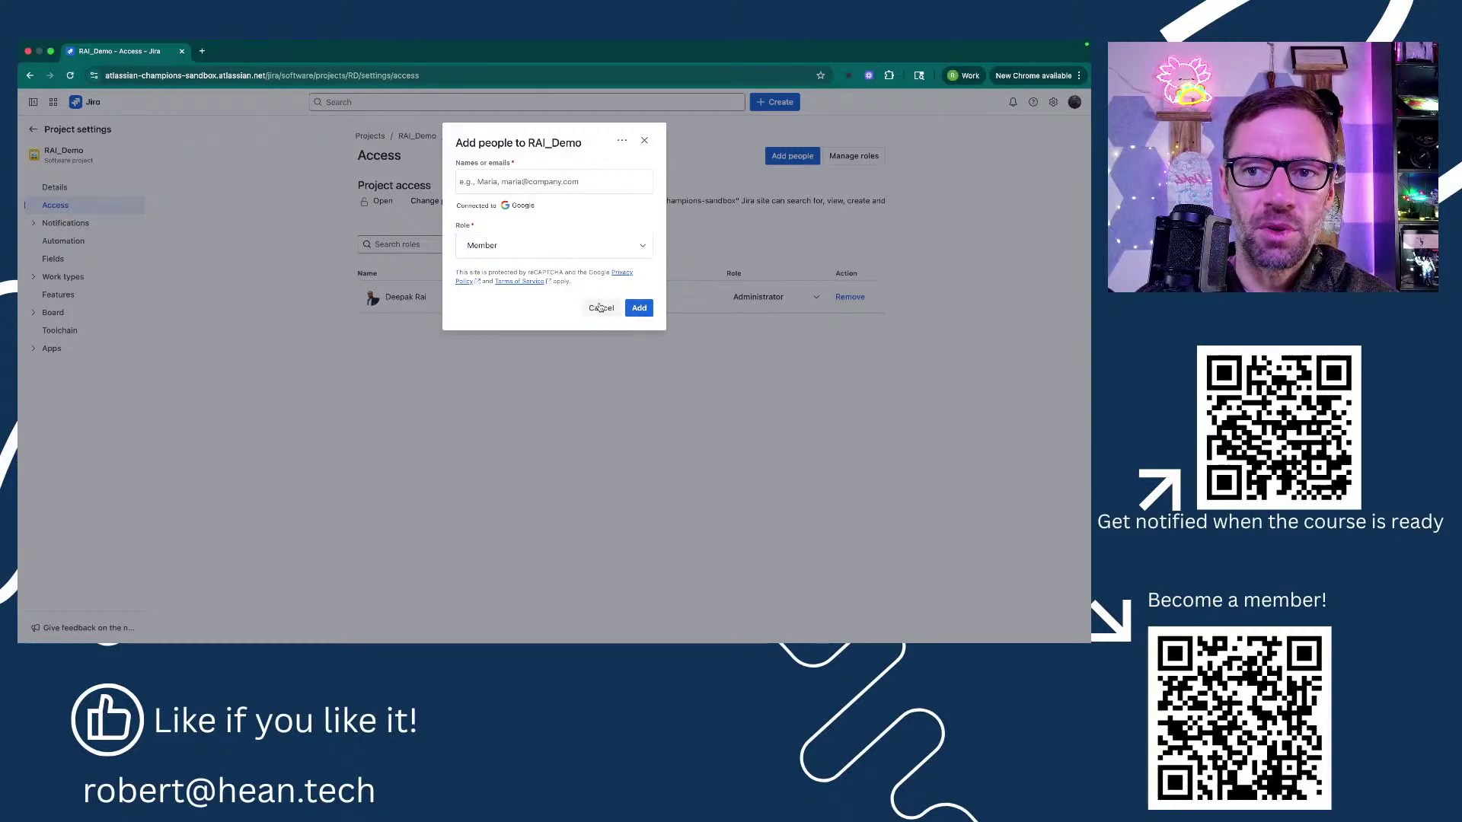
pyautogui.click(600, 307)
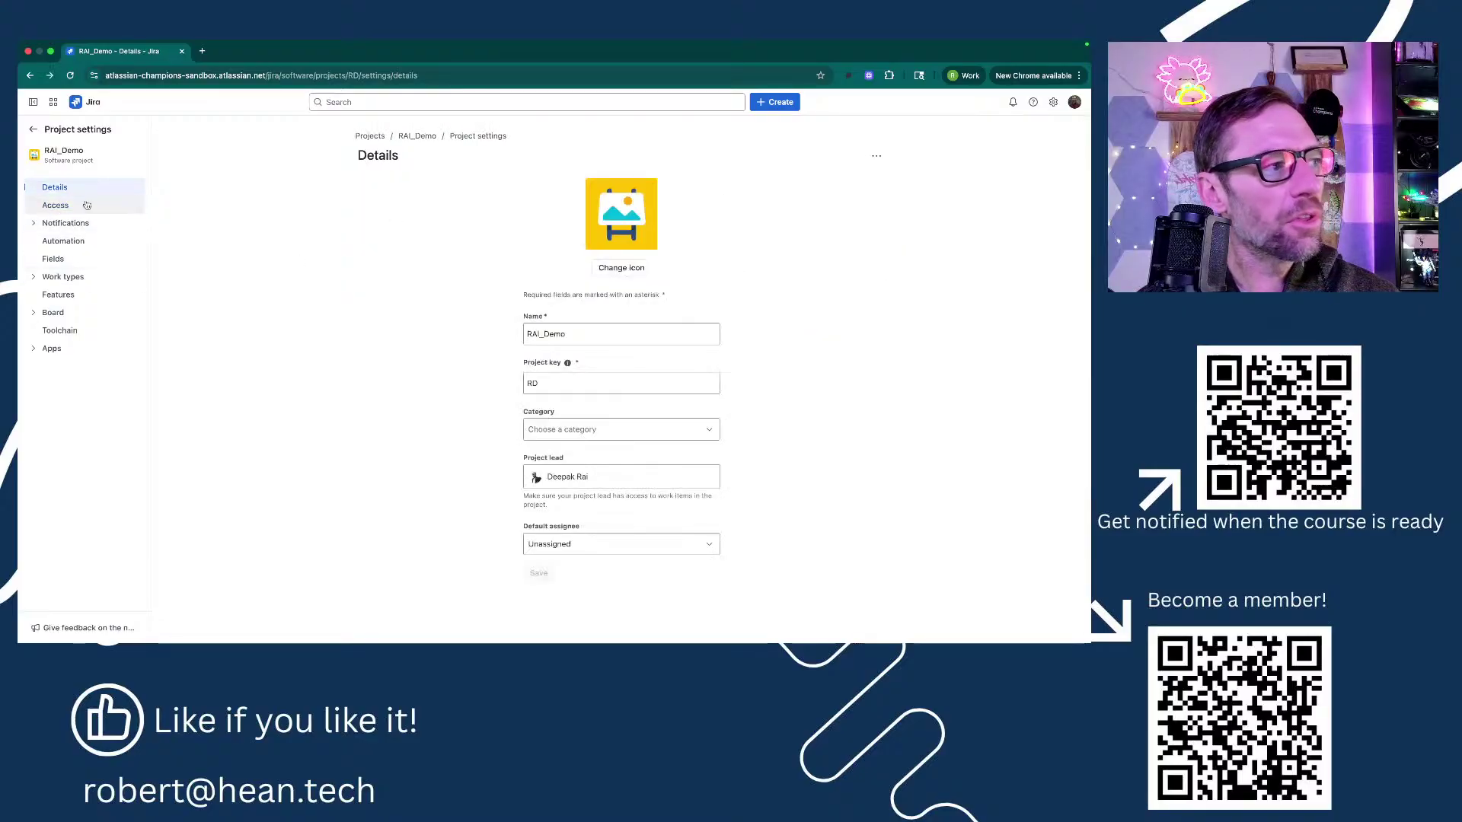
pyautogui.click(37, 132)
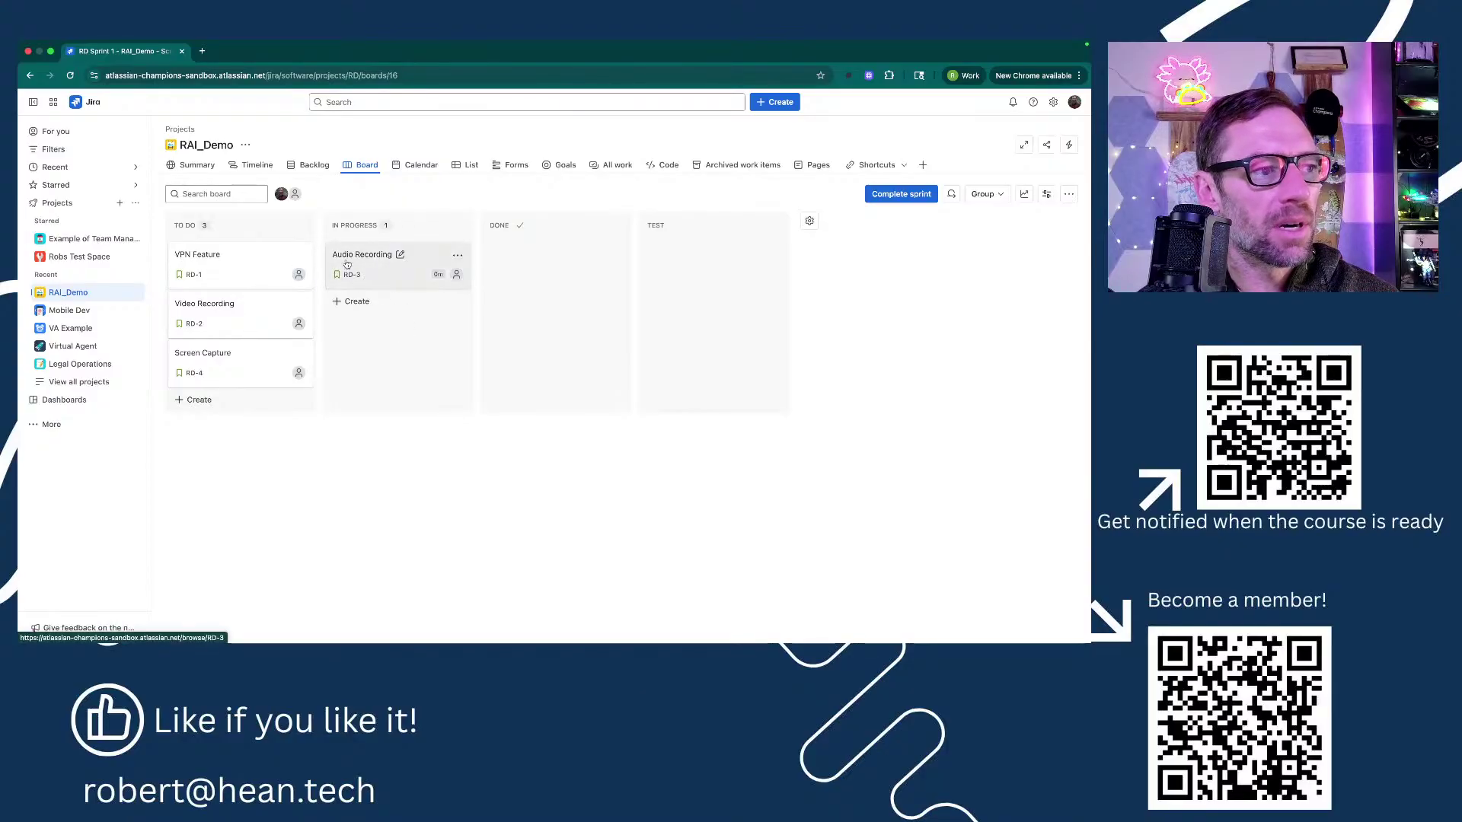
# View the RAI_Demo backlog and open the project's Features settings.
pyautogui.click(310, 166)
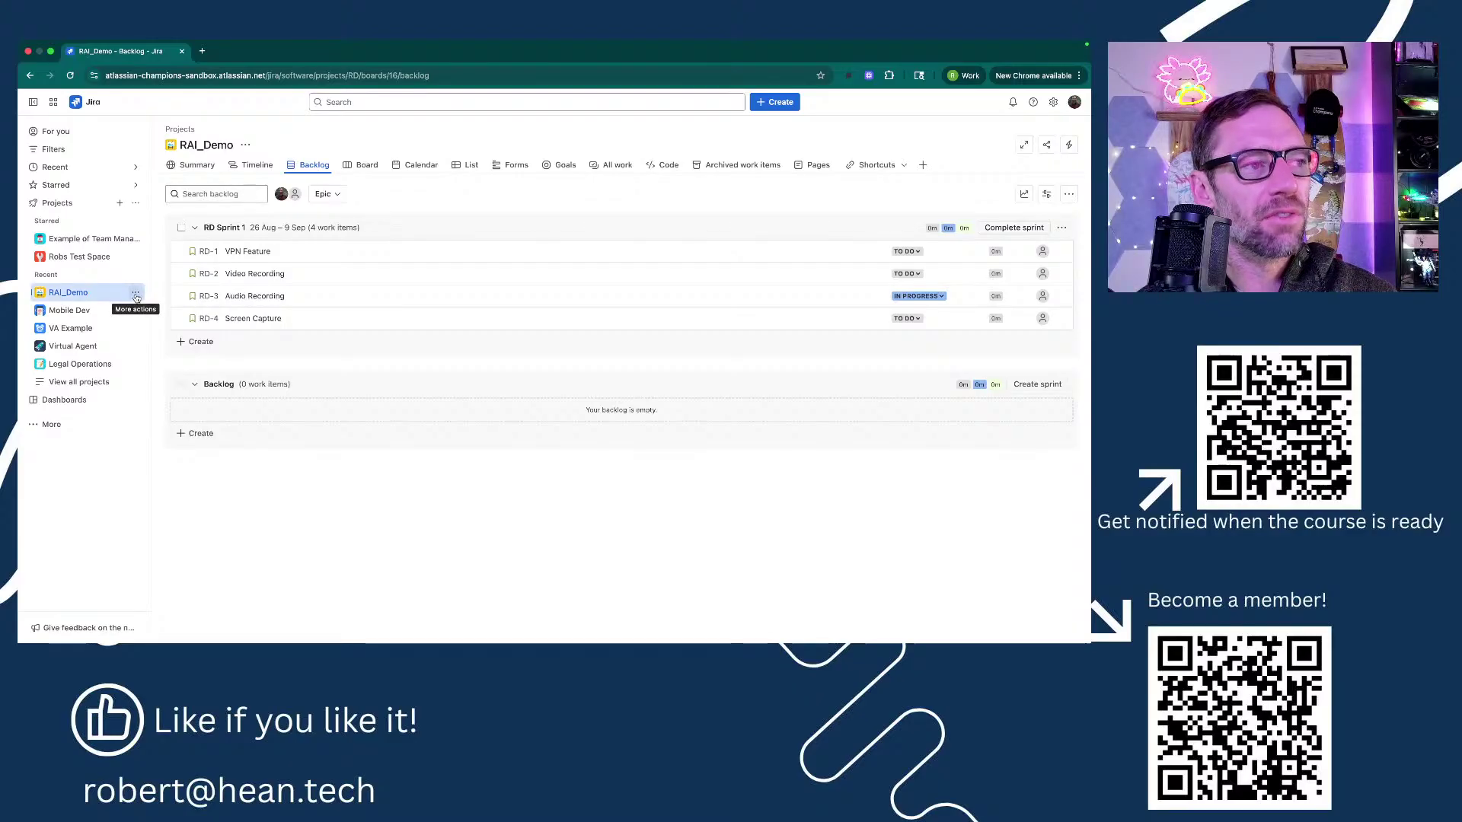
pyautogui.click(135, 294)
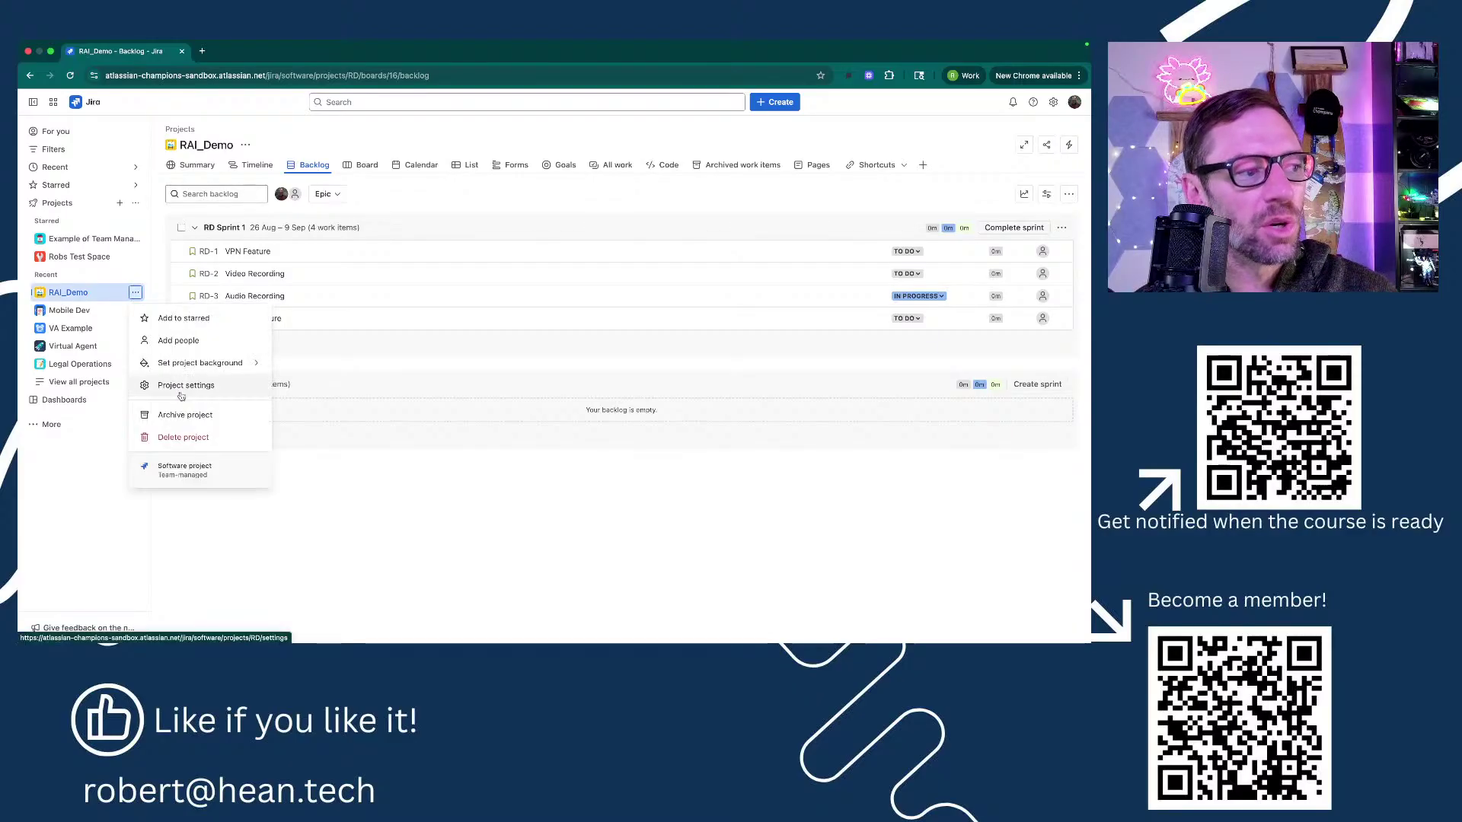
pyautogui.click(181, 387)
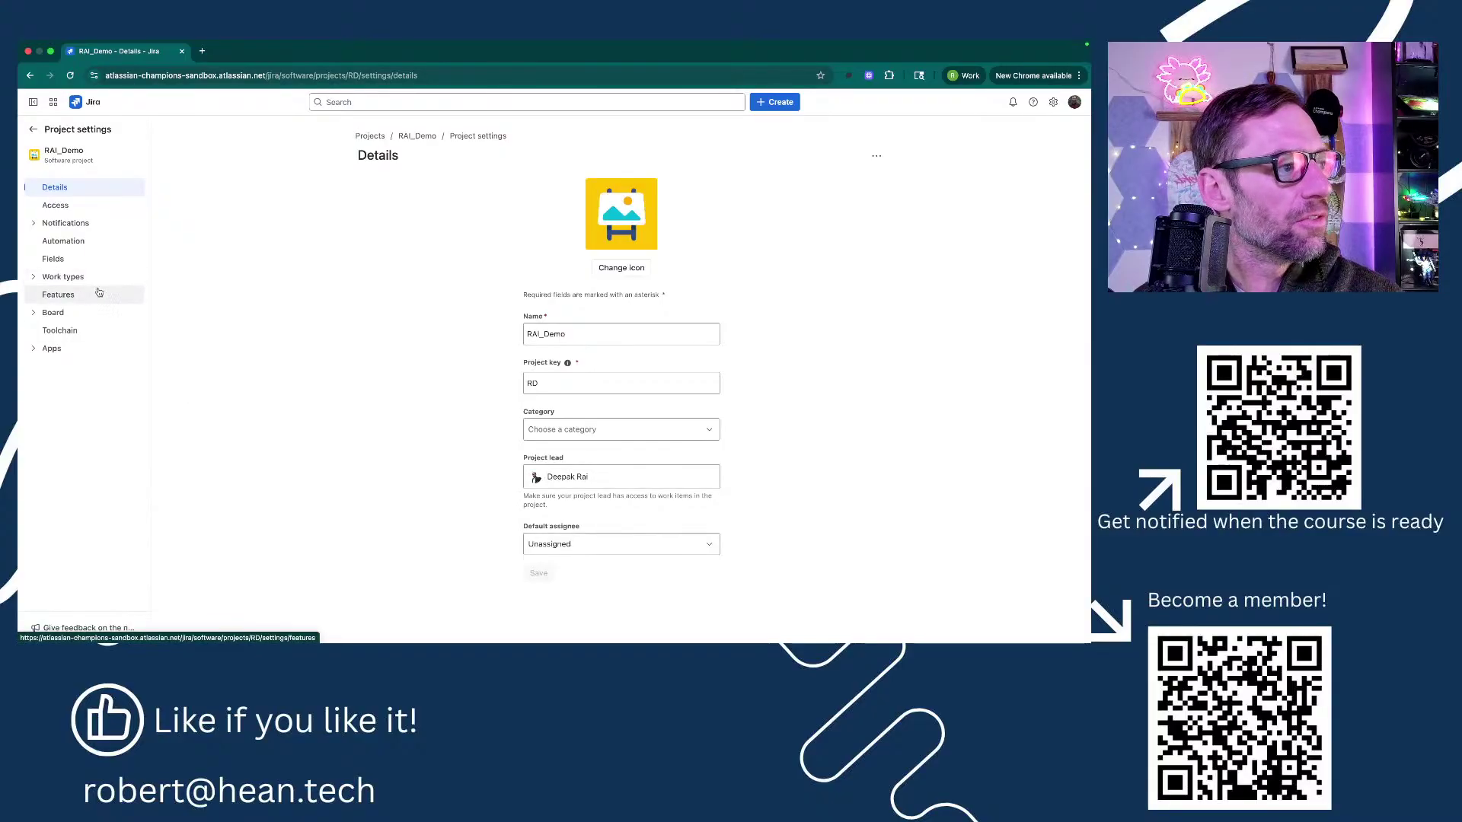
pyautogui.click(99, 293)
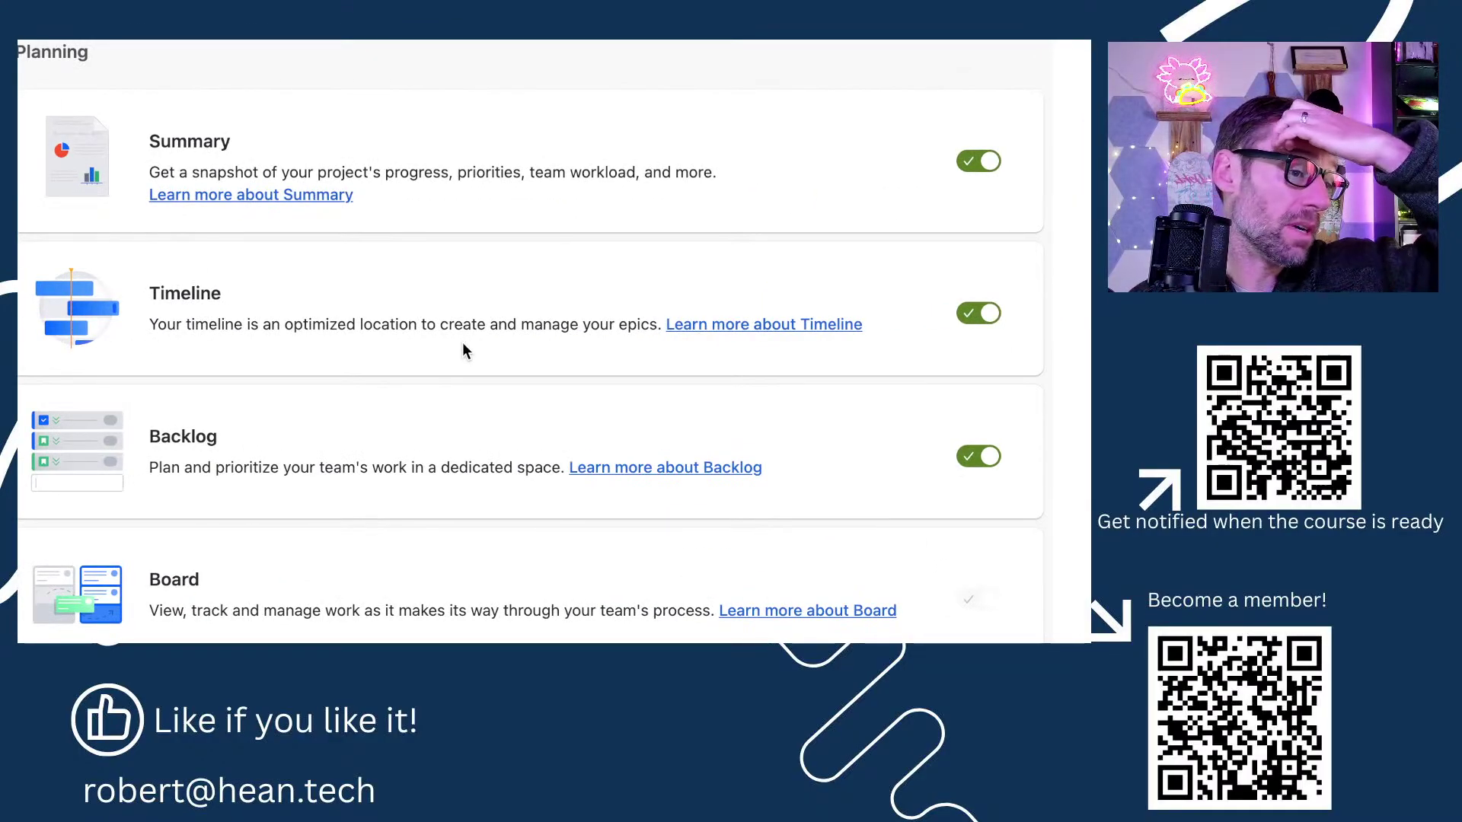
# Try to disable the Backlog feature while Sprints is on, and cancel at the confirmation.
pyautogui.scroll(-2, 432, 404)
pyautogui.moveTo(288, 325); pyautogui.dragTo(322, 326)
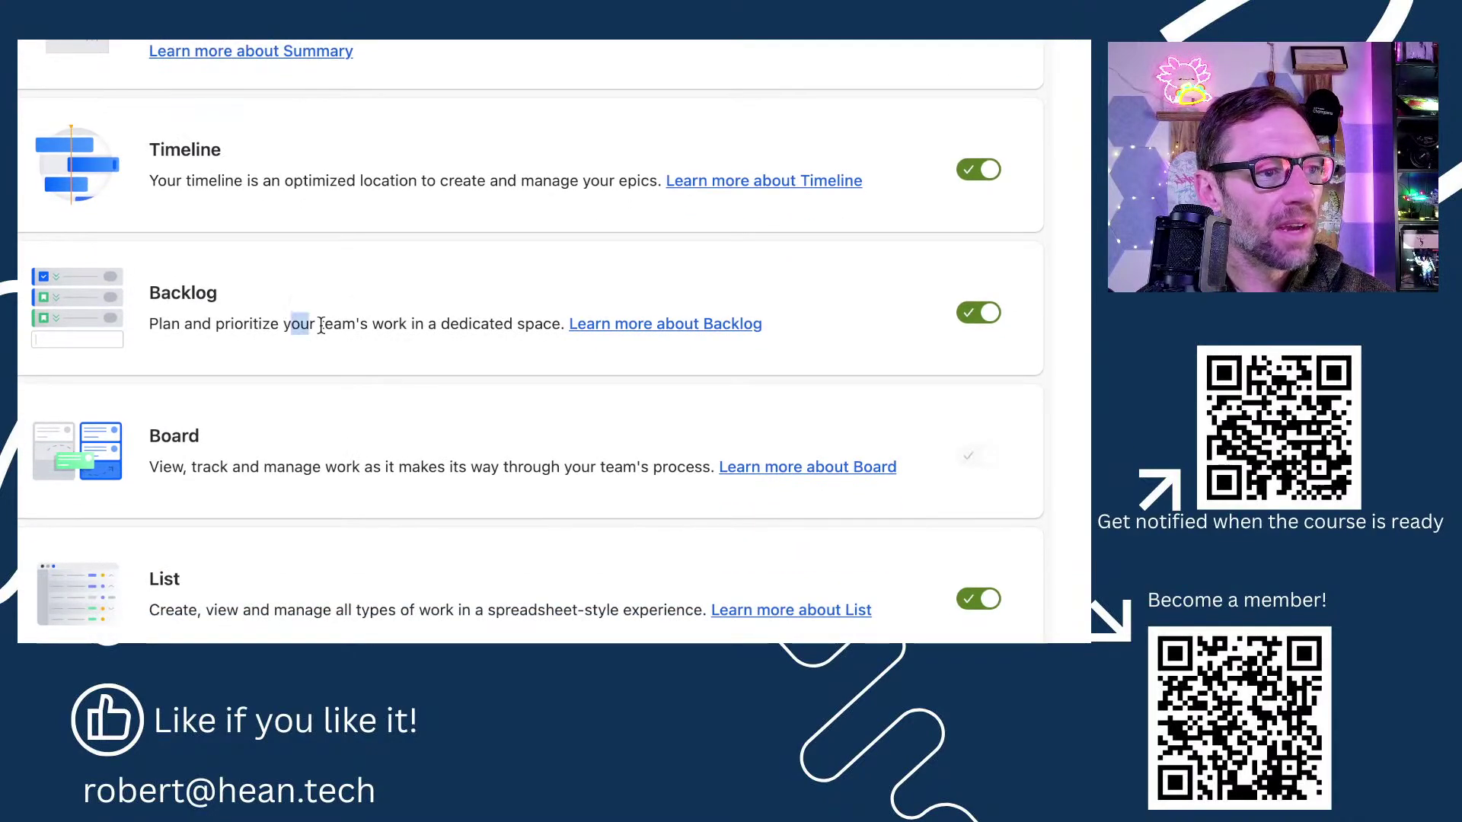
pyautogui.click(990, 316)
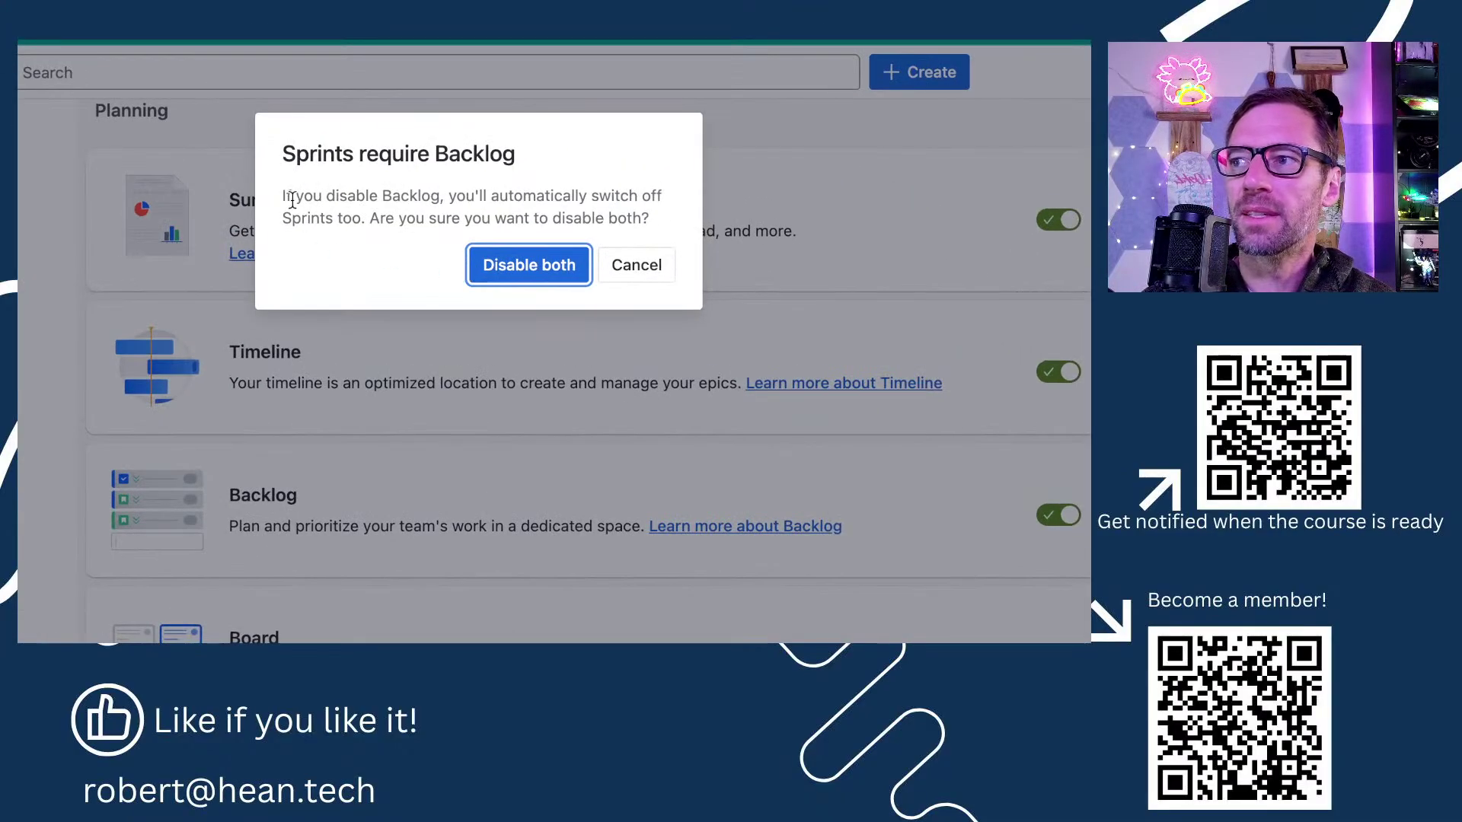
pyautogui.moveTo(283, 198); pyautogui.dragTo(422, 191)
pyautogui.click(397, 199)
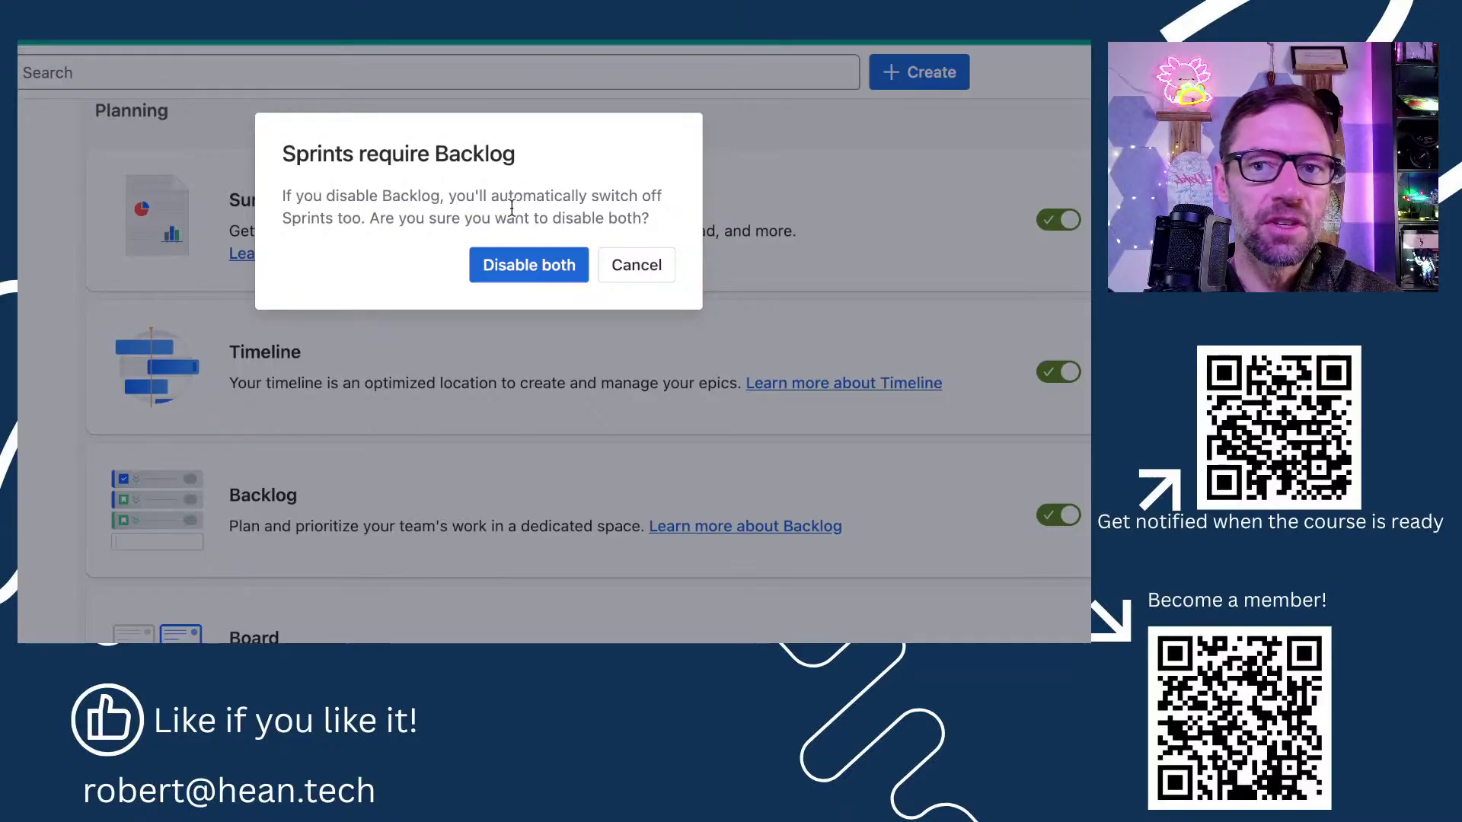
pyautogui.click(656, 263)
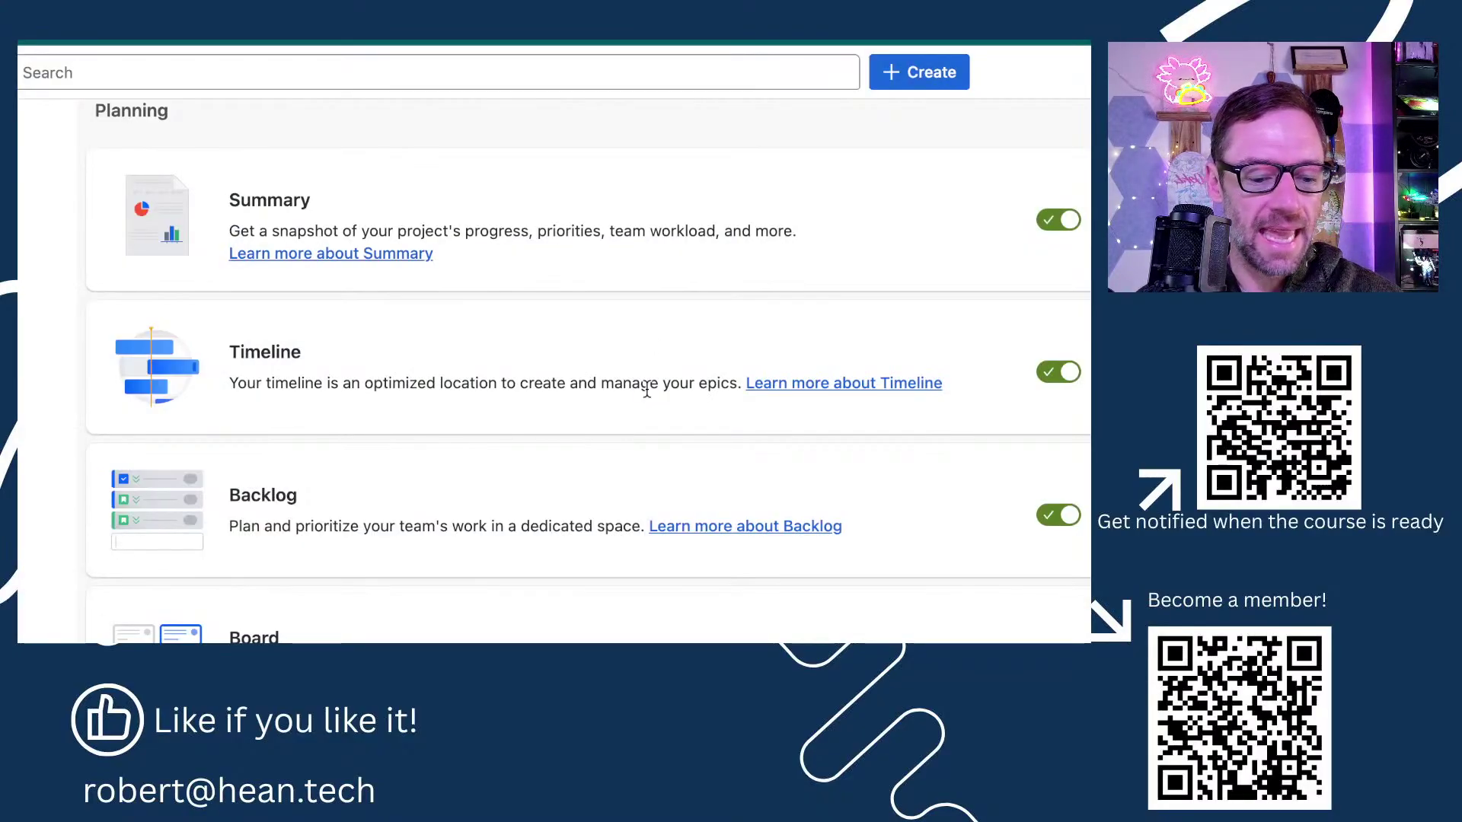
# Disable the Sprints feature in the project's Planning features.
pyautogui.scroll(-5, 689, 370)
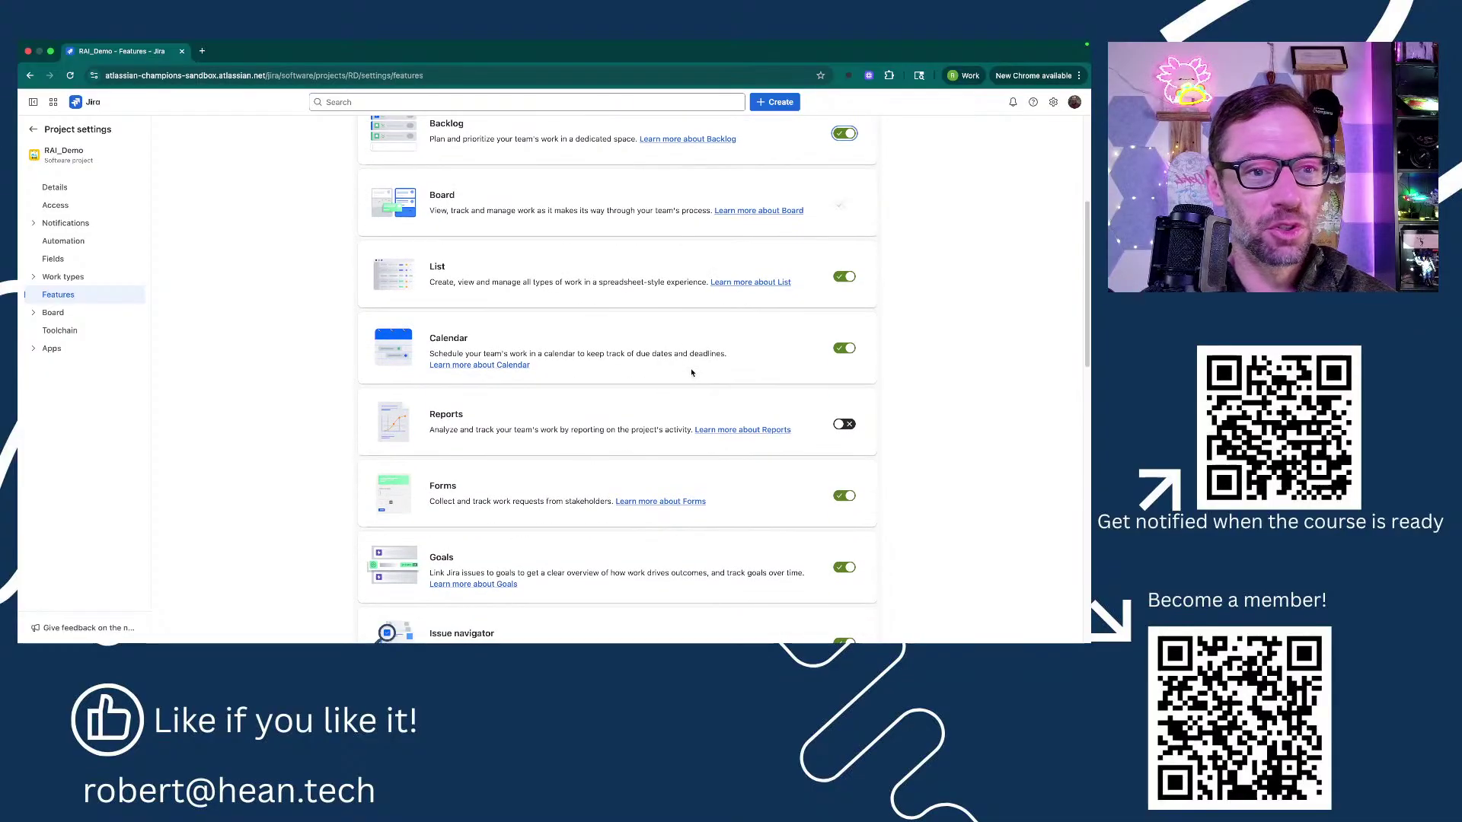
pyautogui.scroll(-5, 689, 374)
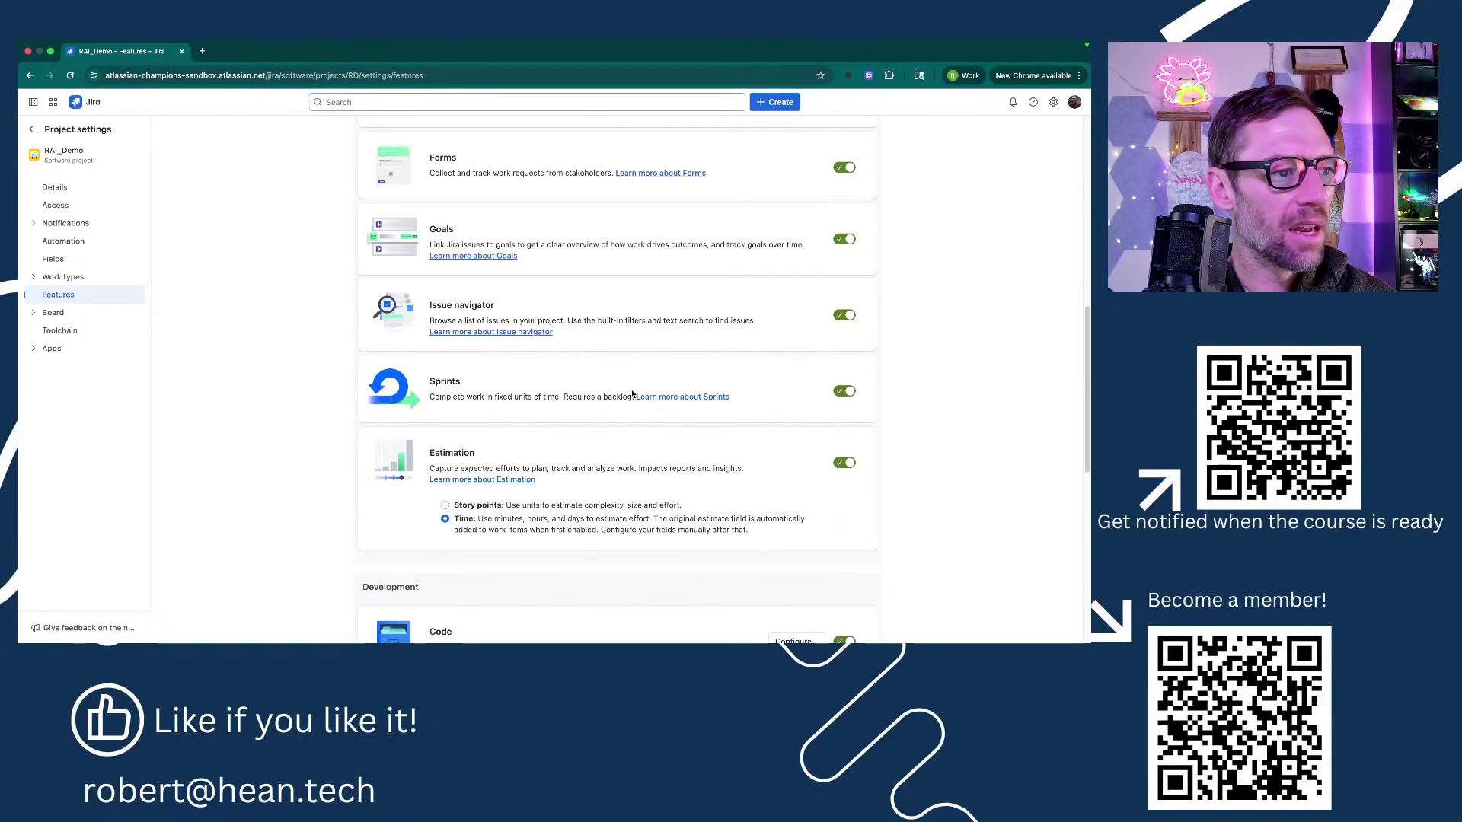
pyautogui.scroll(-1, 631, 393)
pyautogui.moveTo(462, 388); pyautogui.dragTo(560, 387)
pyautogui.click(560, 386)
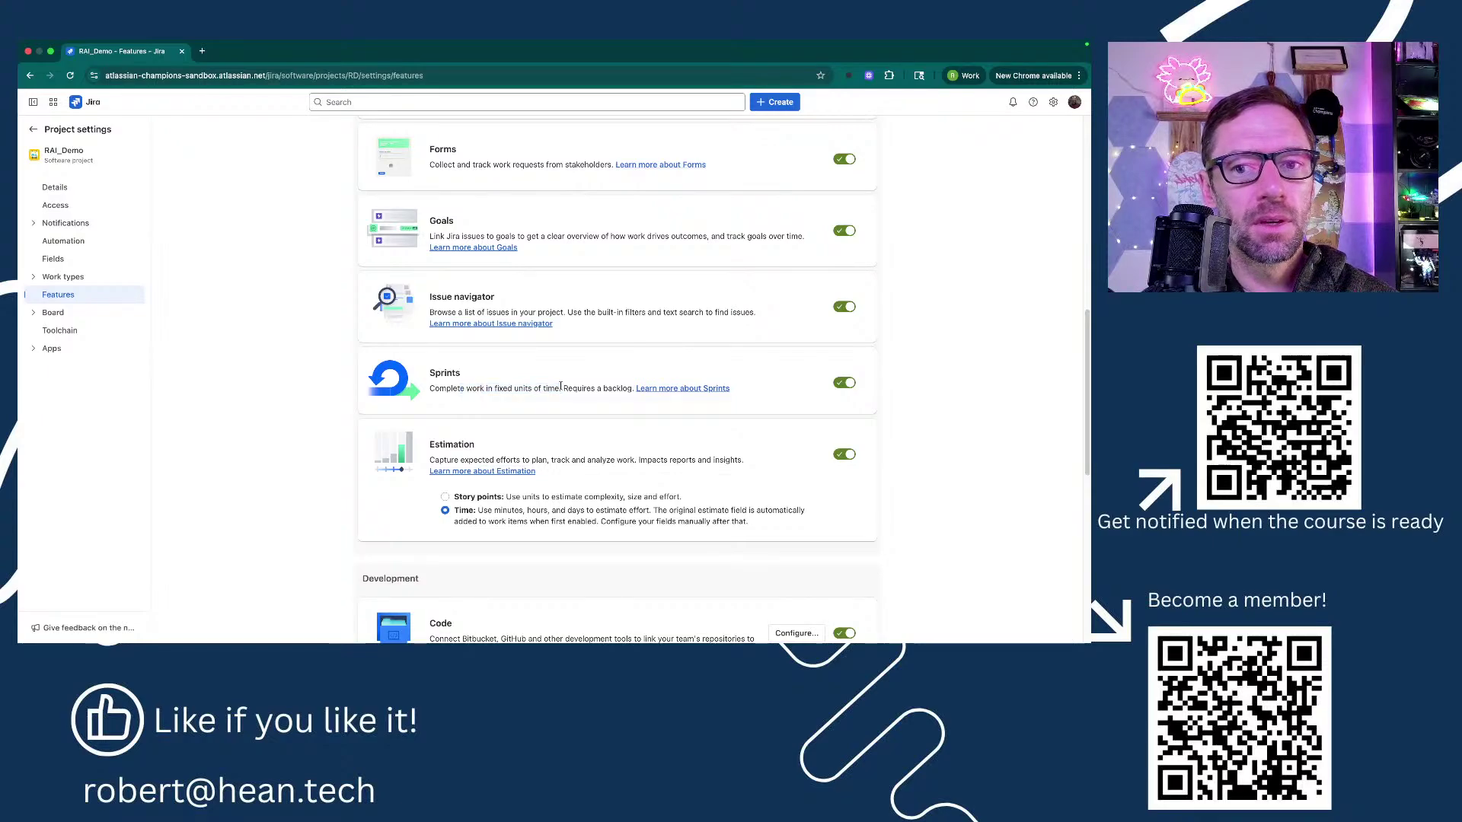
pyautogui.click(838, 385)
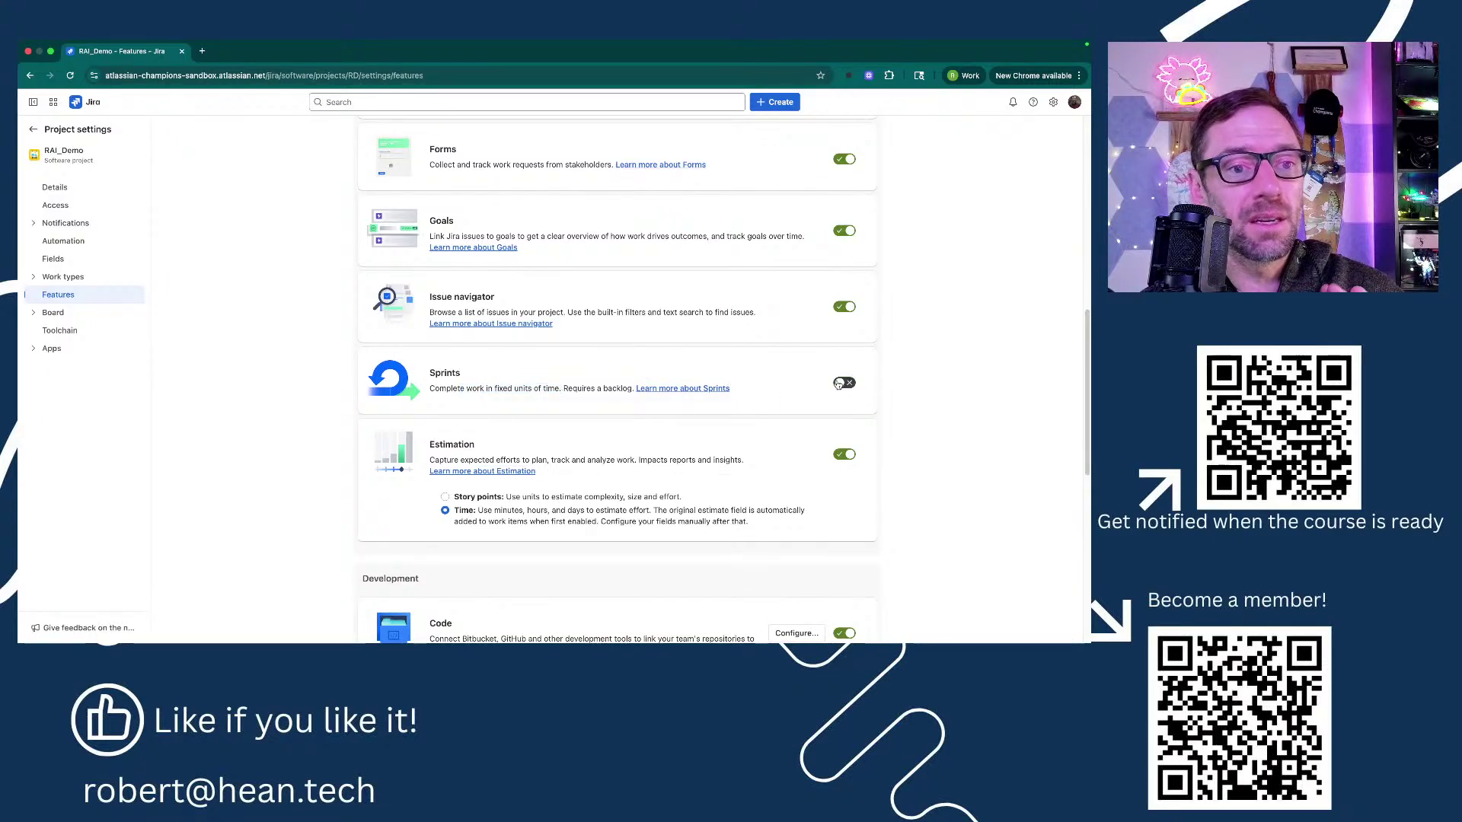
# Turn the Backlog feature off and back on again.
pyautogui.scroll(4, 734, 384)
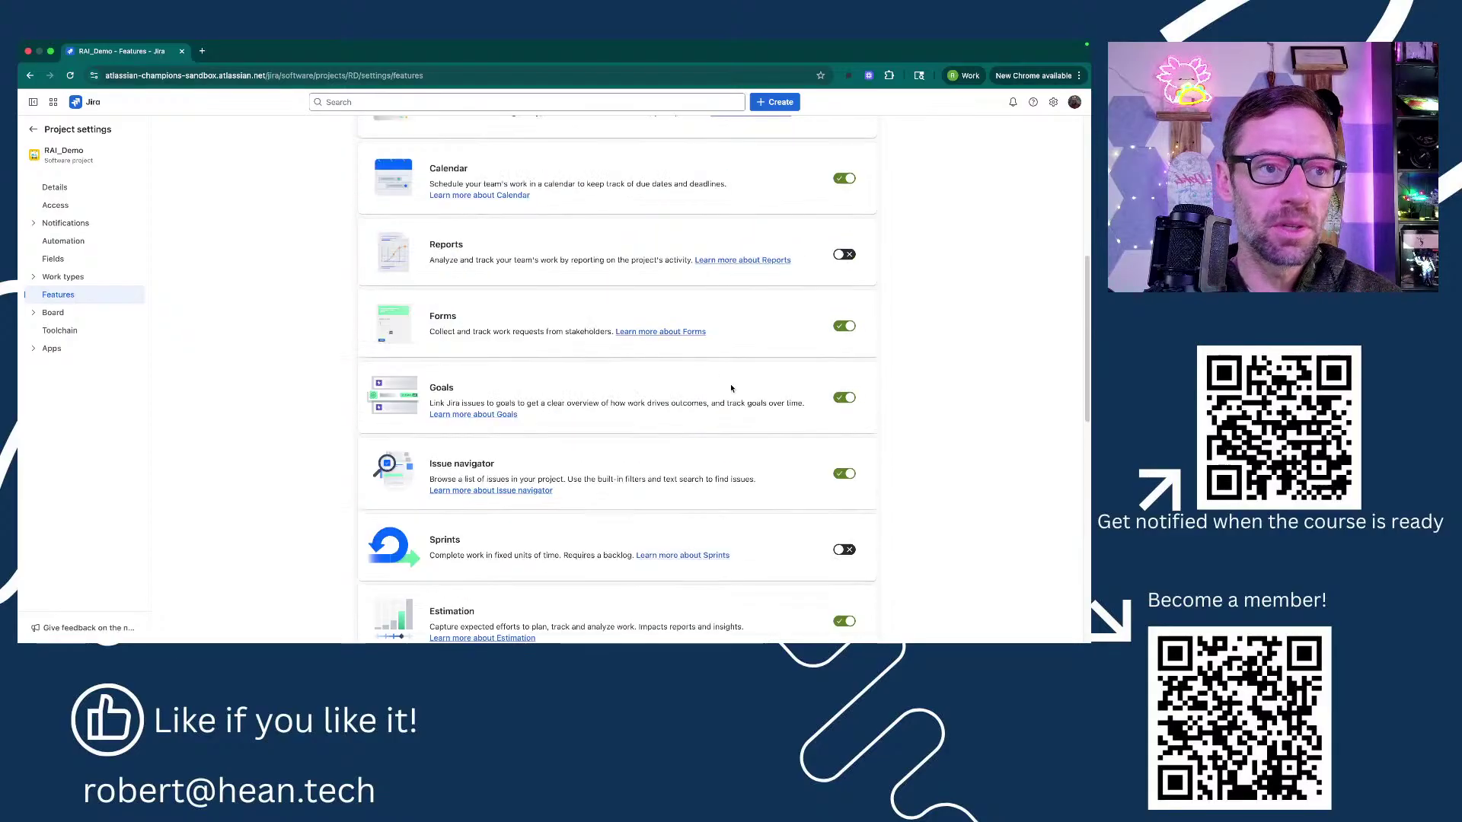
pyautogui.scroll(2, 731, 389)
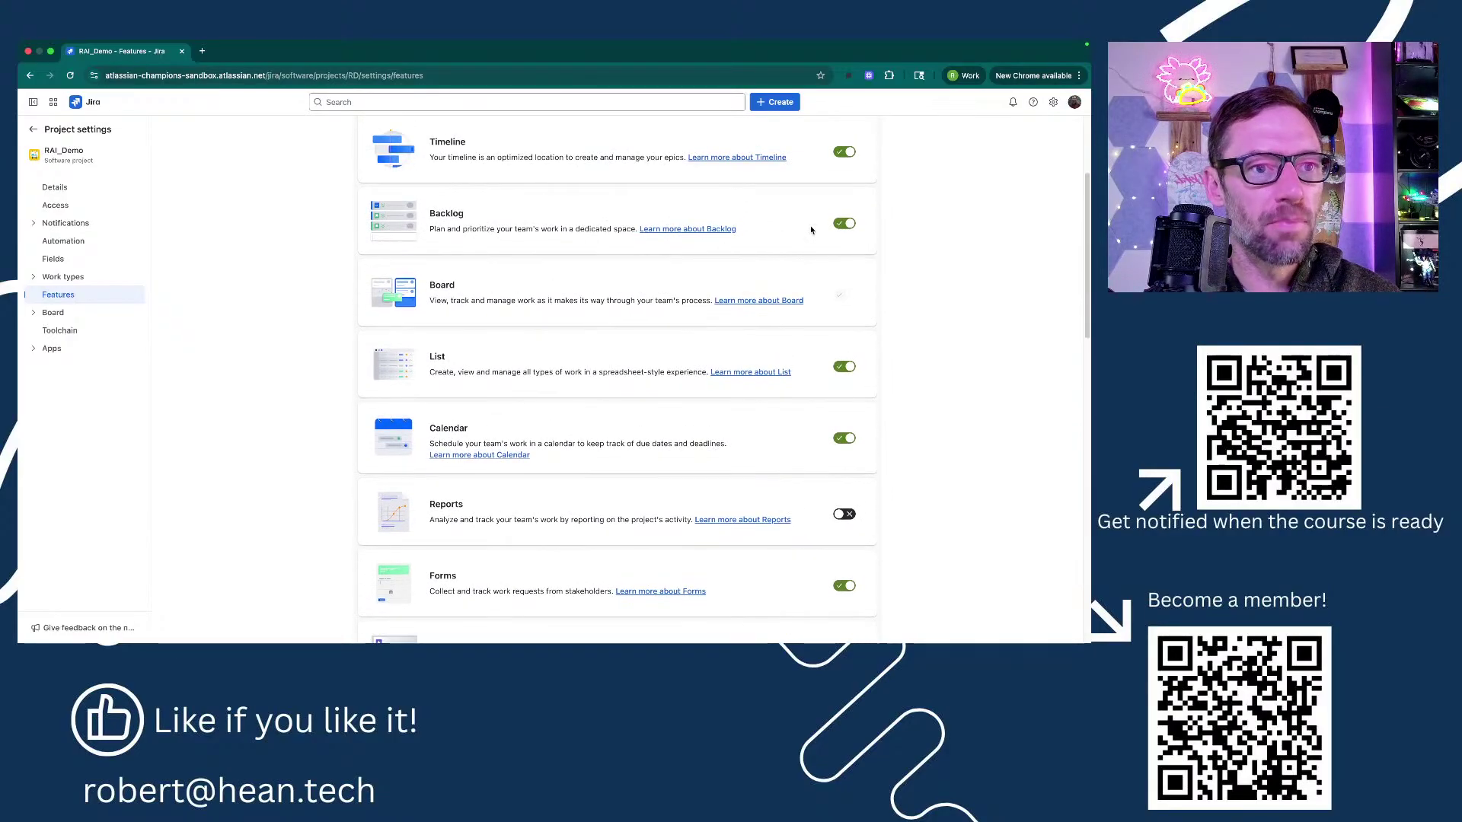
pyautogui.click(847, 224)
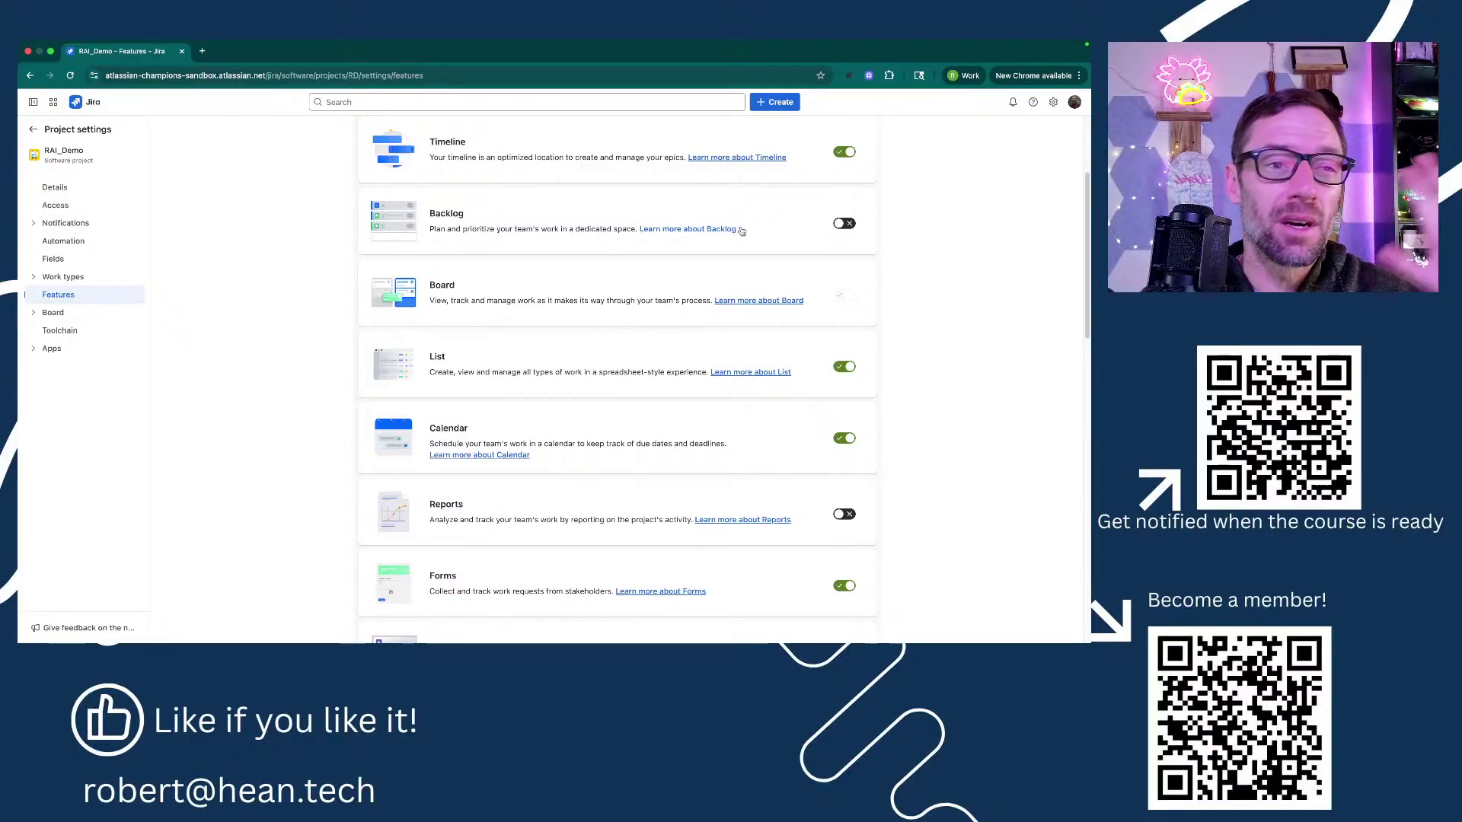
pyautogui.click(849, 228)
# Check the Sprints feature while Backlog is disabled, and turn the Backlog feature back on.
pyautogui.scroll(-2, 807, 229)
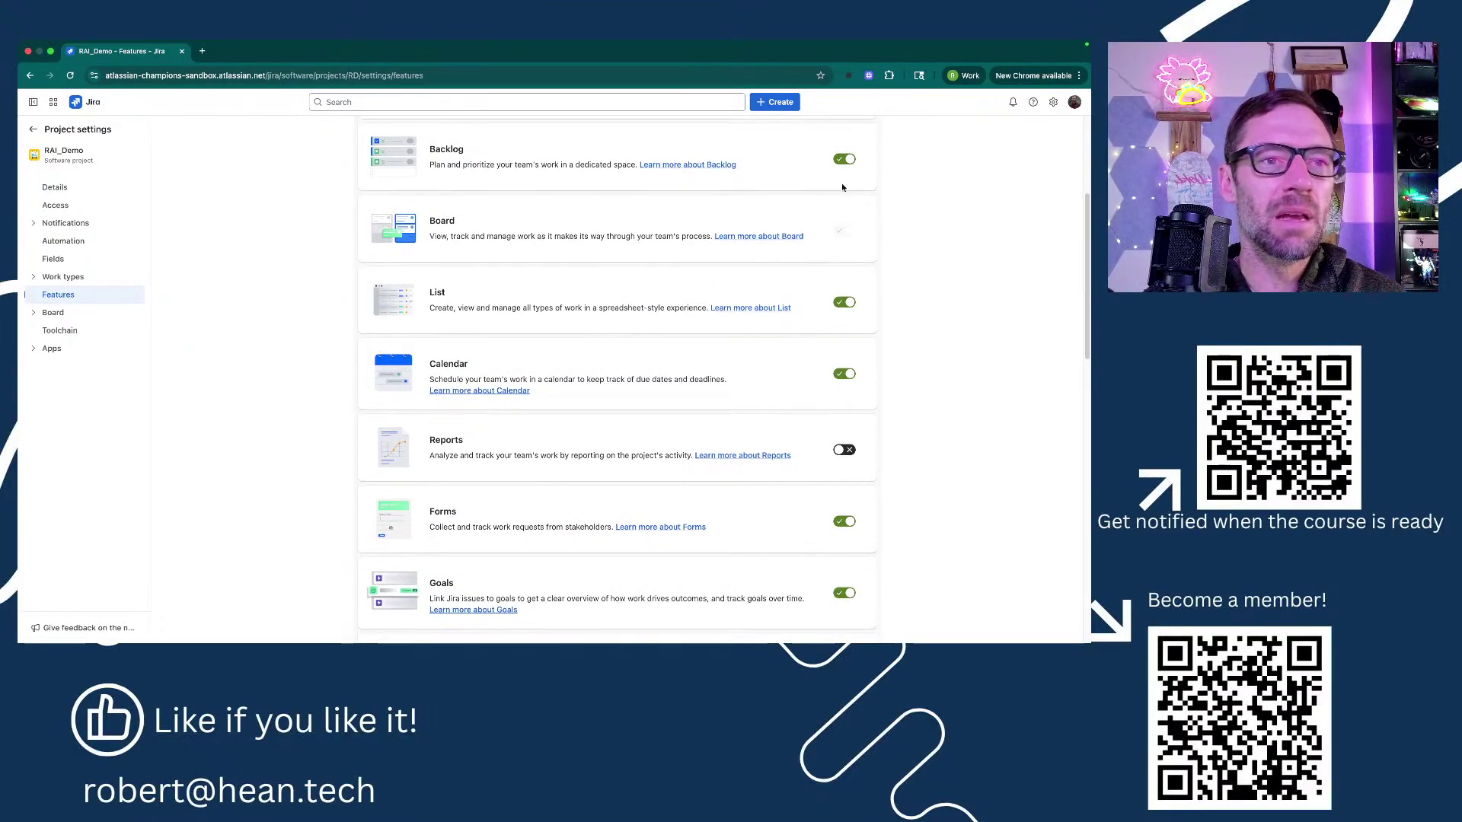
pyautogui.scroll(-1, 807, 229)
pyautogui.scroll(-6, 807, 230)
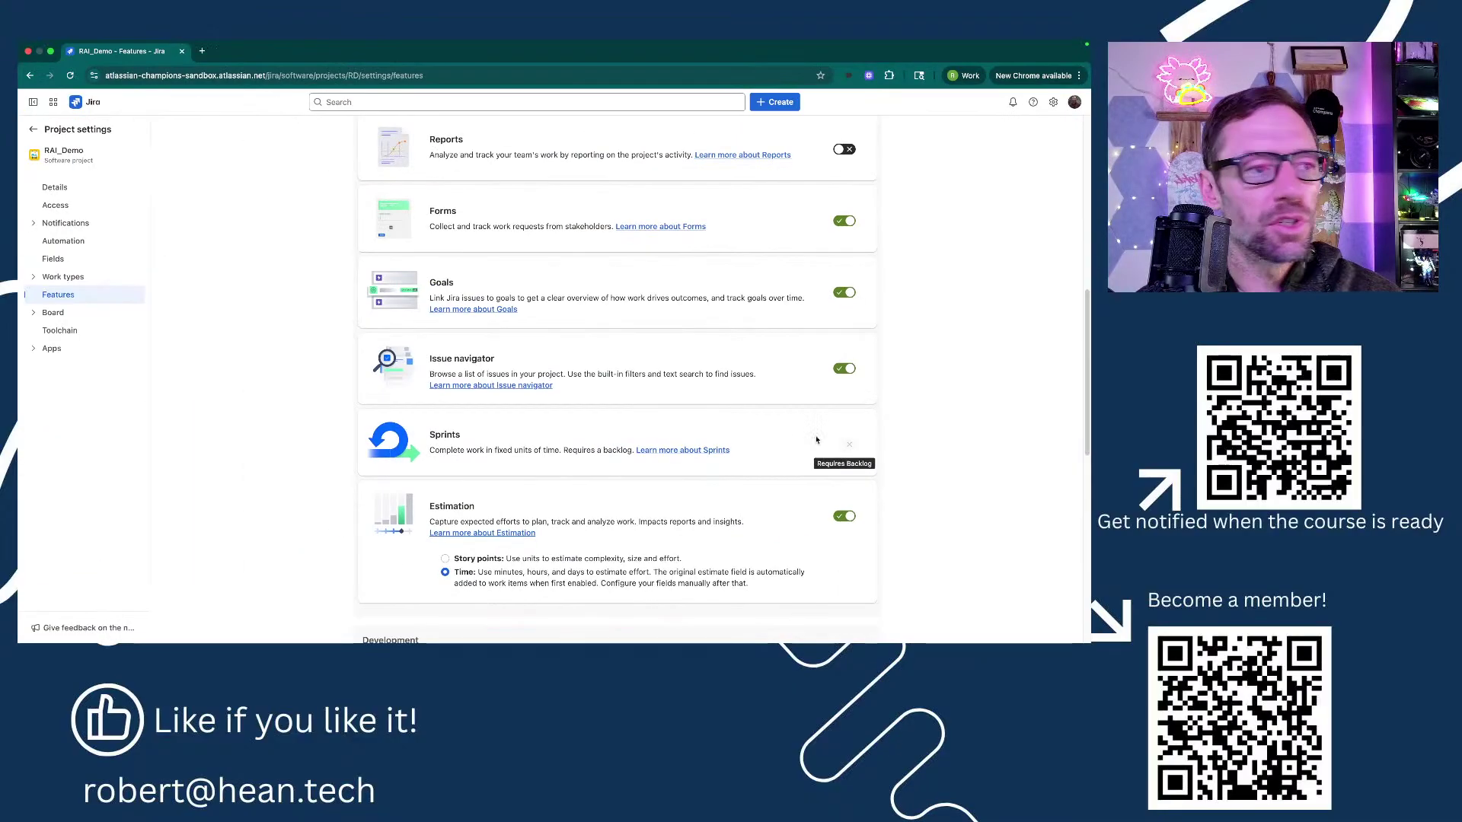
pyautogui.scroll(3, 725, 415)
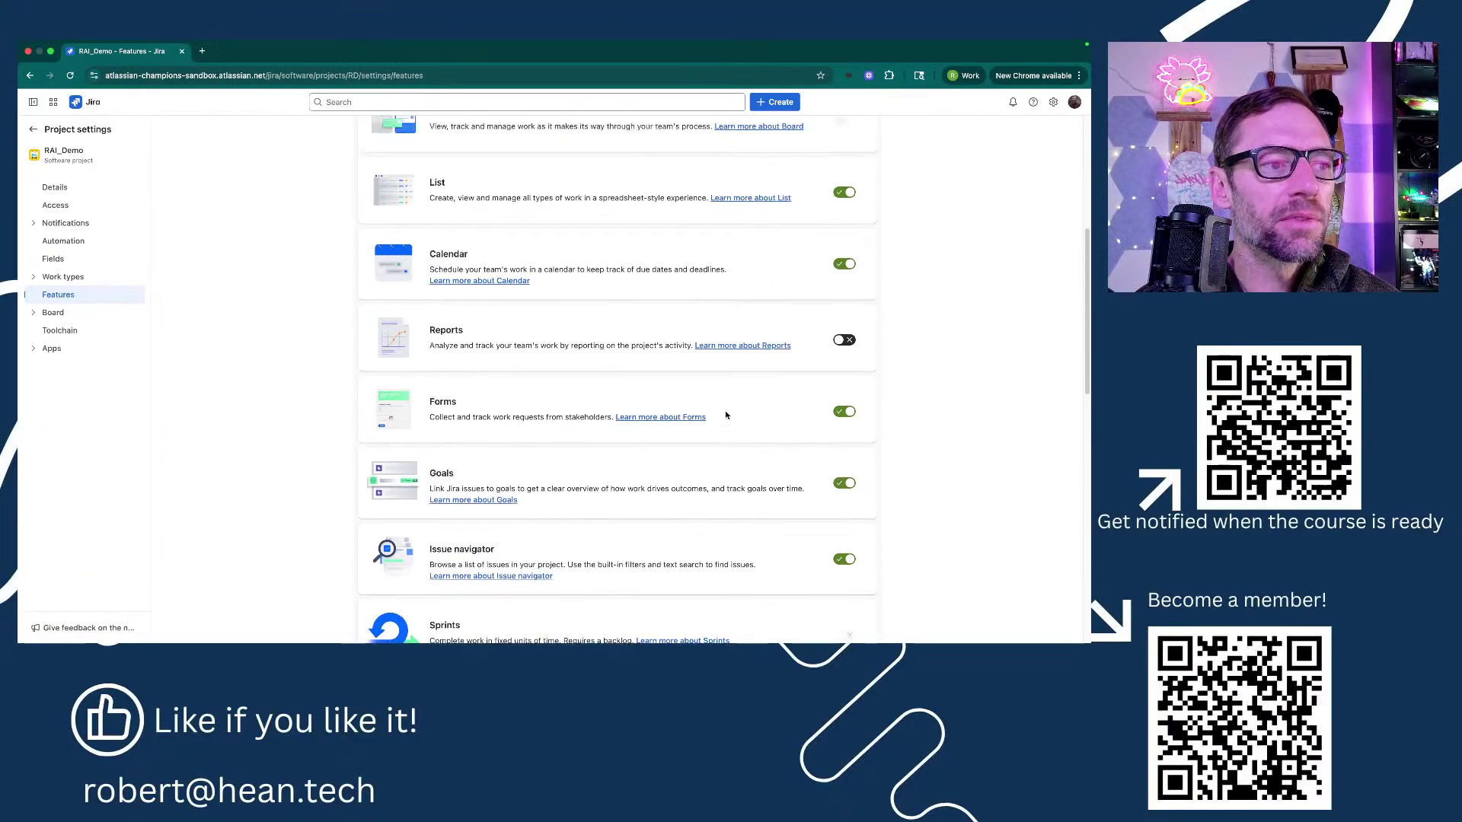
pyautogui.scroll(-3, 725, 415)
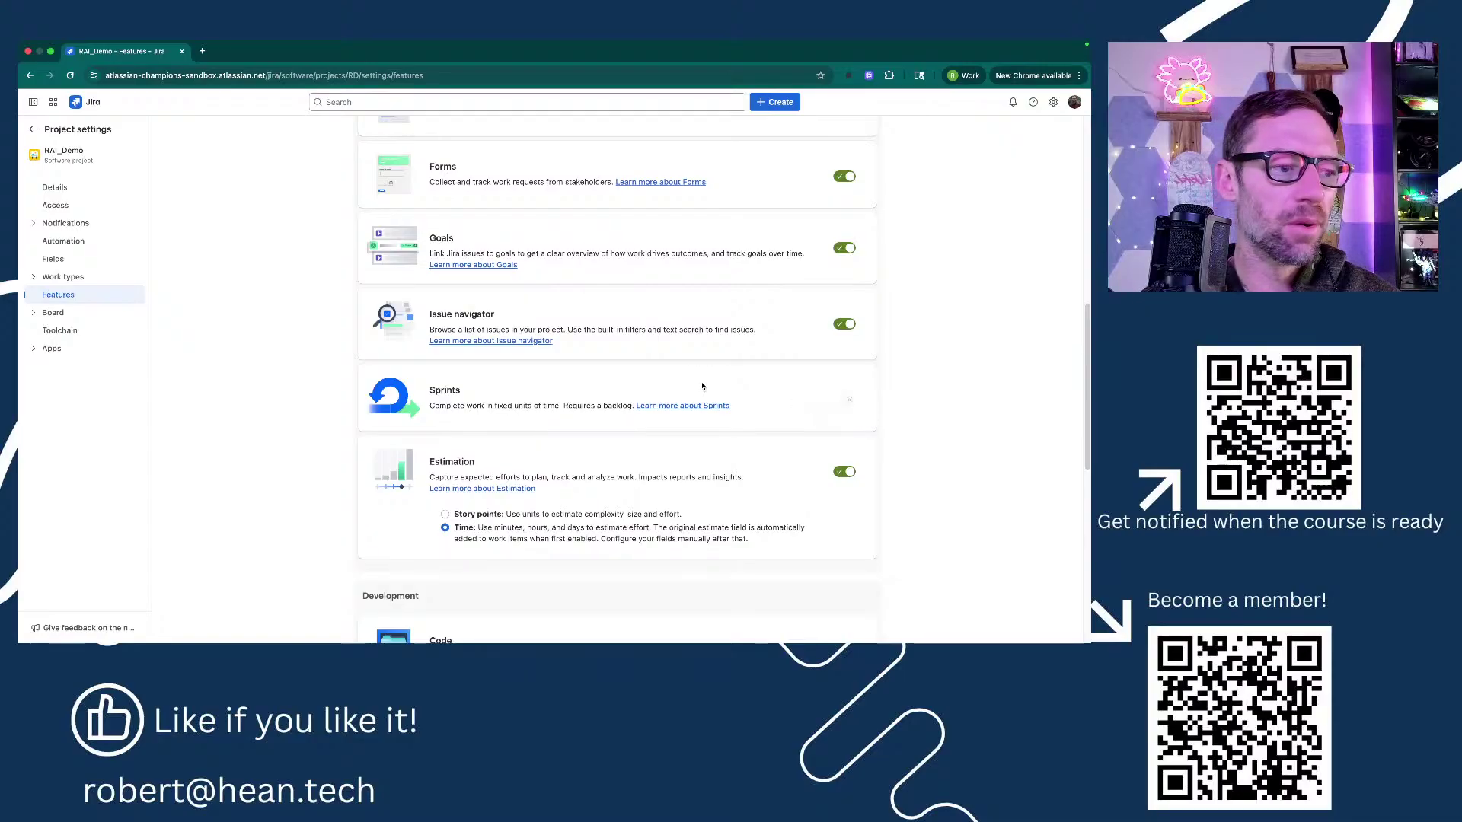
pyautogui.scroll(6, 702, 386)
pyautogui.scroll(2, 774, 342)
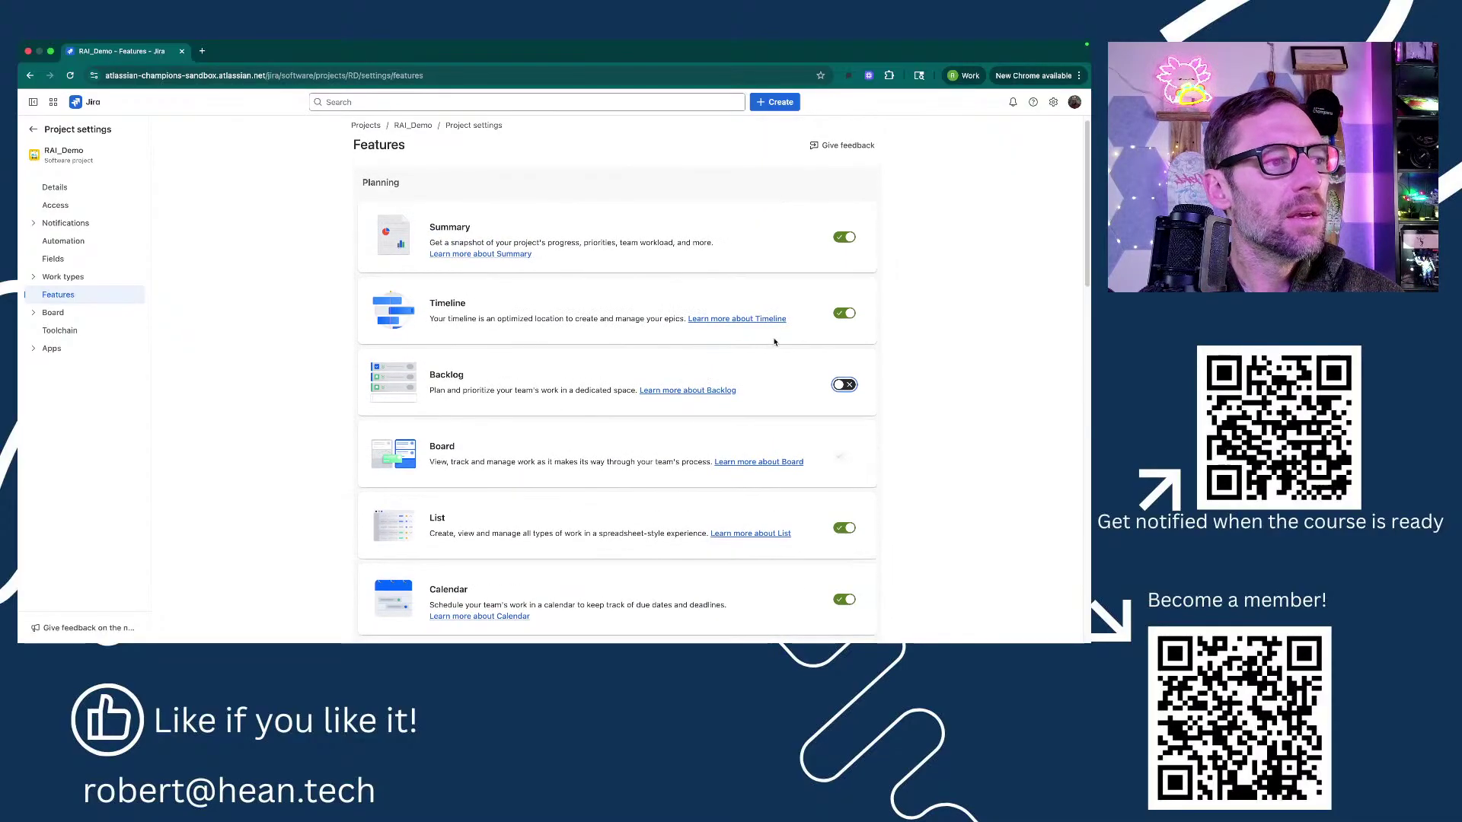
pyautogui.click(831, 382)
# Review the Sprints and Estimation entries in the project's Planning features.
pyautogui.scroll(-6, 716, 392)
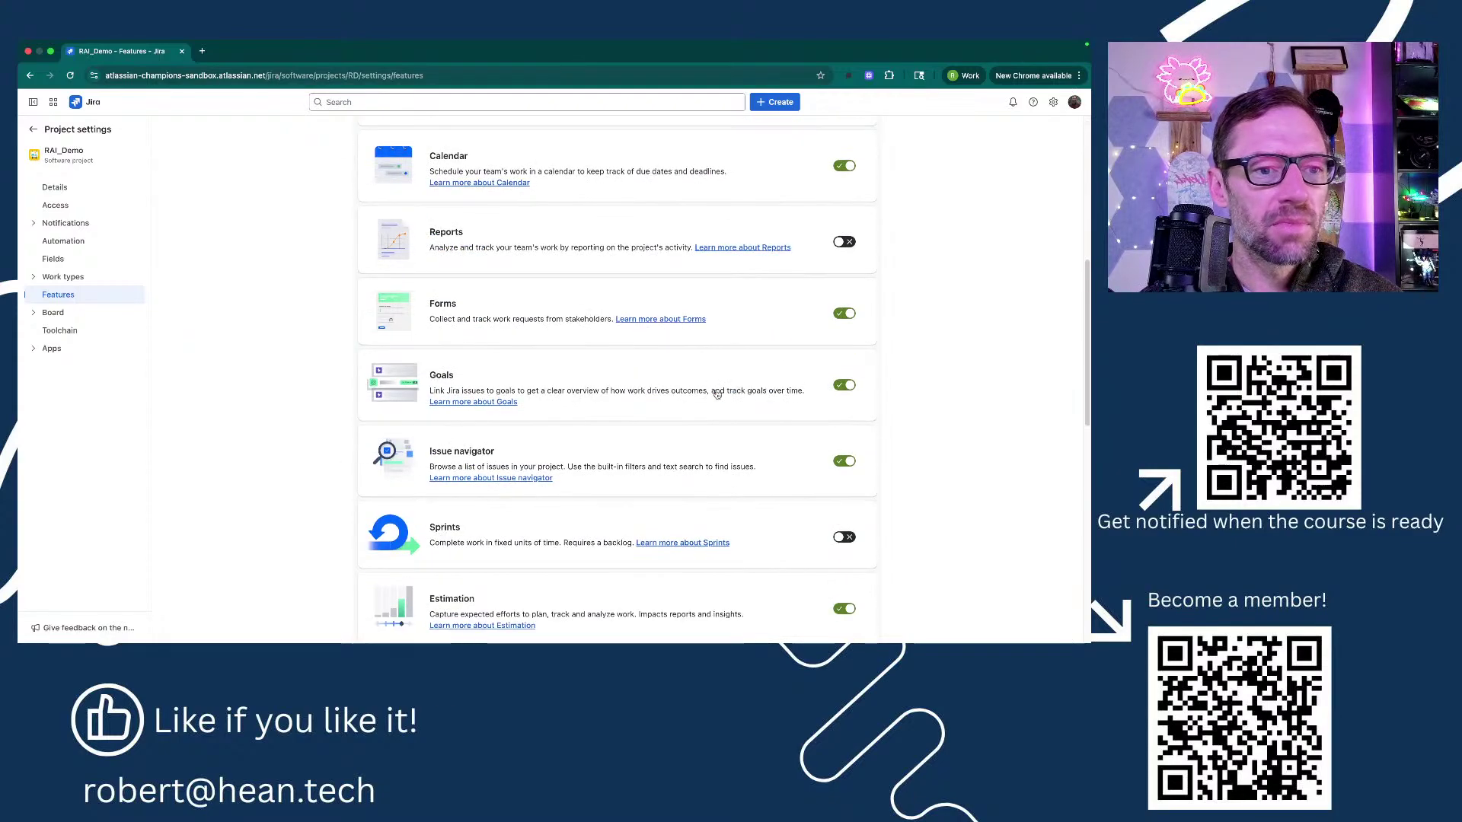
pyautogui.scroll(-5, 716, 393)
pyautogui.moveTo(512, 288); pyautogui.dragTo(661, 285)
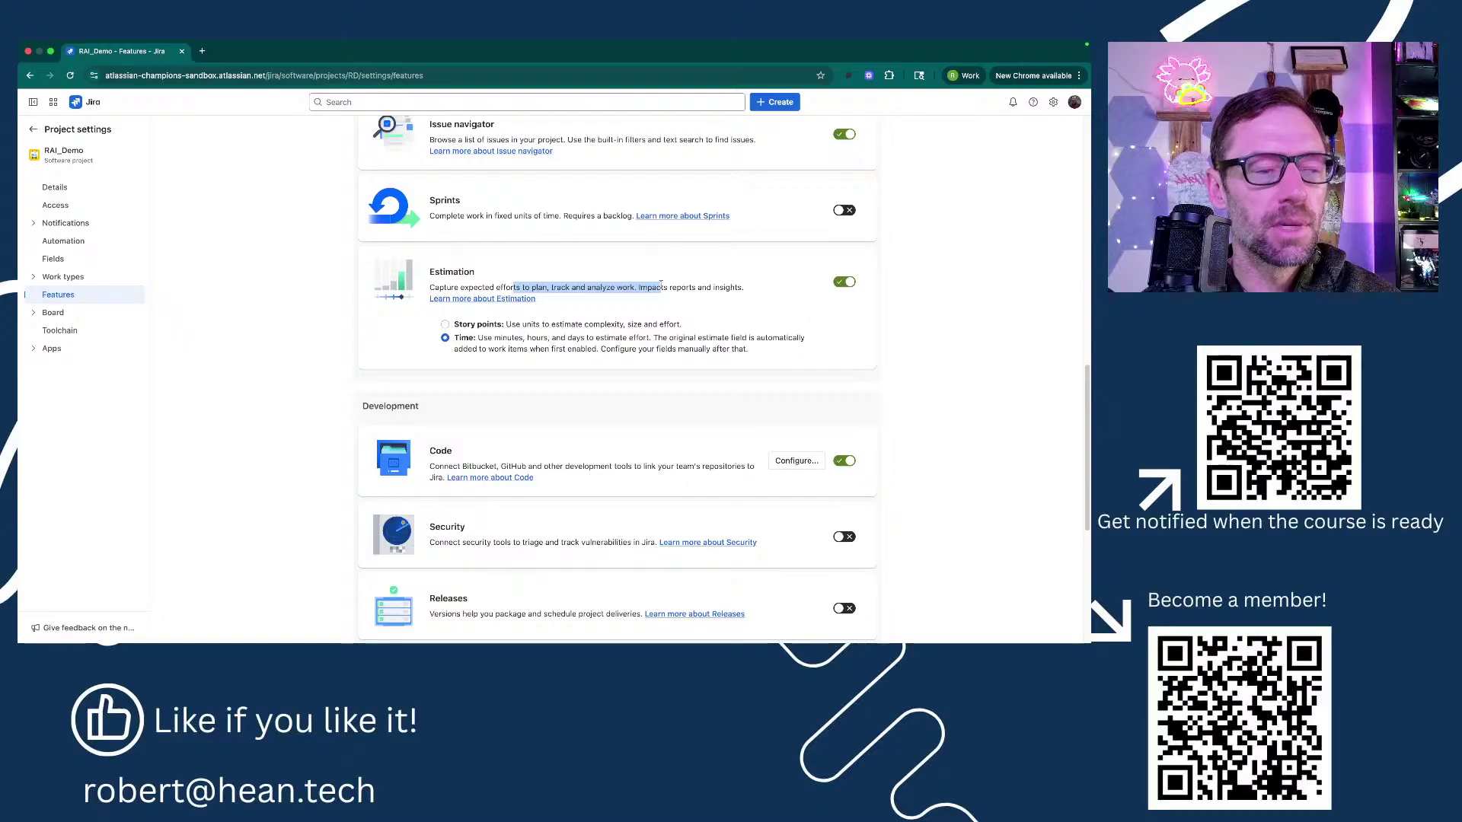
pyautogui.scroll(3, 661, 285)
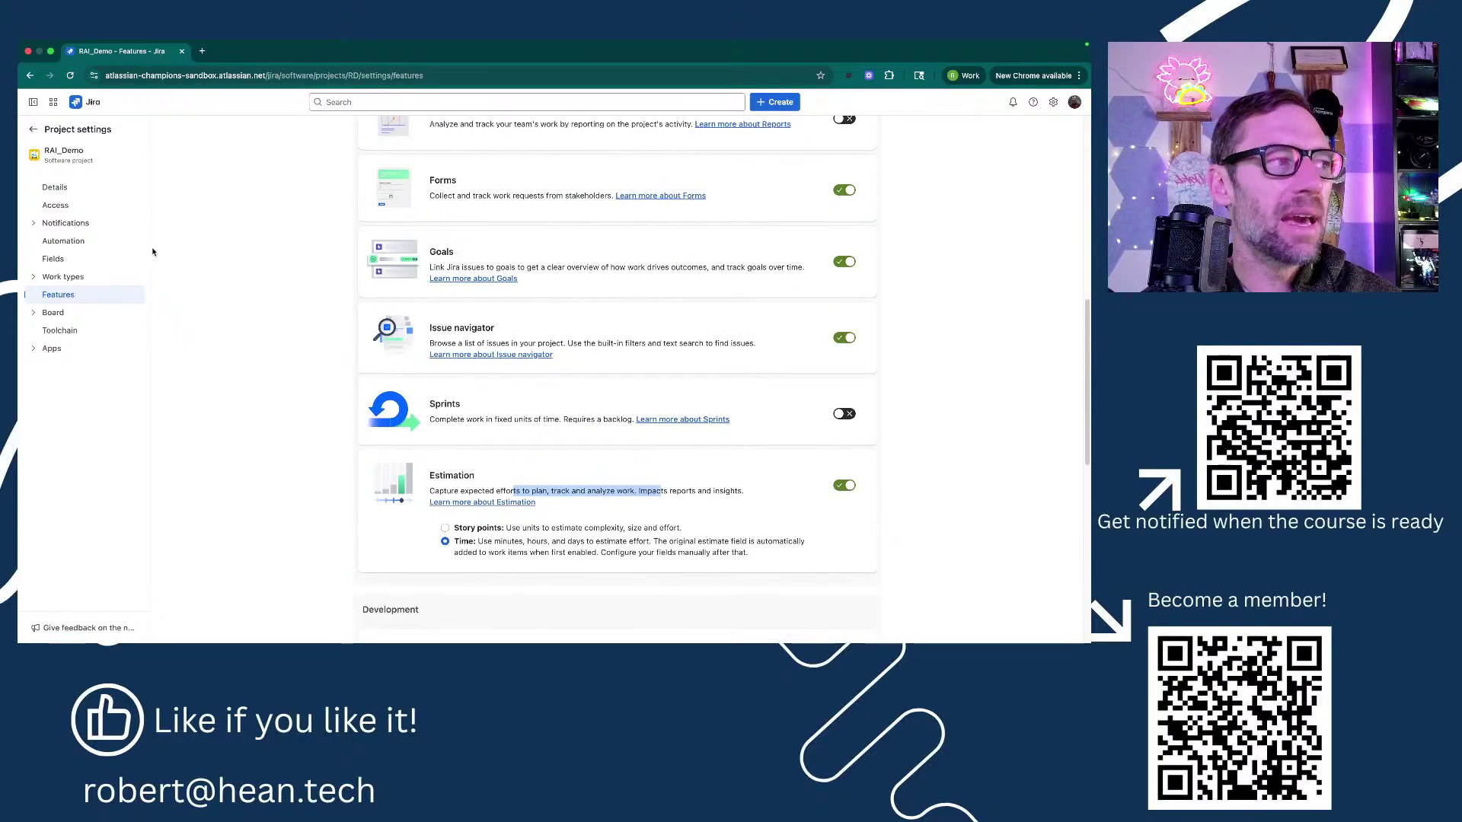
# Return to the RAI_Demo board and decline moving the first column's work items into the backlog.
pyautogui.click(43, 131)
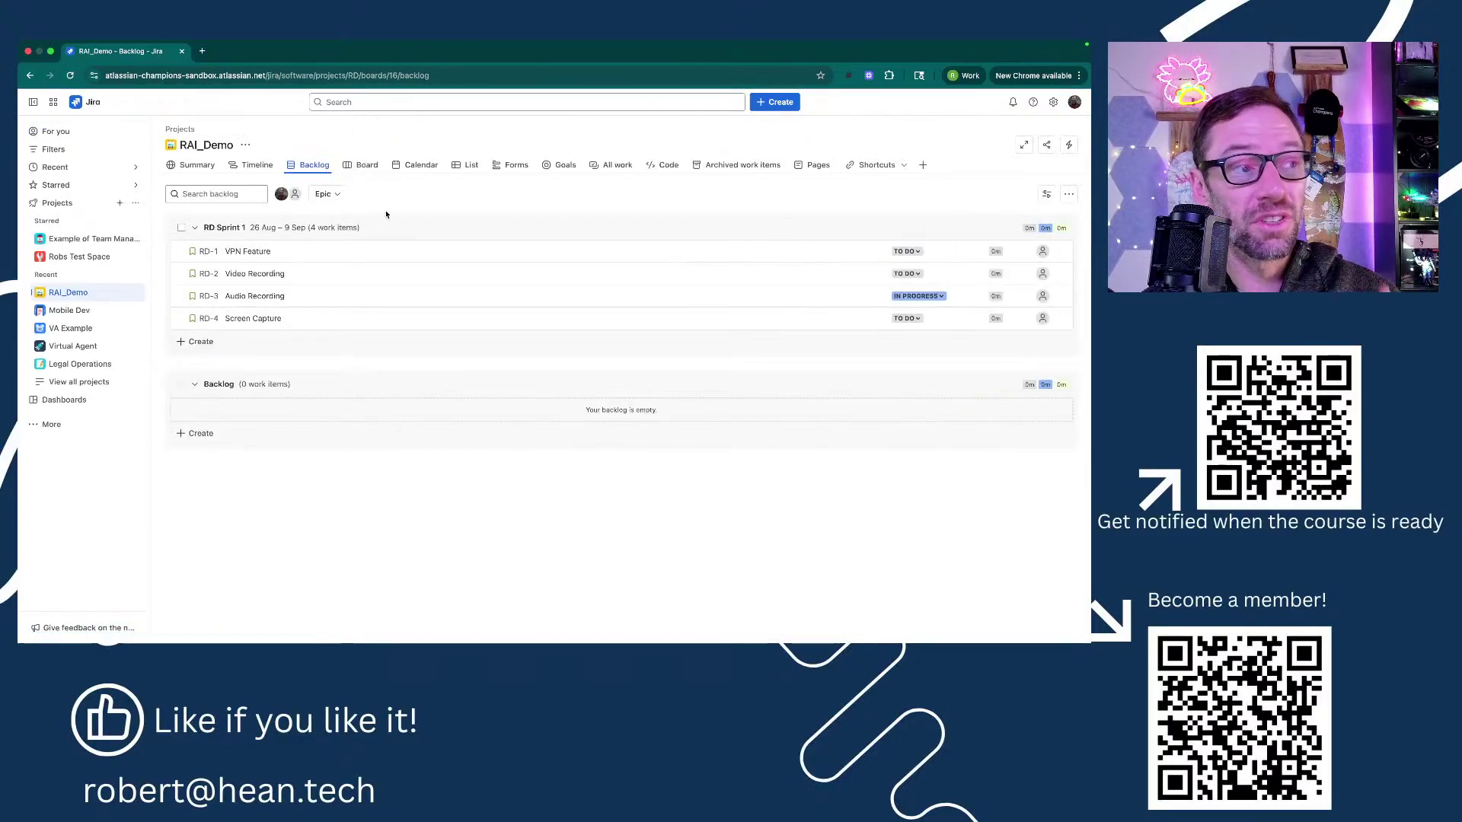
pyautogui.click(367, 165)
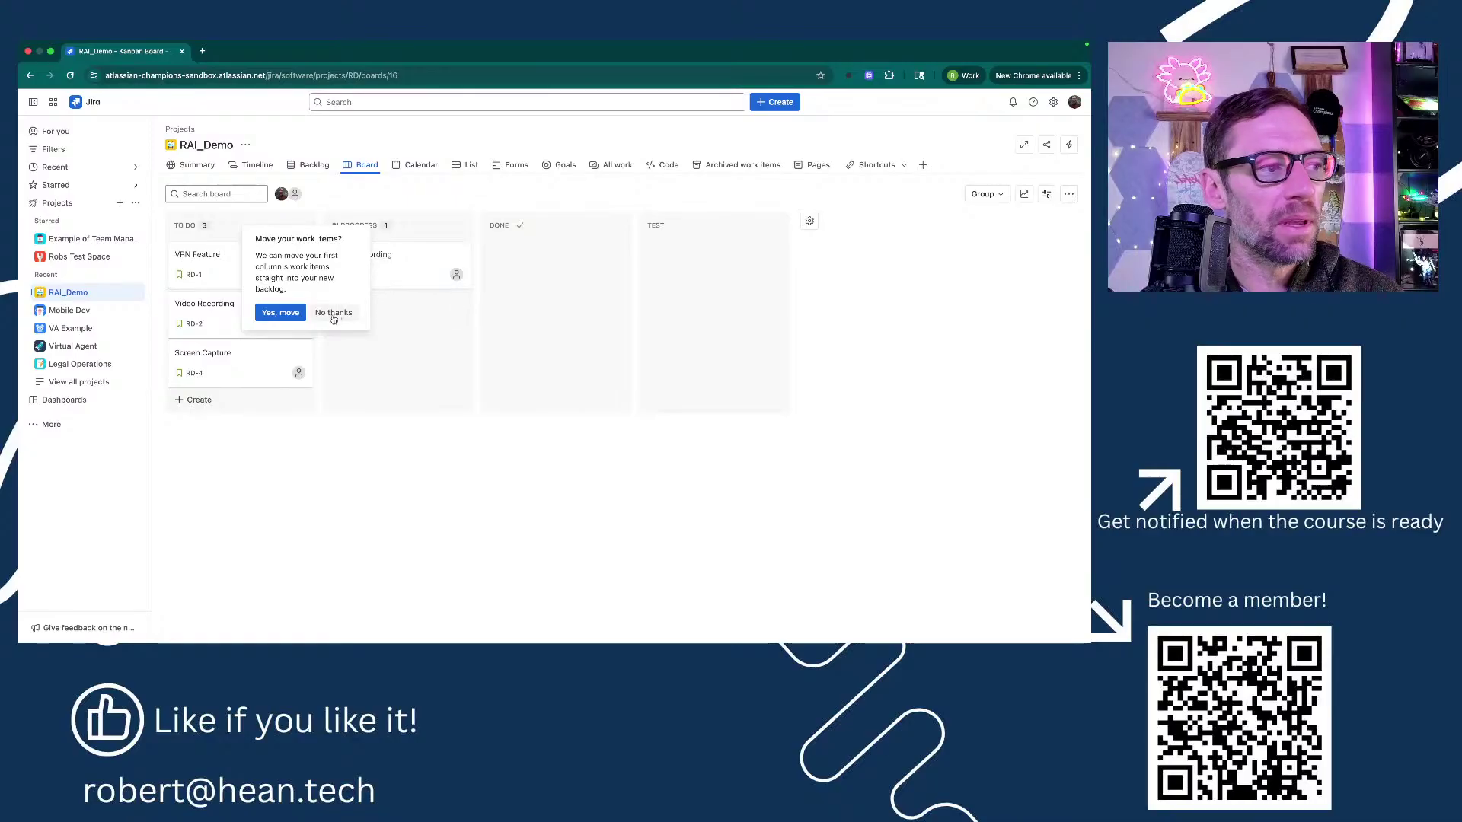
pyautogui.click(332, 315)
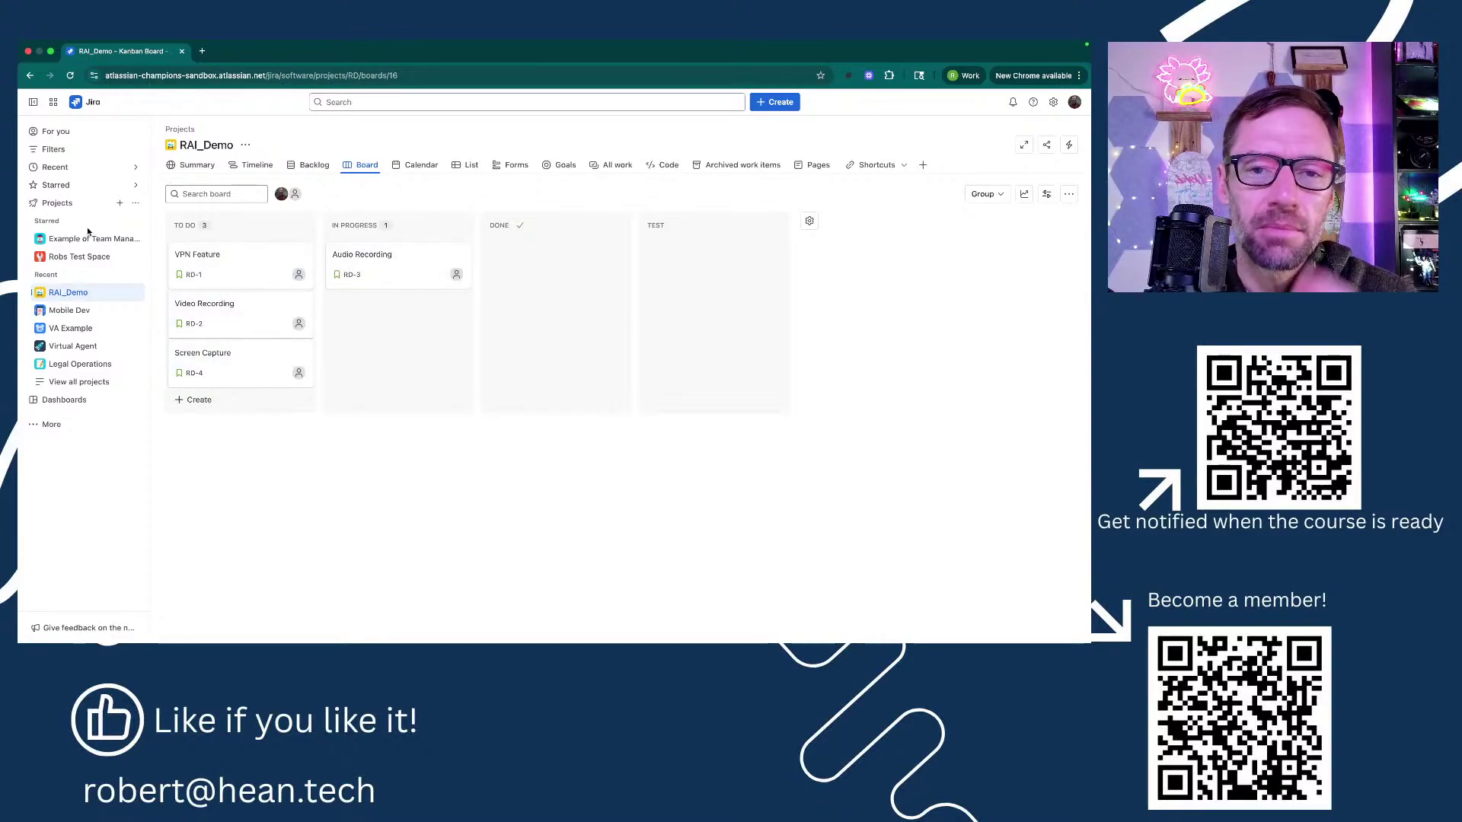
# Start creating a Scrum board in the Mobile Dev project and examine the options for what it can include.
pyautogui.click(42, 242)
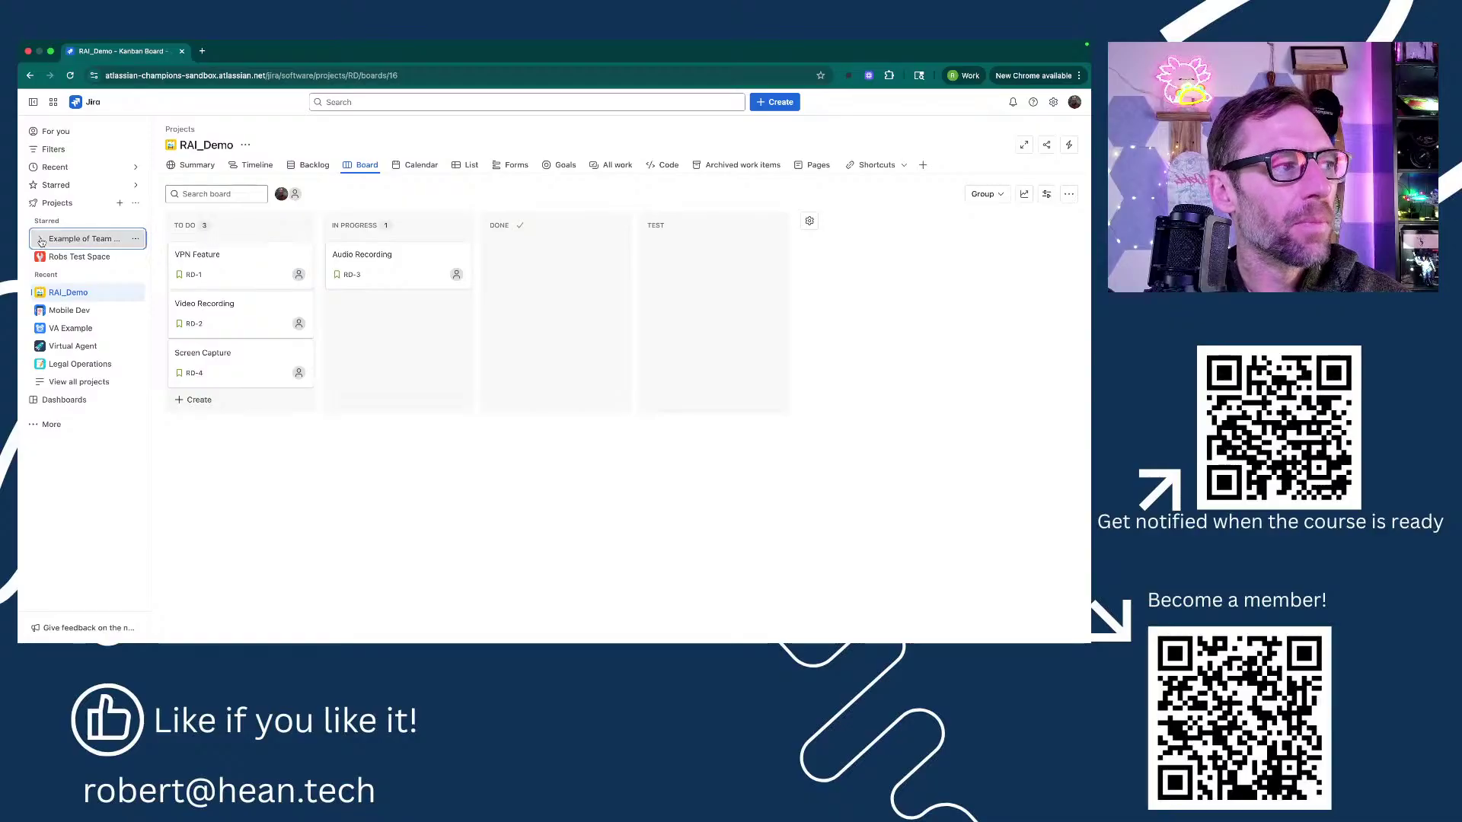
pyautogui.click(39, 310)
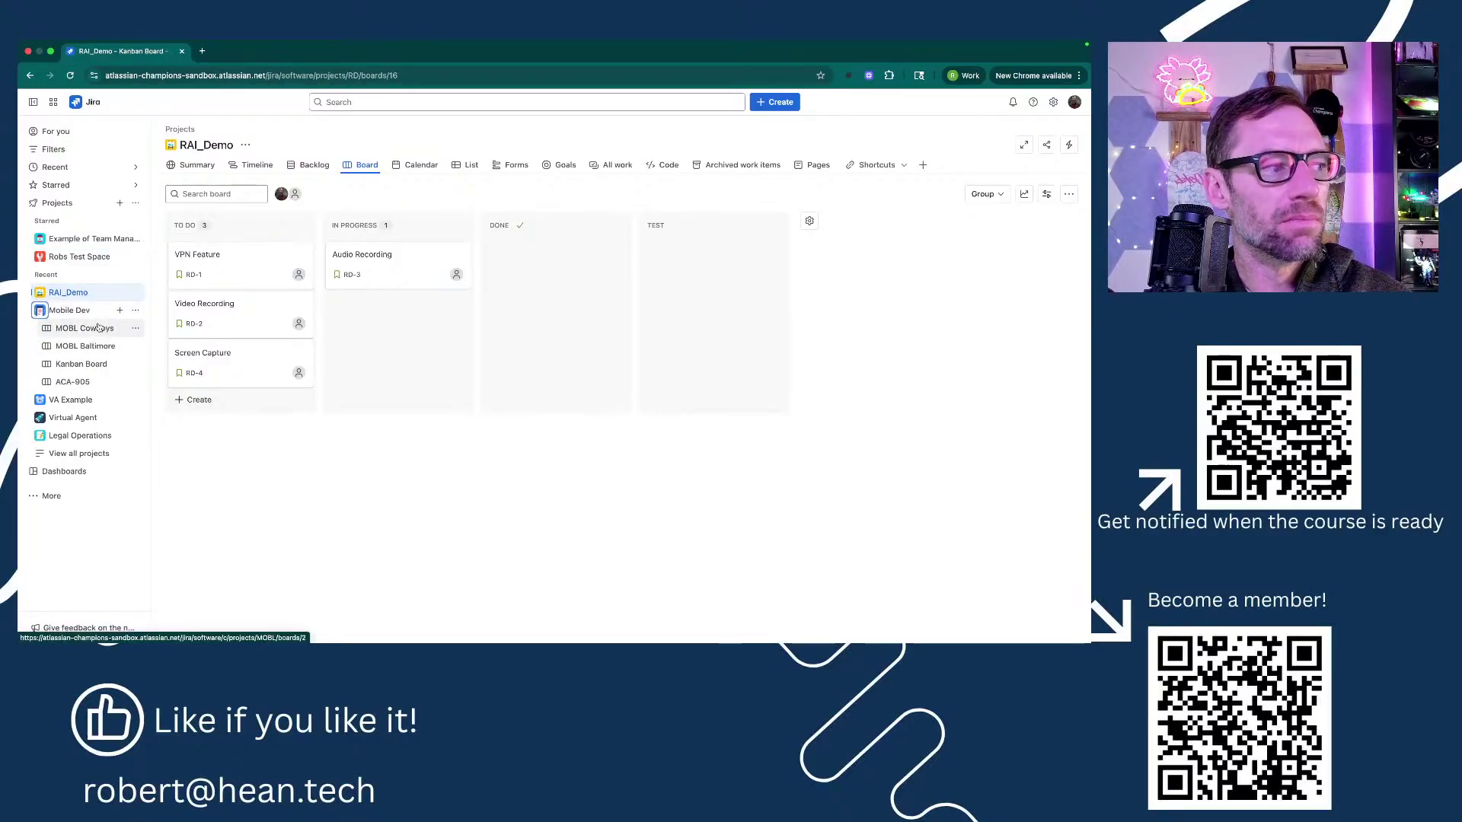
pyautogui.click(119, 310)
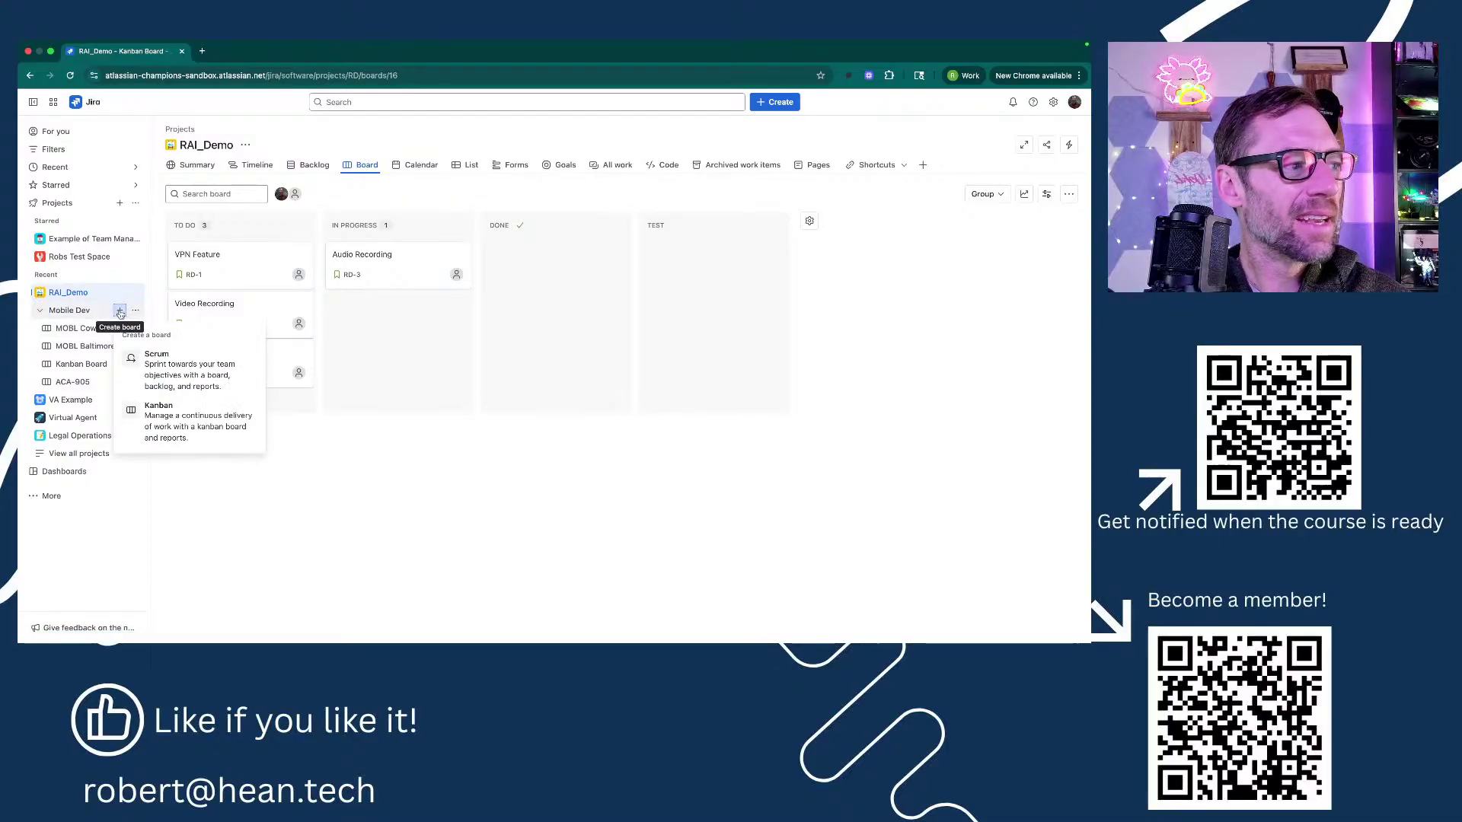
pyautogui.click(190, 377)
pyautogui.click(421, 300)
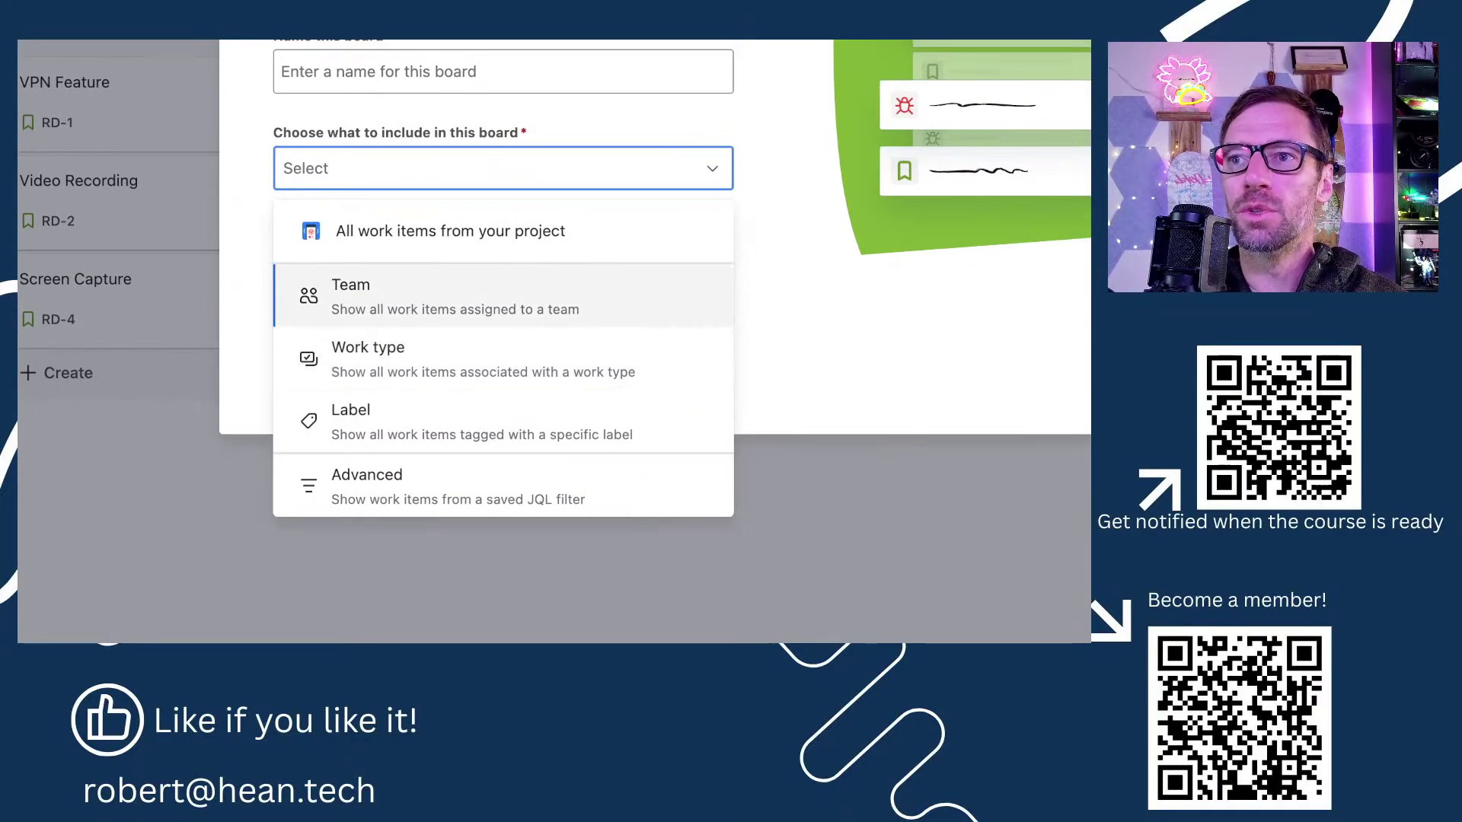
pyautogui.press('Escape')
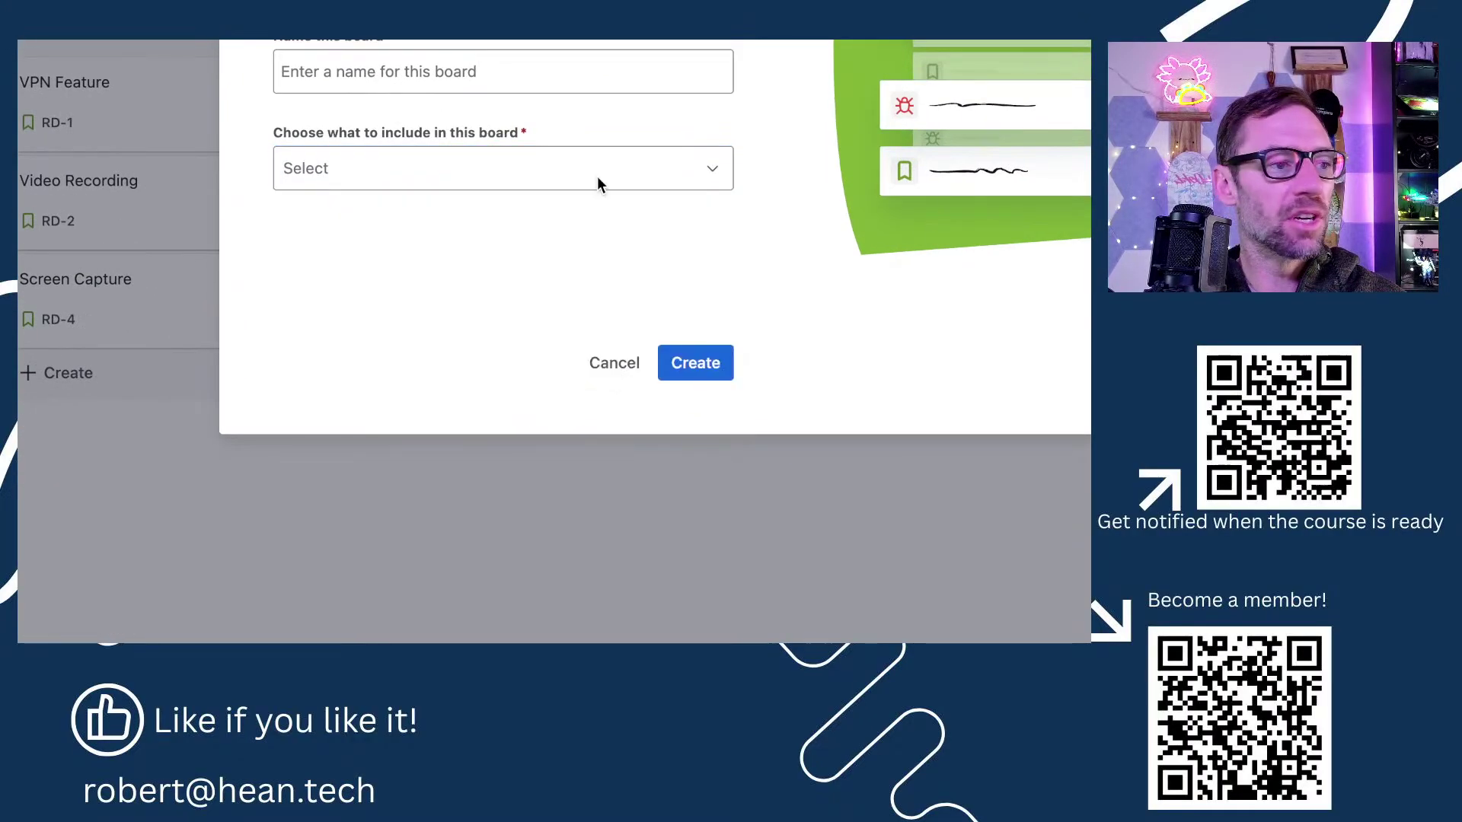
pyautogui.click(558, 180)
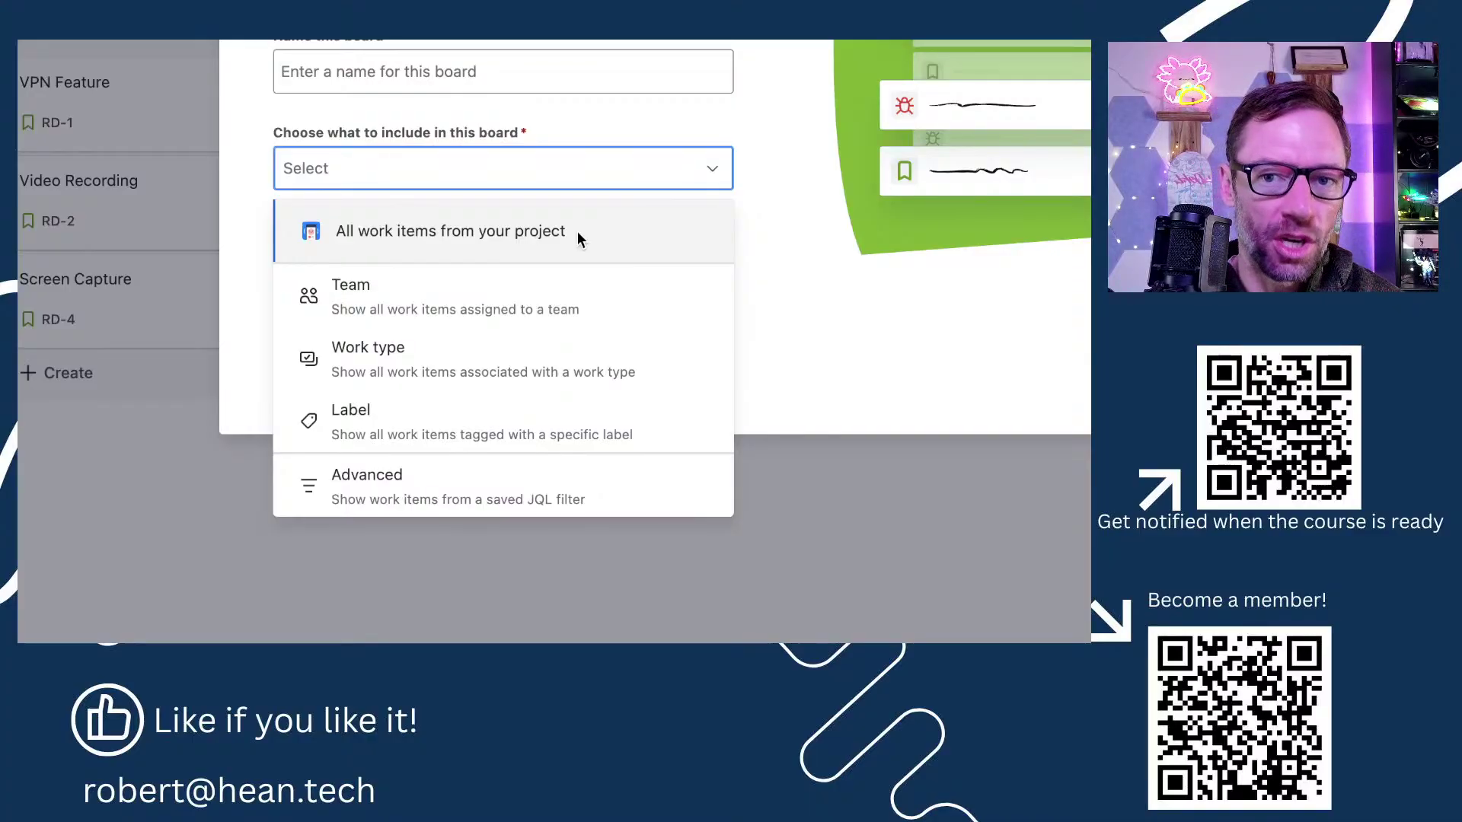
pyautogui.press('Down')
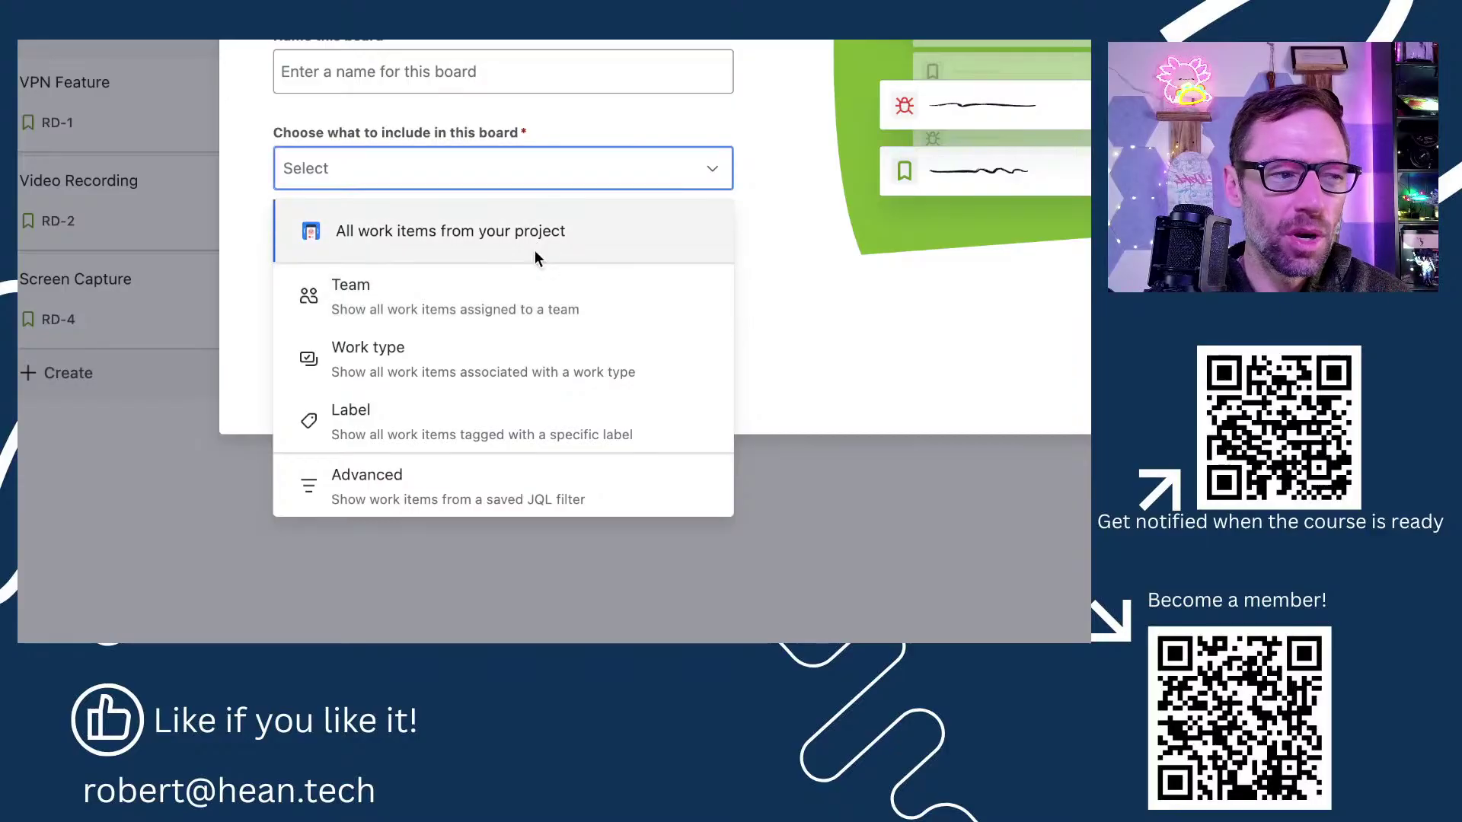
# Set the new board to use a saved filter, view the available filters, and cancel the board creation.
pyautogui.click(585, 479)
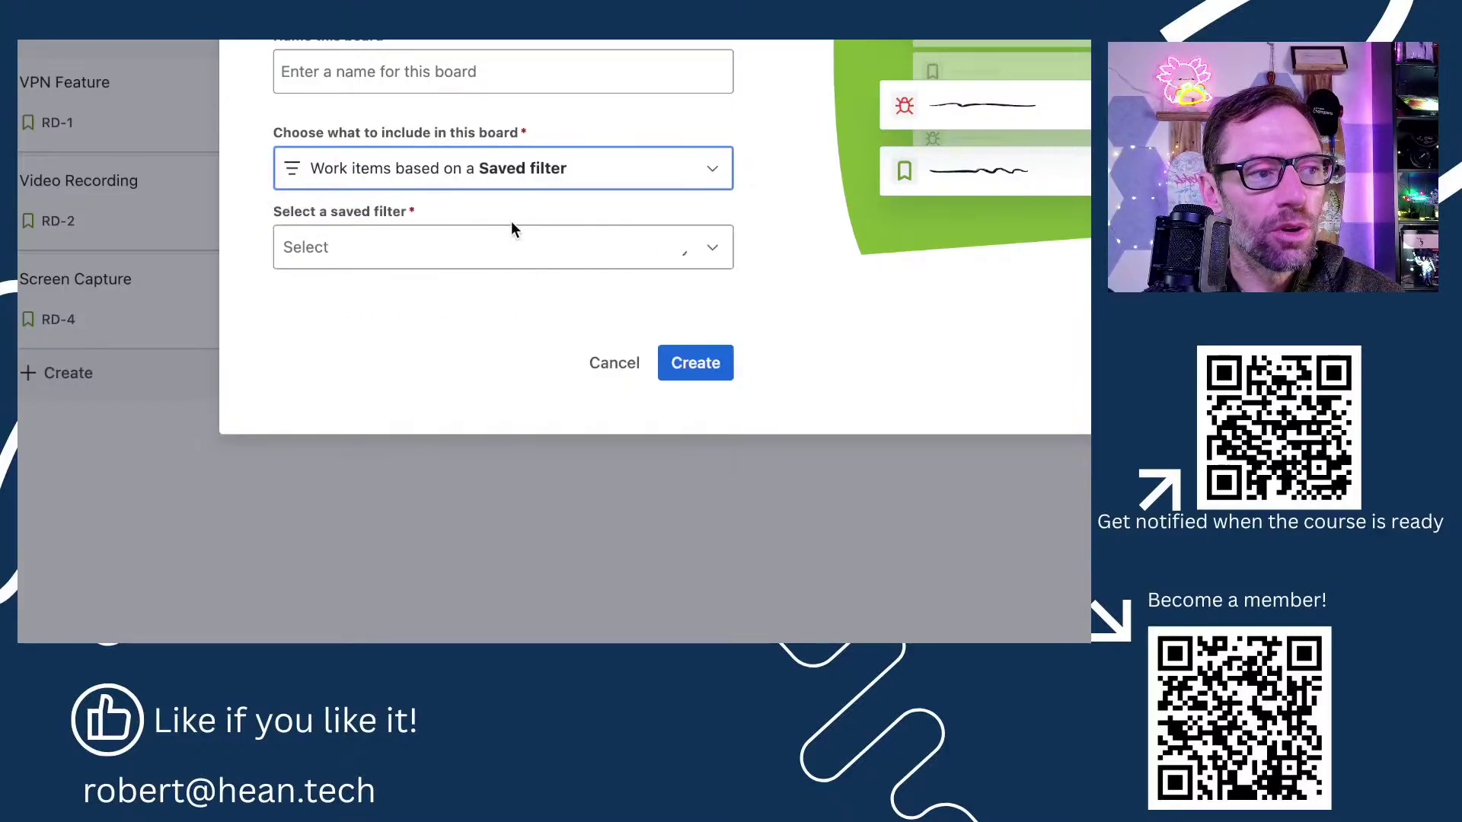
pyautogui.click(525, 263)
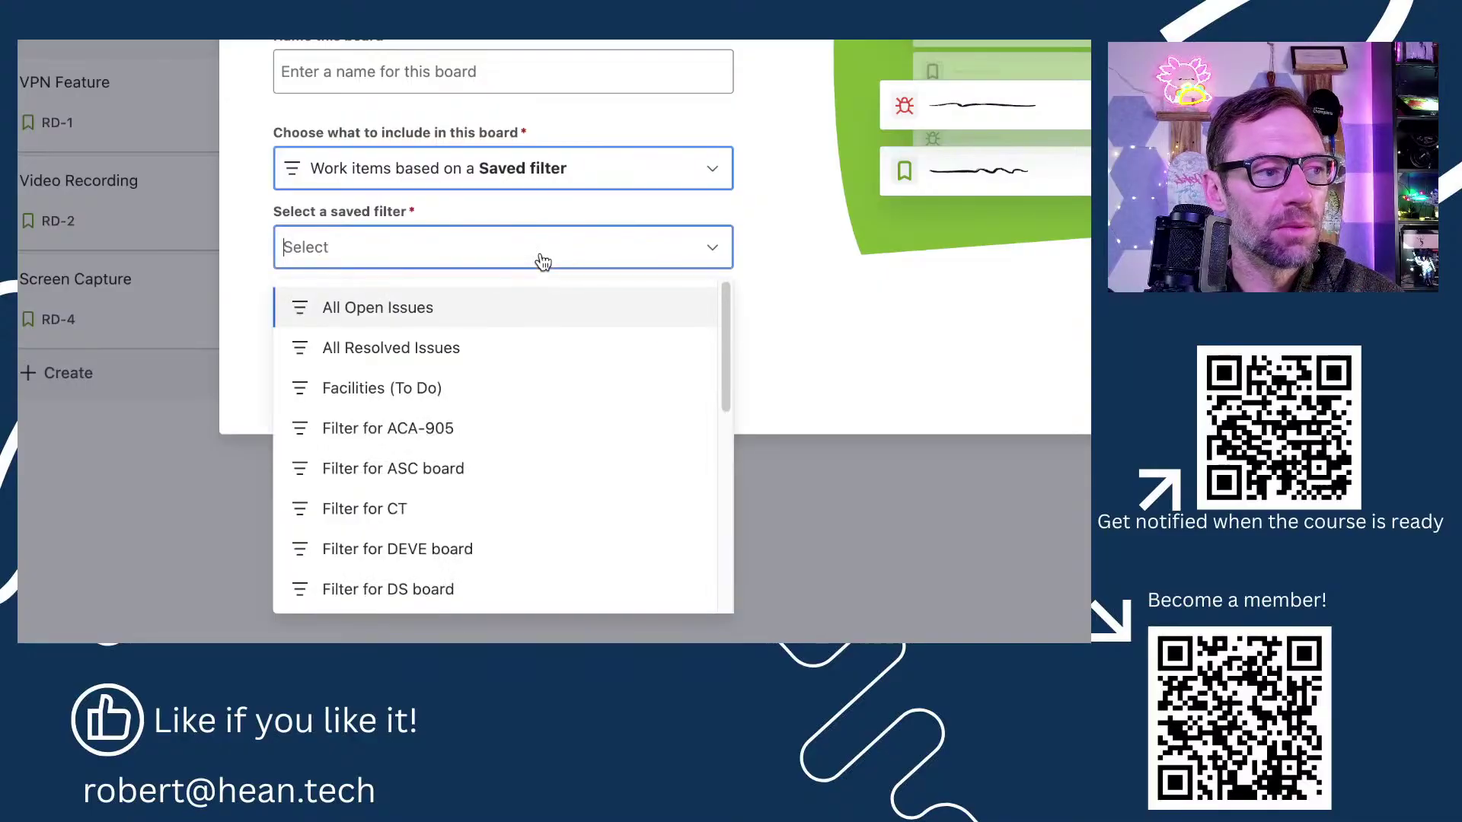
pyautogui.click(575, 245)
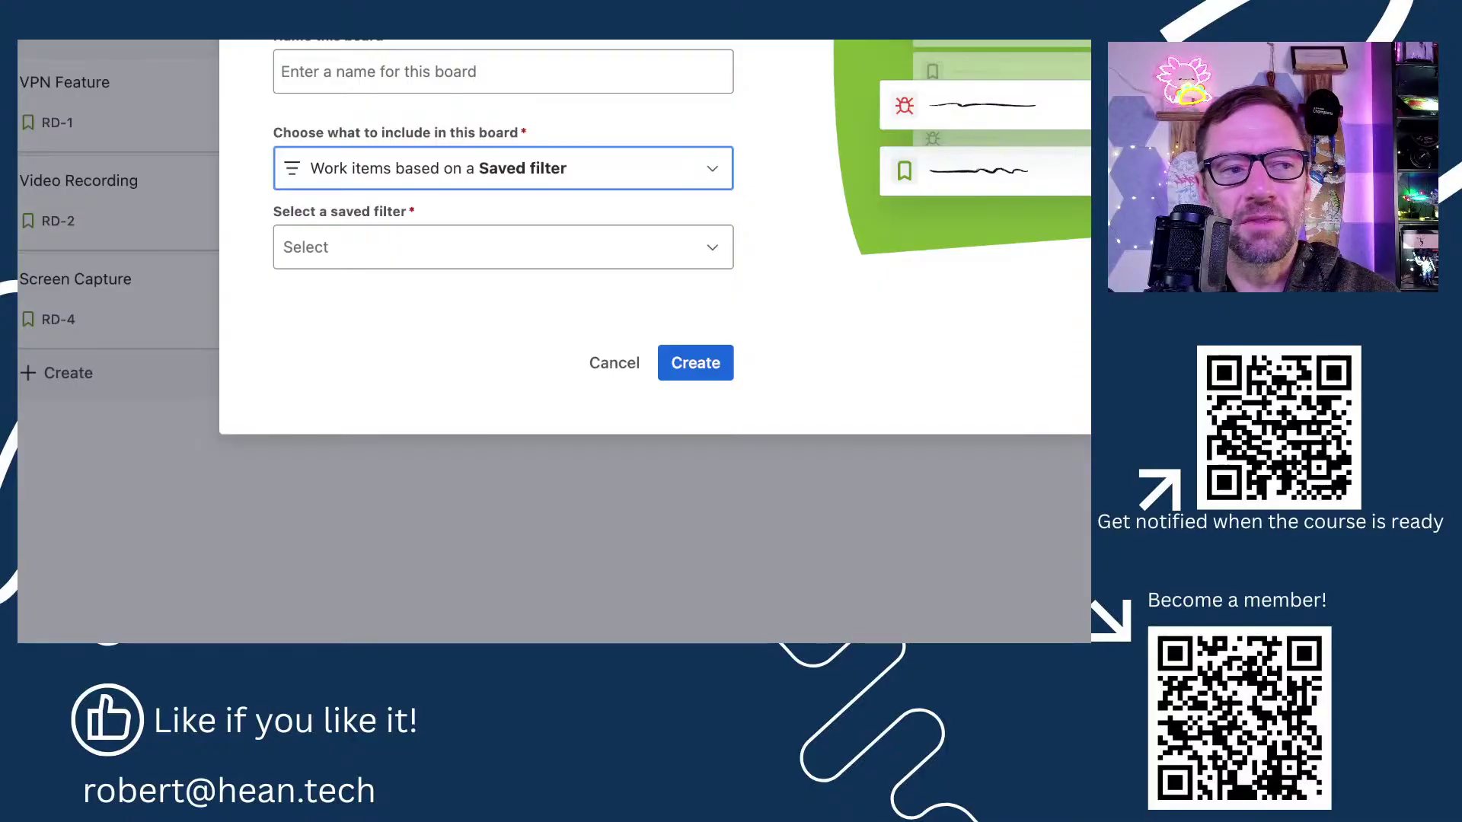
pyautogui.press('Tab')
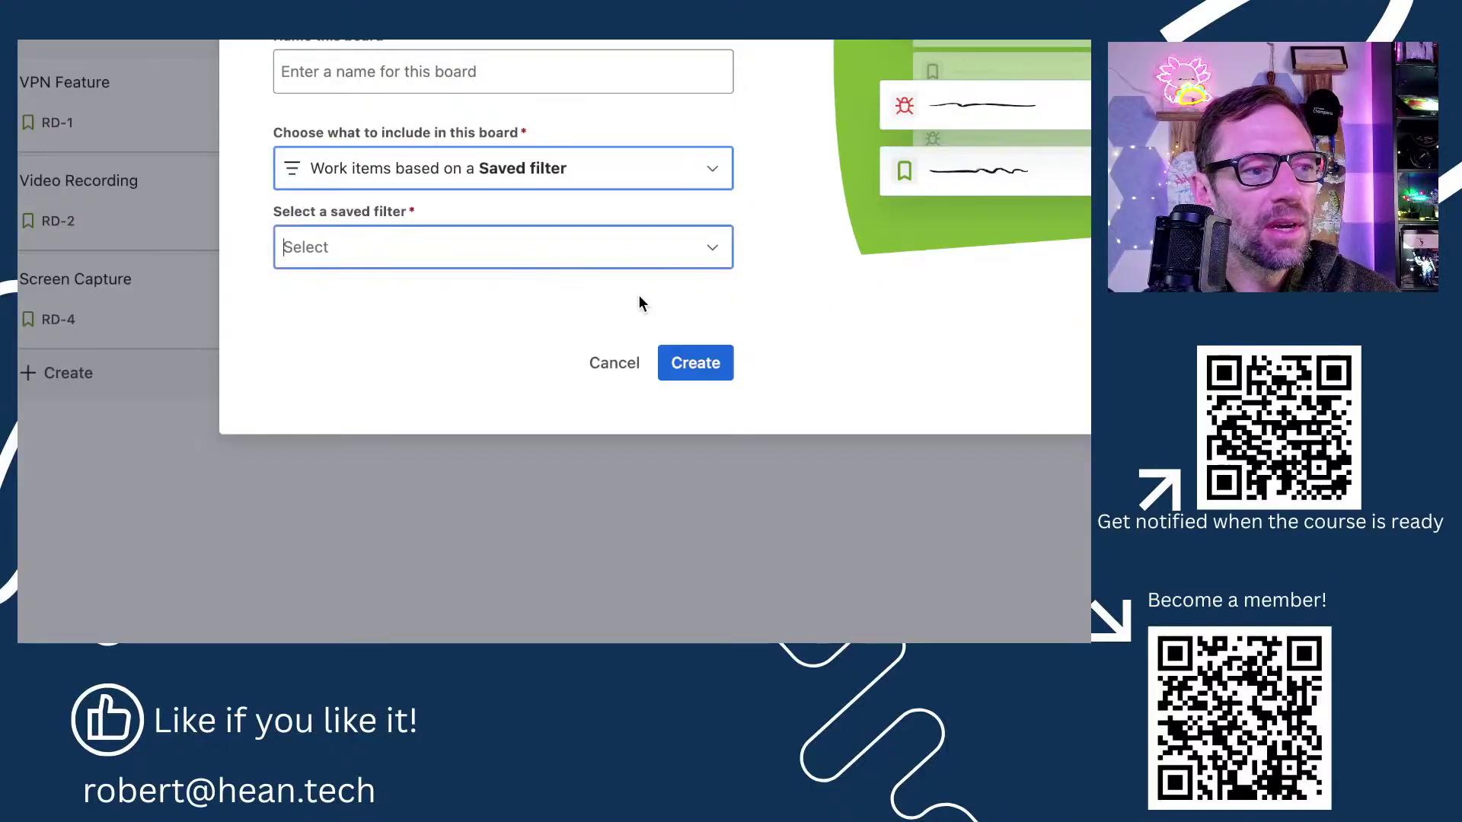
pyautogui.click(601, 365)
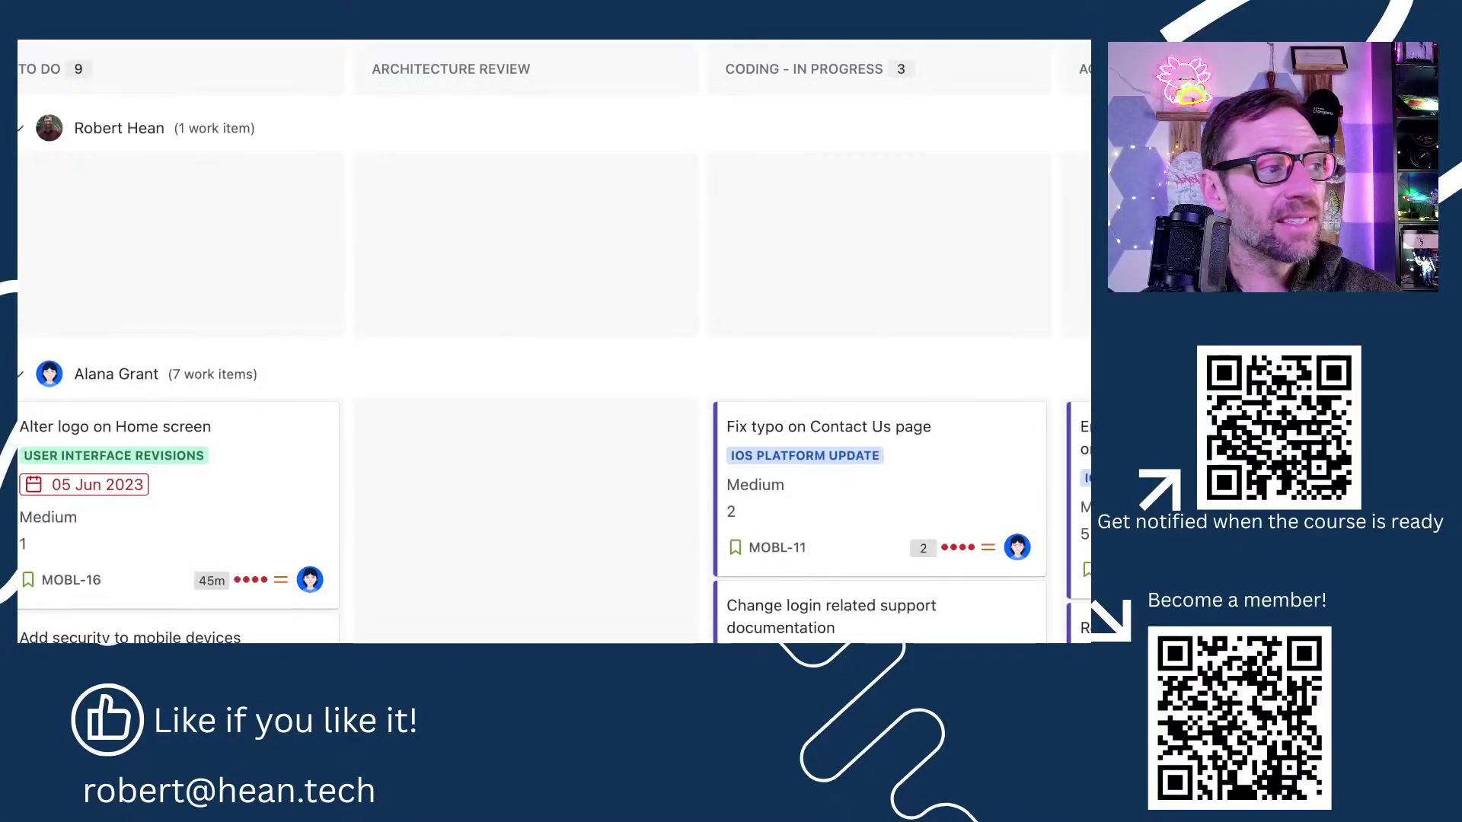
# Return to the RAI_Demo board and look through its Columns and statuses configuration and other board settings.
pyautogui.click(10, 131)
pyautogui.press('Escape')
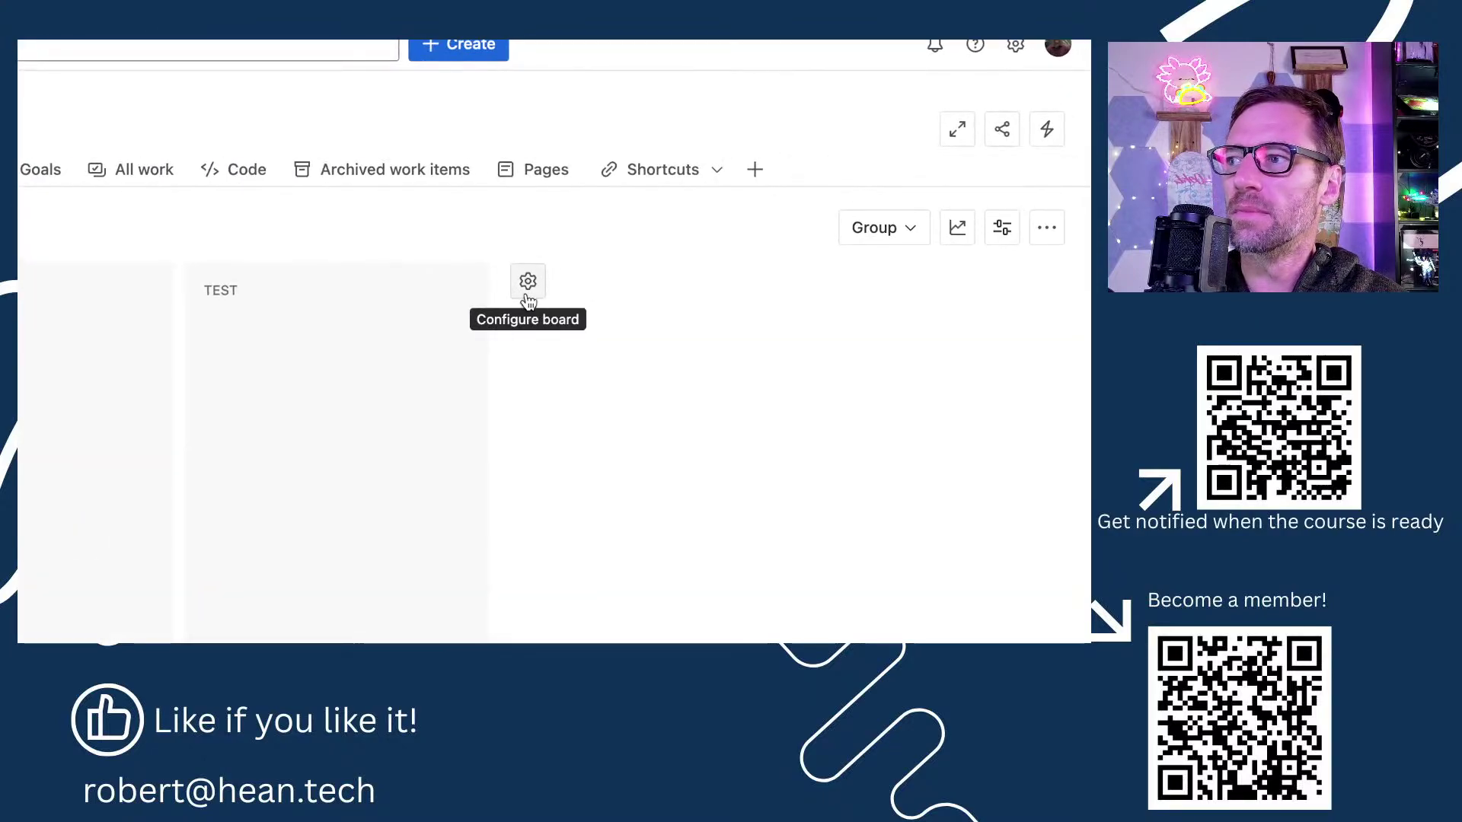
pyautogui.click(527, 294)
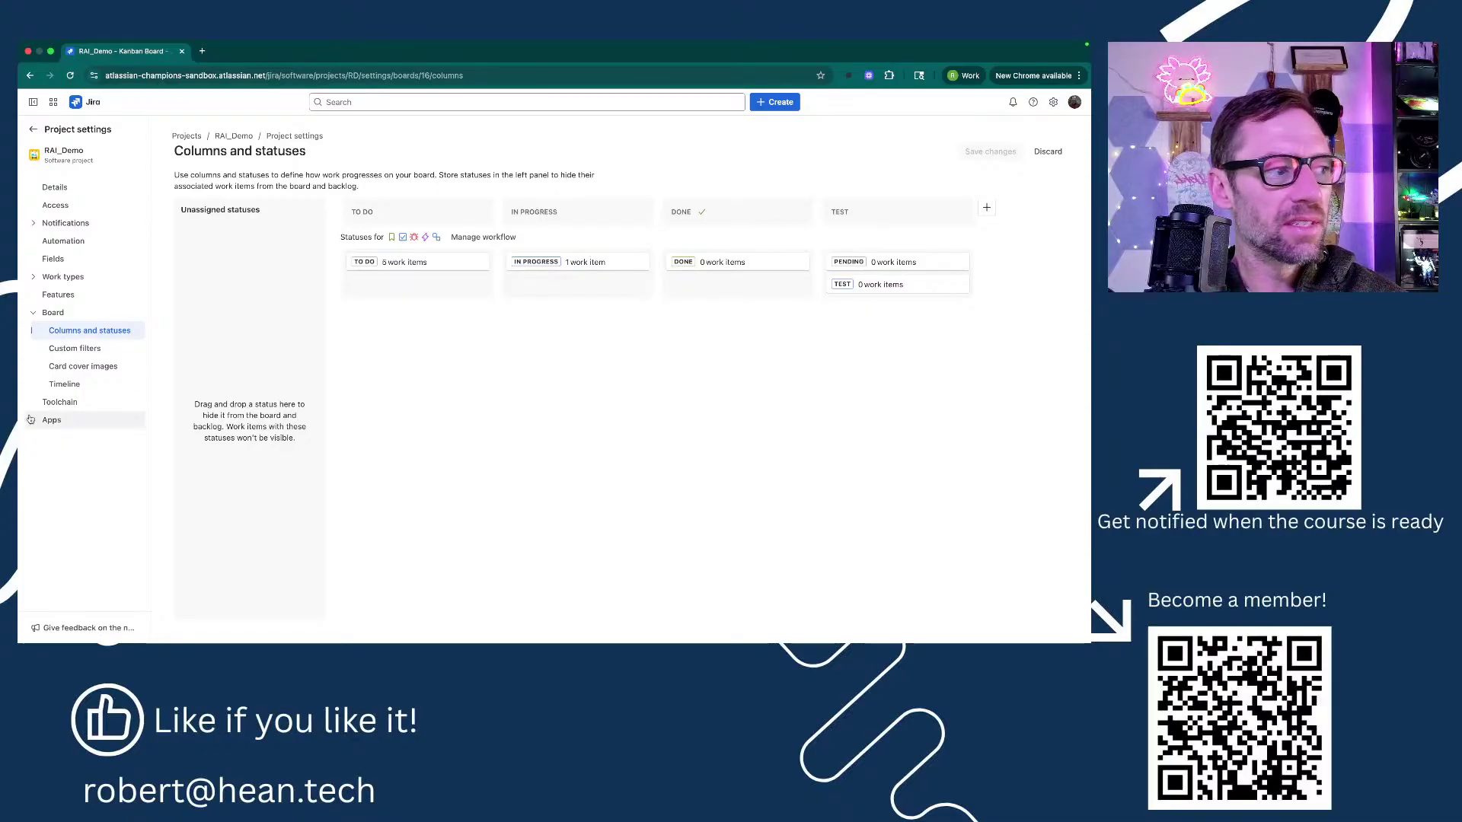
pyautogui.click(70, 314)
pyautogui.click(71, 315)
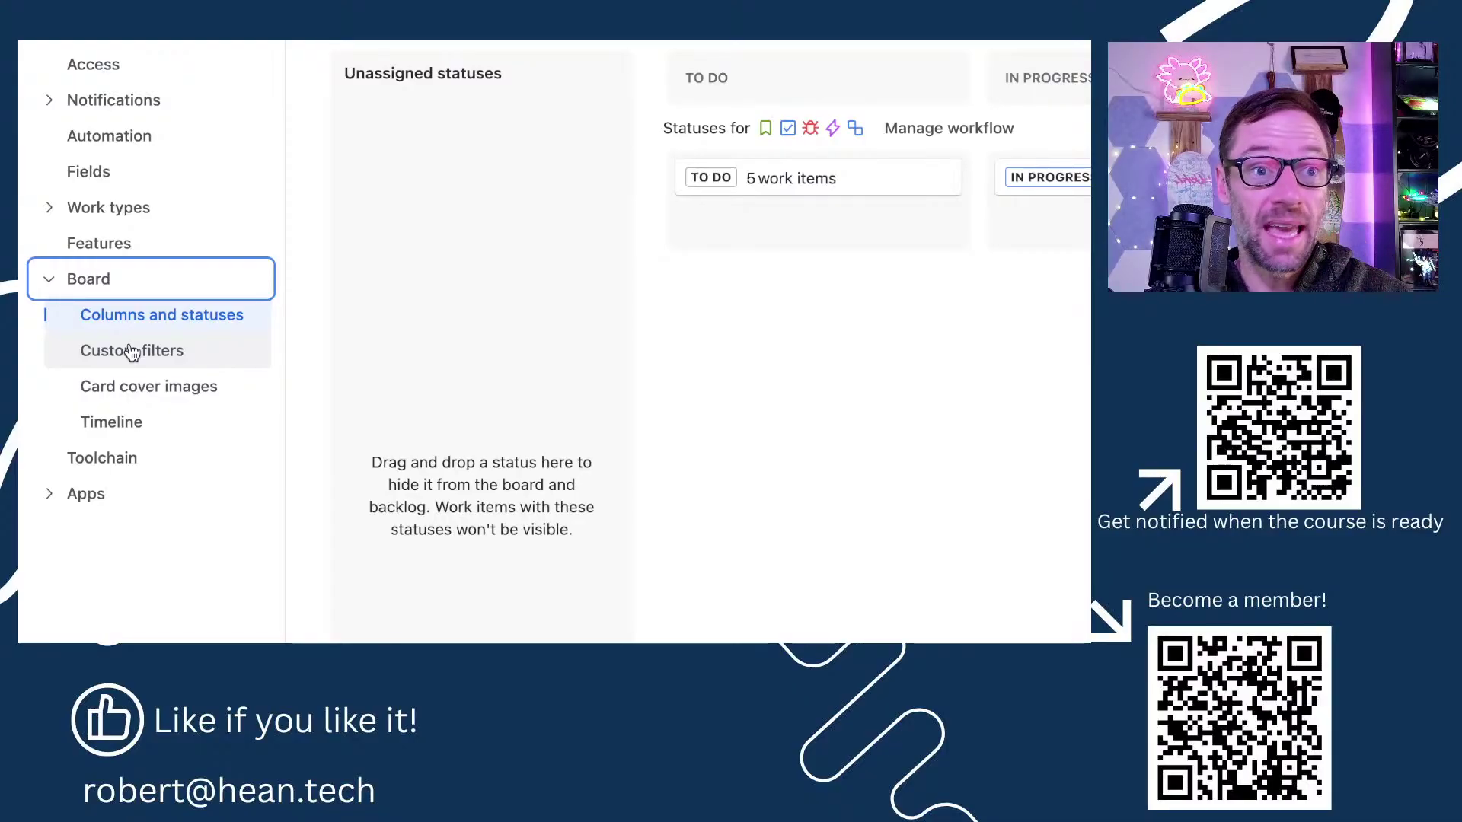
pyautogui.click(173, 283)
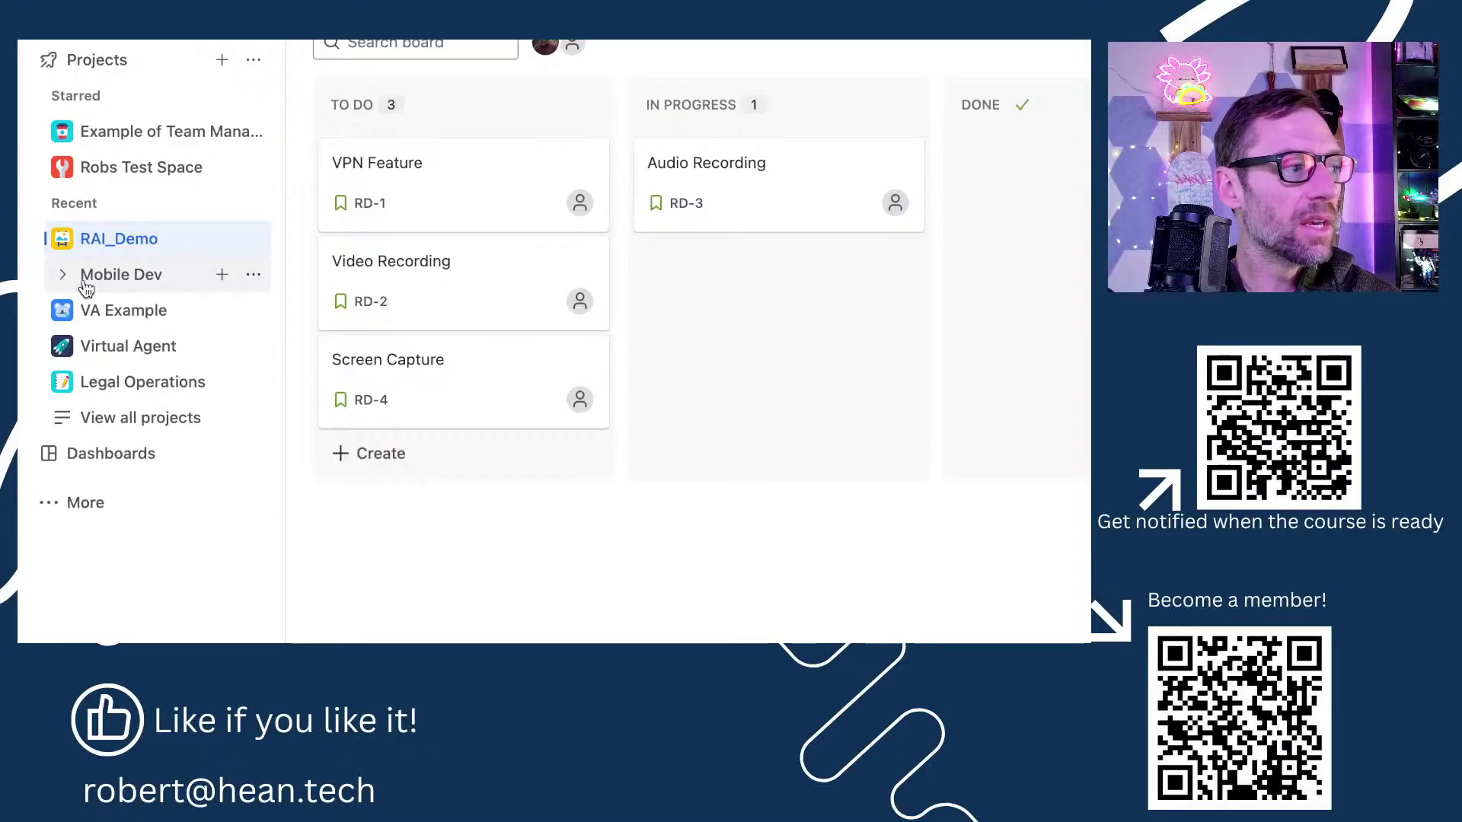
# Examine the list of boards in the Mobile Dev project and its project options.
pyautogui.click(63, 274)
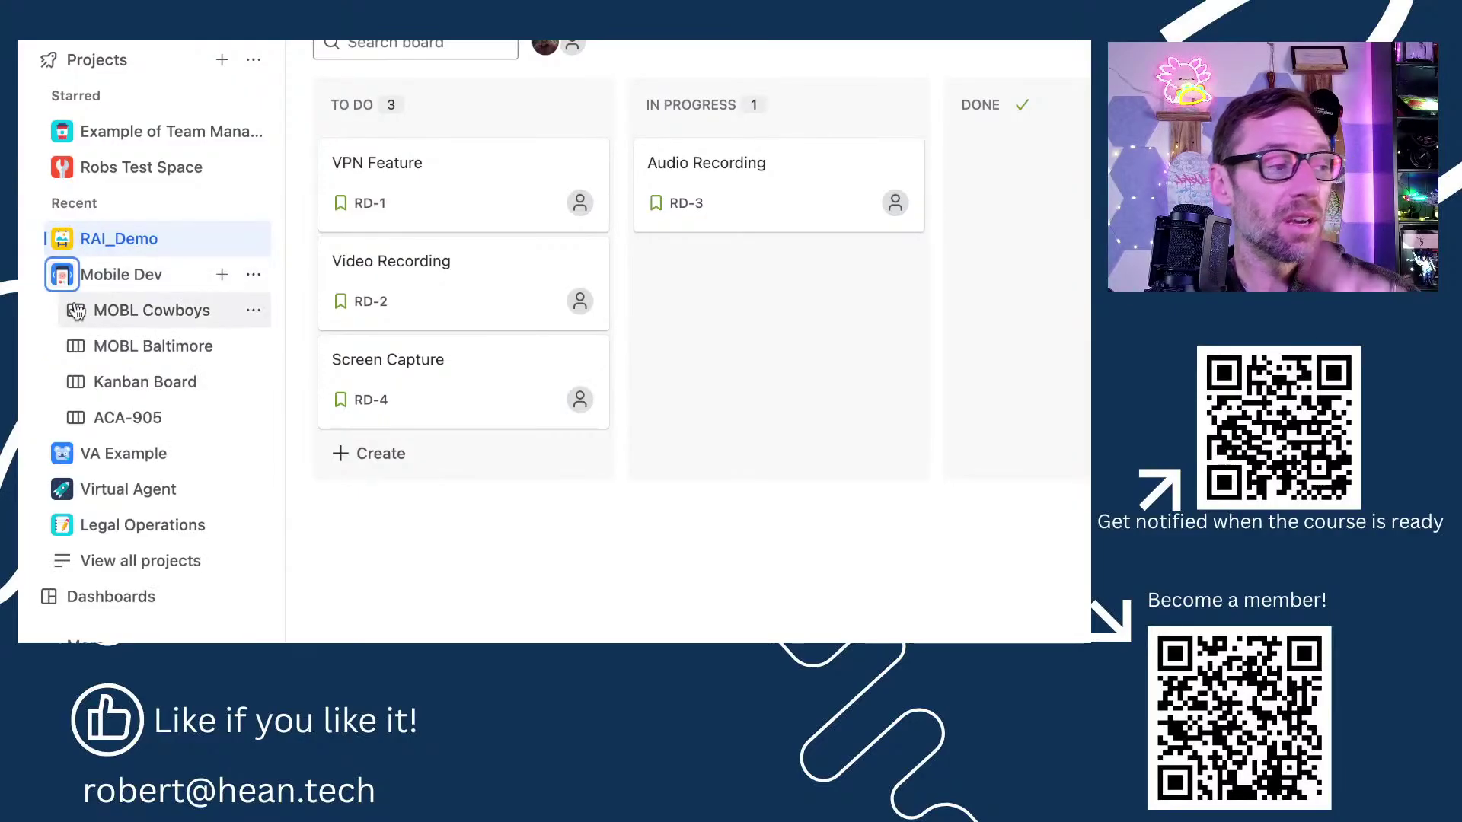
pyautogui.click(254, 274)
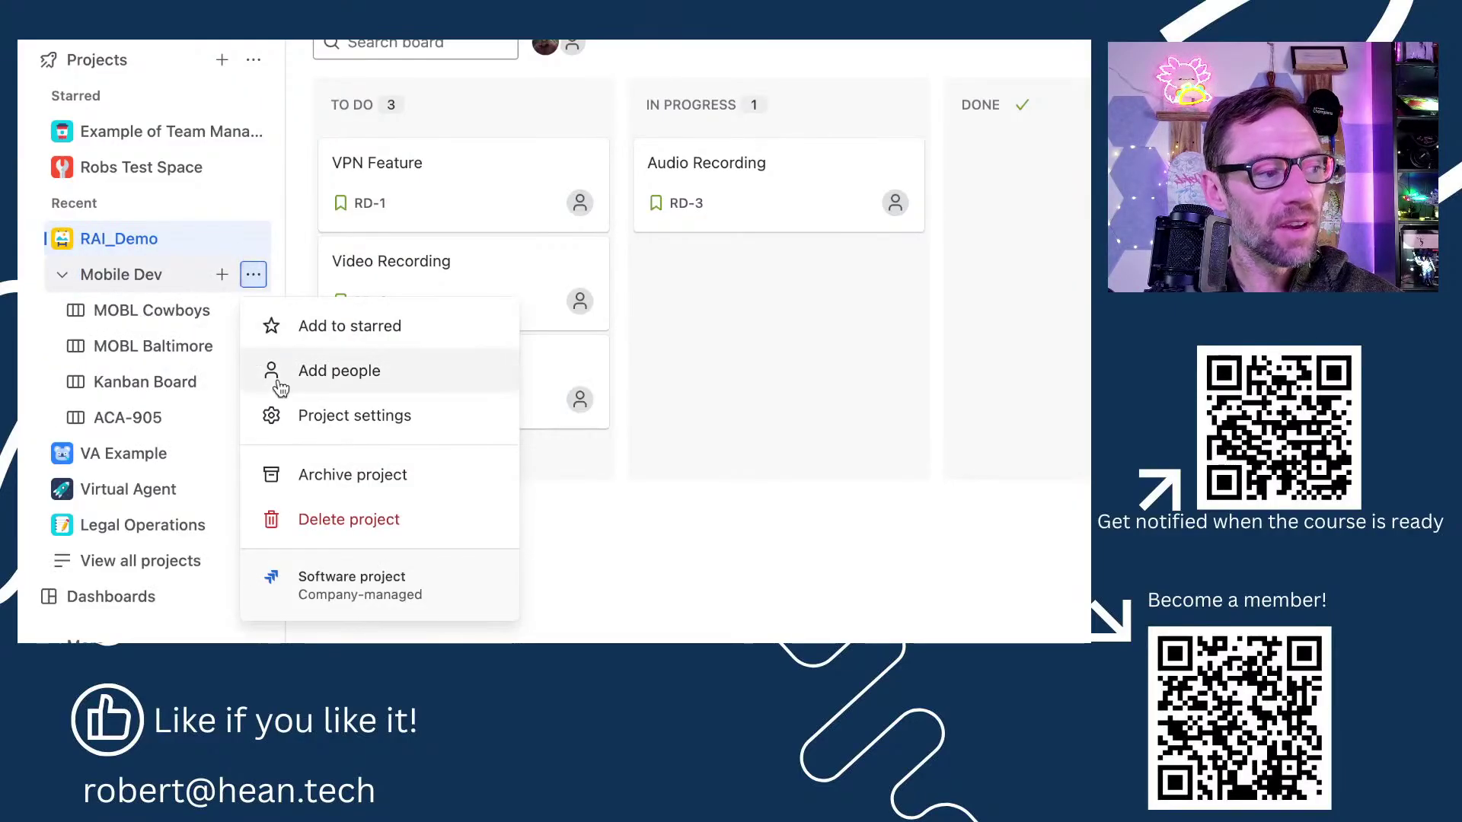
pyautogui.click(326, 420)
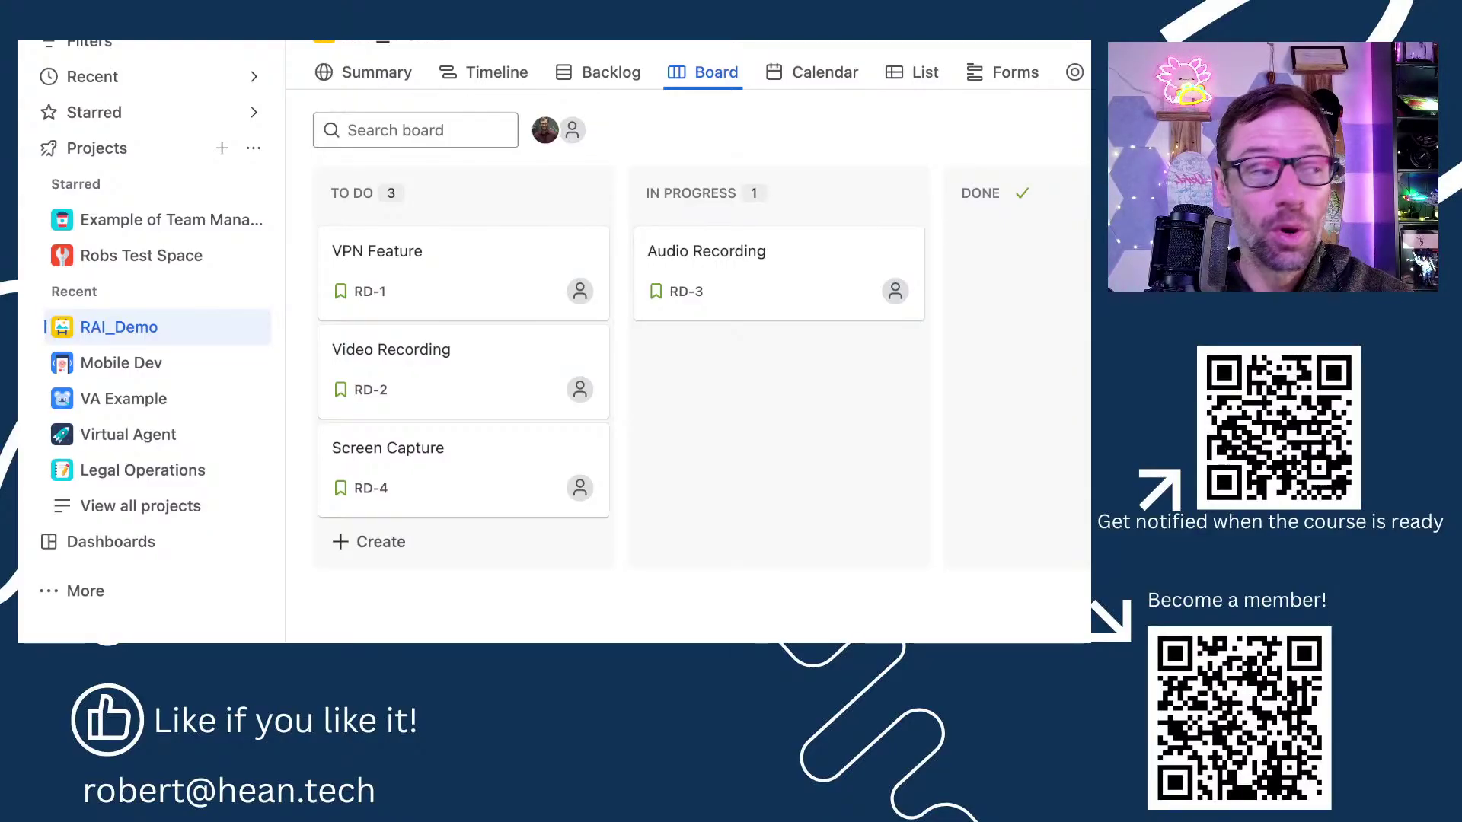
pyautogui.click(65, 370)
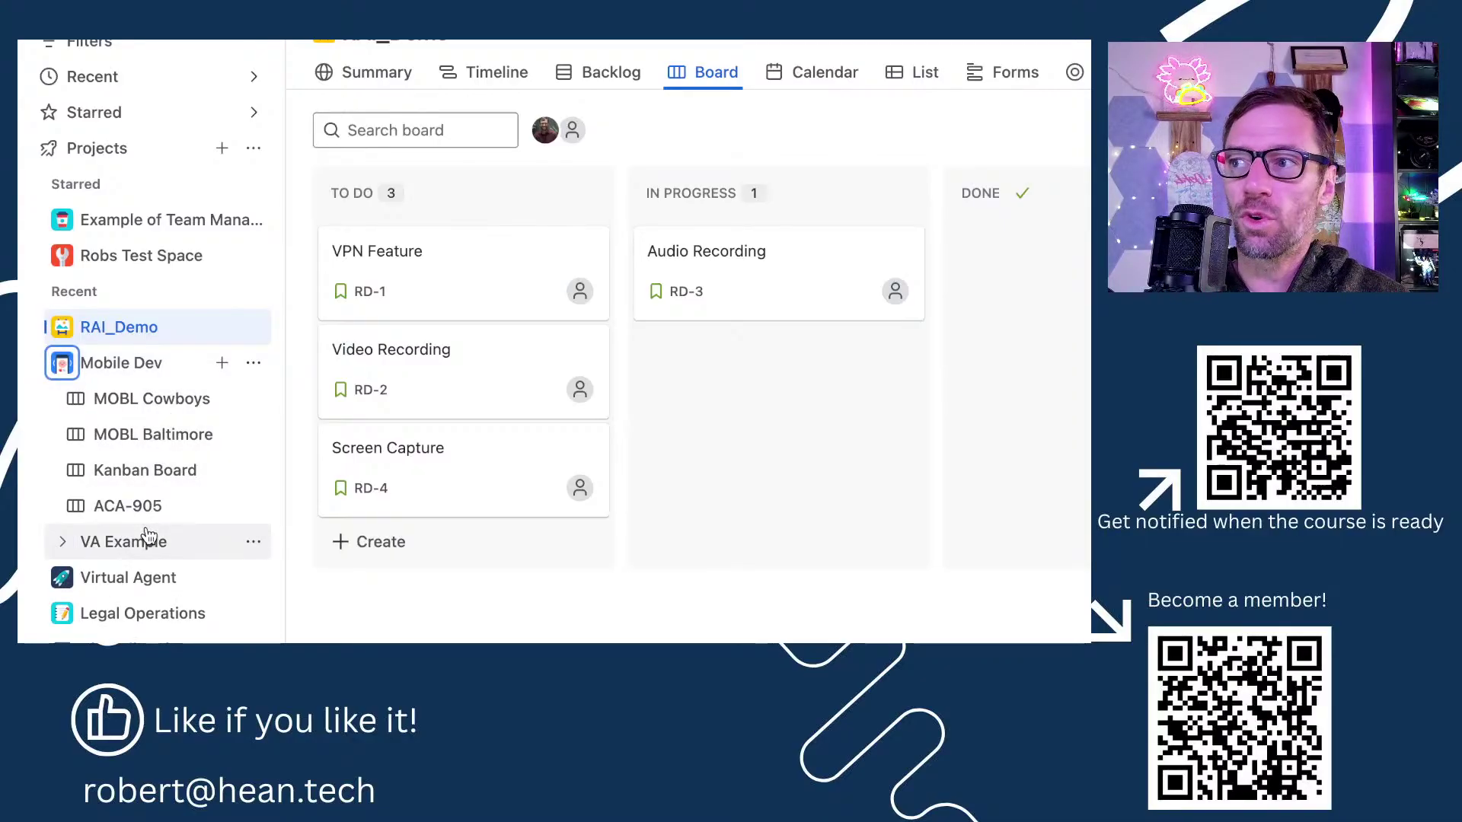
pyautogui.click(657, 387)
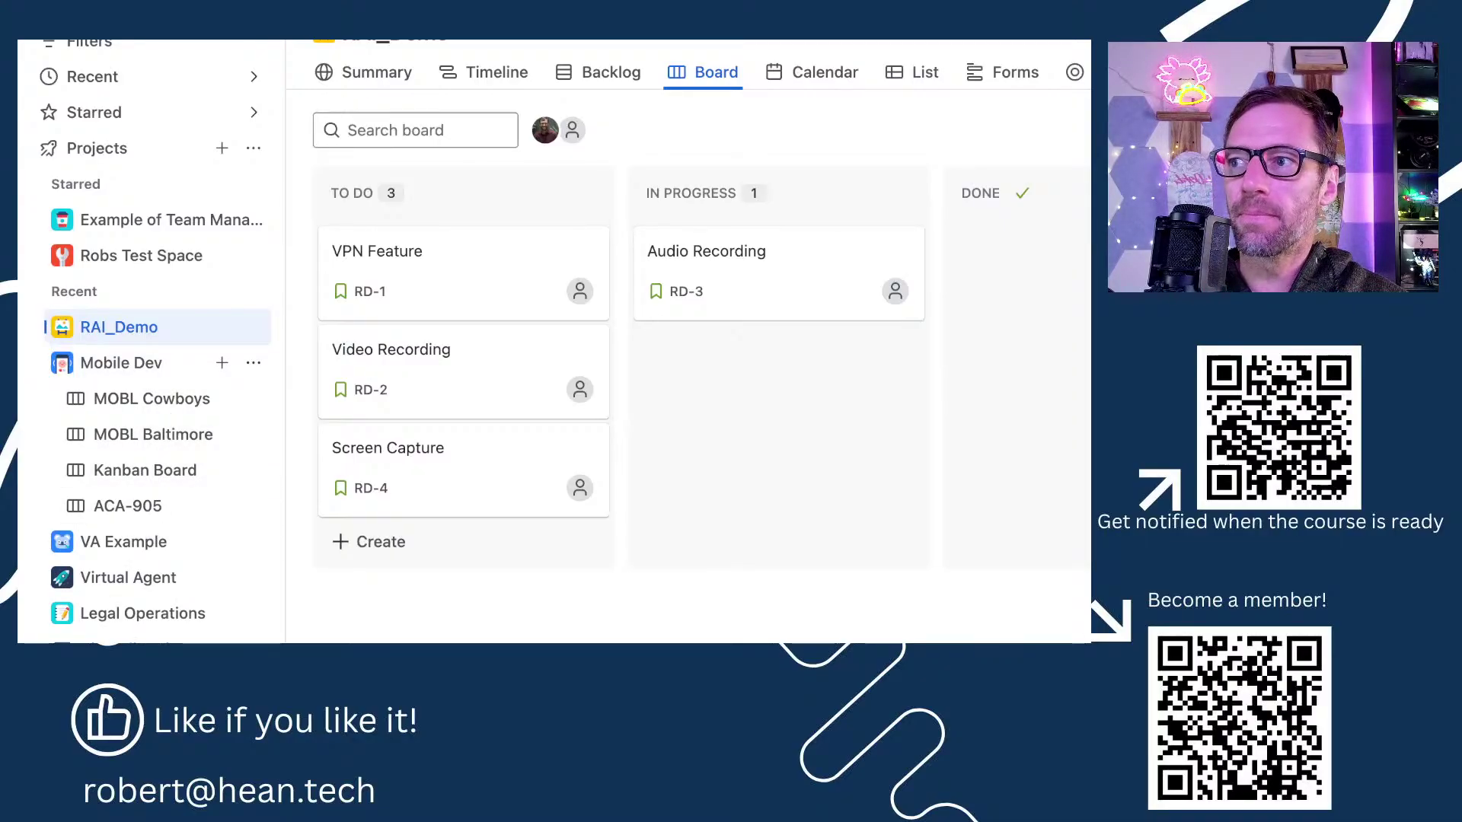
# Open the MOBL Cowboys board's settings and view the users available for its Administrators field.
pyautogui.click(161, 401)
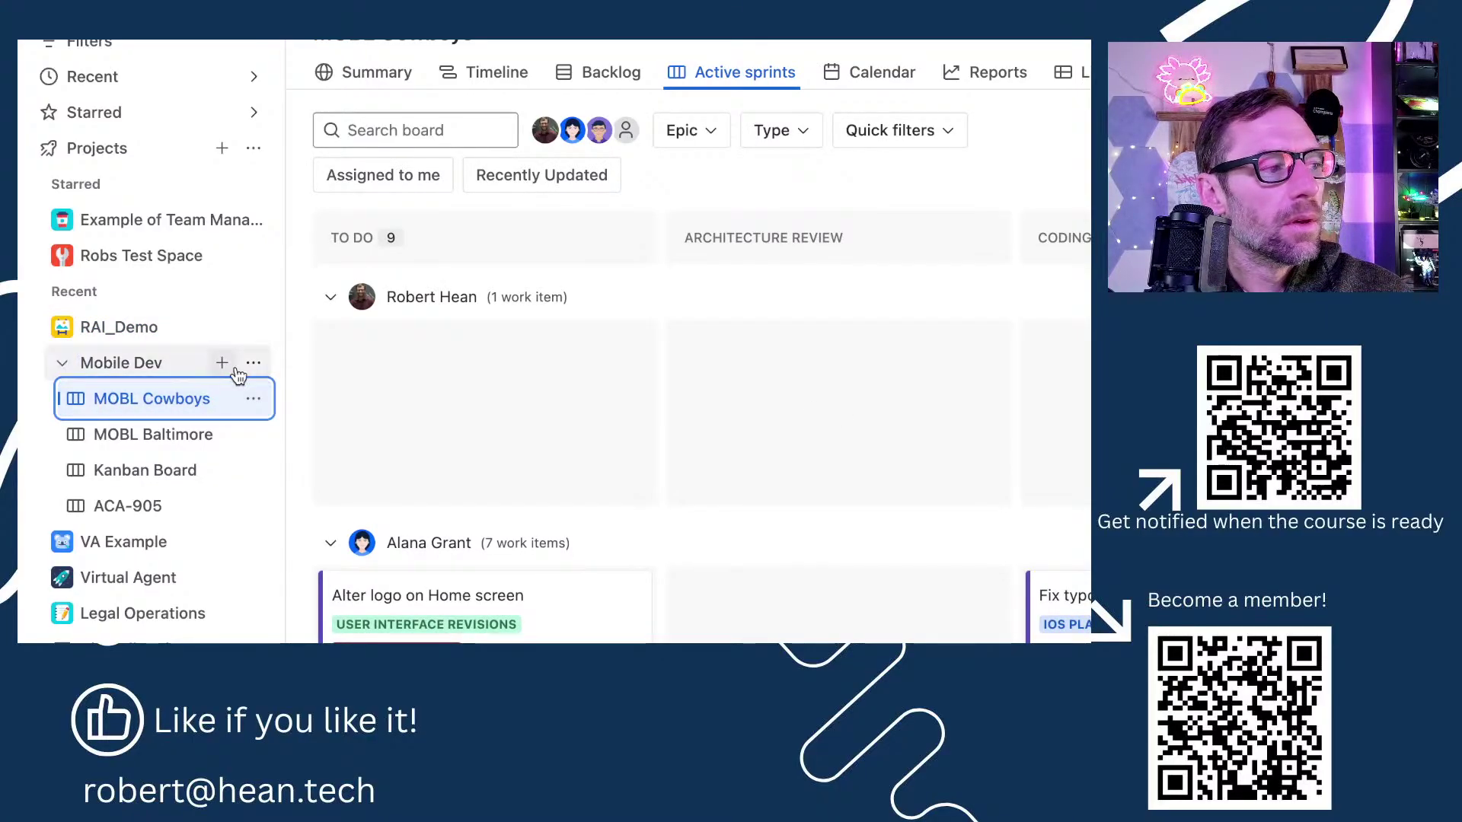
pyautogui.click(253, 398)
pyautogui.click(352, 396)
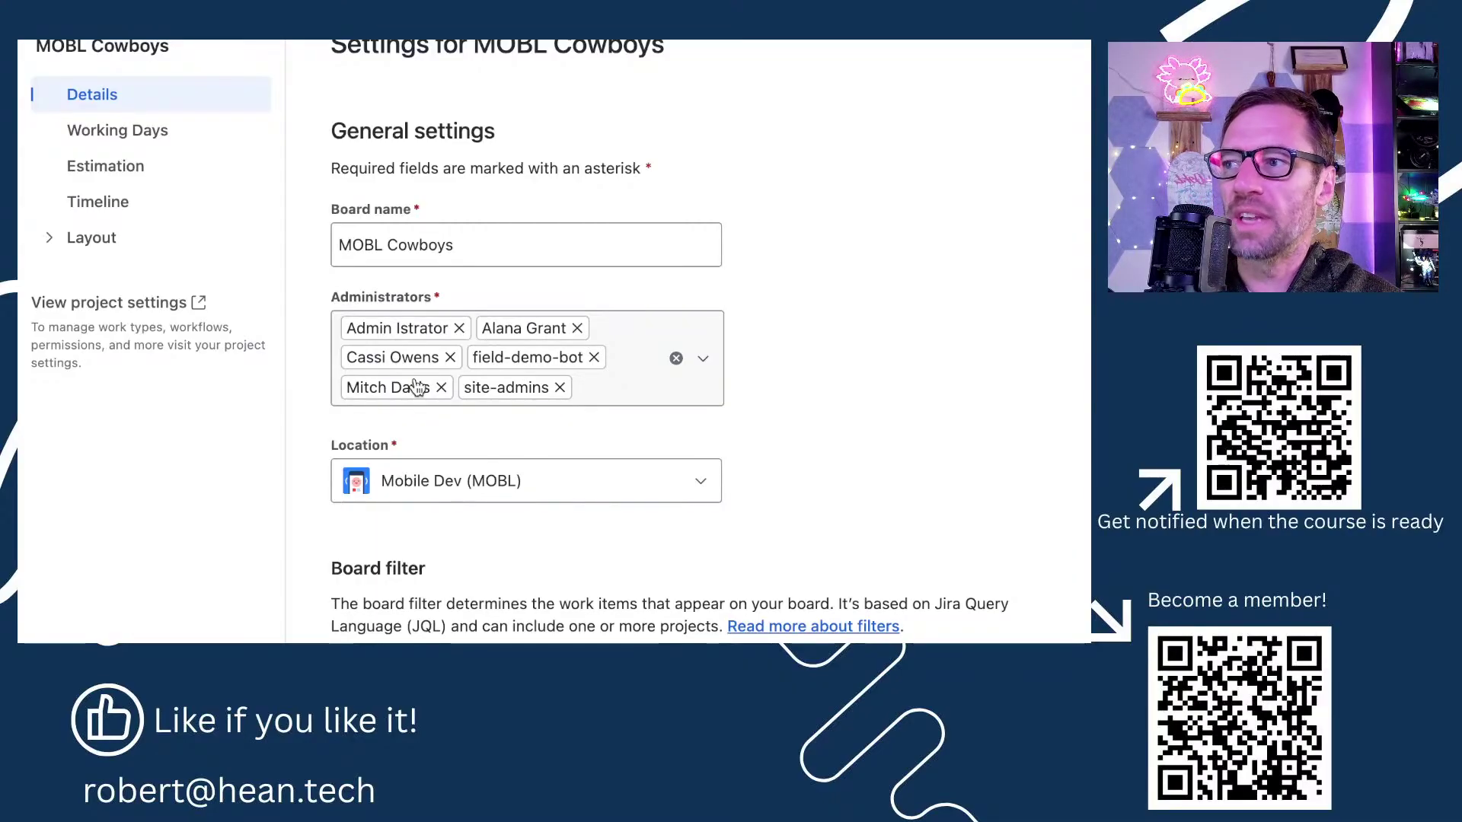
pyautogui.click(643, 388)
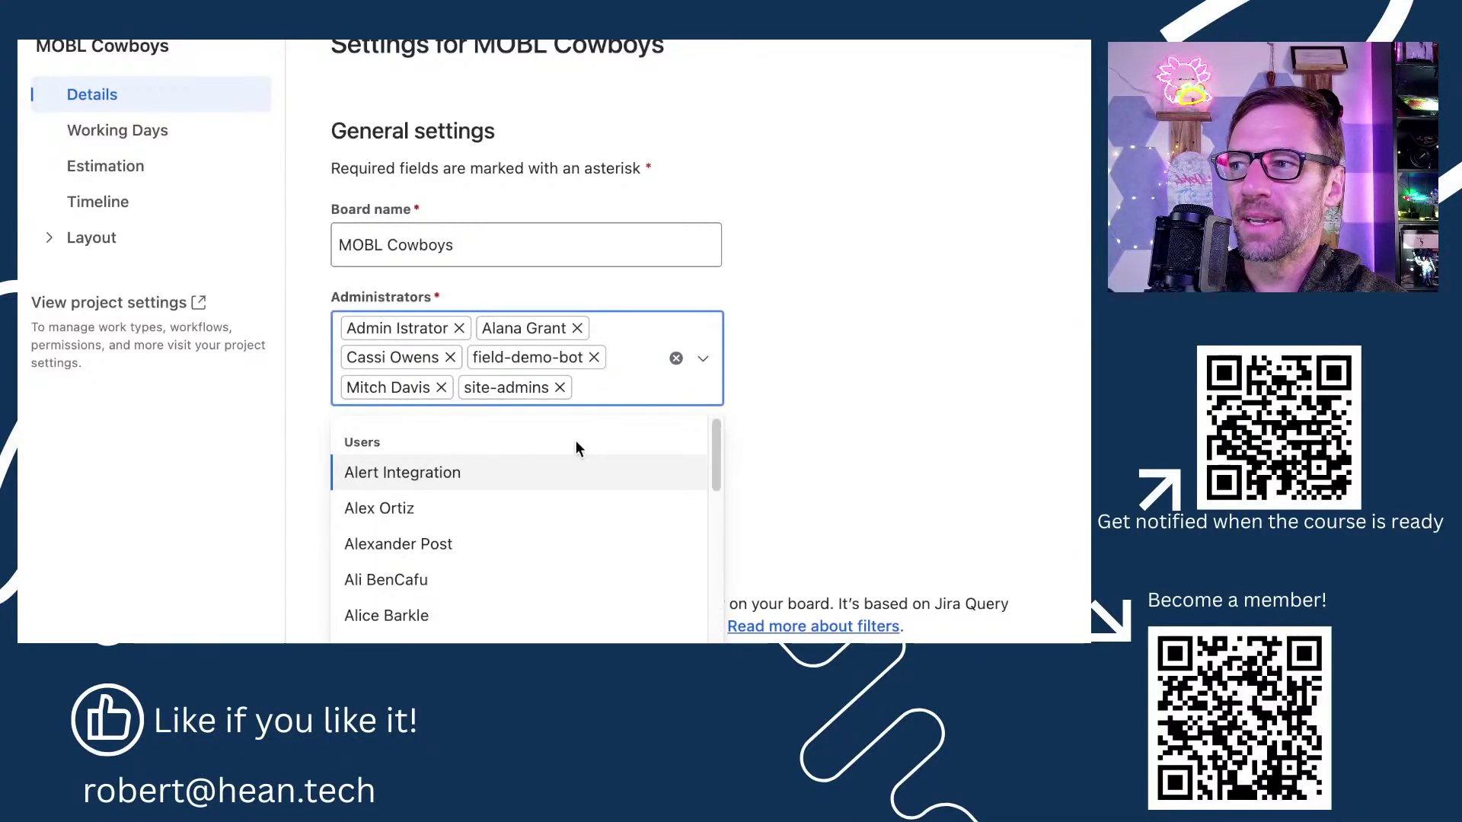
# Review the users and groups available as administrators of the MOBL Cowboys board and close the list.
pyautogui.scroll(-5, 525, 517)
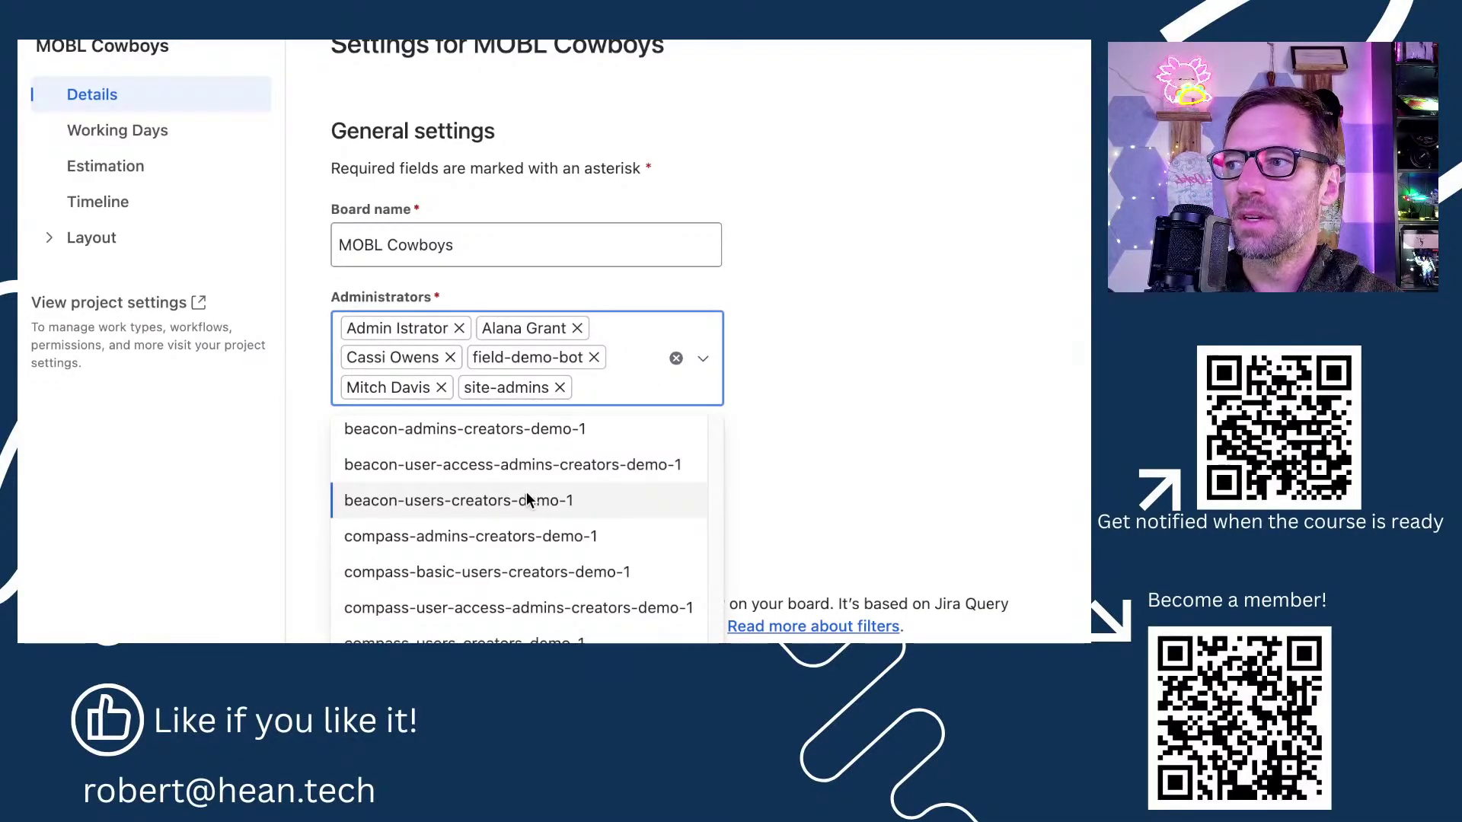
pyautogui.scroll(5, 505, 499)
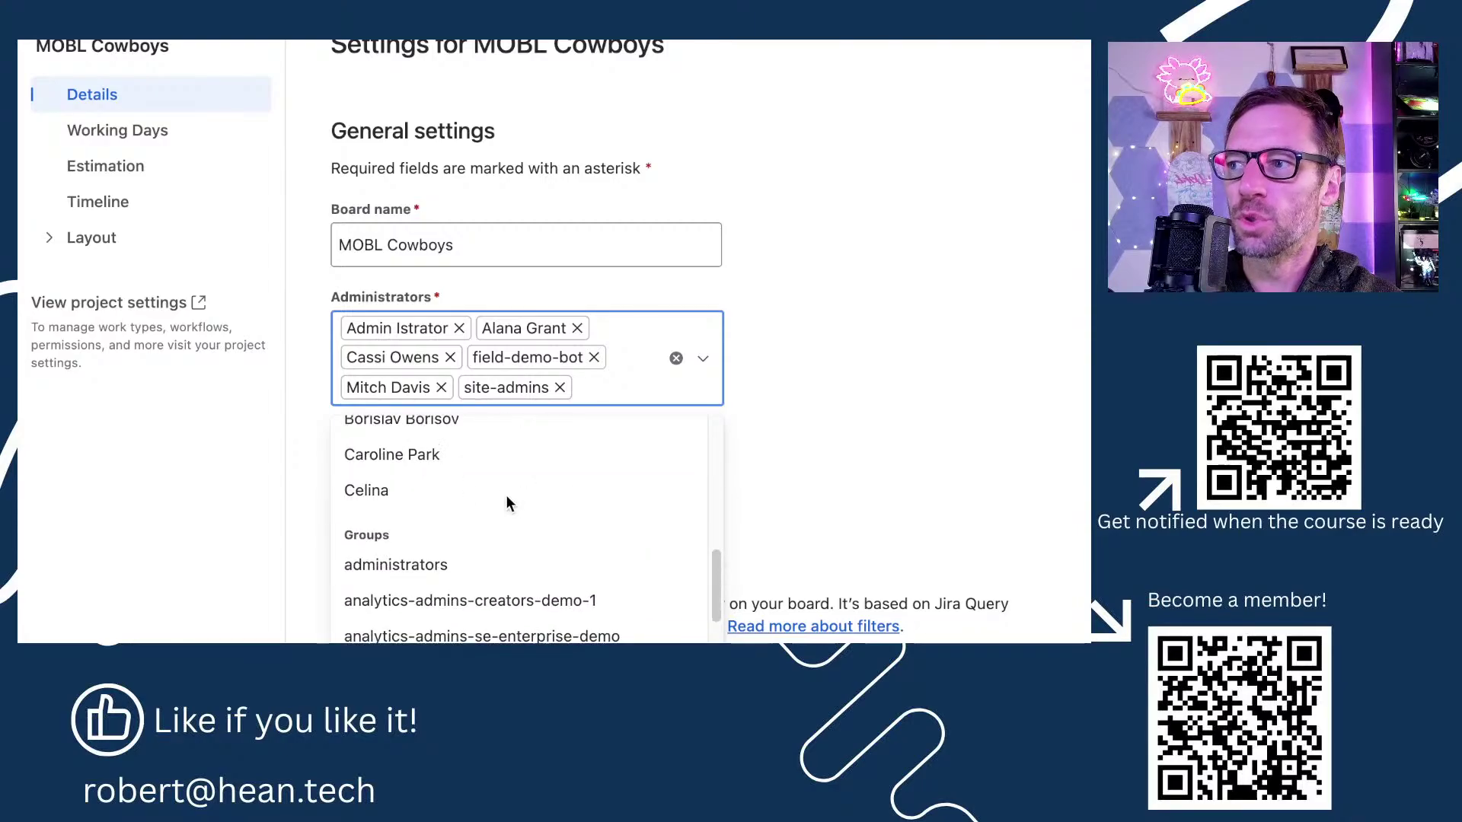
pyautogui.click(799, 419)
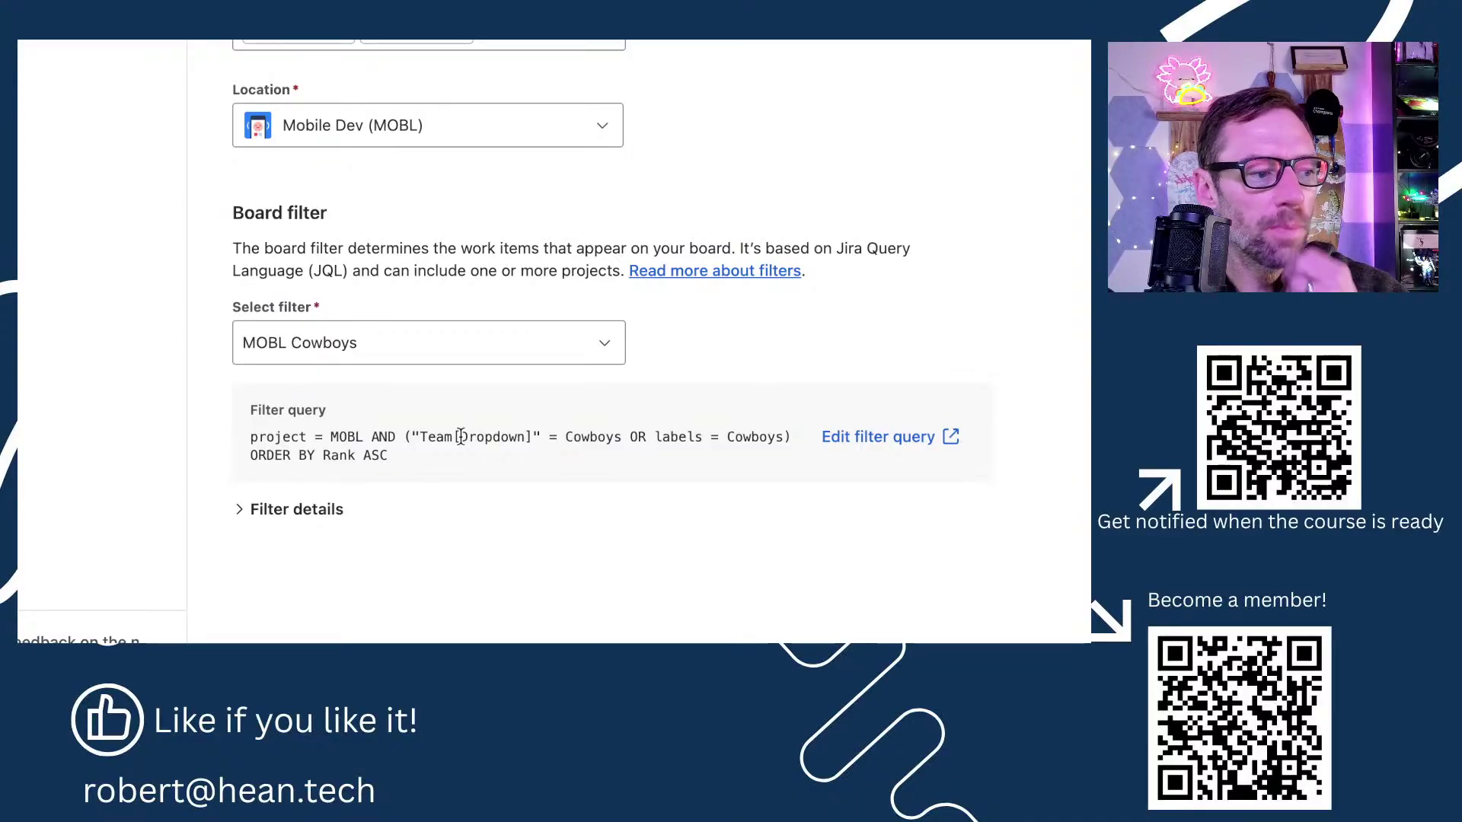
# Examine the filter query that defines the MOBL Cowboys board and return from its settings to the board.
pyautogui.moveTo(389, 456); pyautogui.dragTo(266, 434)
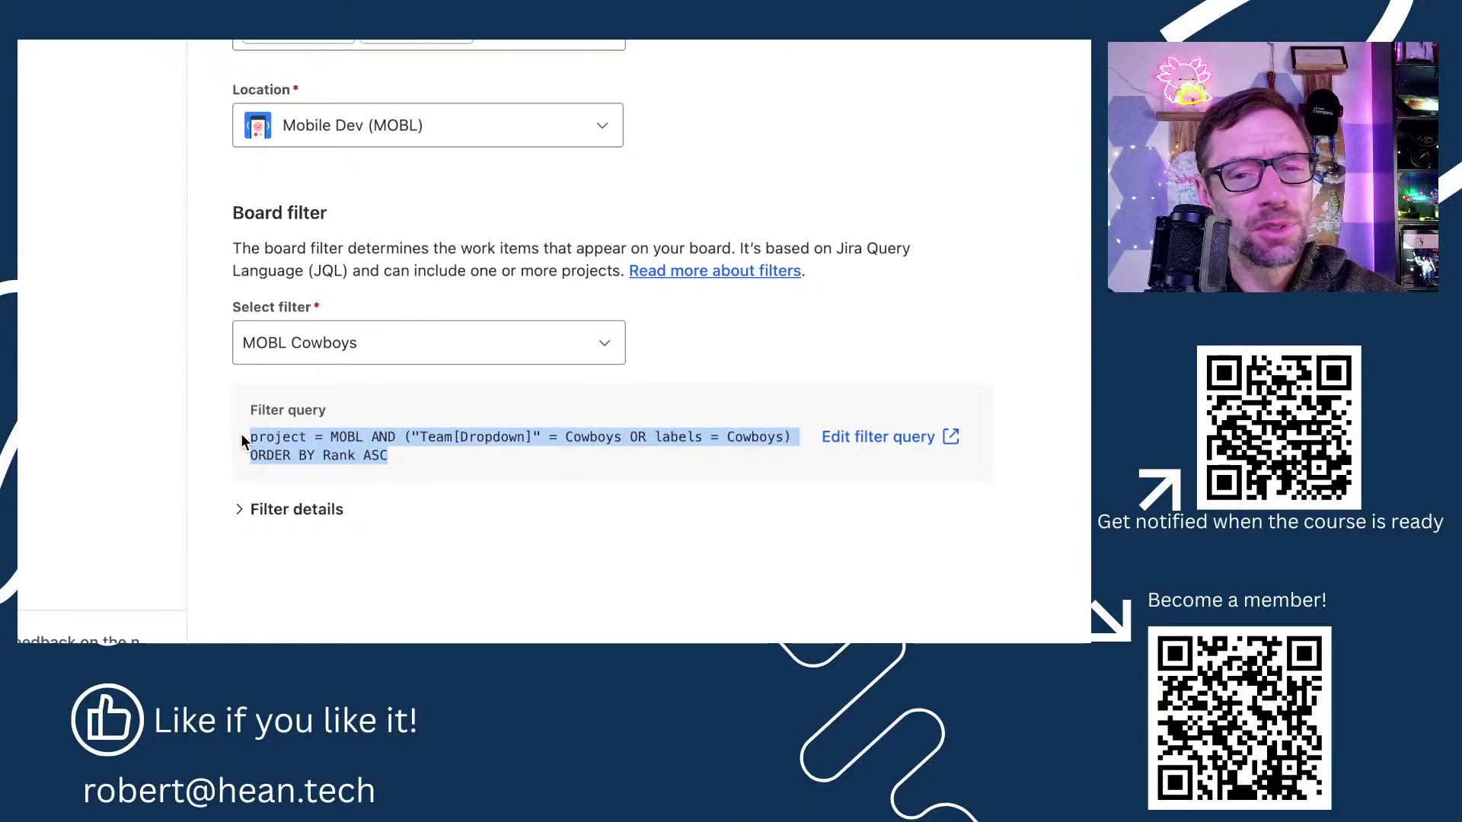
pyautogui.click(320, 467)
pyautogui.moveTo(426, 463); pyautogui.dragTo(231, 428)
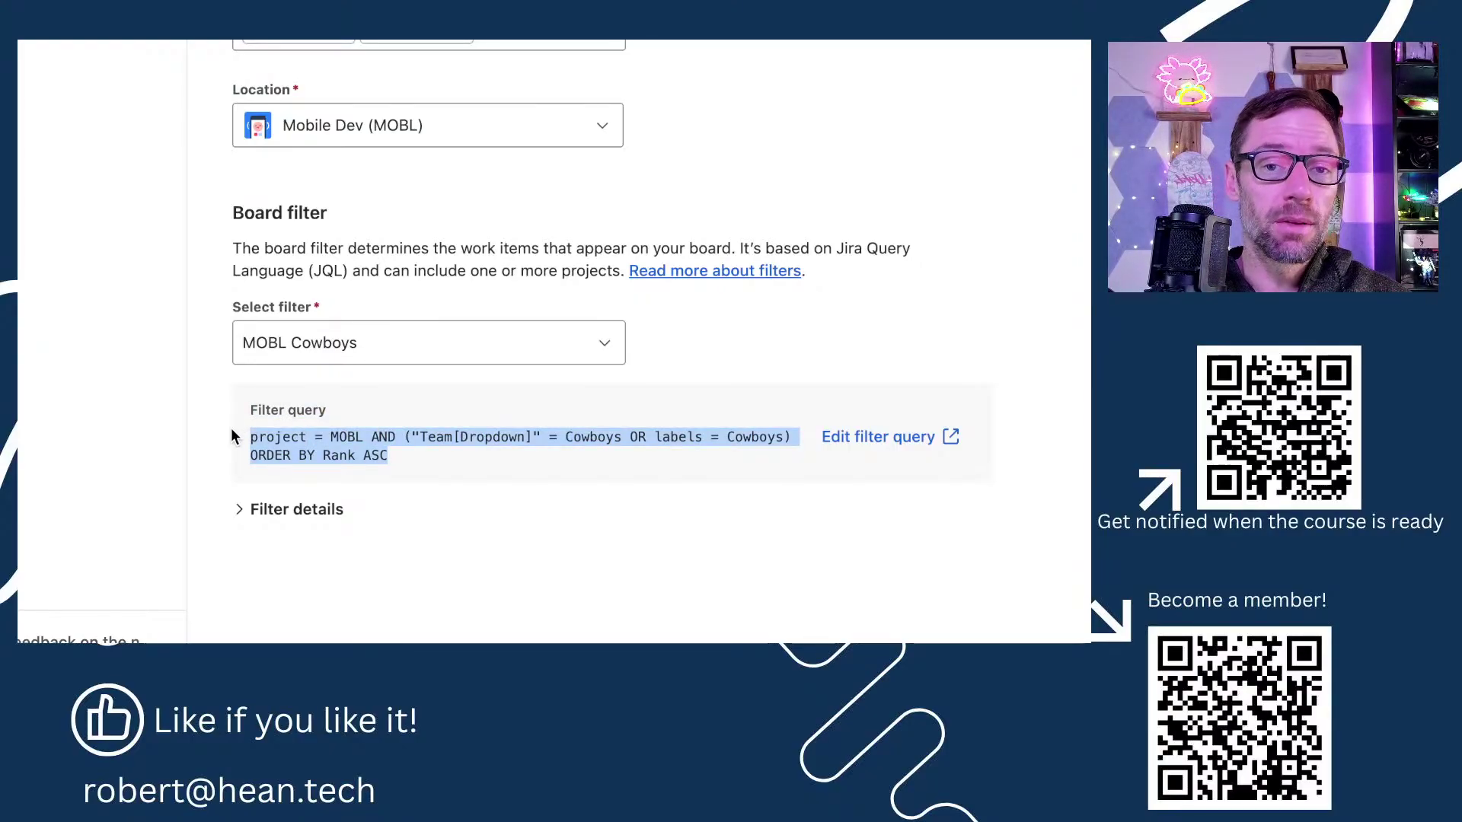
pyautogui.click(469, 379)
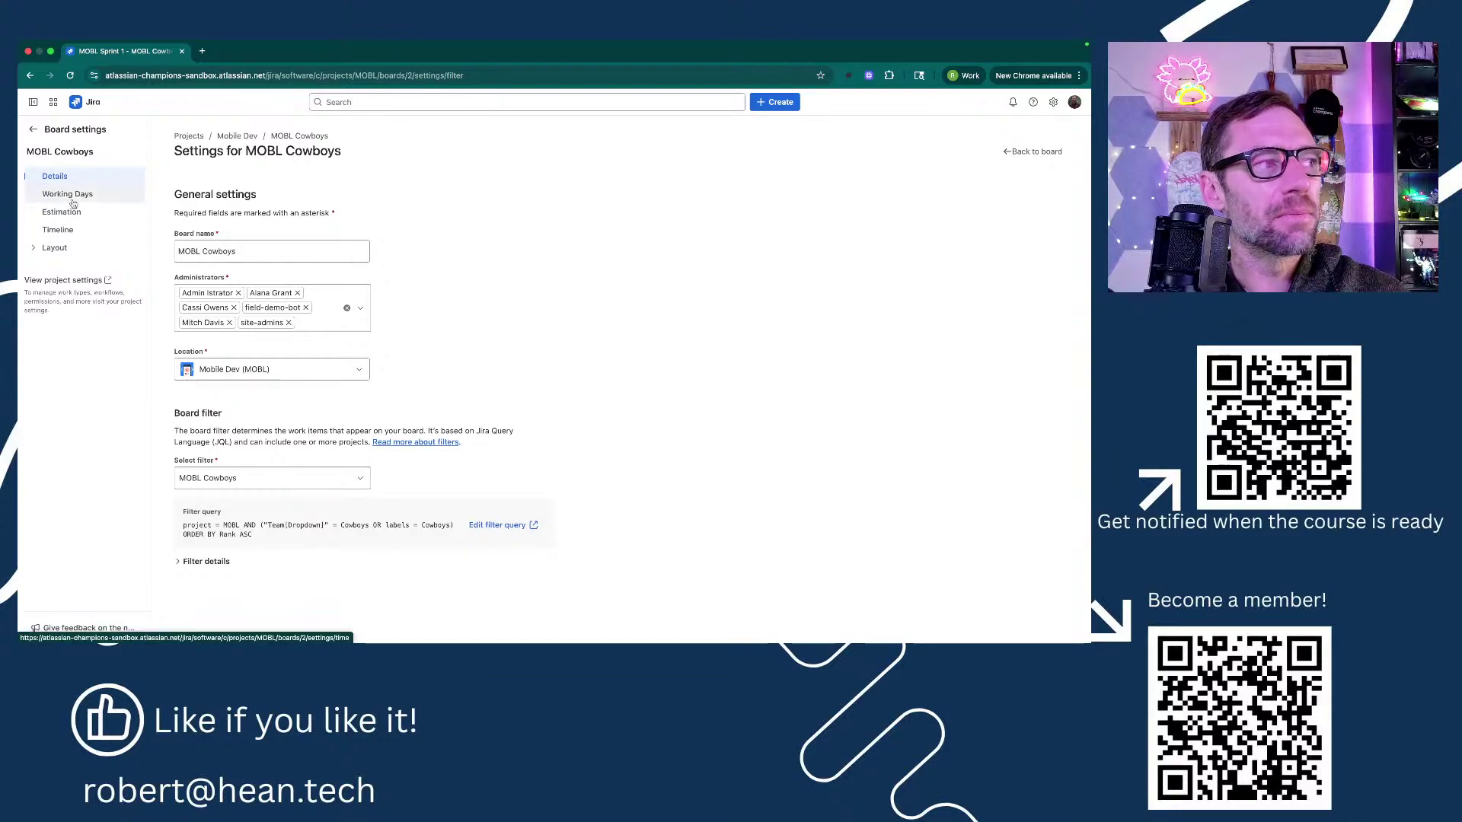
pyautogui.click(32, 129)
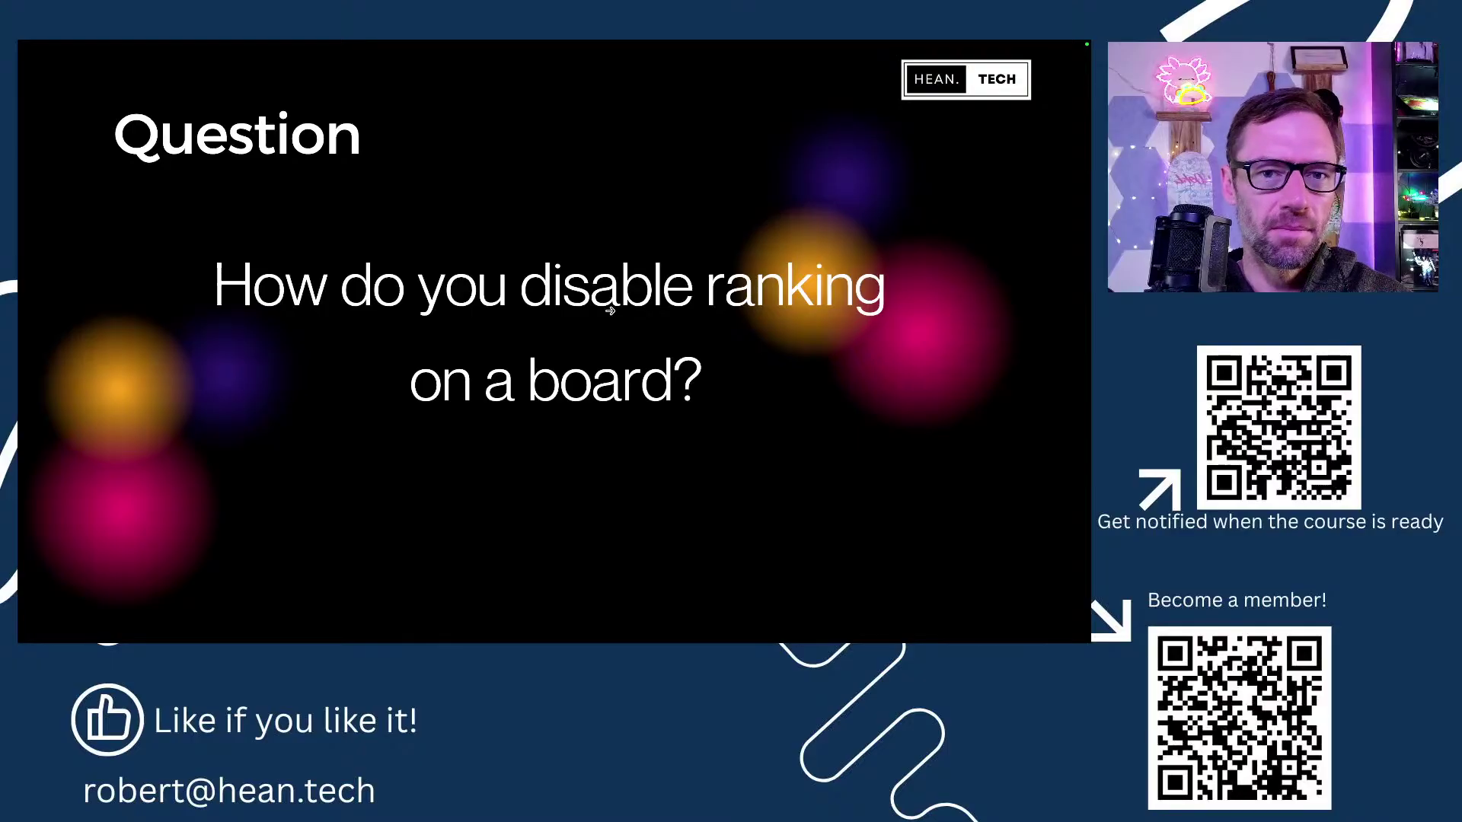
pyautogui.press('Right')
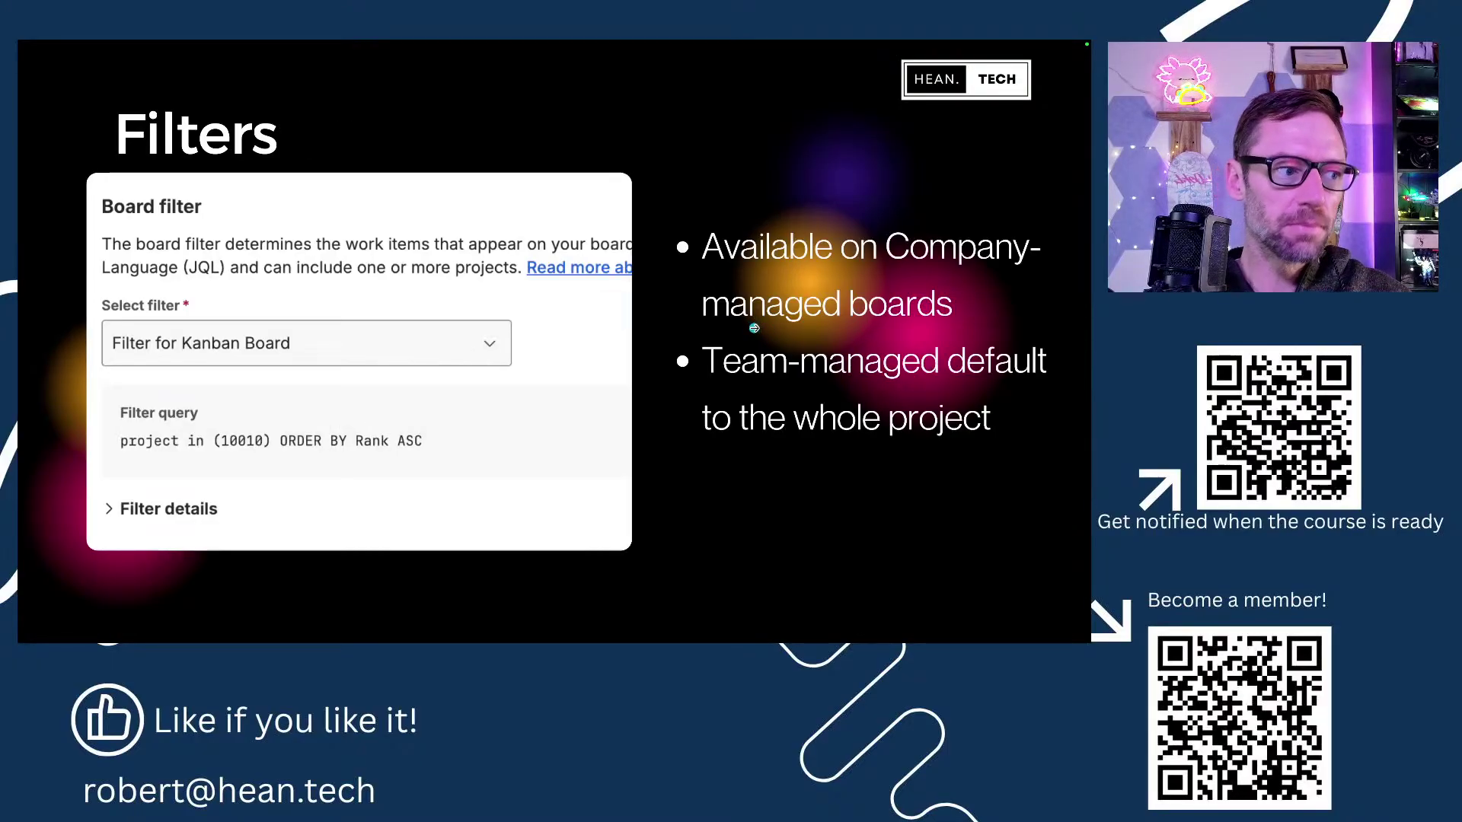
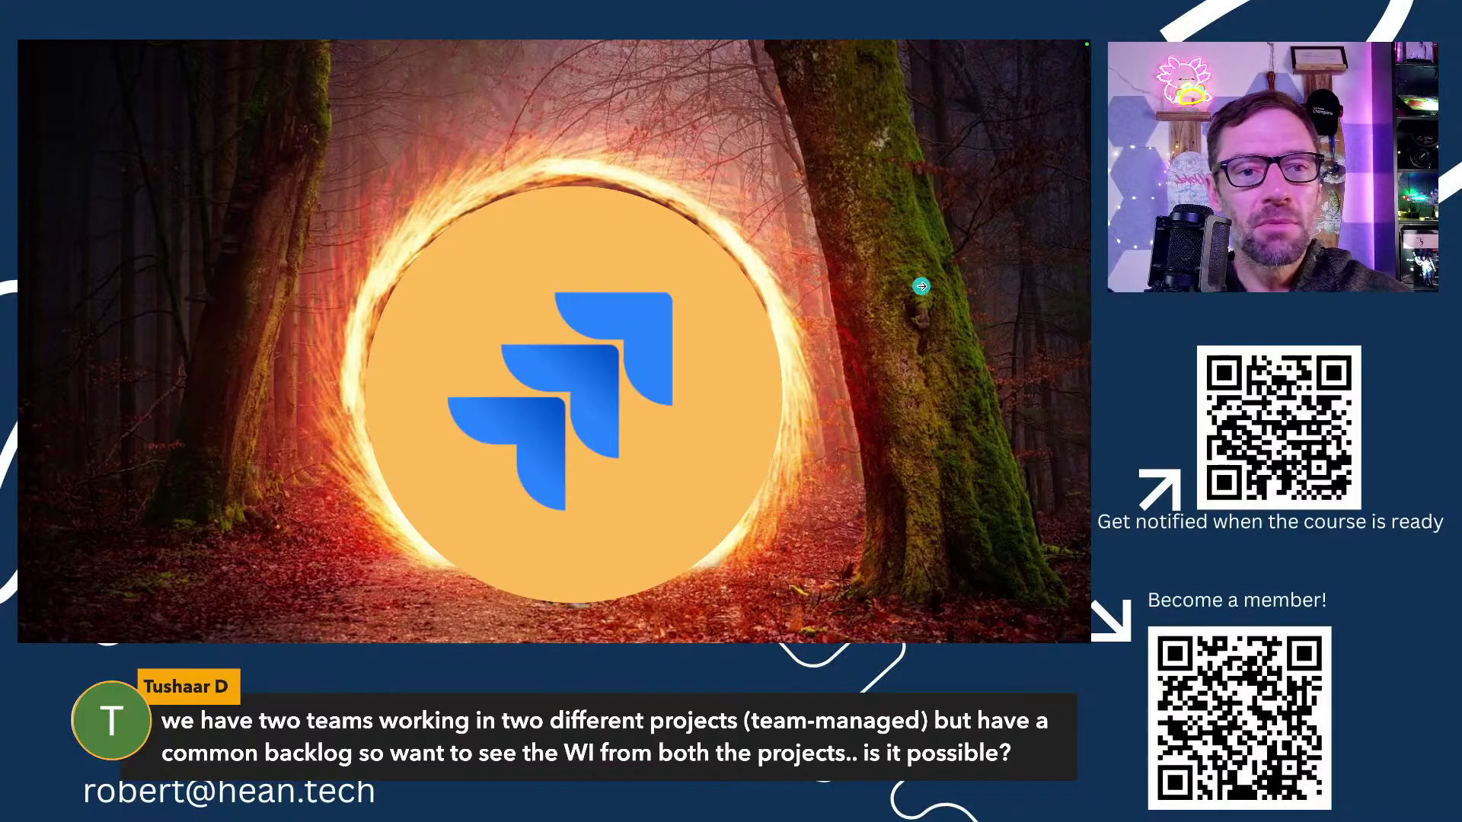
pyautogui.click(921, 286)
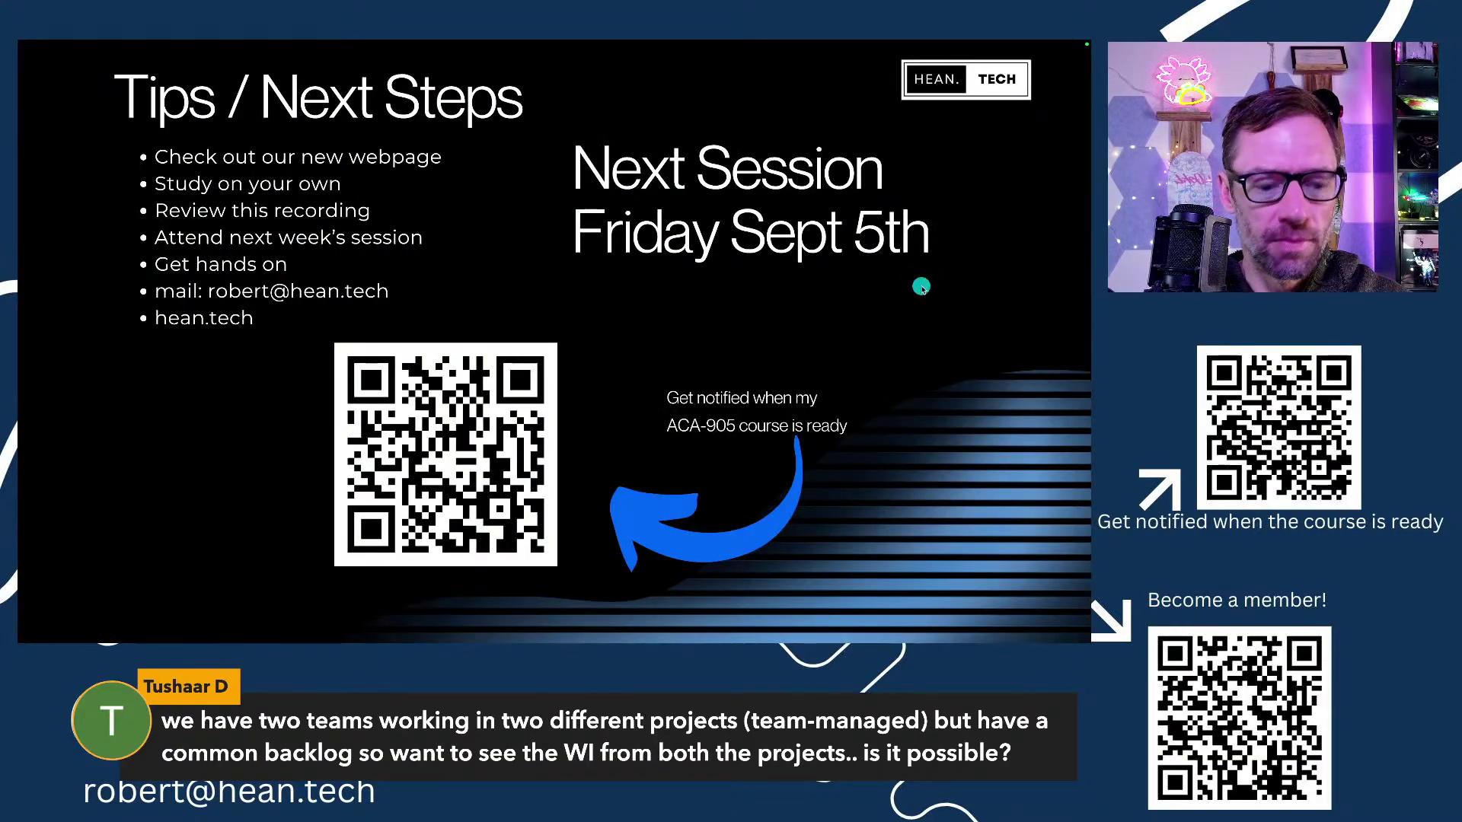
# Switch from the slides back to Jira and move RAI_Demo's Screen Capture work item from the board to the backlog.
pyautogui.hotkey('ctrl', 'Left')
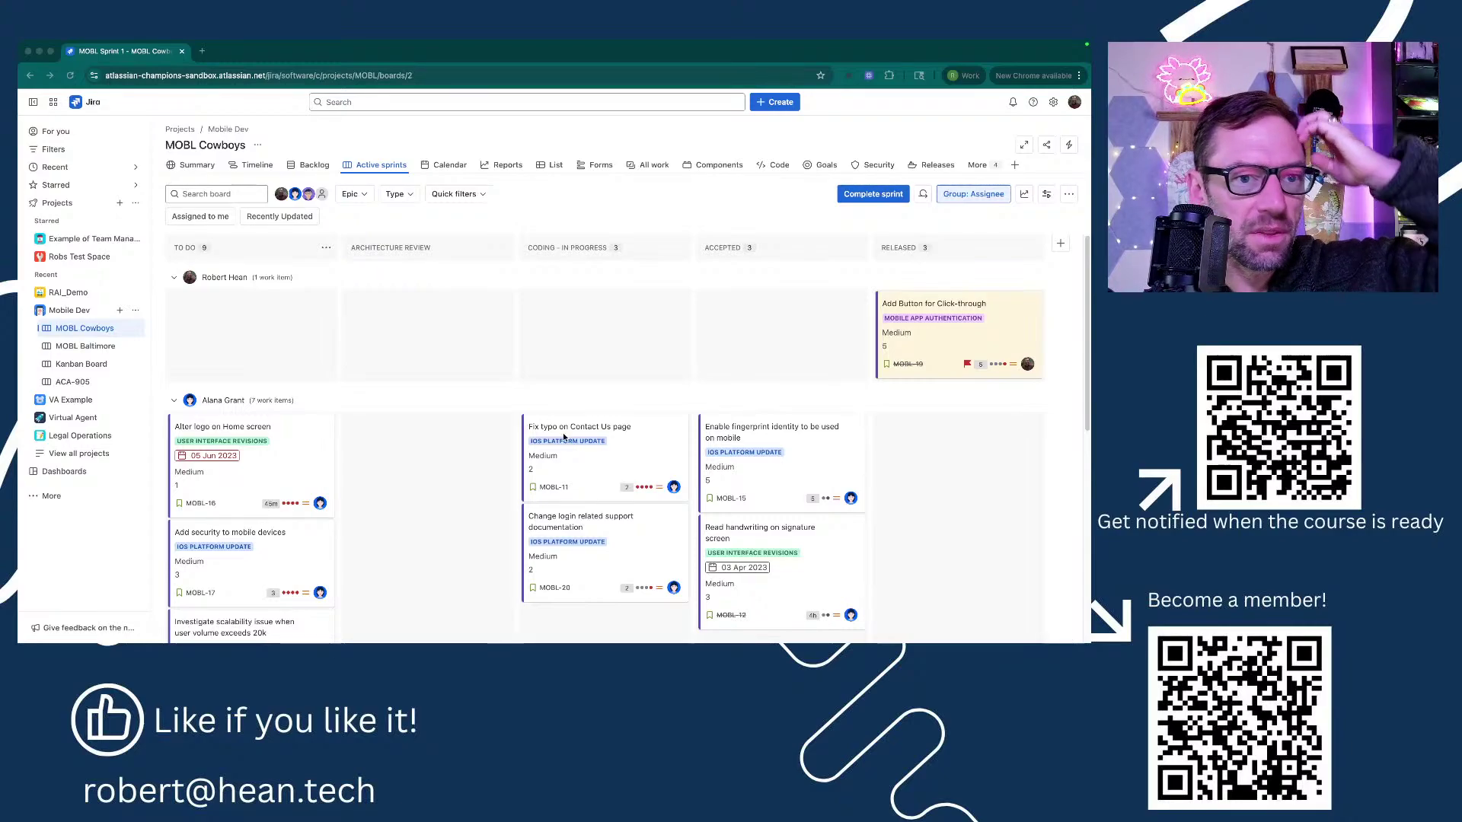
pyautogui.click(86, 294)
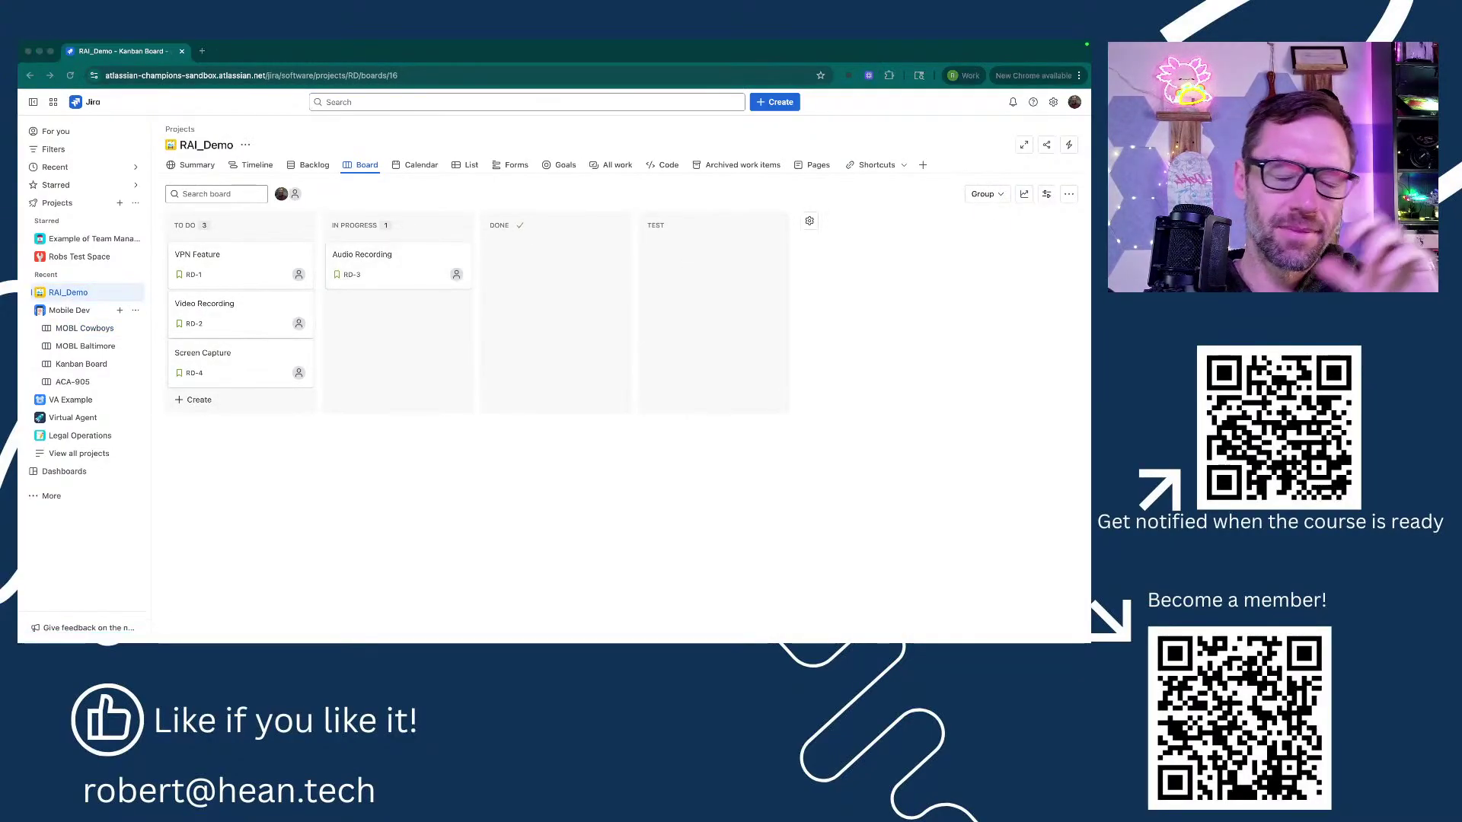
pyautogui.click(713, 185)
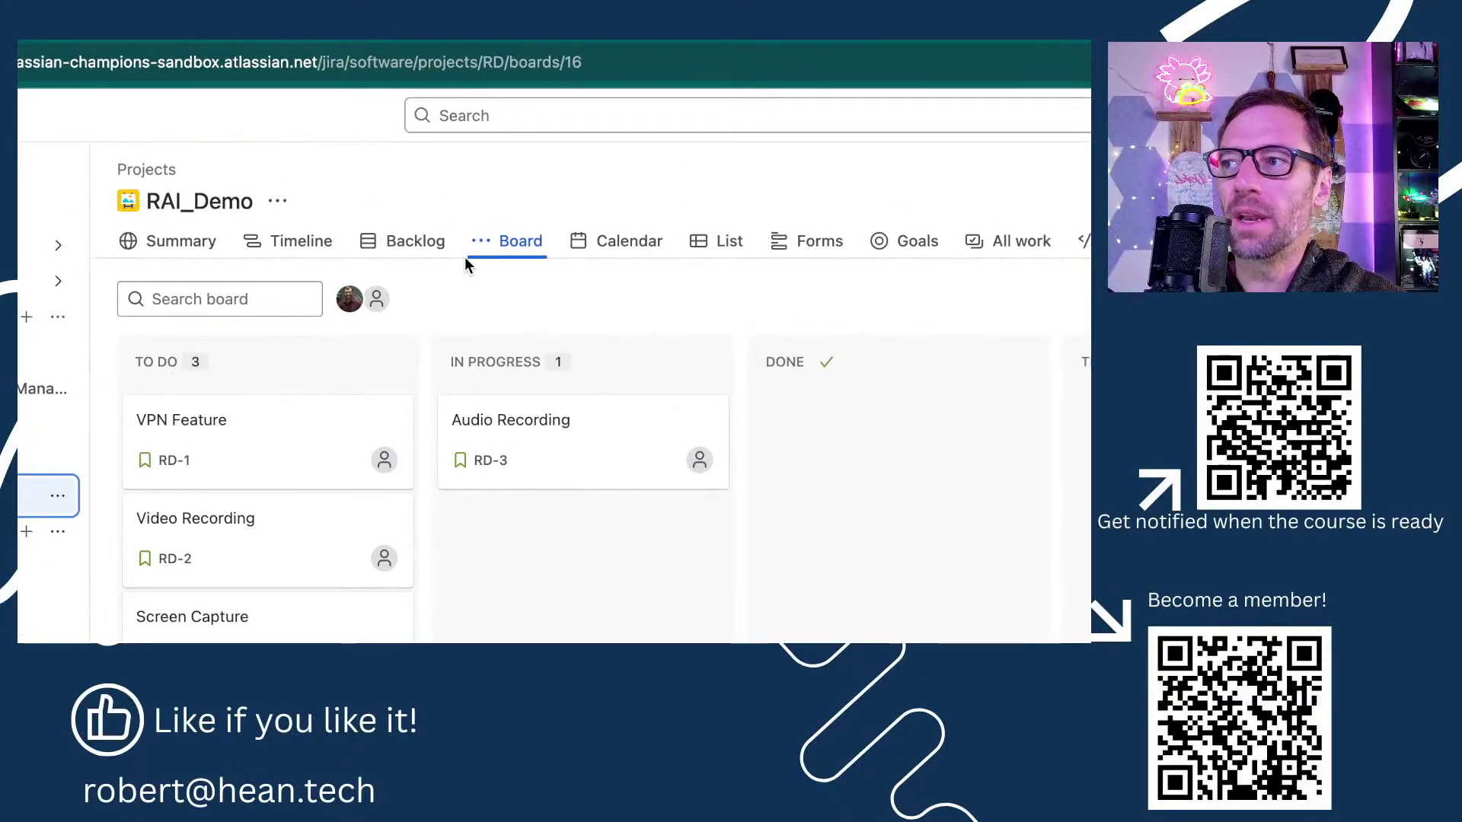
pyautogui.click(395, 251)
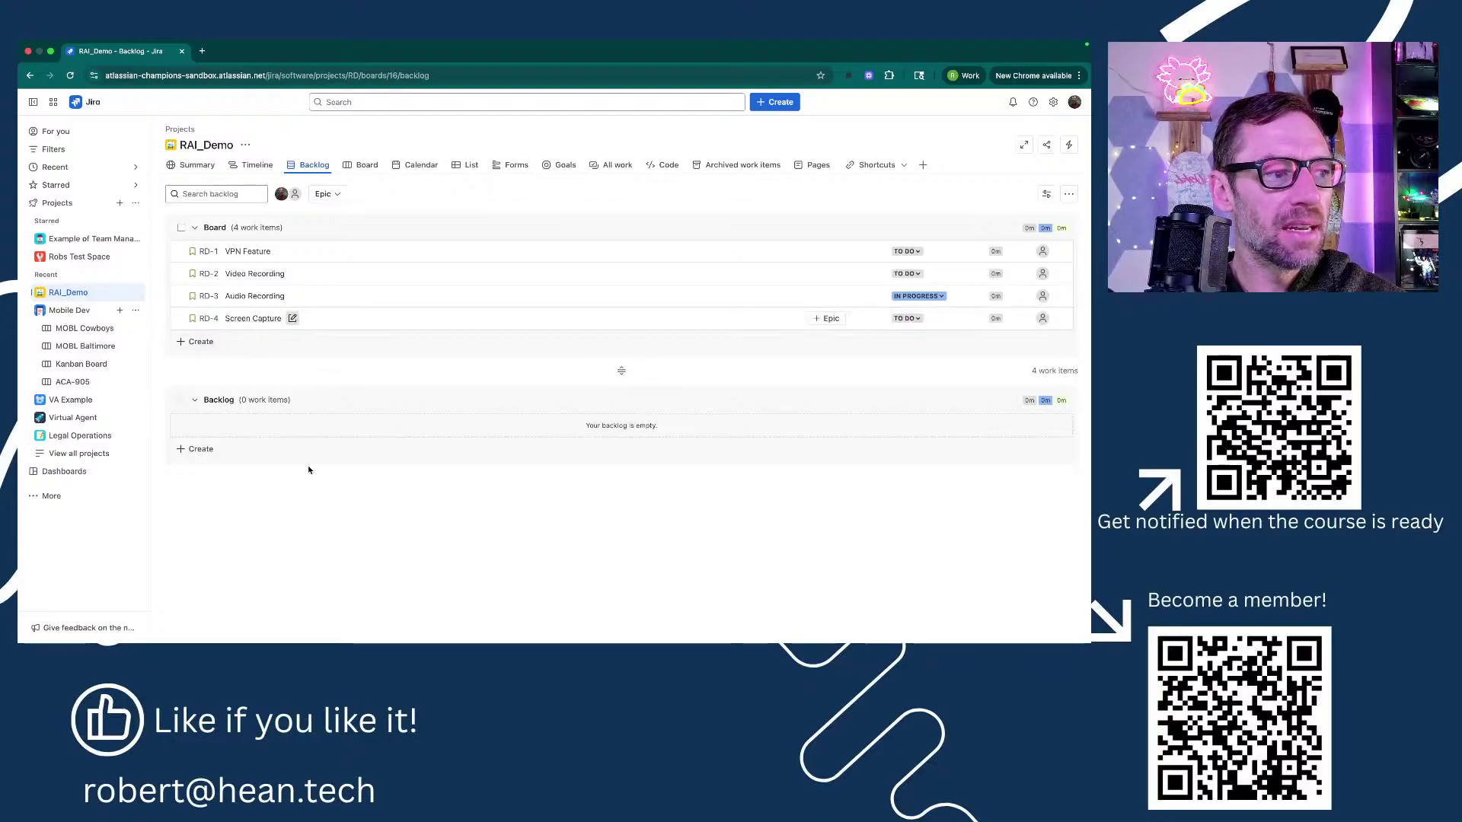
pyautogui.moveTo(320, 318); pyautogui.dragTo(346, 425)
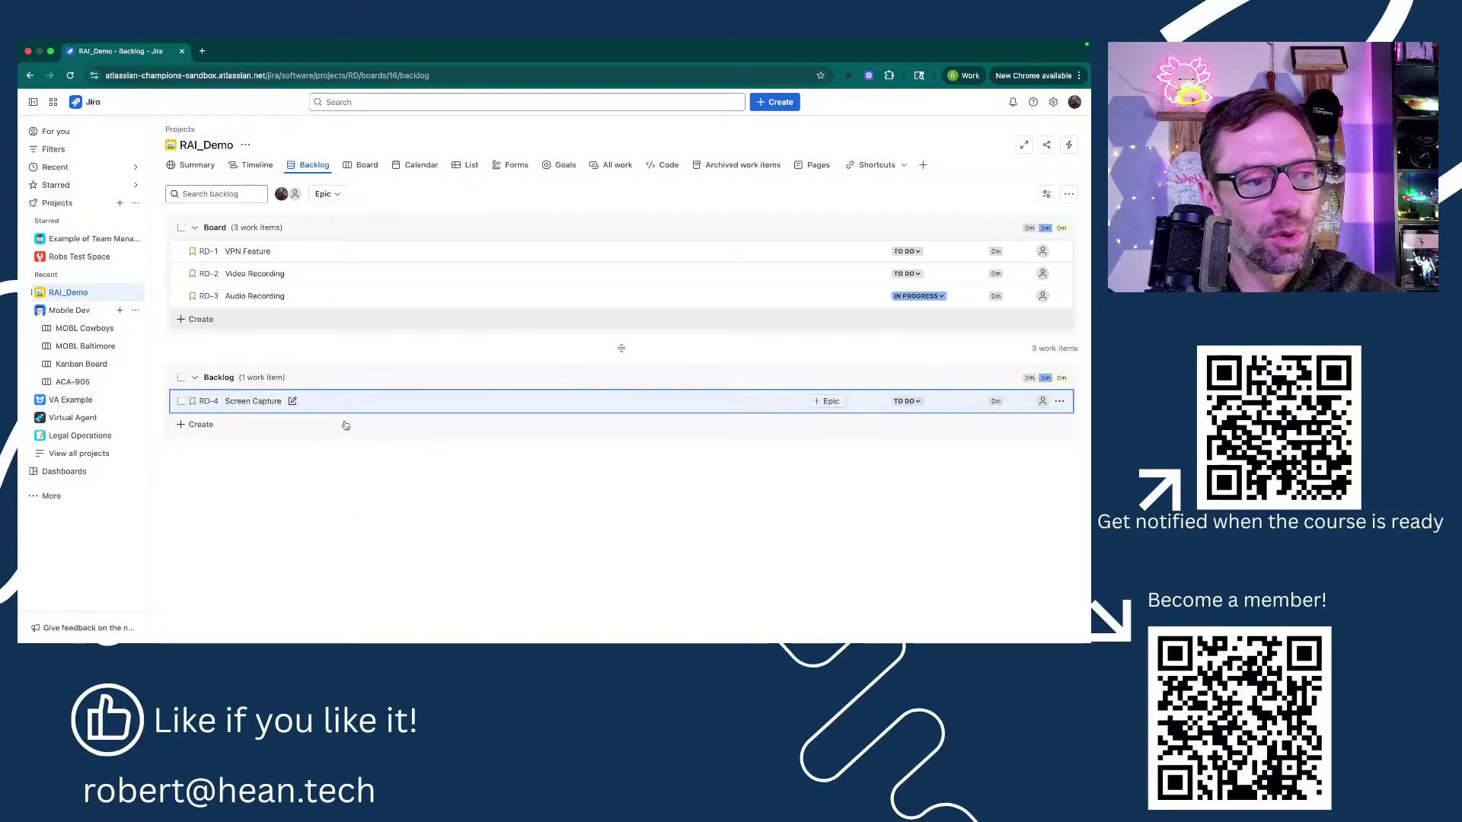
# Compare the work items on the RAI_Demo board with those listed in the board and backlog sections of its backlog.
pyautogui.click(371, 166)
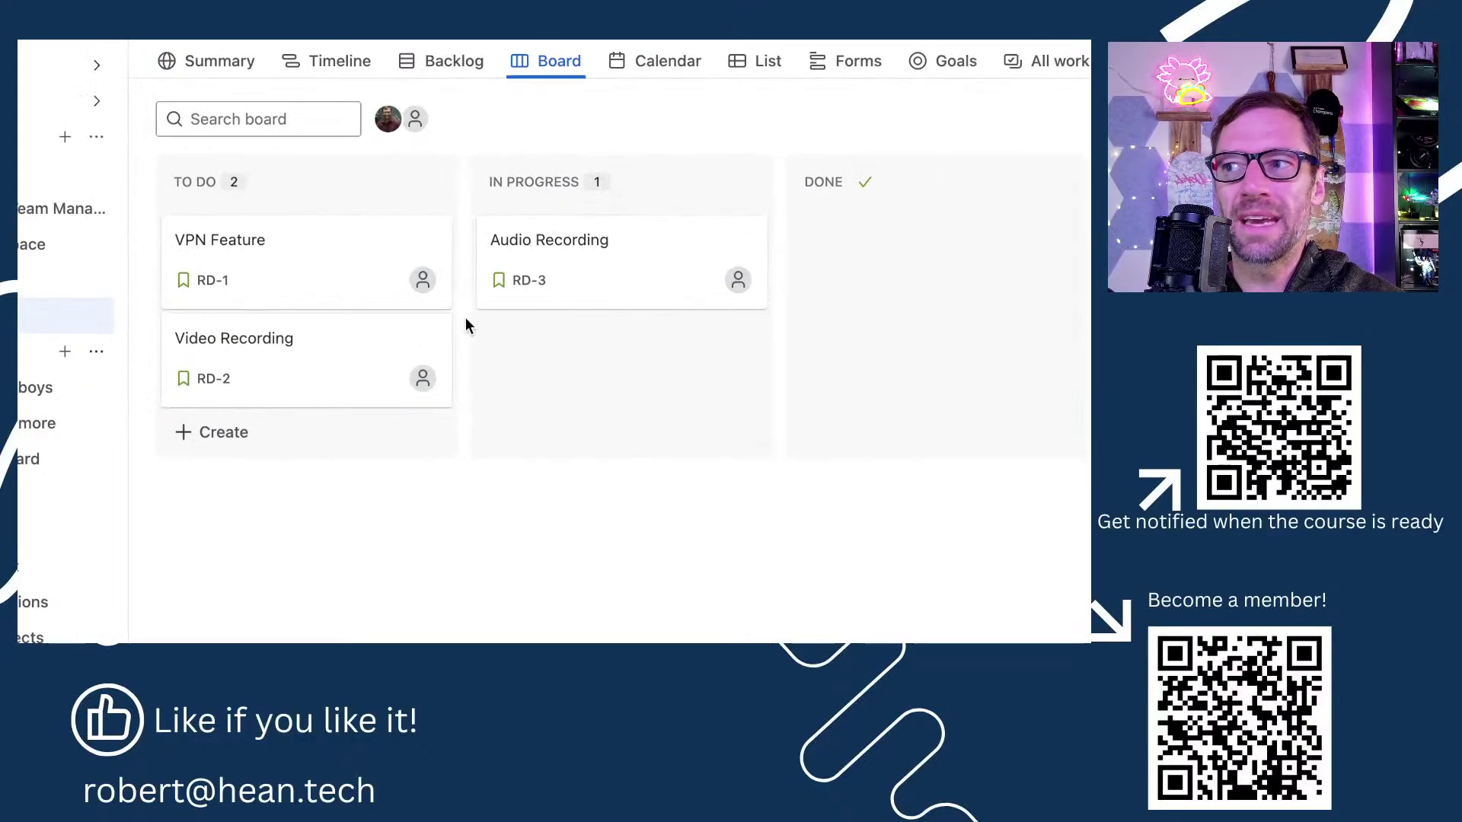
pyautogui.click(445, 77)
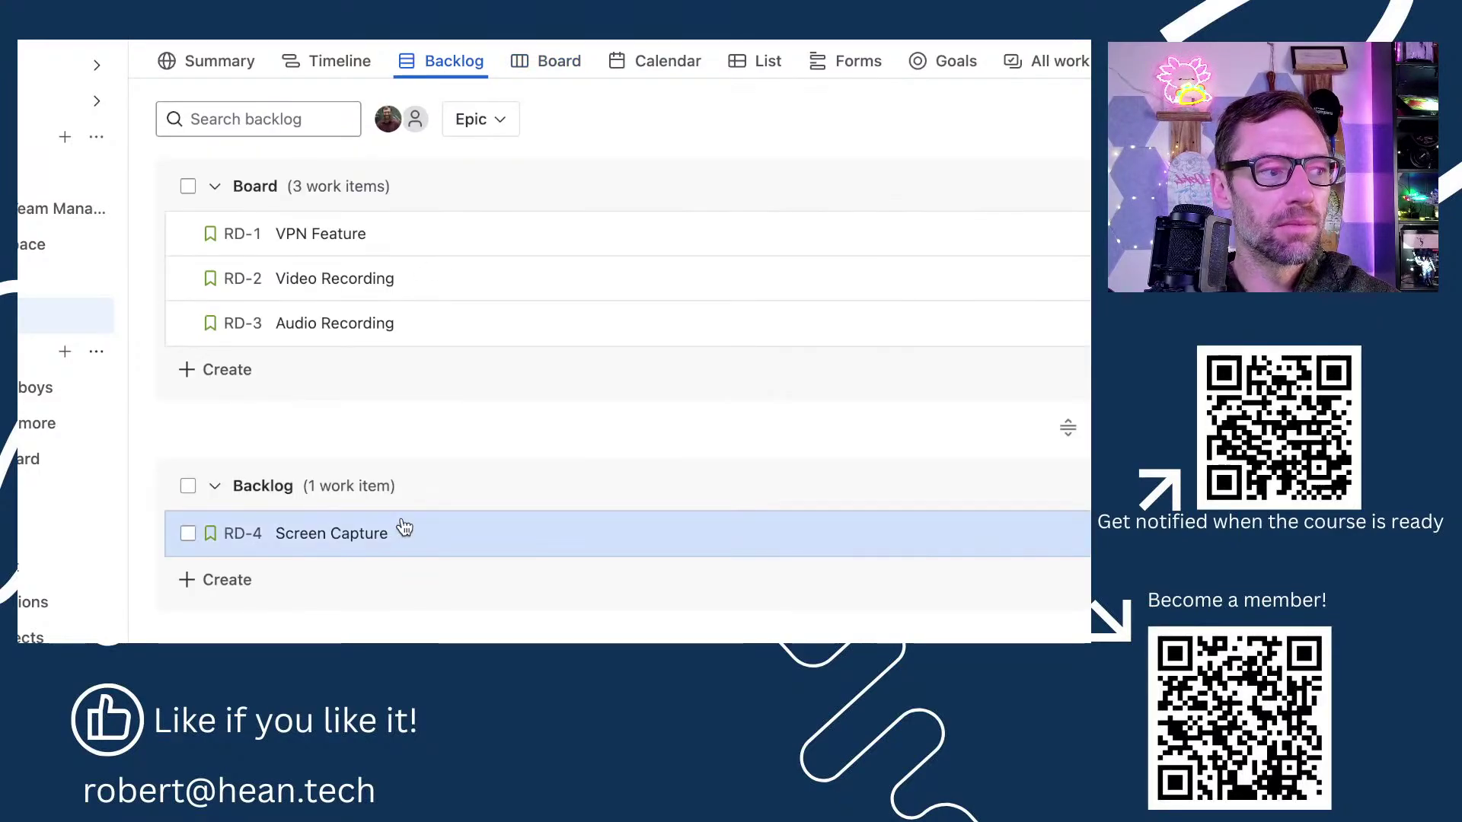
pyautogui.moveTo(450, 62)
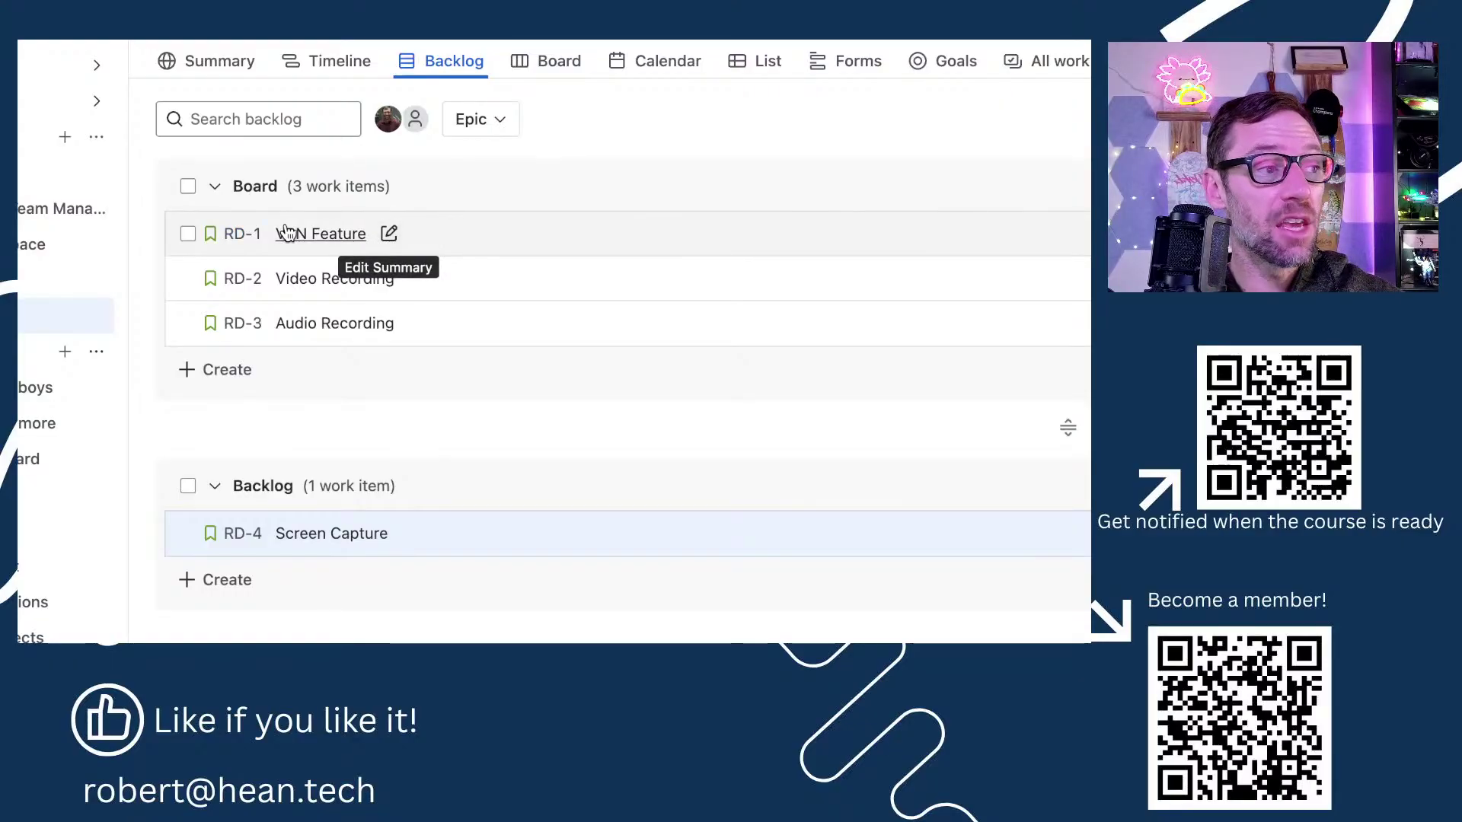
pyautogui.moveTo(306, 327)
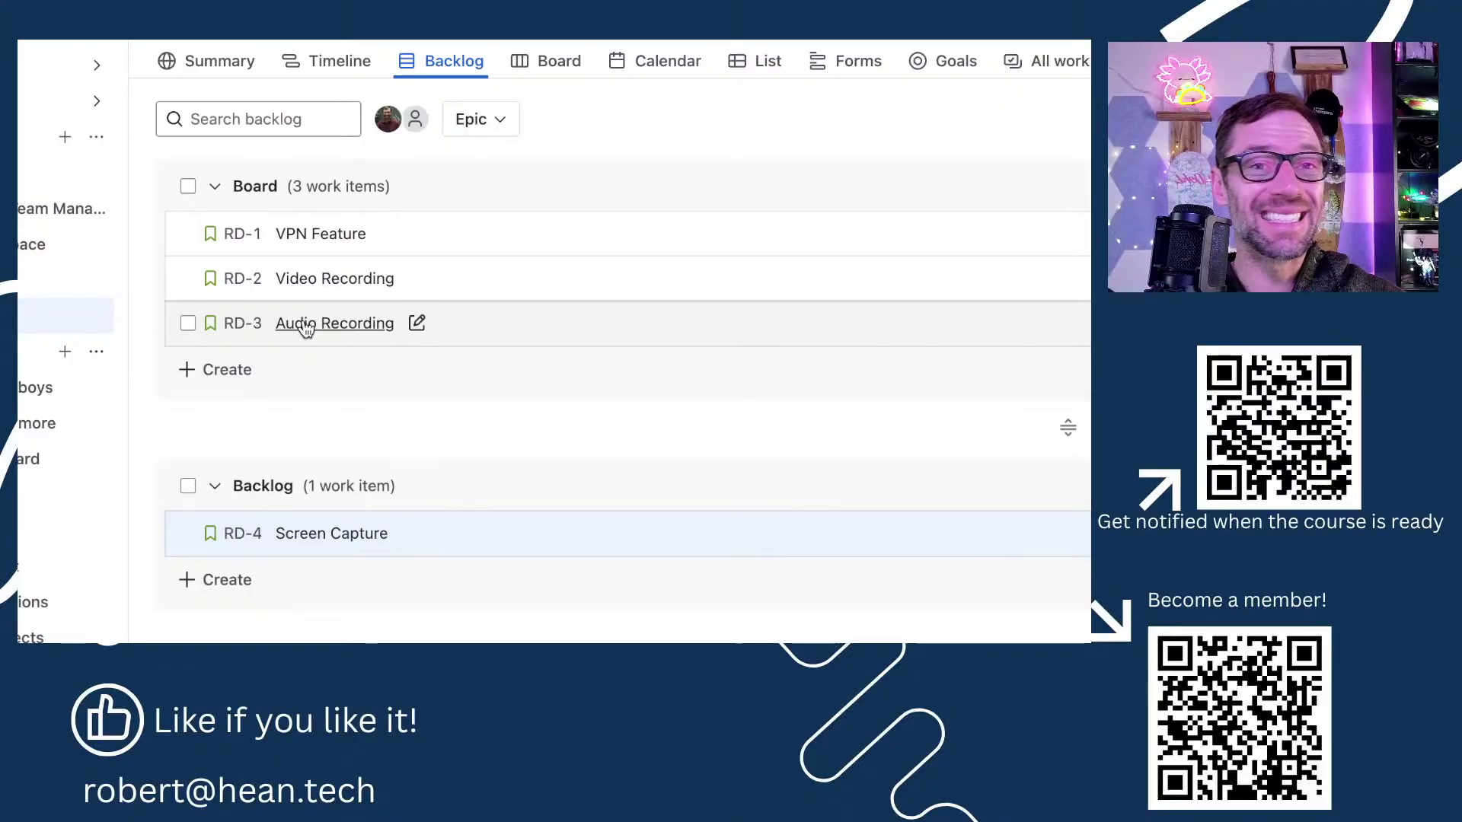
pyautogui.click(482, 69)
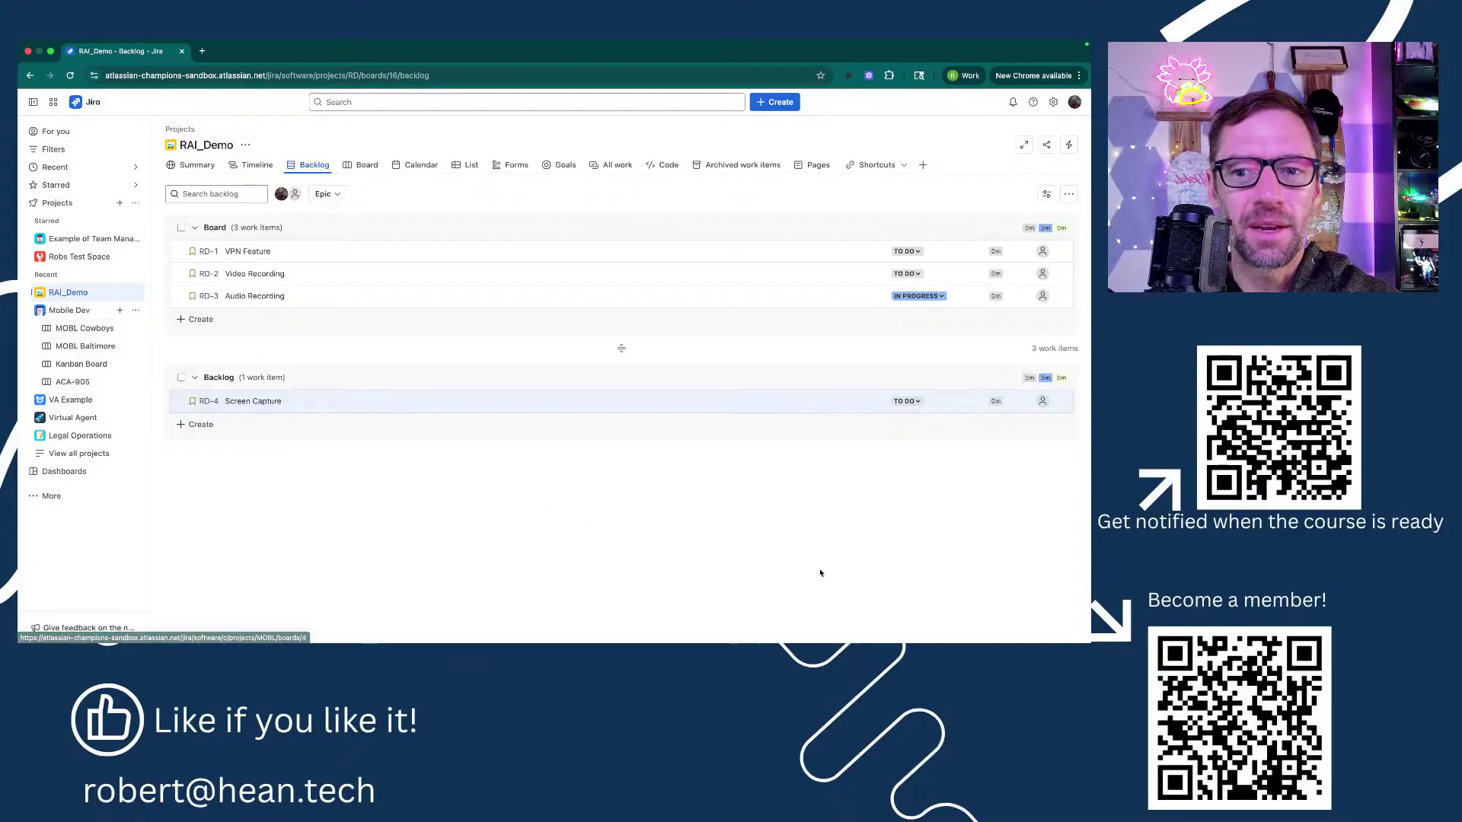
pyautogui.click(141, 673)
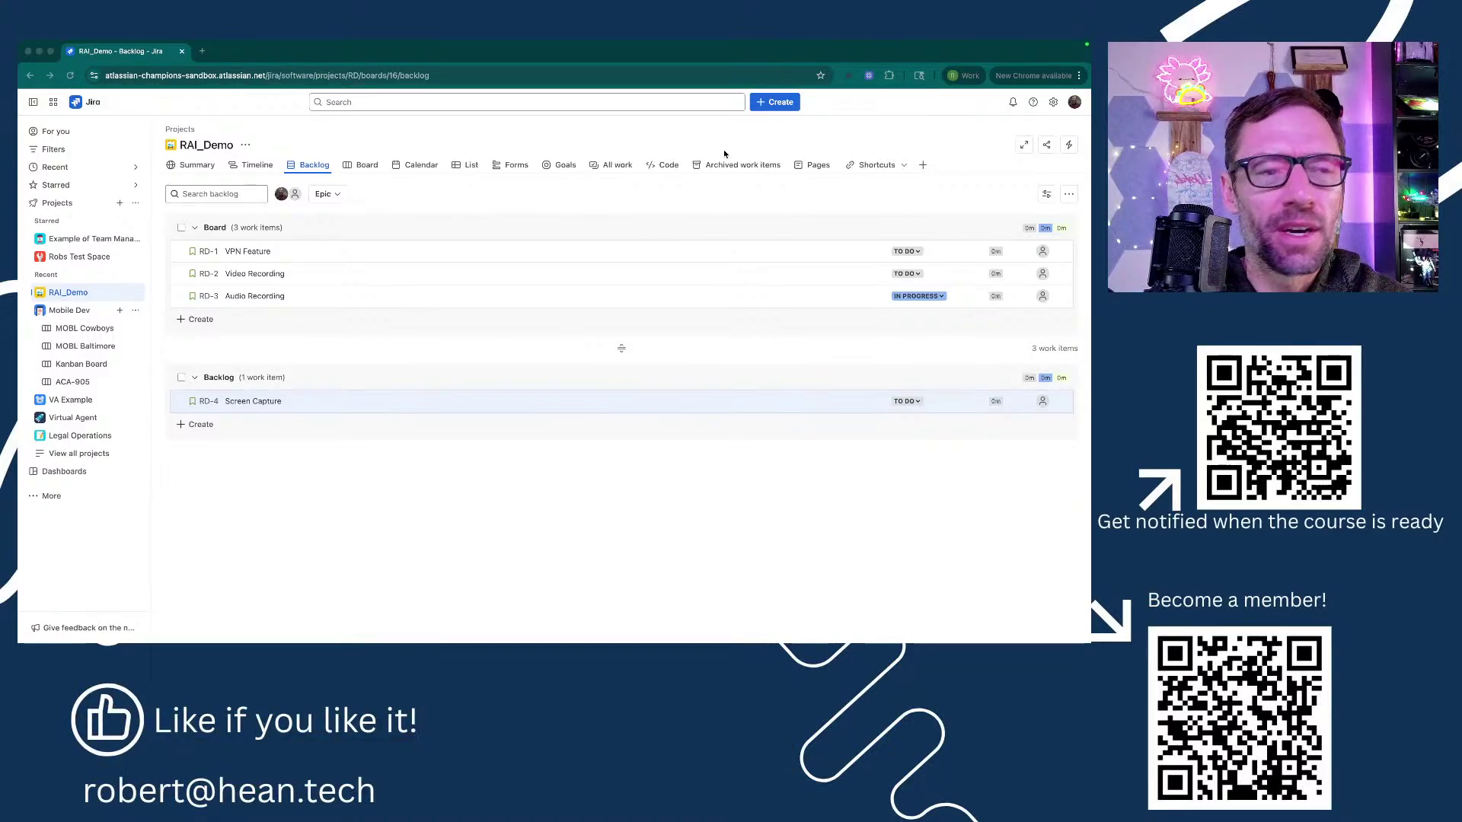
pyautogui.click(611, 143)
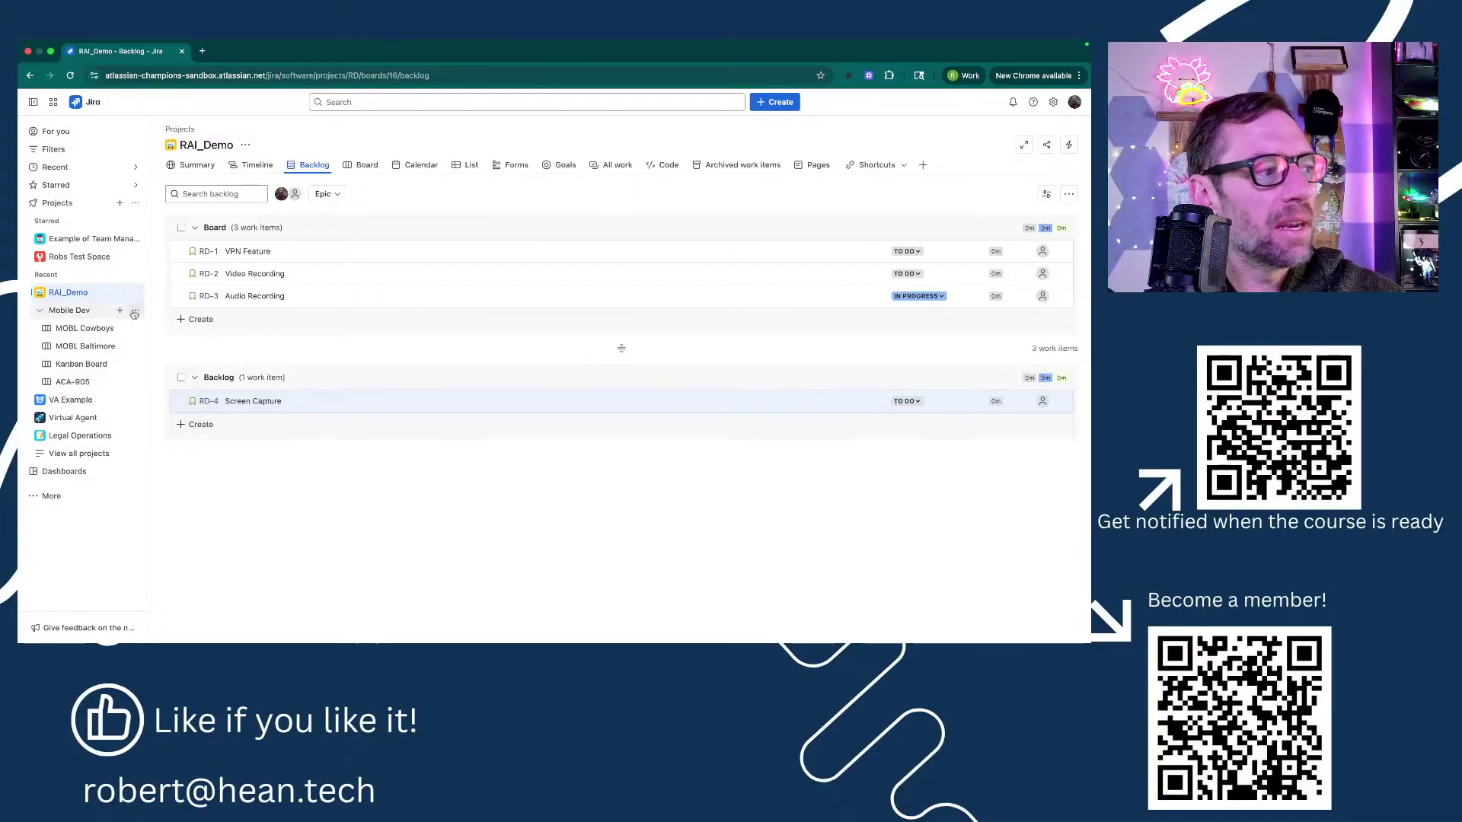
# View the MOBL Cowboys and RAI_Demo boards in turn, and group the MOBL Cowboys active sprint by Projects.
pyautogui.click(89, 336)
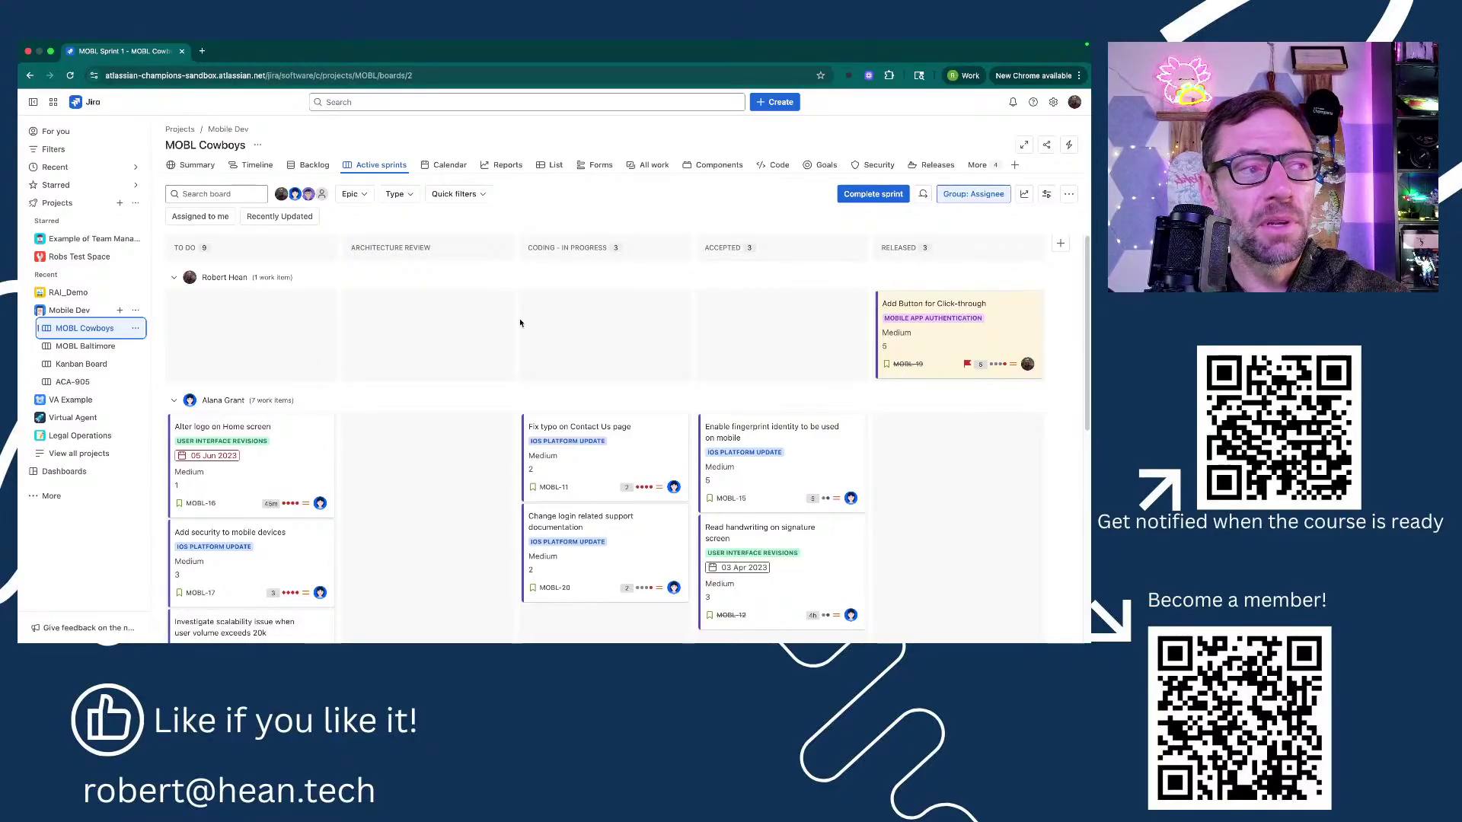
pyautogui.click(94, 291)
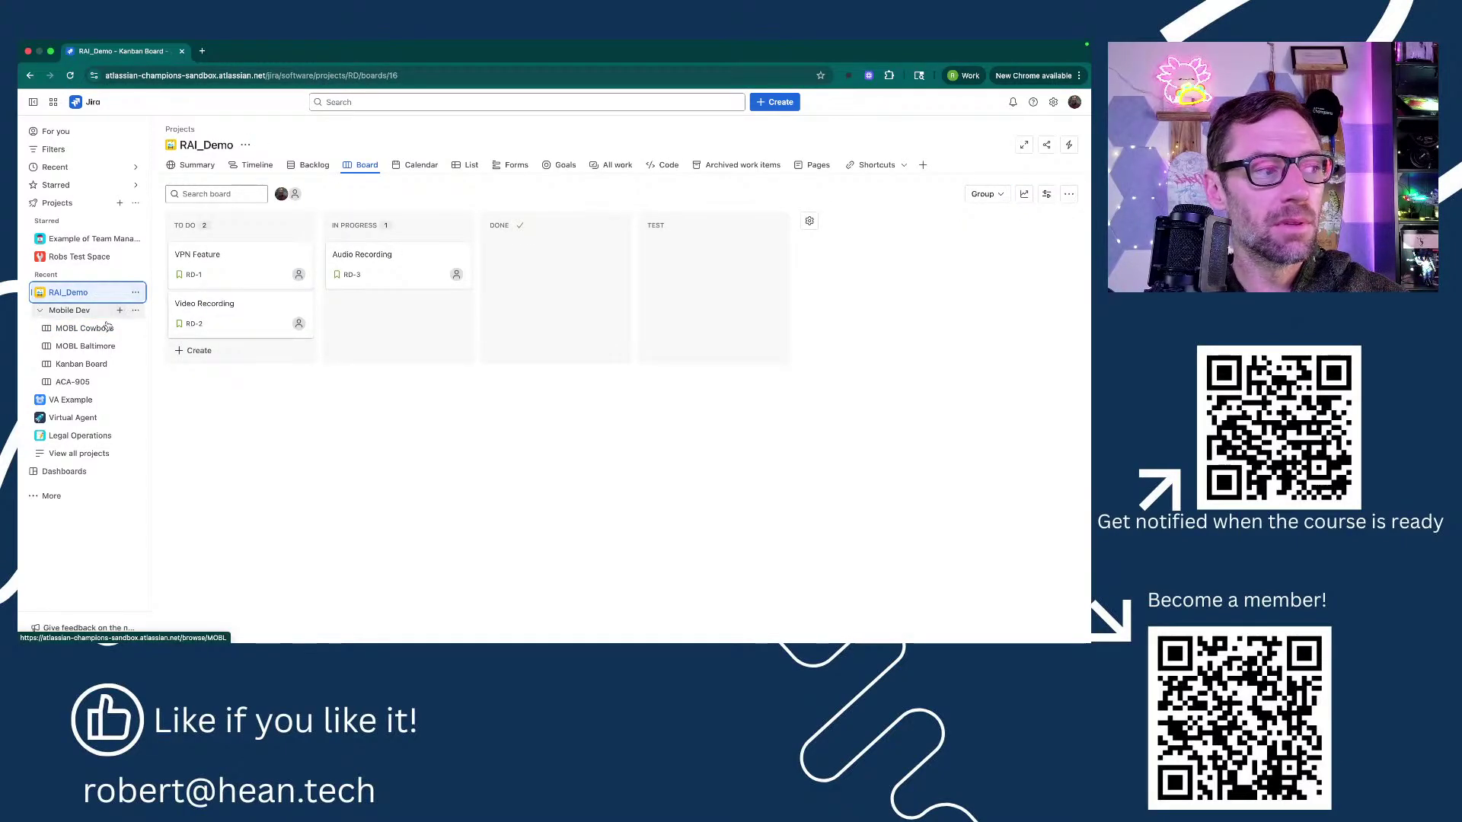
pyautogui.click(94, 328)
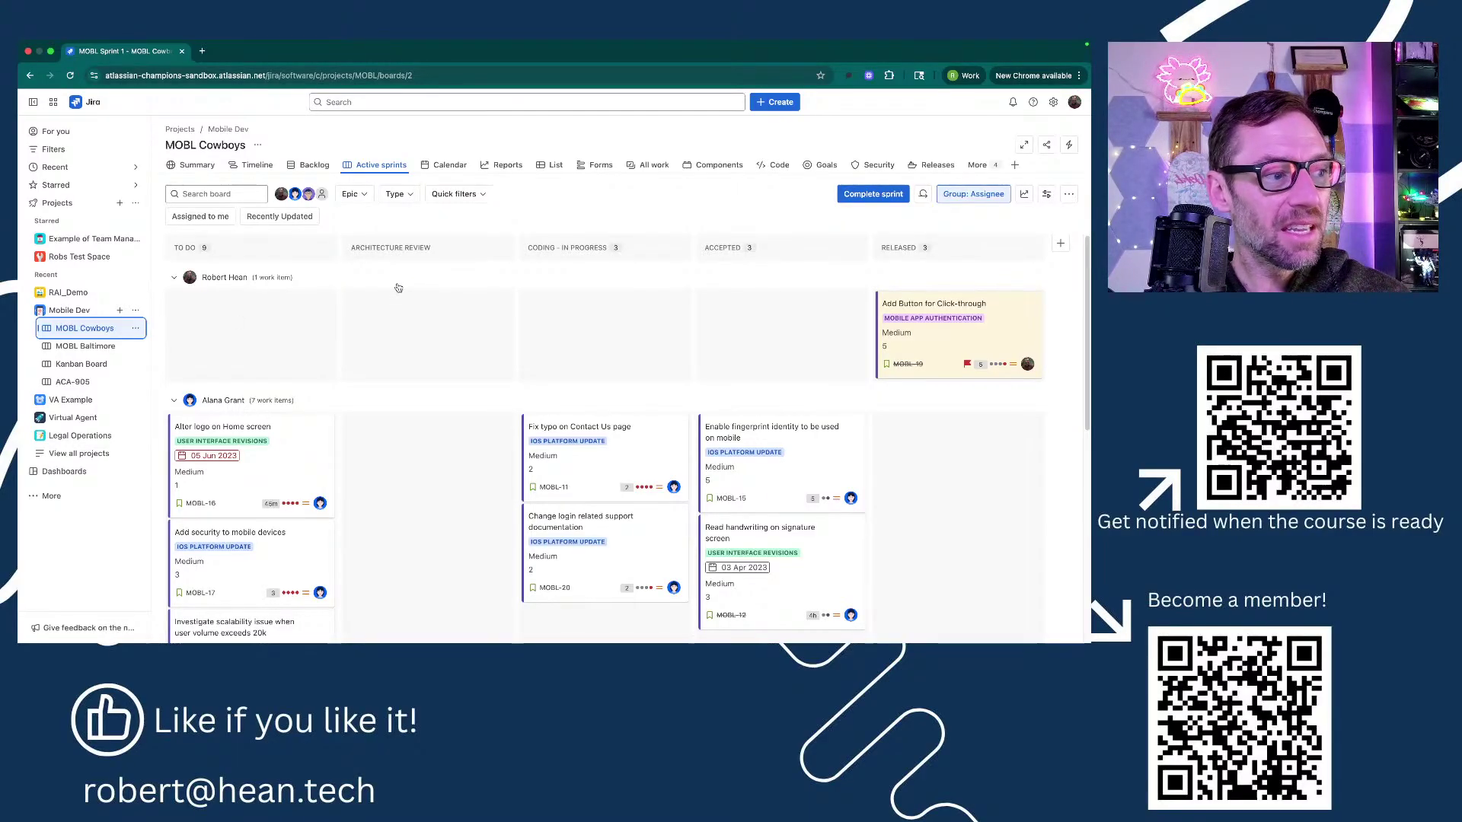
pyautogui.click(970, 195)
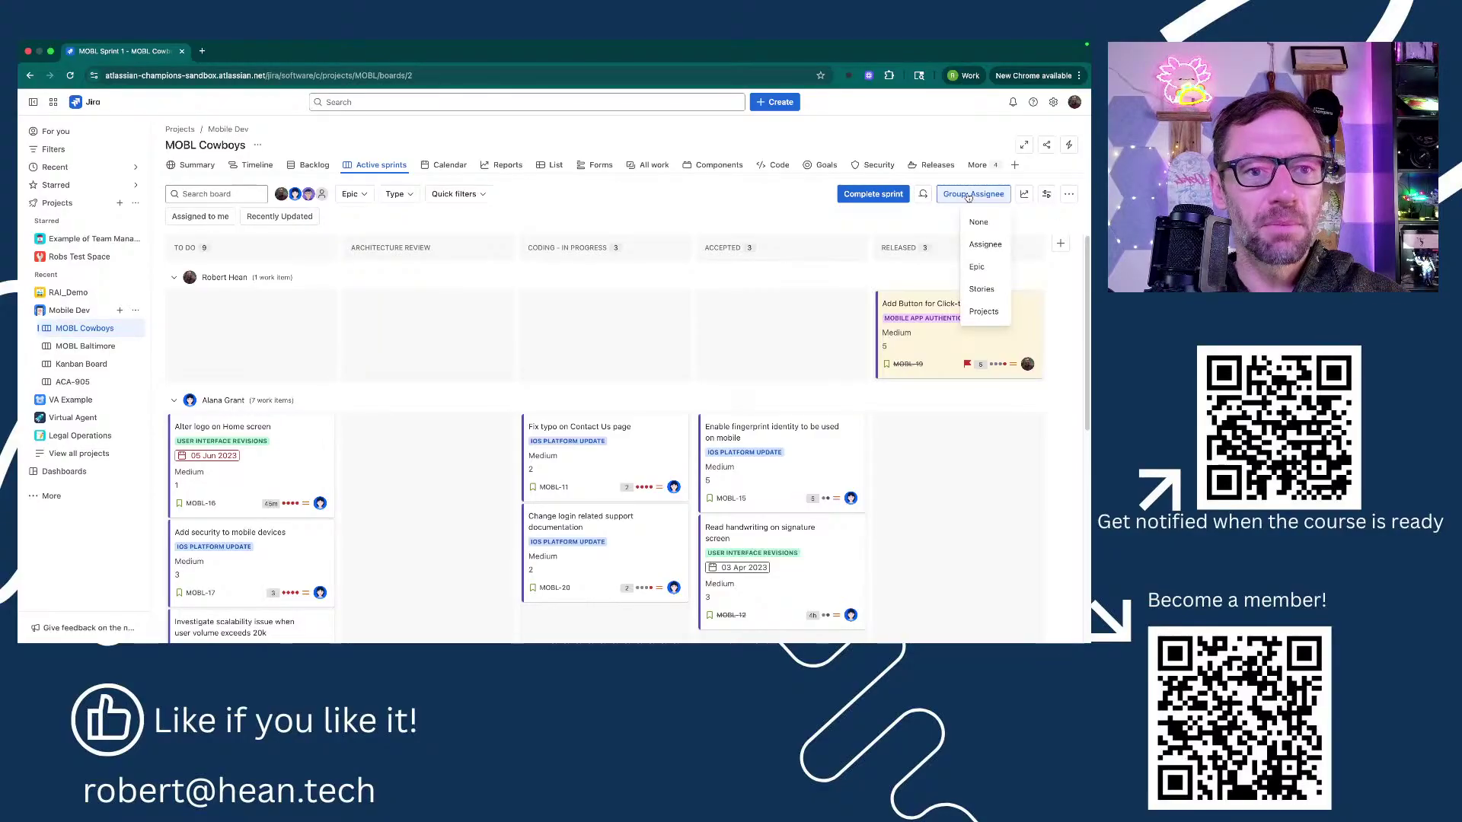
pyautogui.click(991, 316)
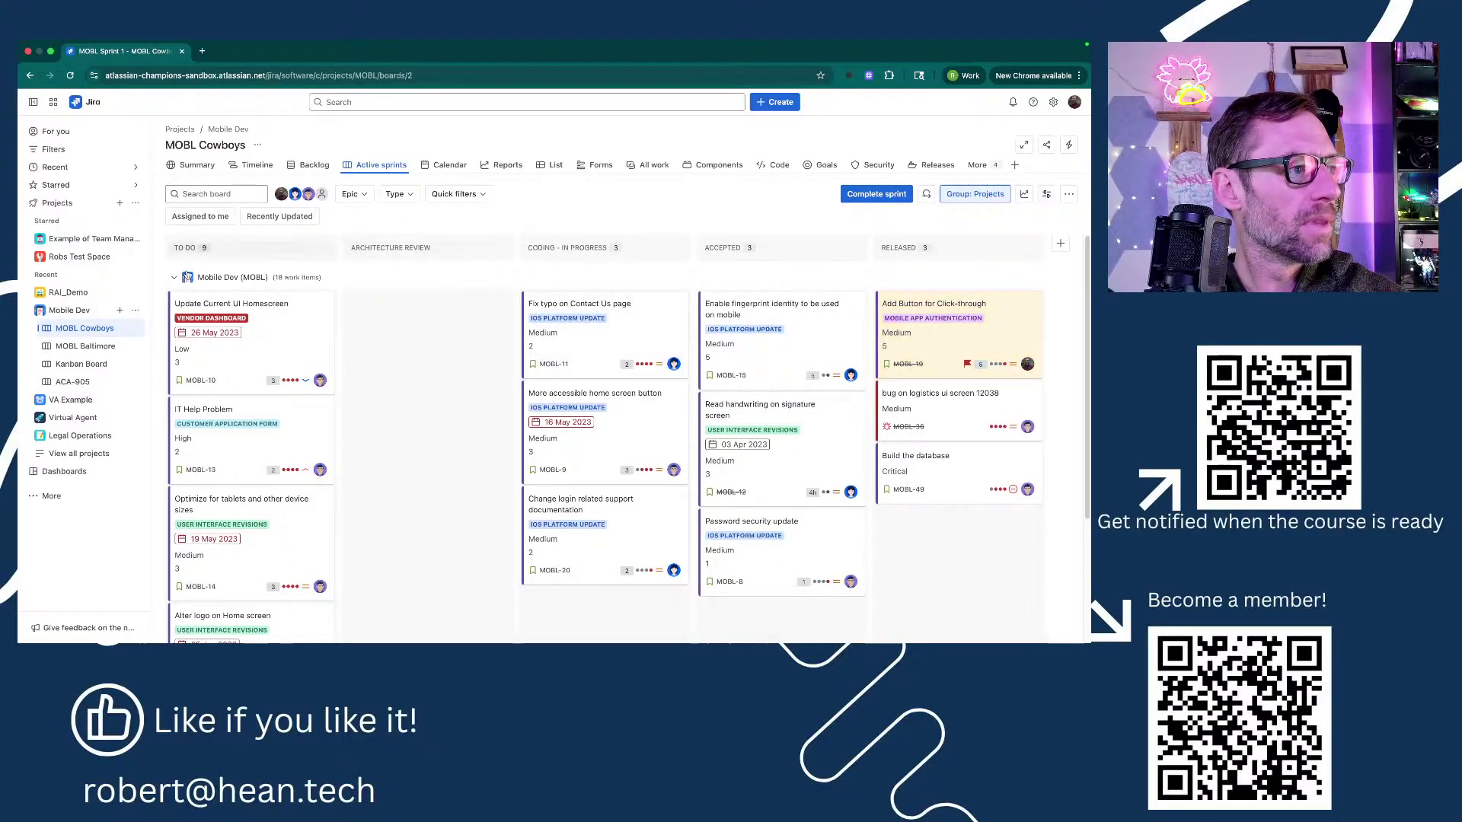
pyautogui.click(171, 278)
pyautogui.click(171, 279)
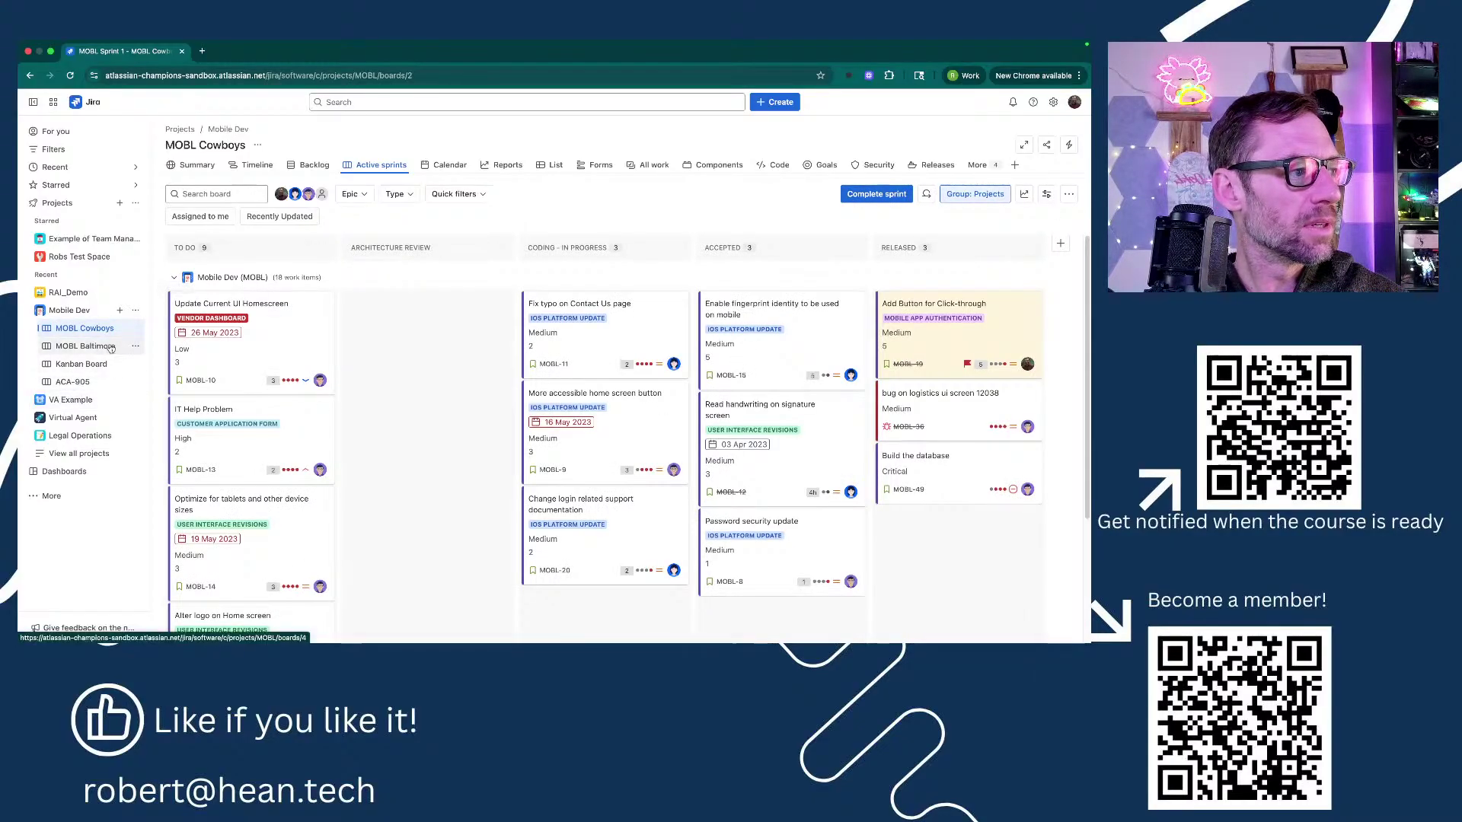
# Open the ACA-905 board in Mobile Dev and group its active sprint by Projects.
pyautogui.click(92, 388)
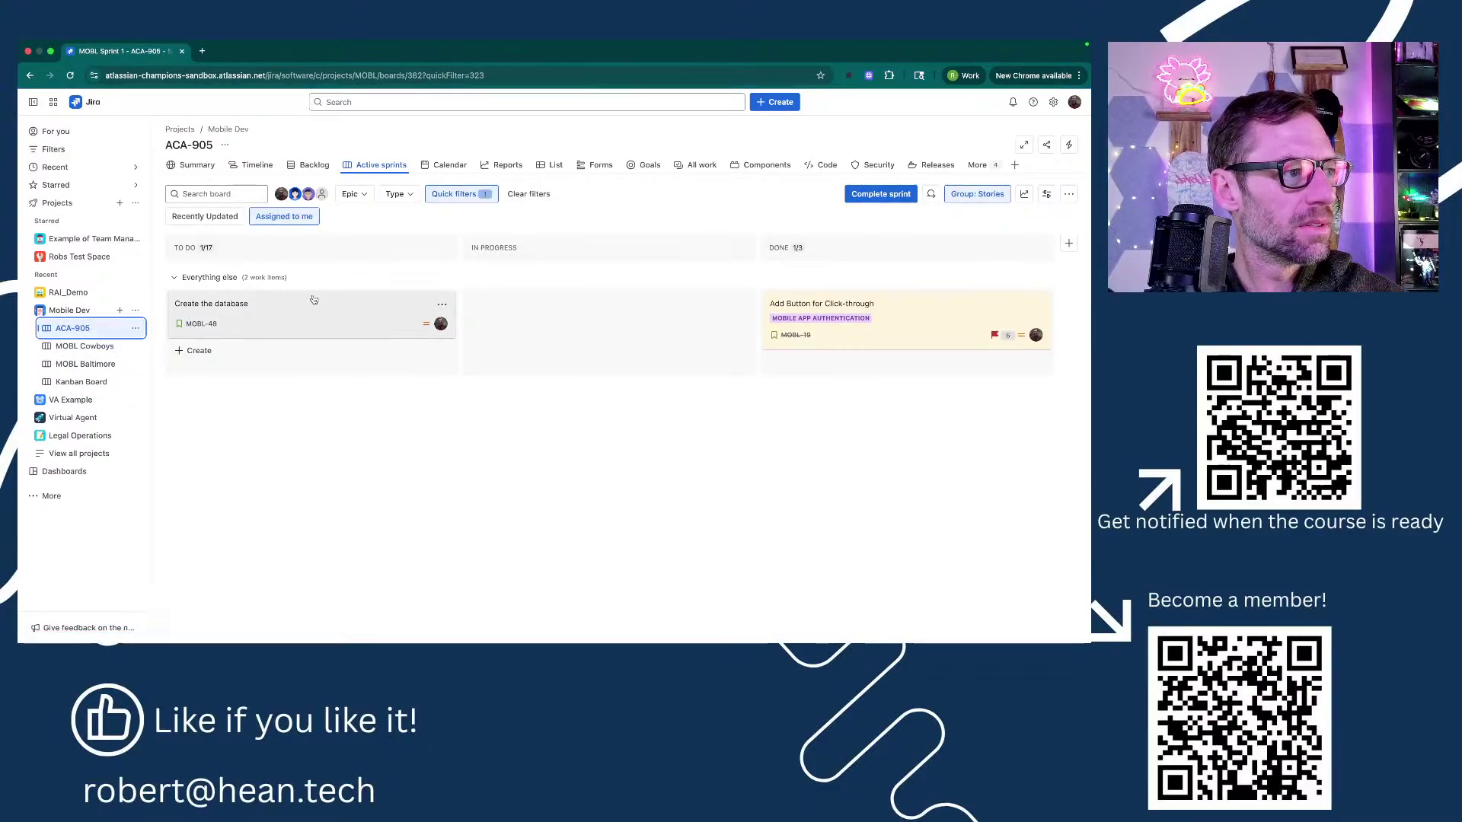
pyautogui.click(976, 194)
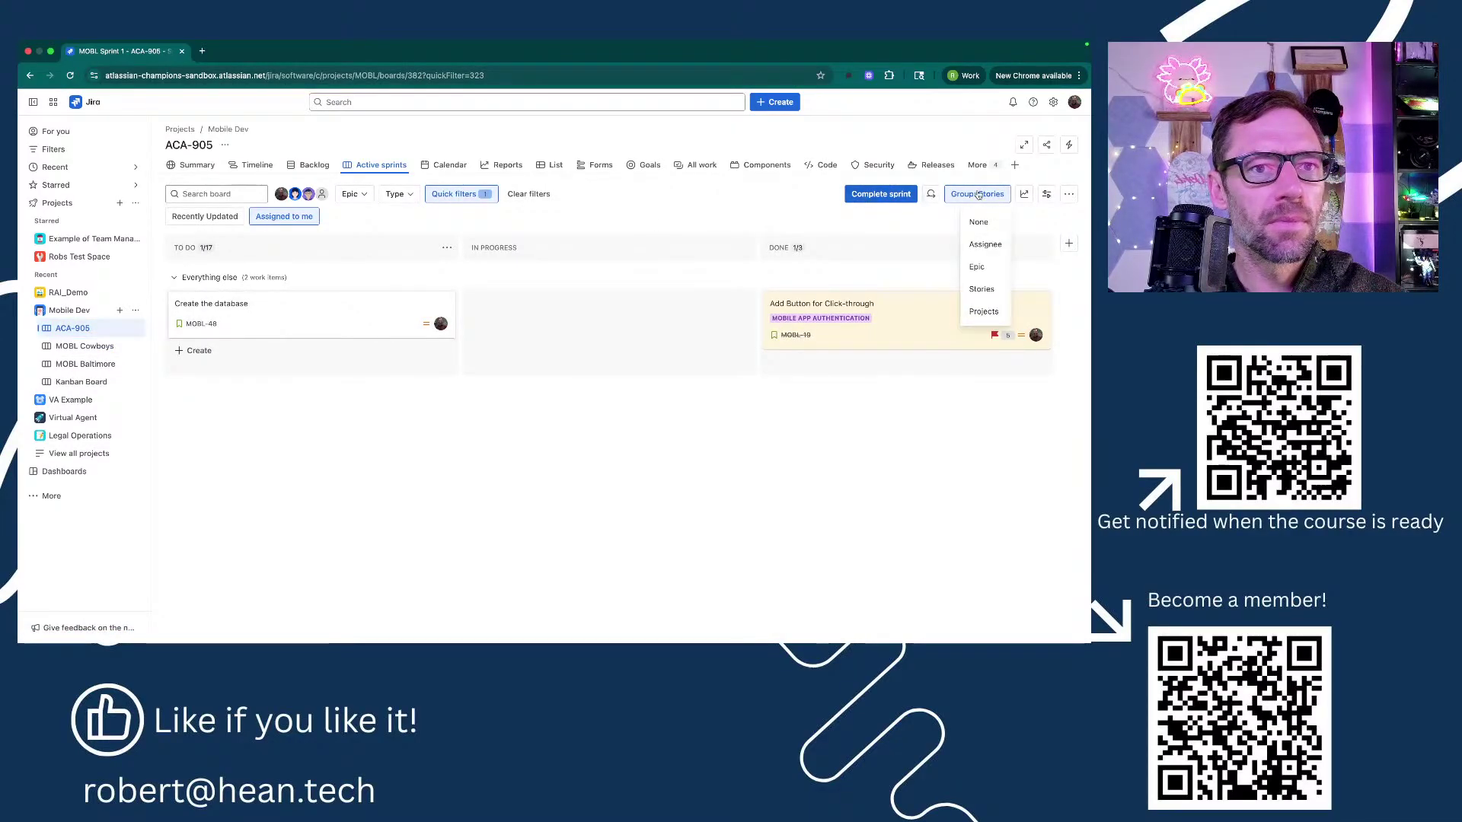
pyautogui.click(985, 310)
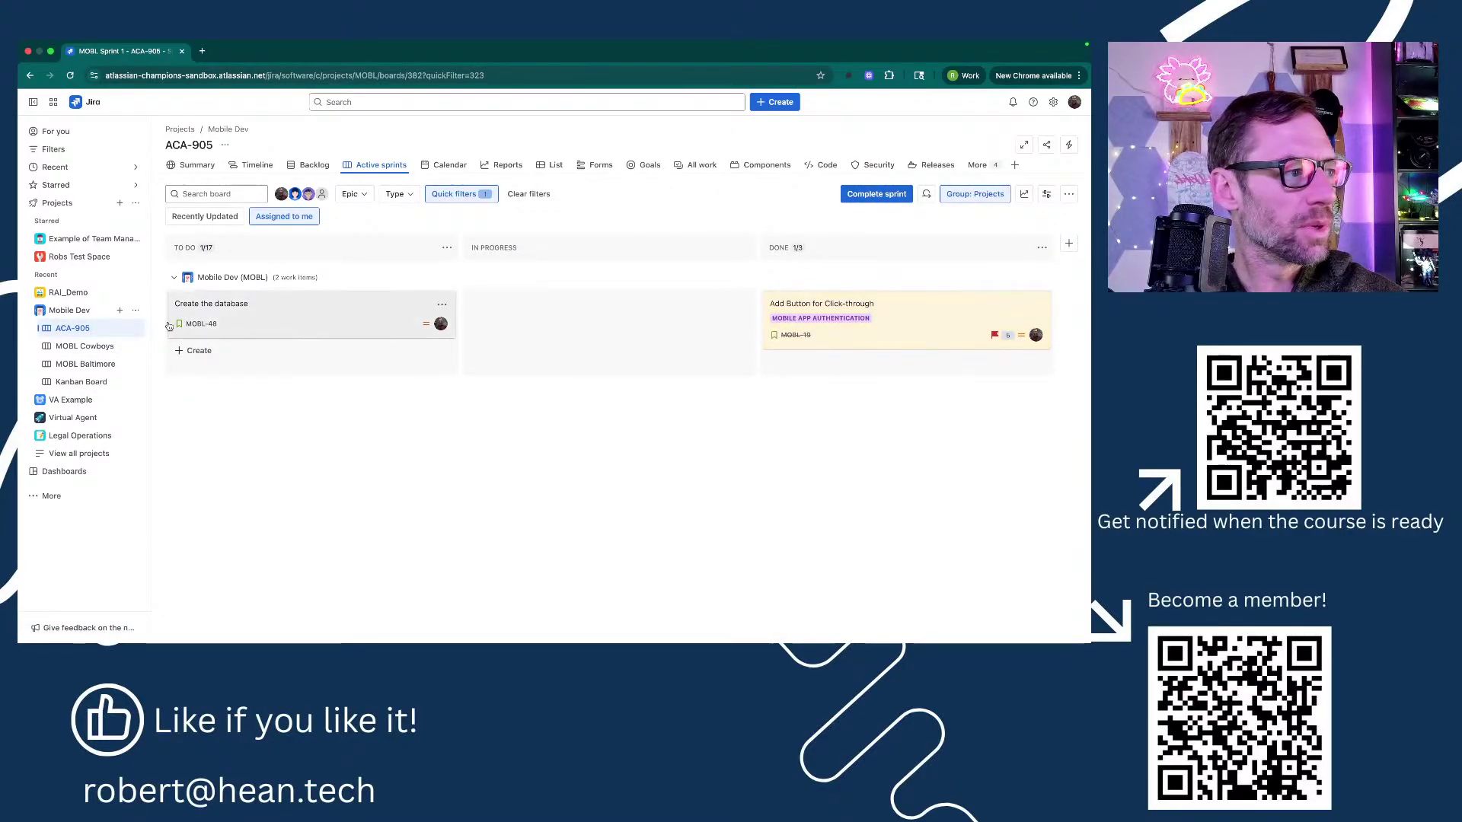
# Review the location and board filter in the MOBL Cowboys board settings and return to the board.
pyautogui.click(89, 347)
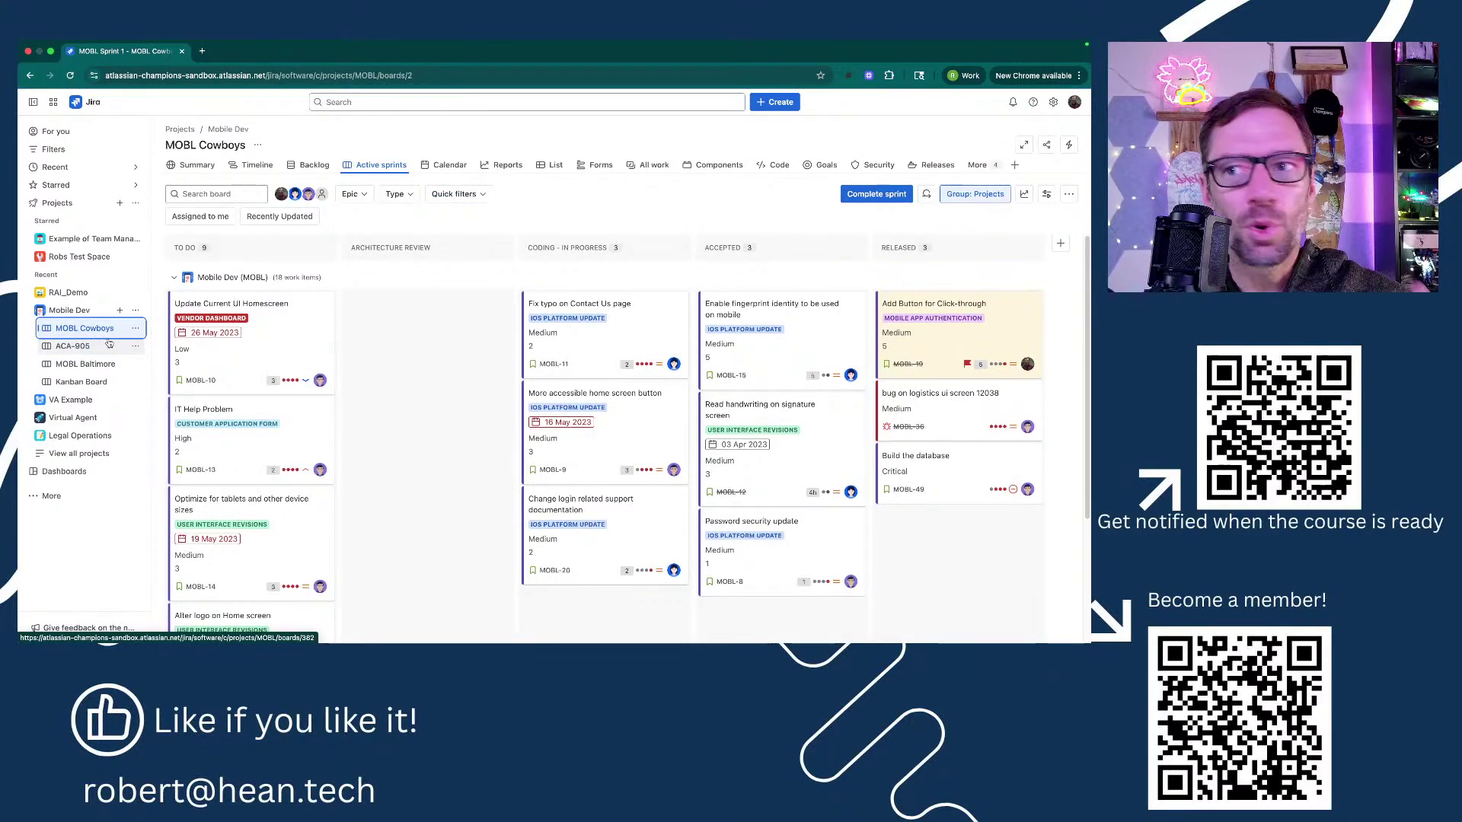
pyautogui.click(135, 328)
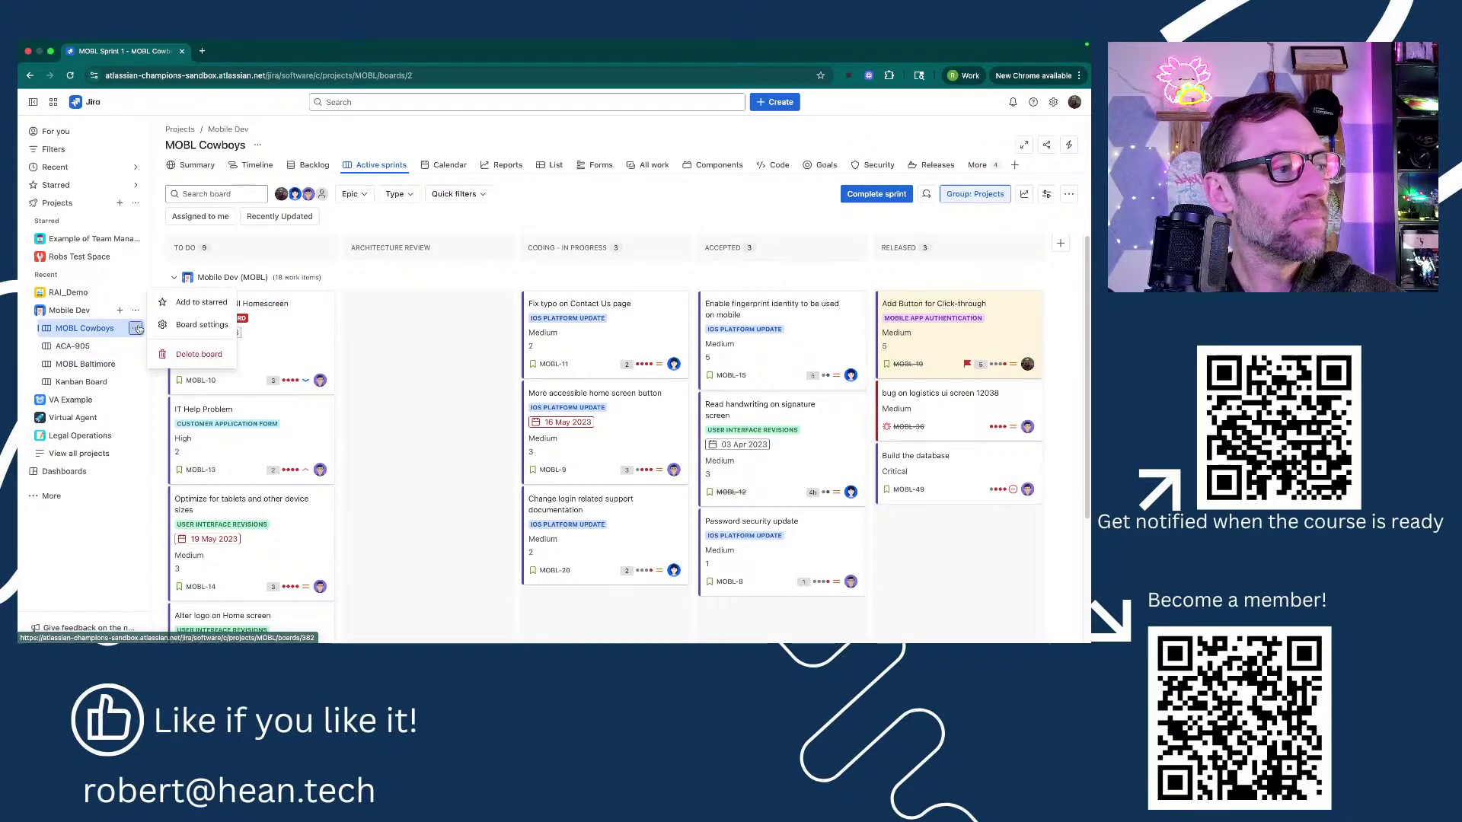
pyautogui.click(199, 333)
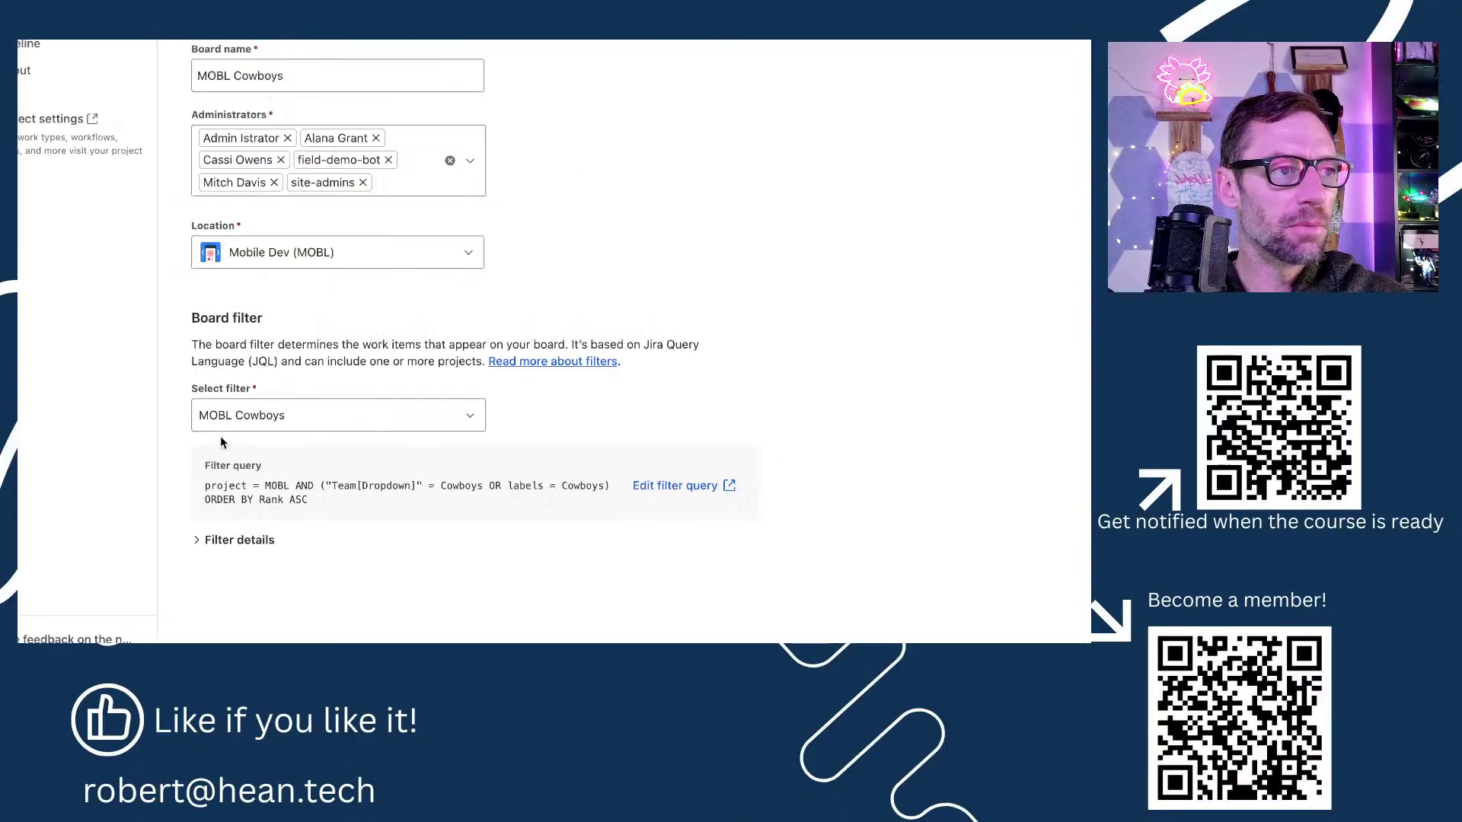
pyautogui.click(32, 129)
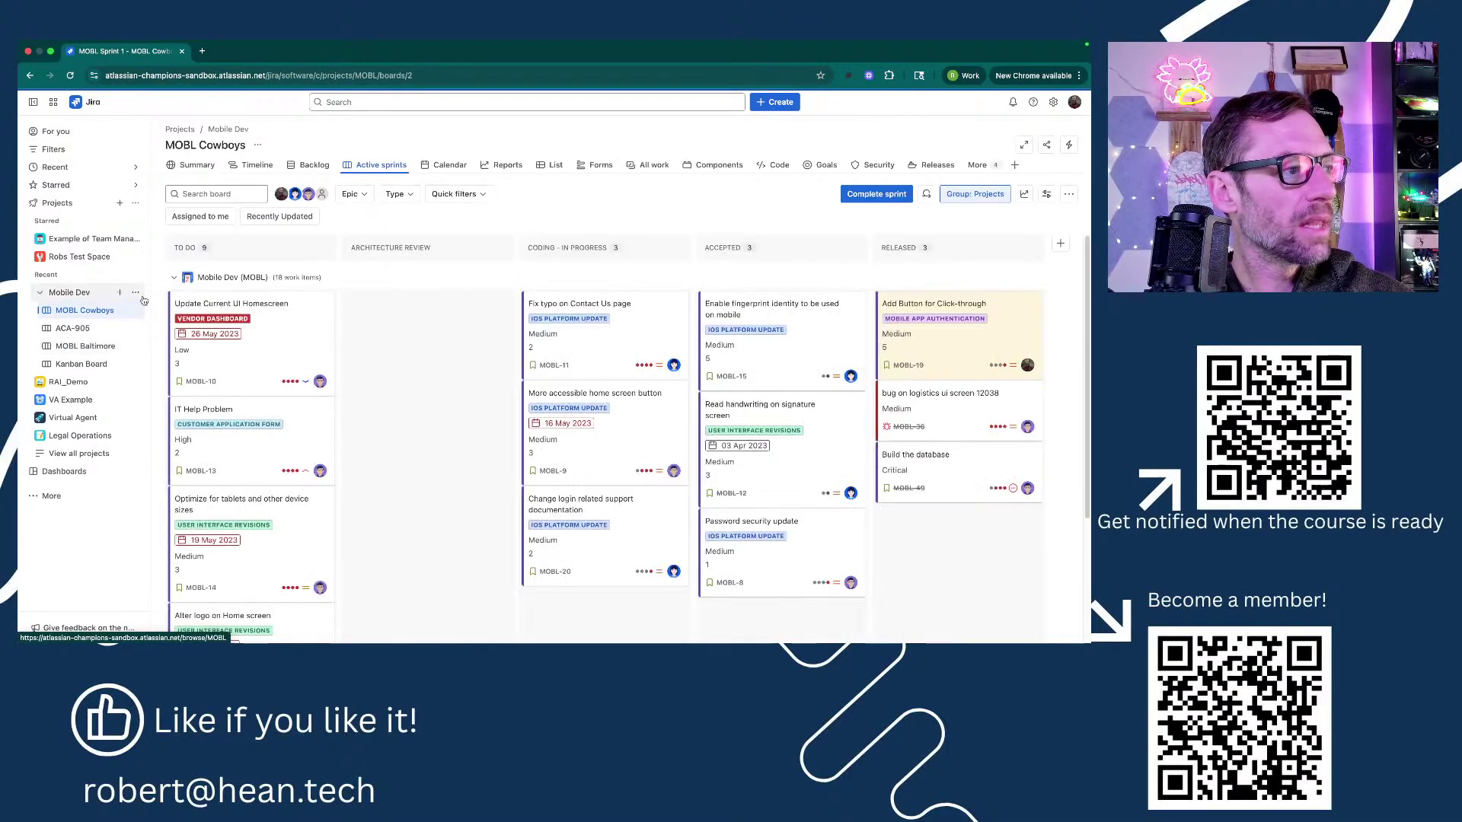
# Create a board named "Filter example" in Mobile Dev that includes all work items from the project.
pyautogui.click(120, 293)
pyautogui.click(179, 421)
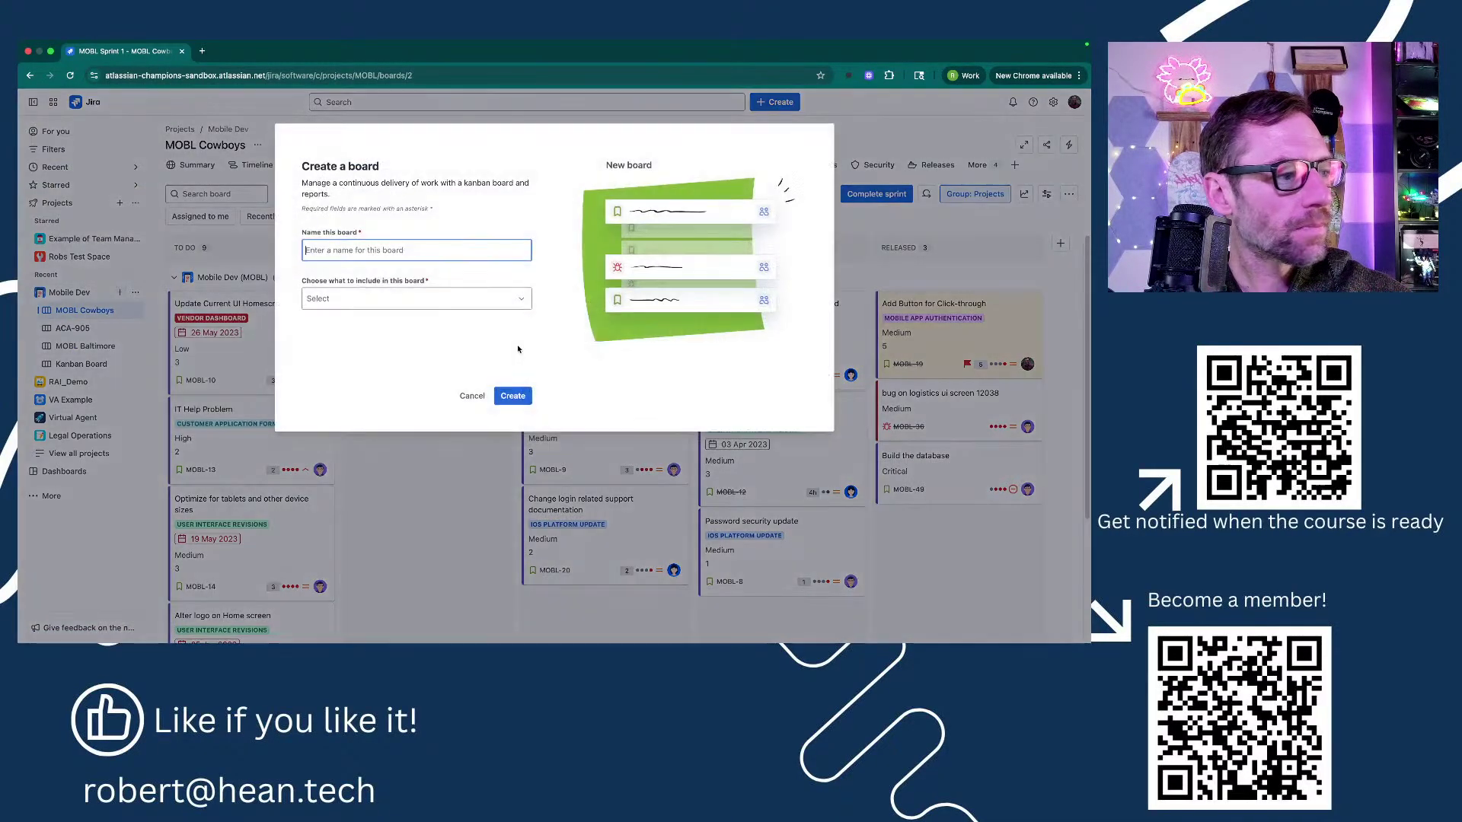
pyautogui.write('Filt')
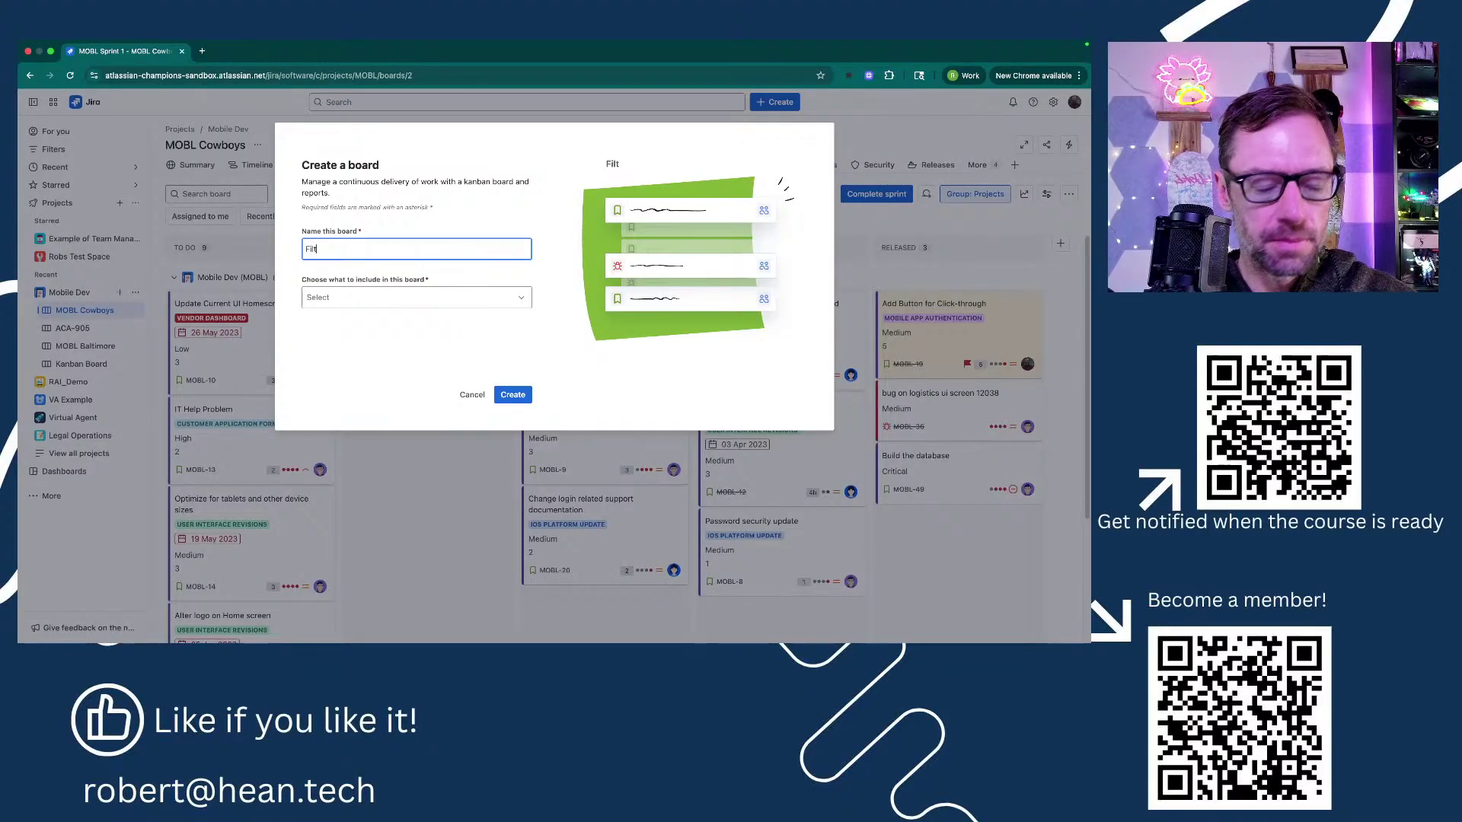
pyautogui.write('er example')
pyautogui.click(446, 297)
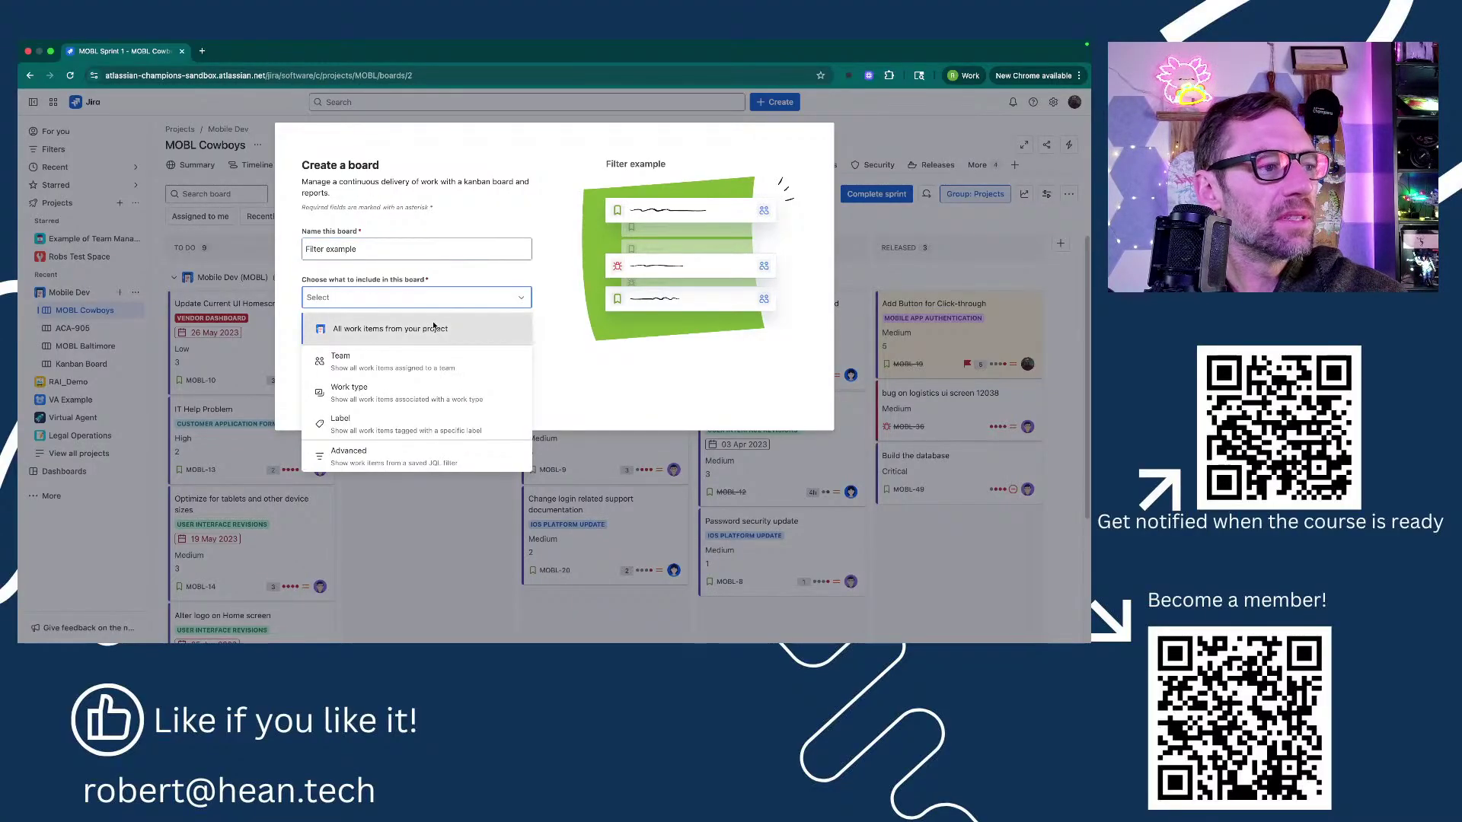
pyautogui.click(377, 326)
pyautogui.click(517, 395)
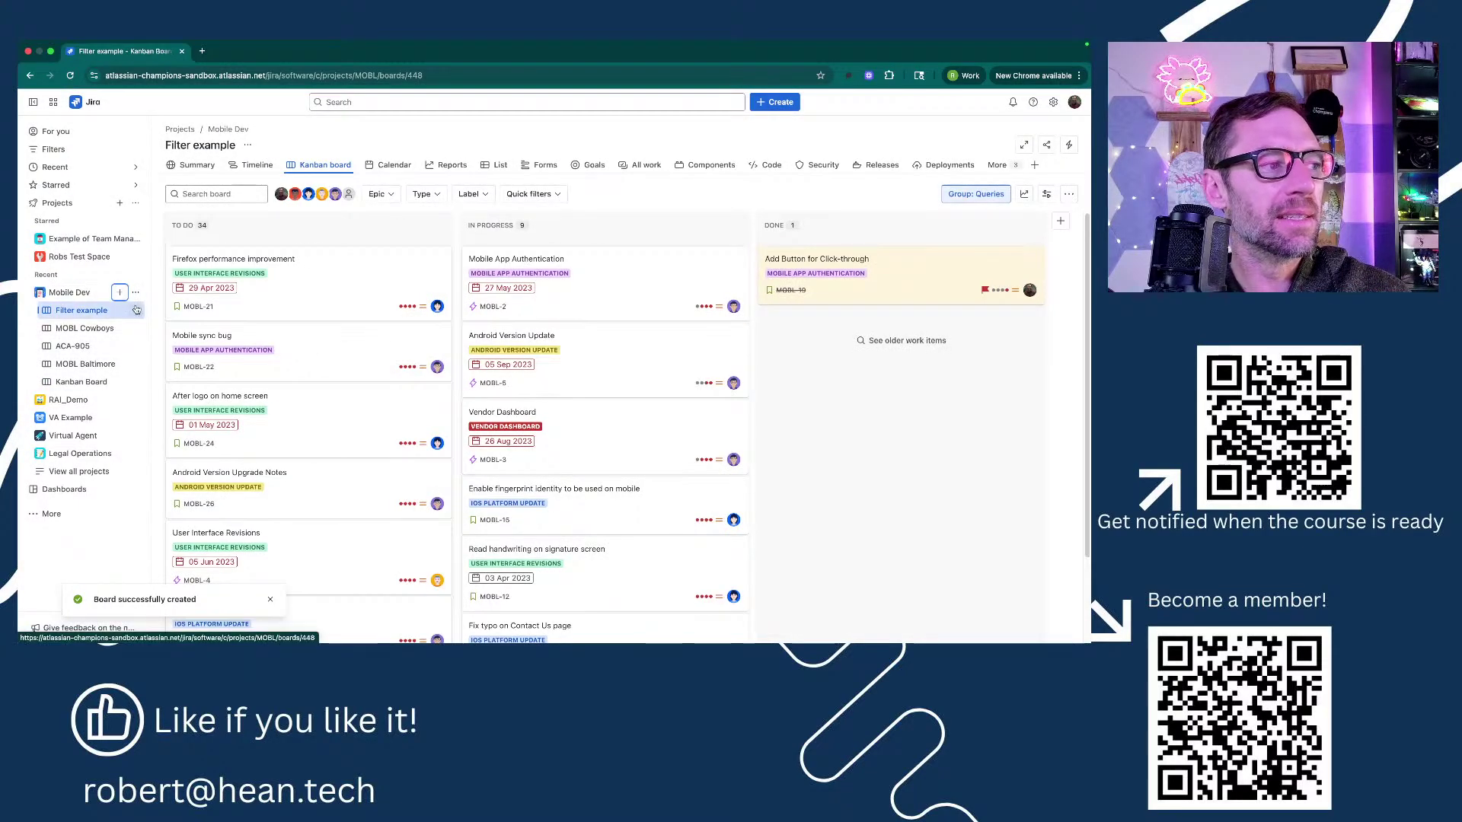
# Open the settings of the Filter example board and examine its board filter query.
pyautogui.click(135, 311)
pyautogui.click(201, 307)
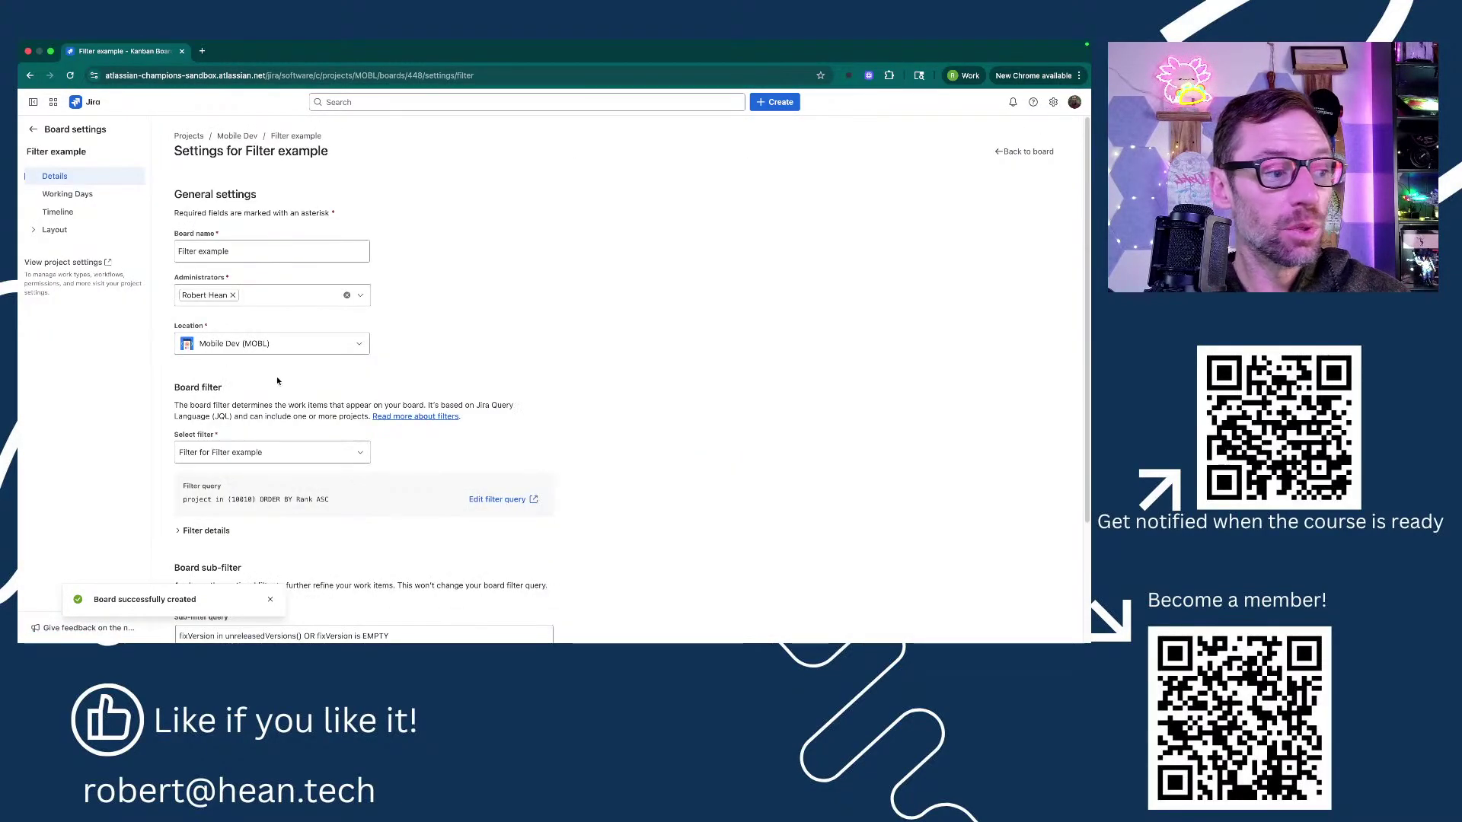
pyautogui.scroll(-2, 293, 520)
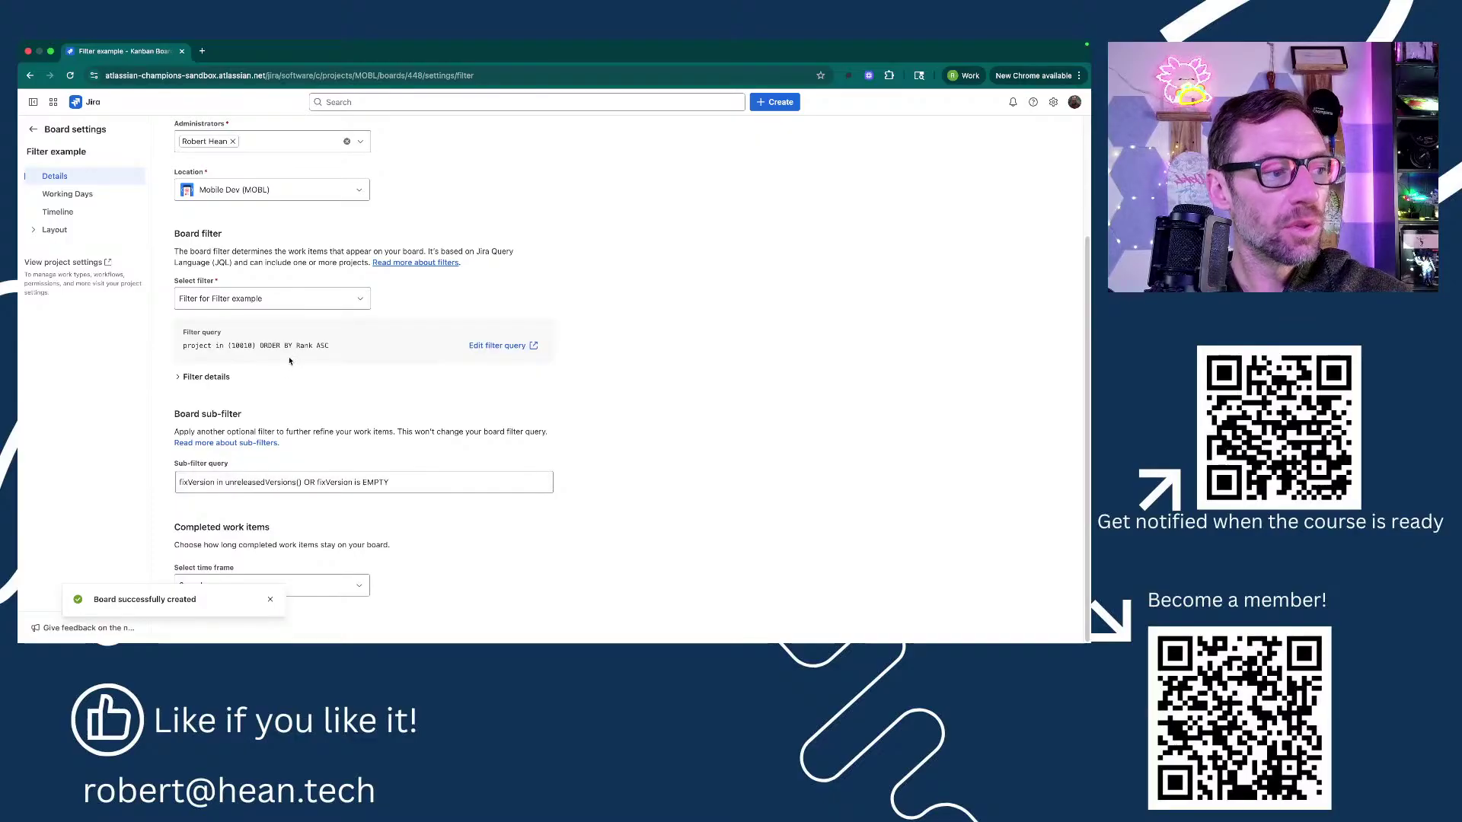
pyautogui.moveTo(255, 329); pyautogui.dragTo(367, 329)
pyautogui.click(370, 332)
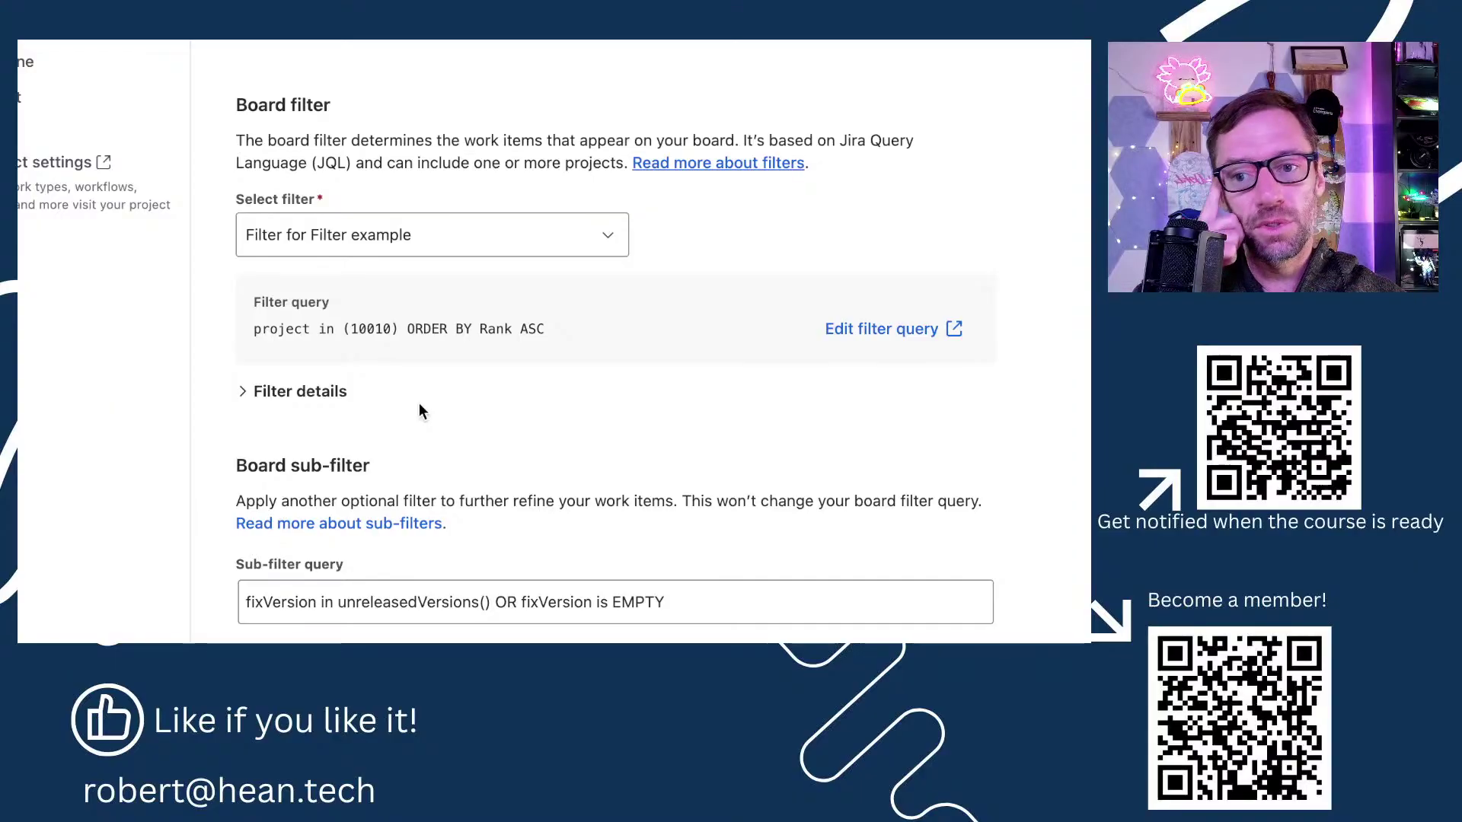
# Expand the filter details and review the included projects, work item ranking and filter permissions.
pyautogui.click(304, 402)
pyautogui.scroll(-3, 423, 514)
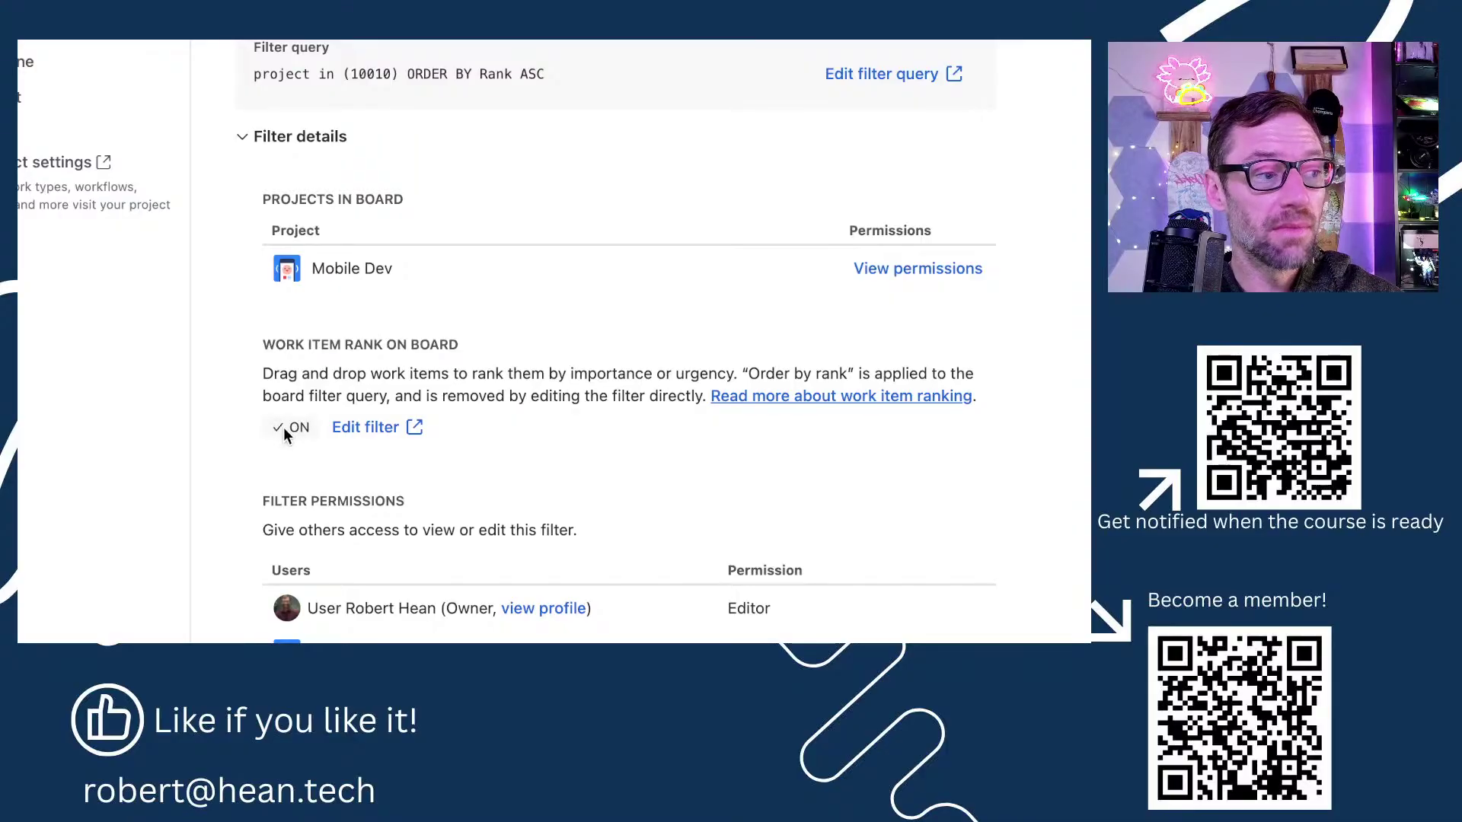
pyautogui.doubleClick(300, 427)
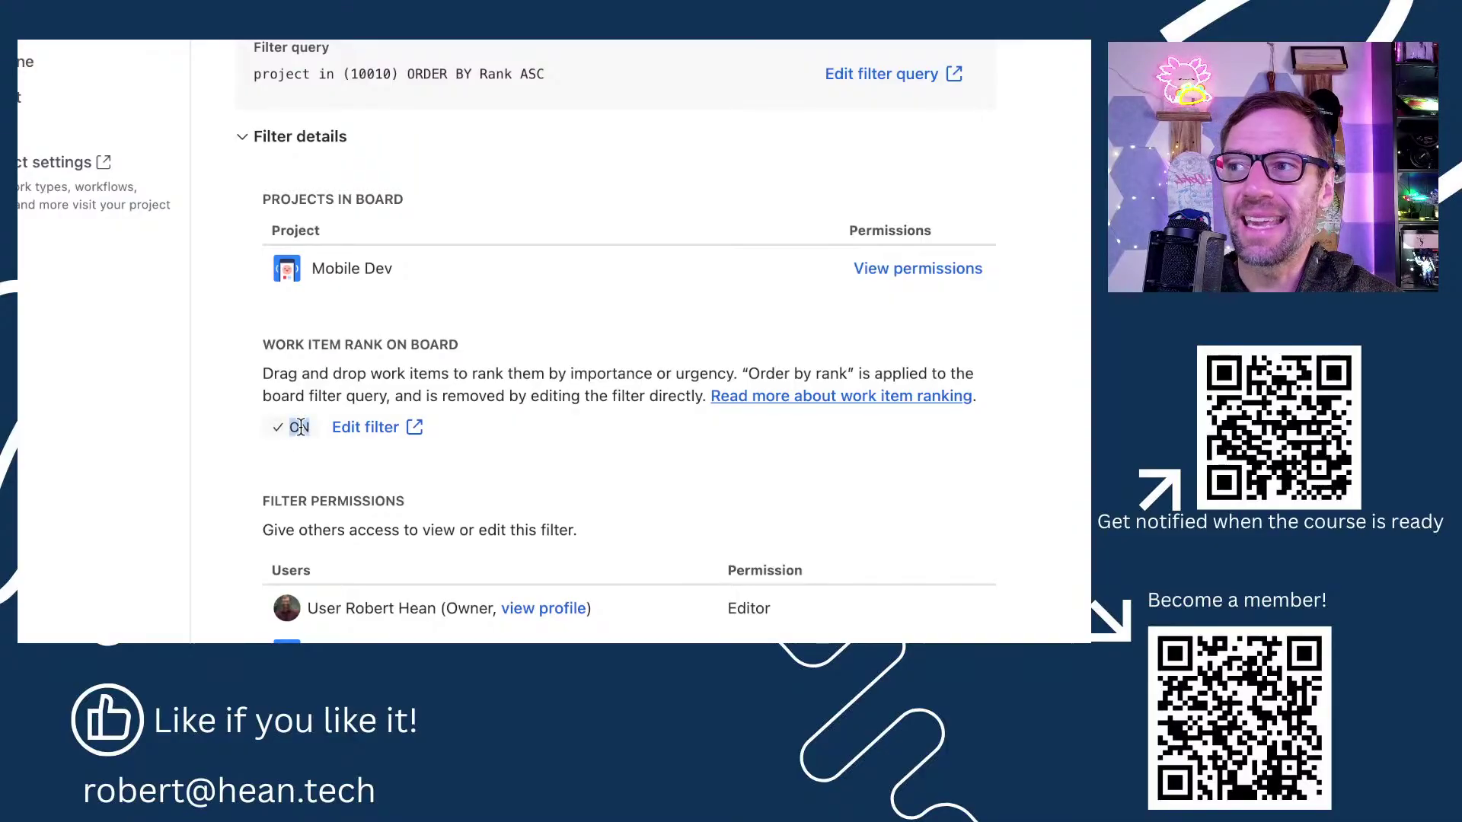
pyautogui.click(281, 420)
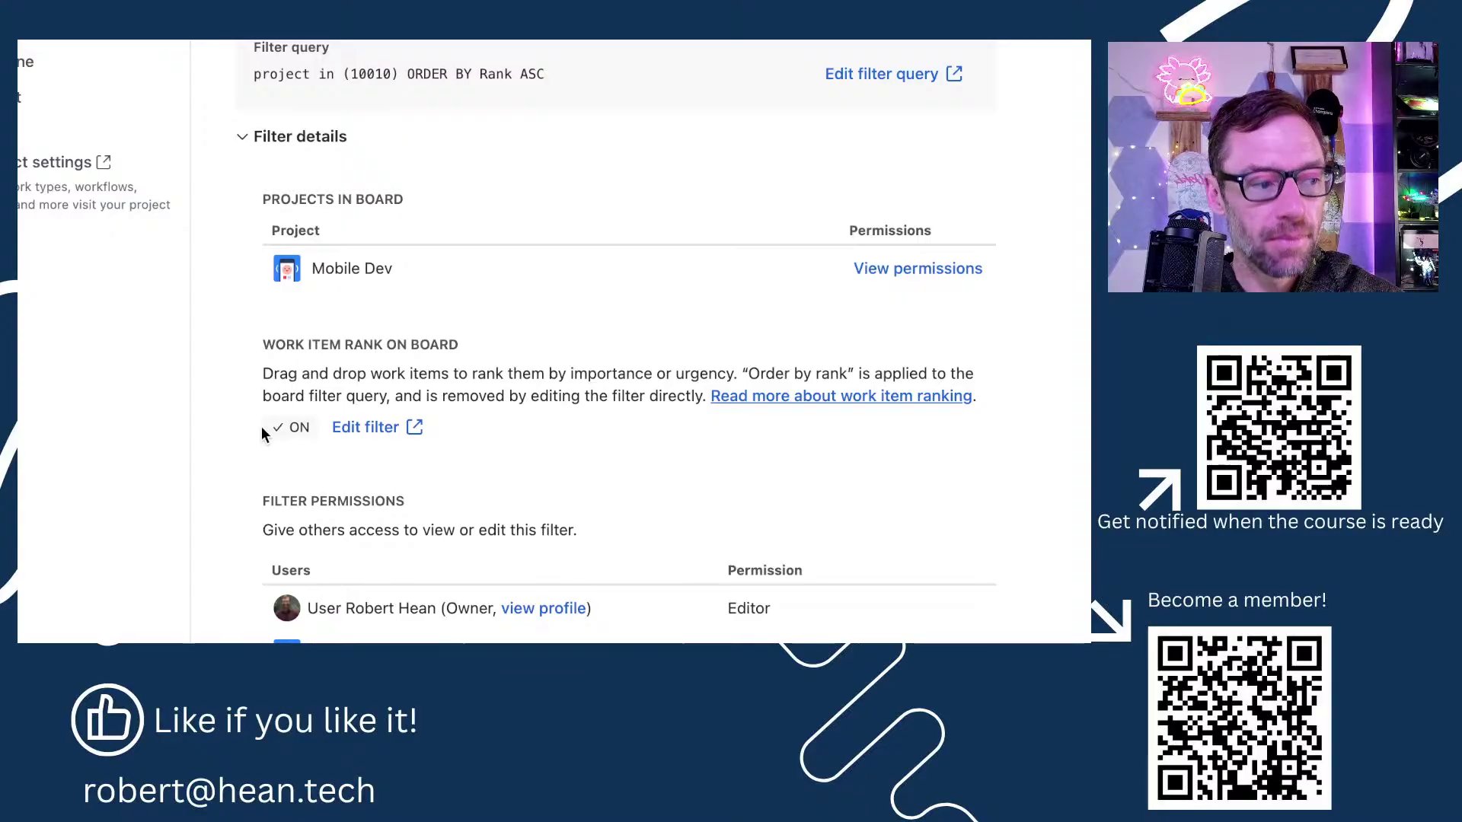
pyautogui.scroll(-5, 392, 381)
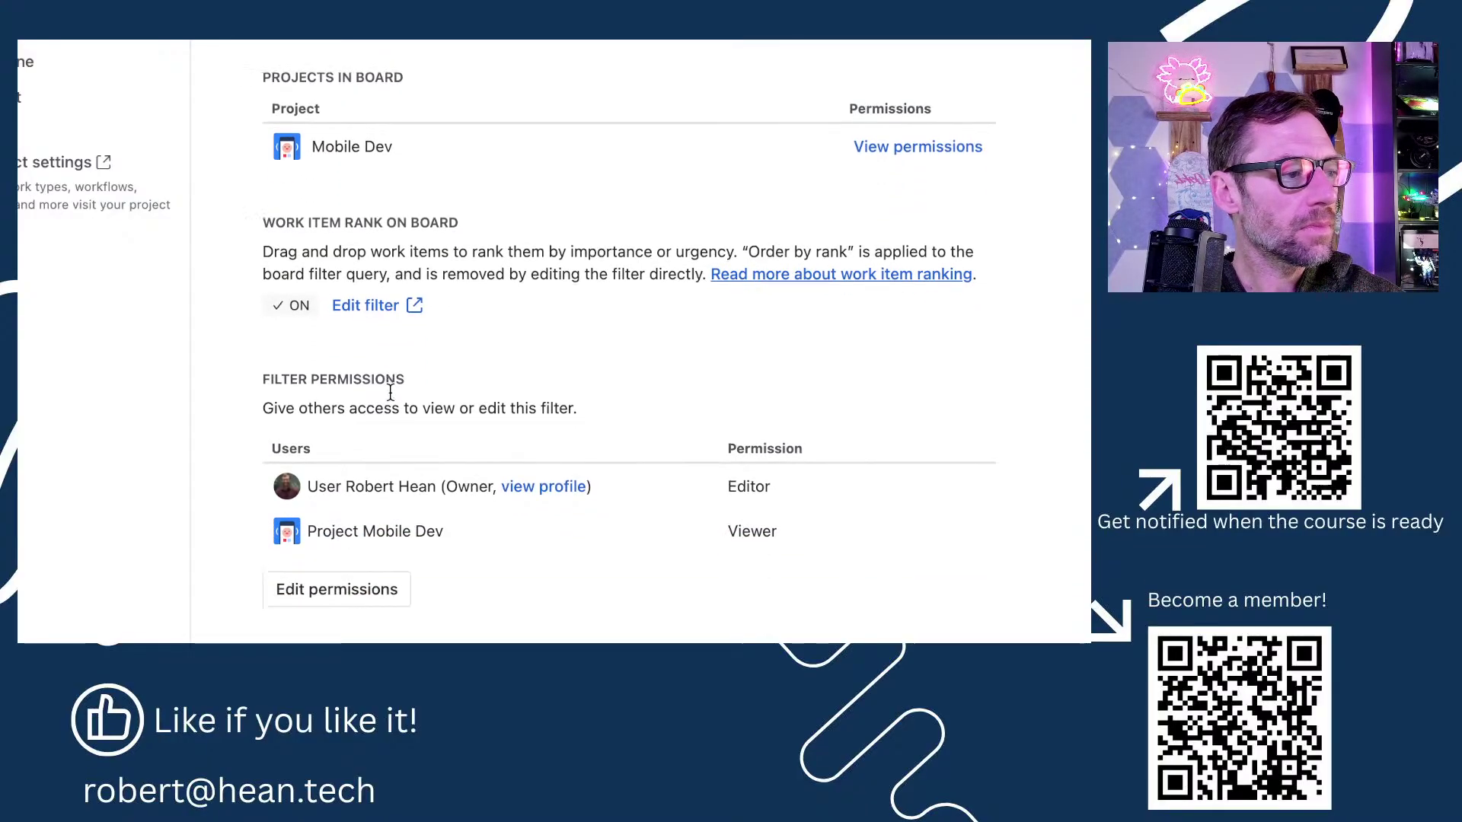
pyautogui.moveTo(318, 323); pyautogui.dragTo(418, 323)
pyautogui.click(362, 329)
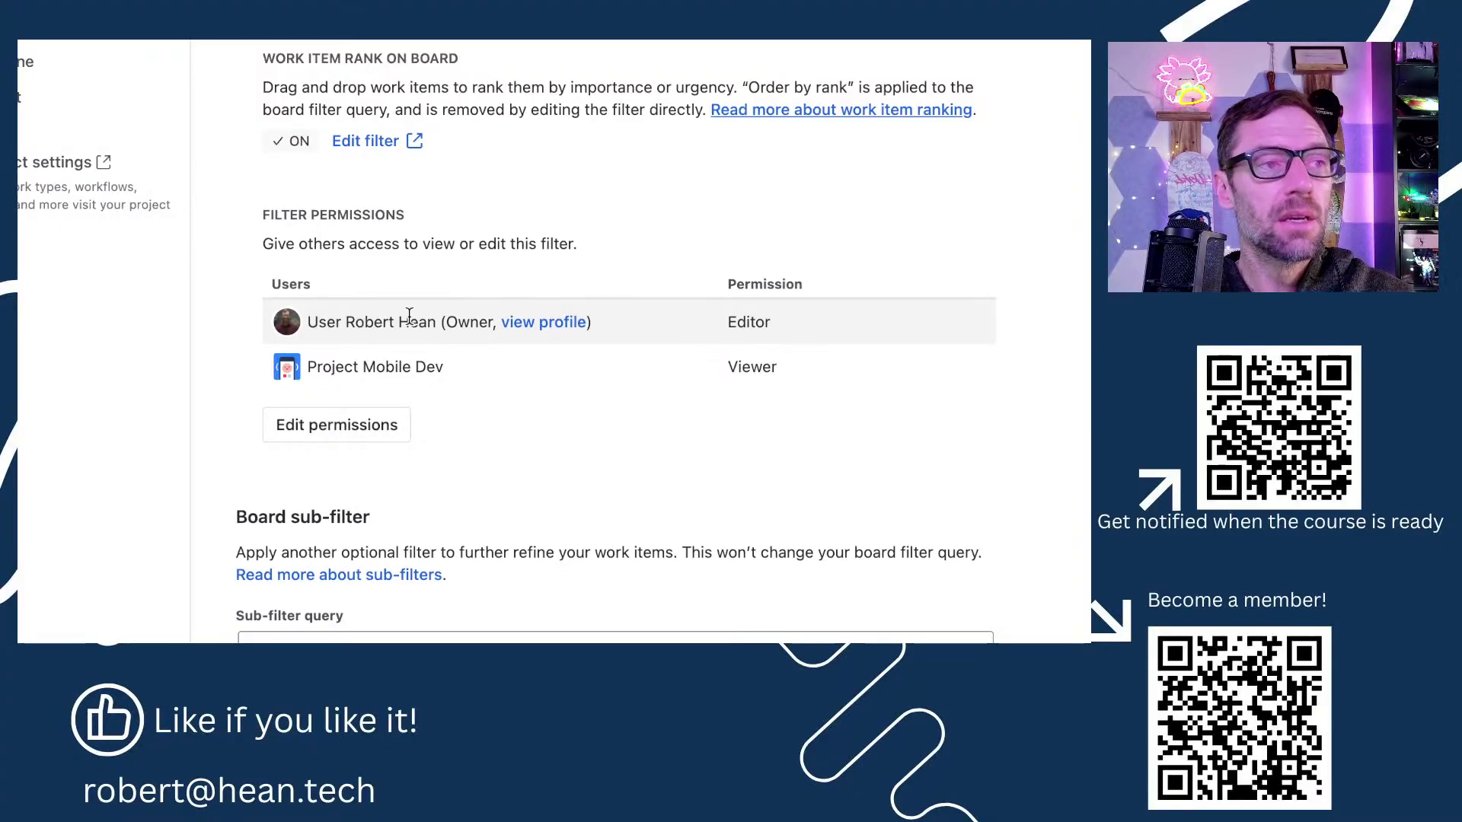
pyautogui.scroll(2, 409, 319)
pyautogui.scroll(5, 491, 283)
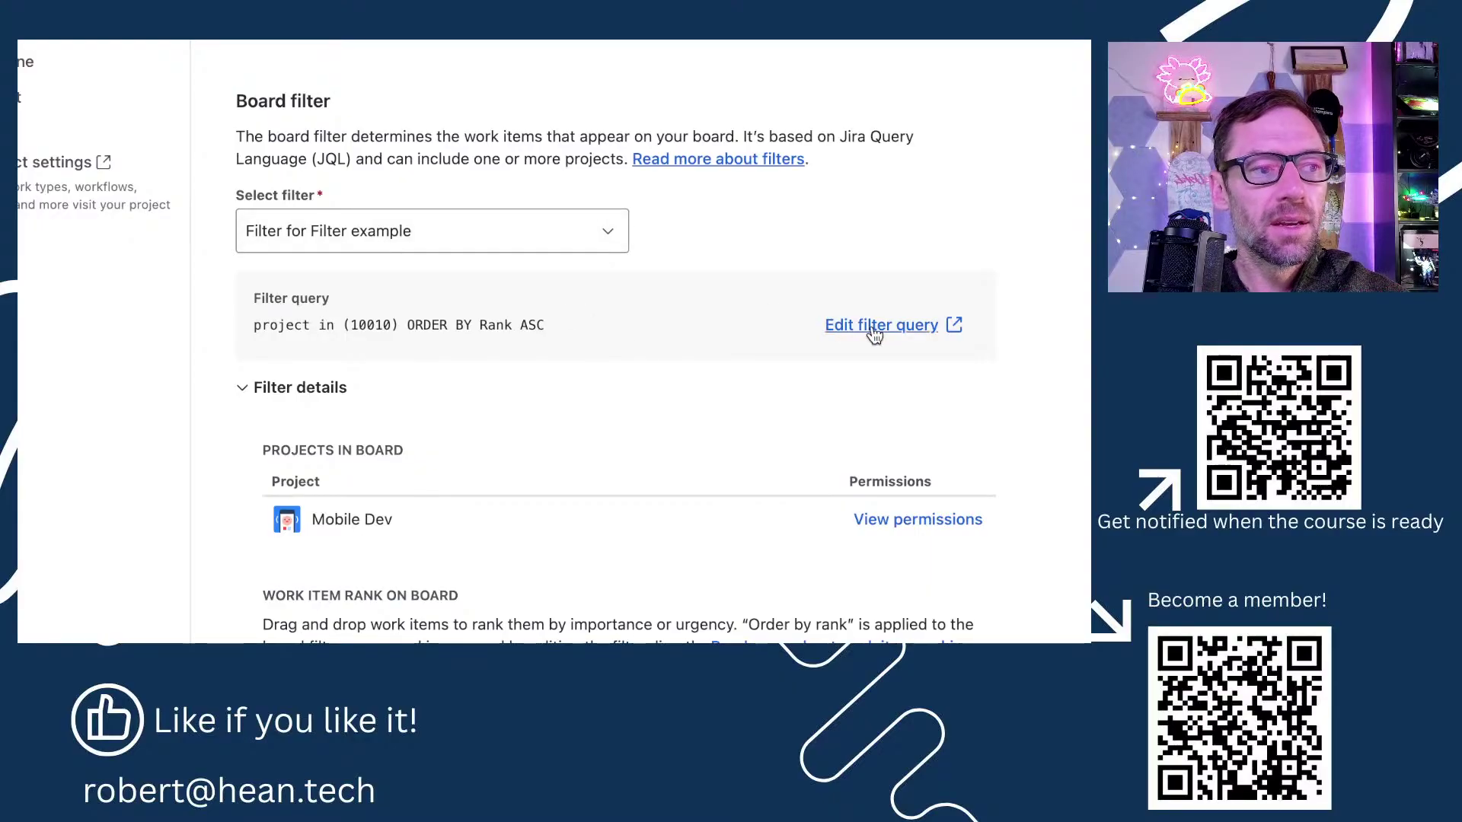
# Edit the board's filter query to project in (10010, "Jayquill JSM") ORDER BY Rank ASC and save the changes to the filter.
pyautogui.click(872, 329)
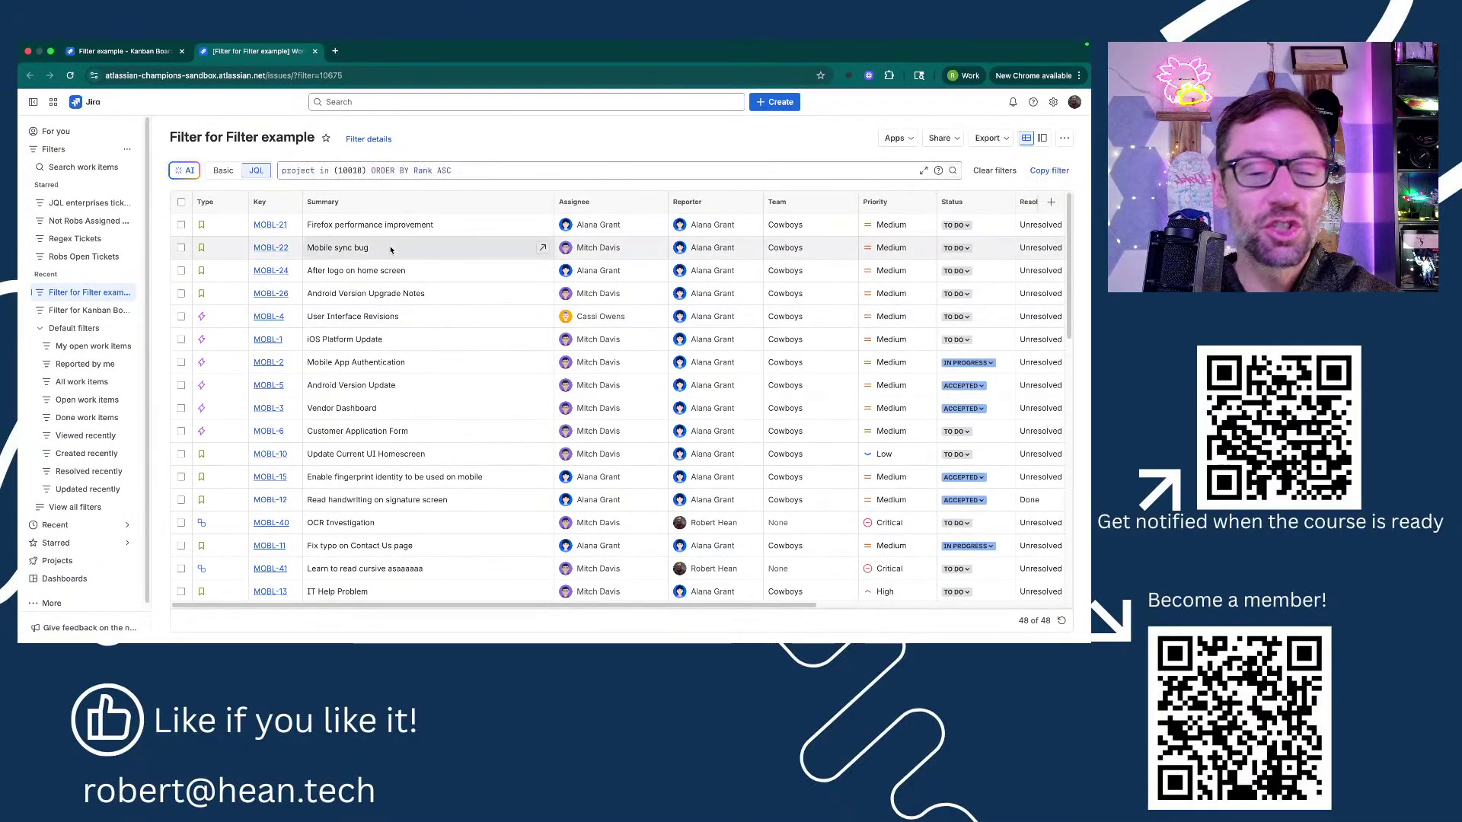
pyautogui.click(360, 171)
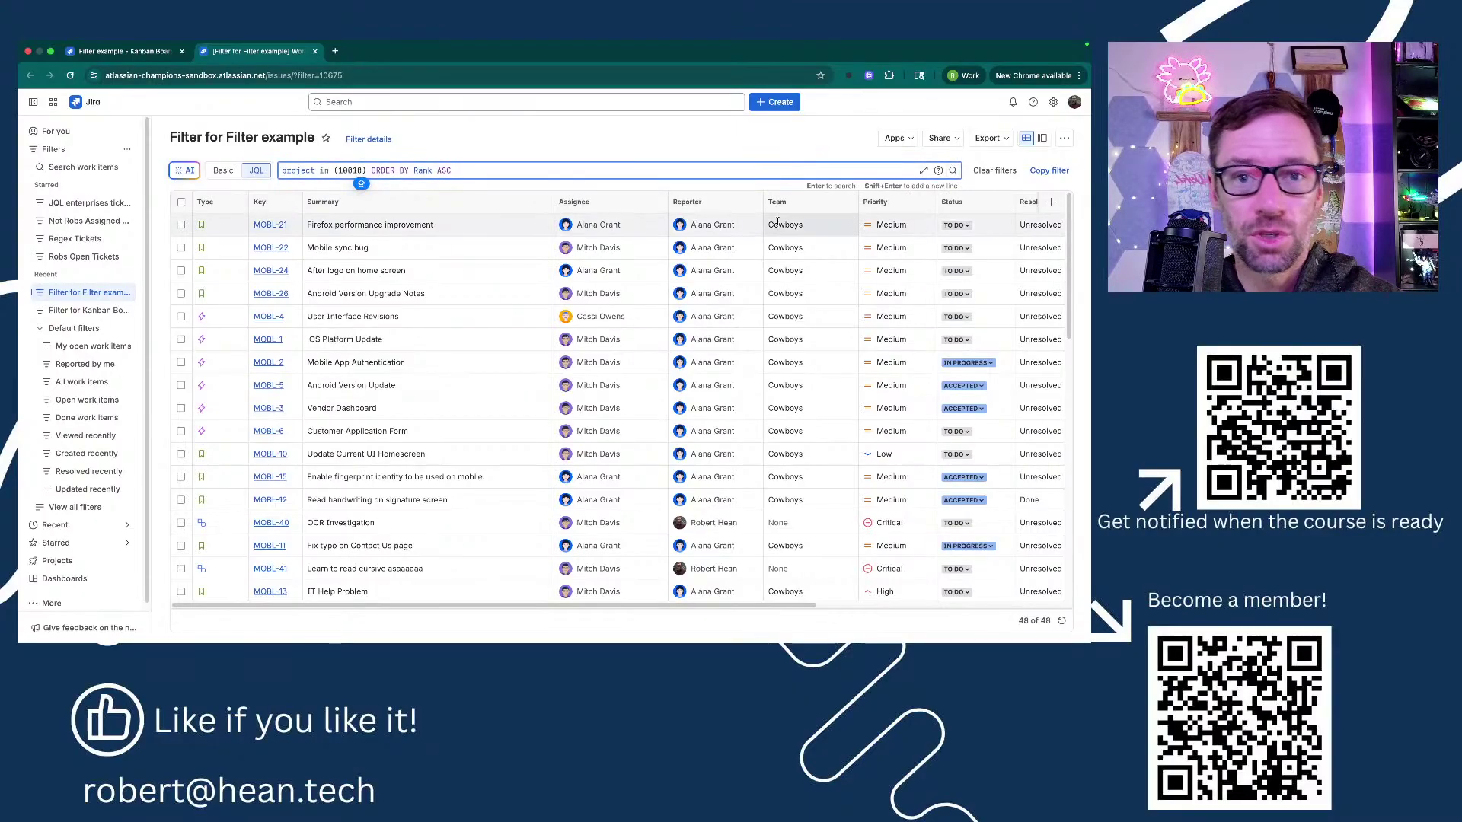
pyautogui.write(', "')
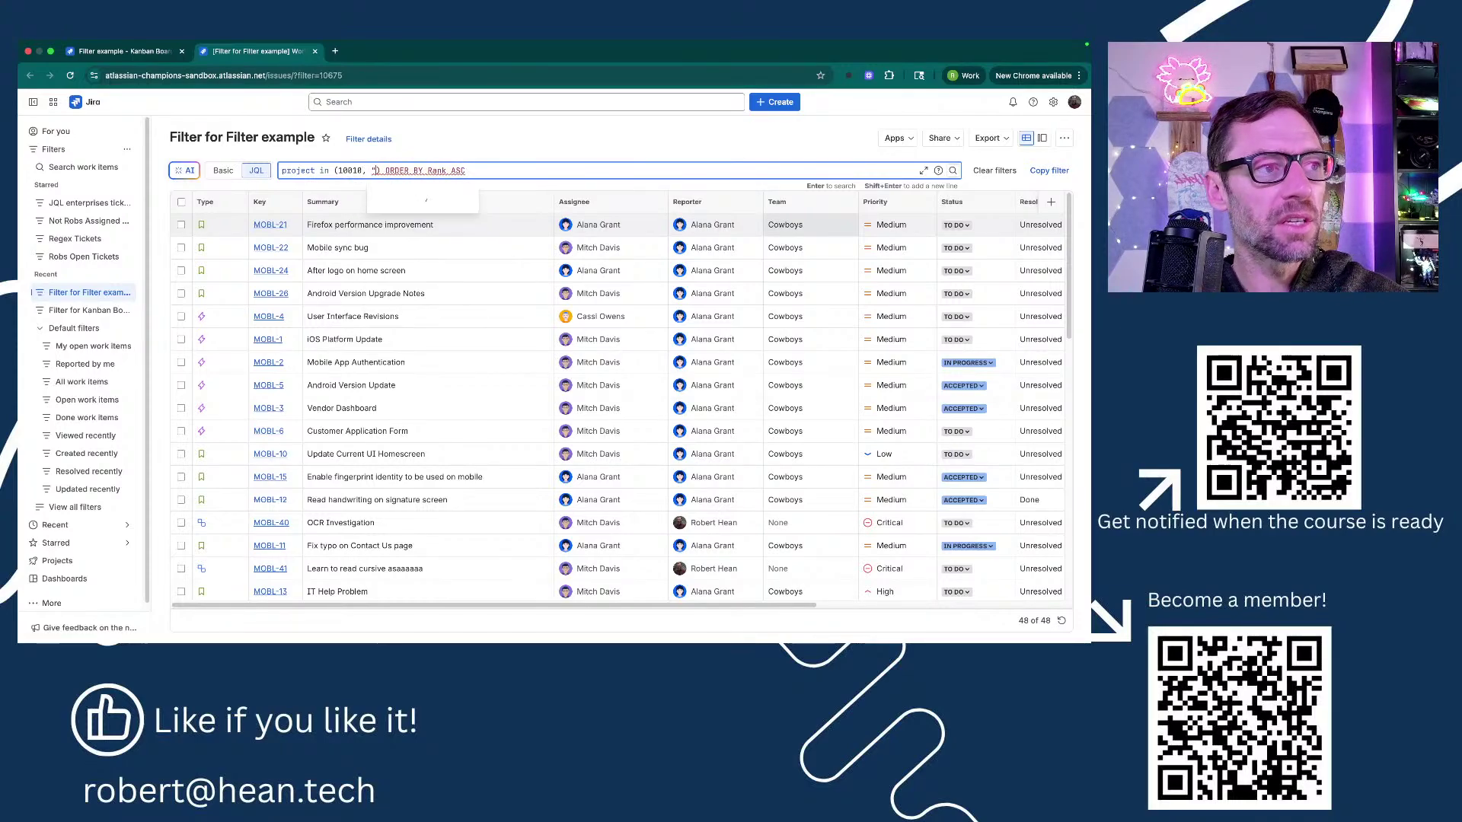
pyautogui.write('Jayquill JSM"')
pyautogui.press('Down')
pyautogui.press('Return')
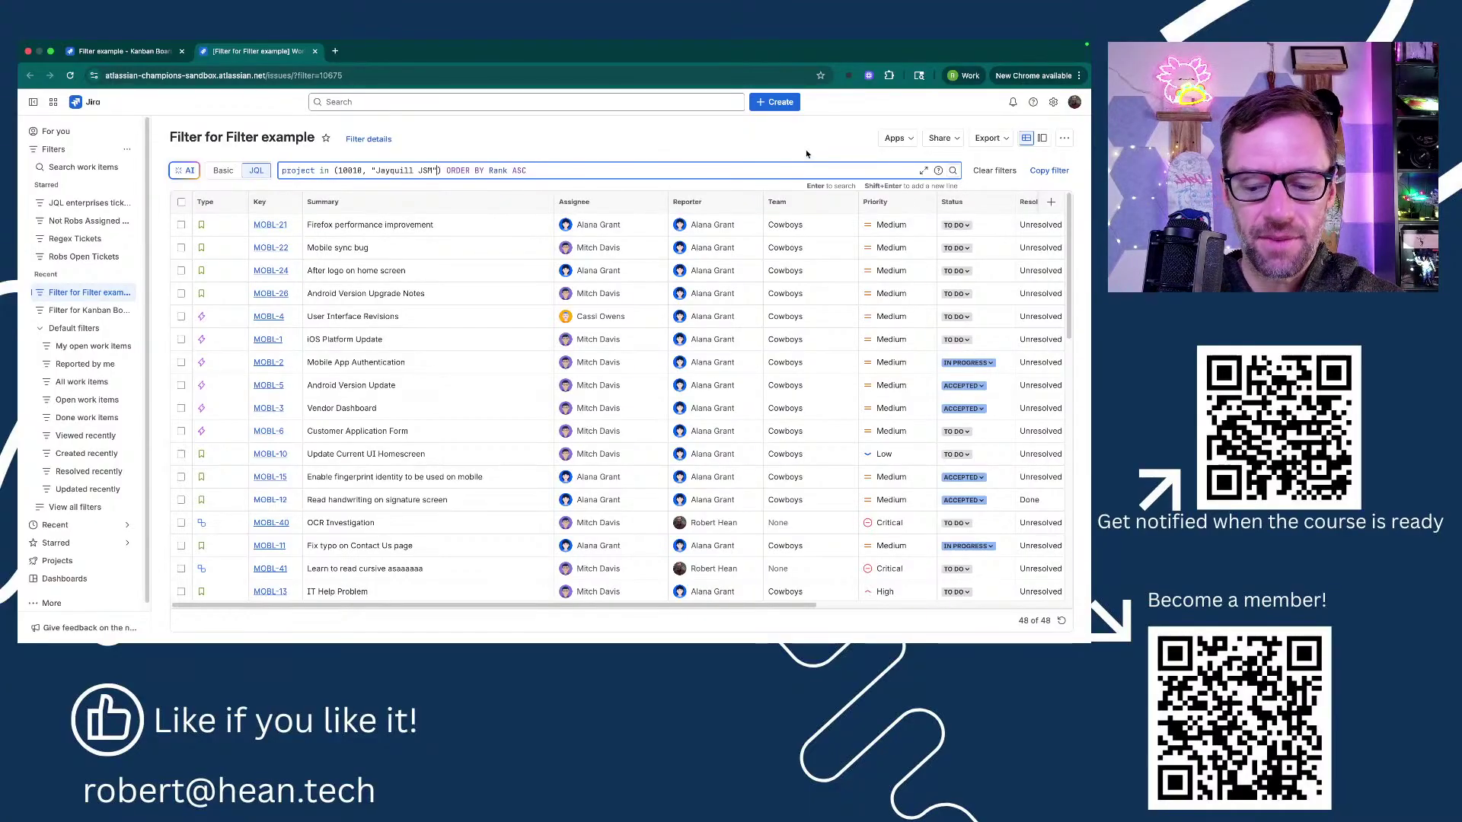
pyautogui.press('Return')
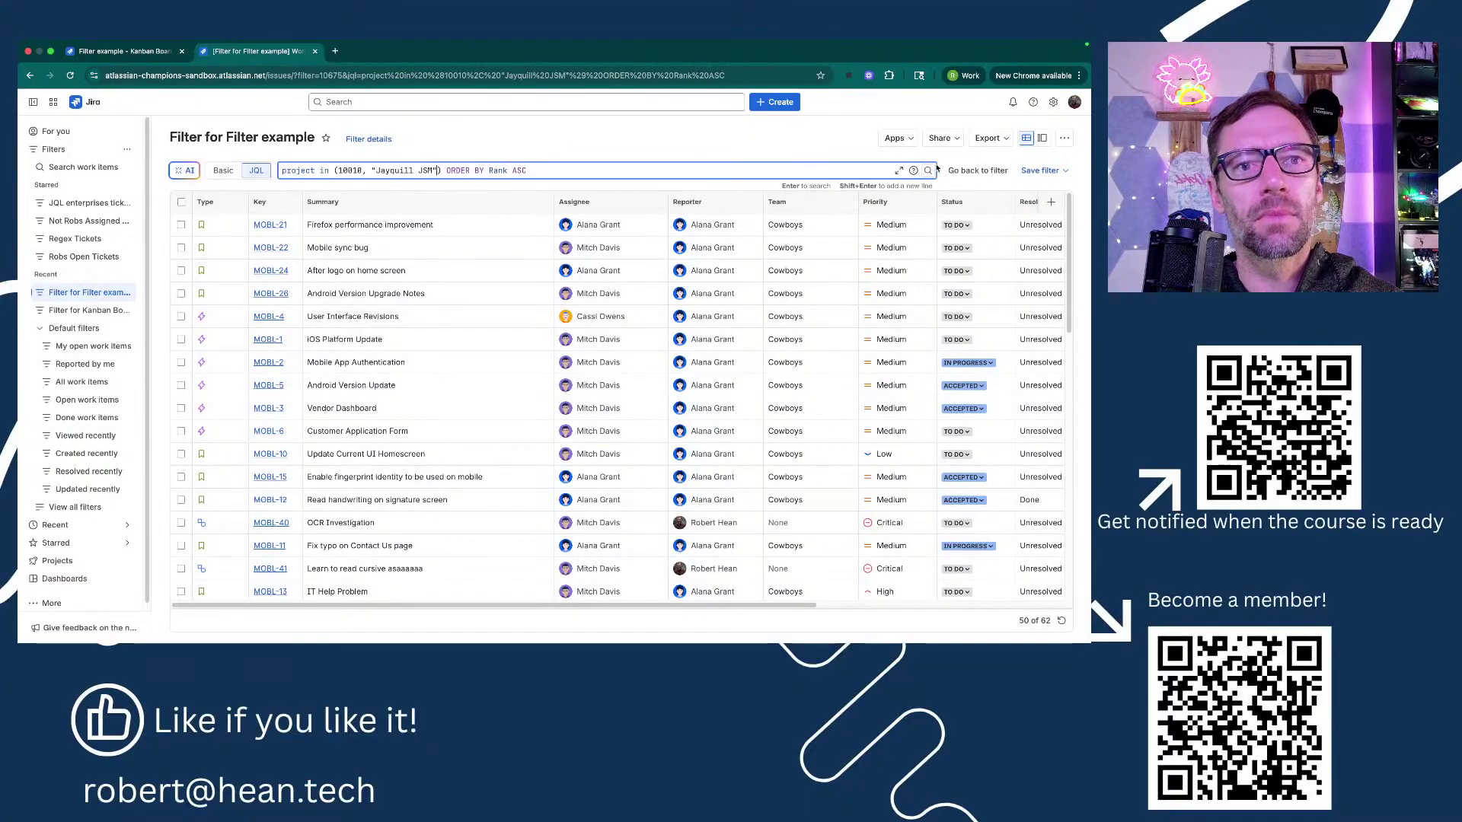
pyautogui.click(1025, 171)
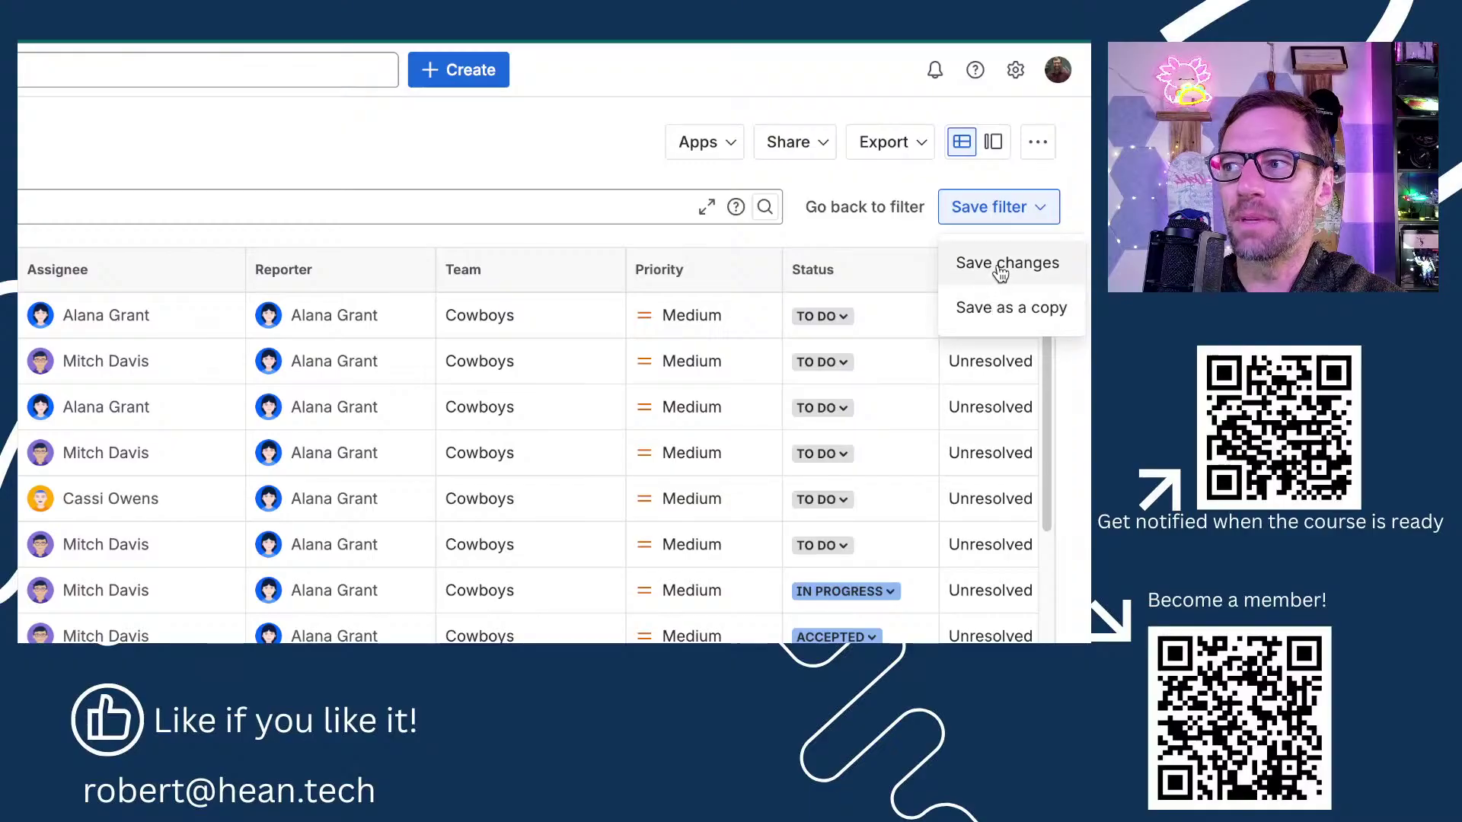
pyautogui.click(1000, 264)
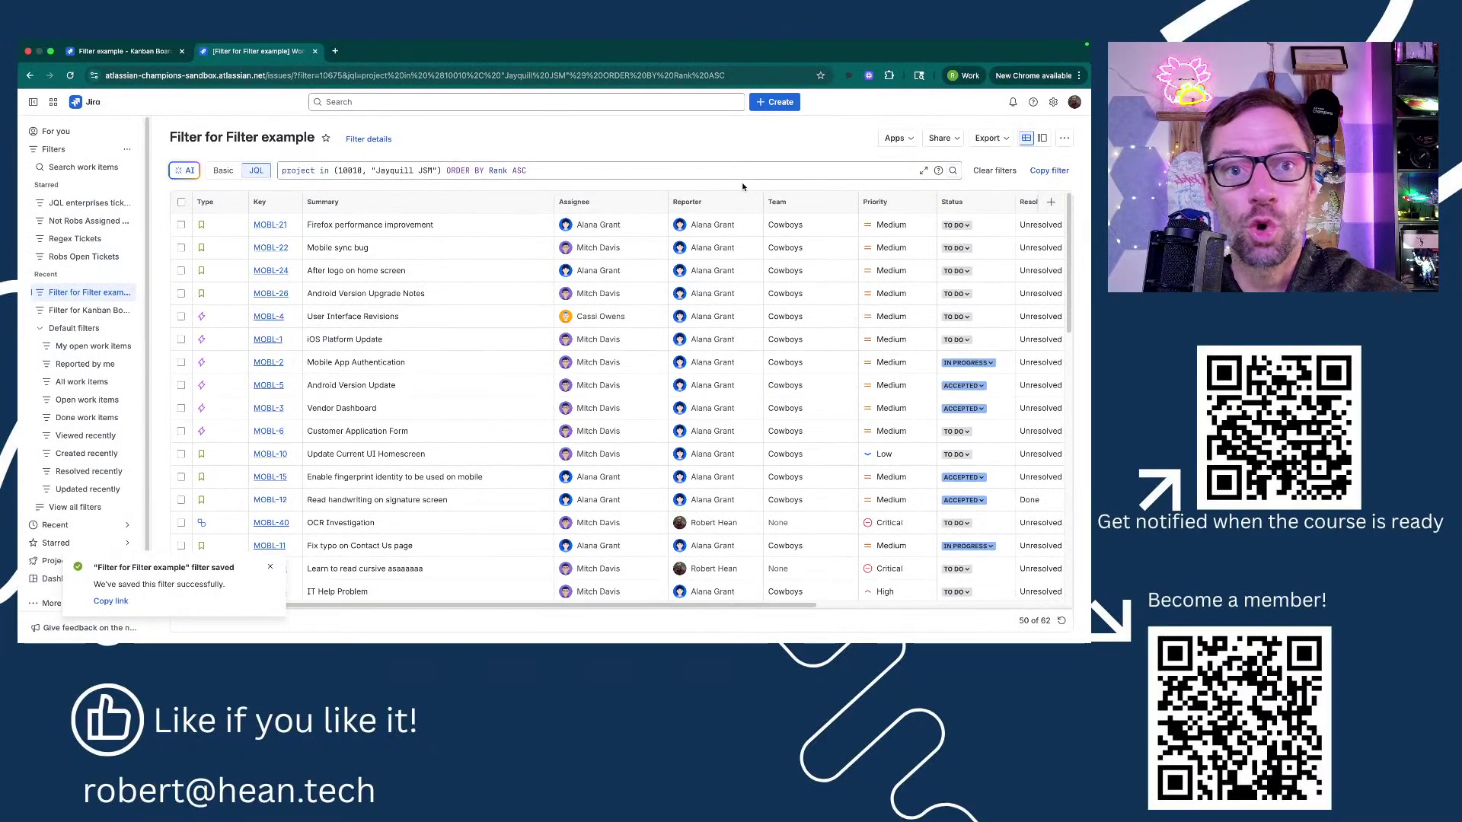
# Reload the Filter example board settings and check the updated filter query.
pyautogui.click(84, 51)
pyautogui.click(70, 75)
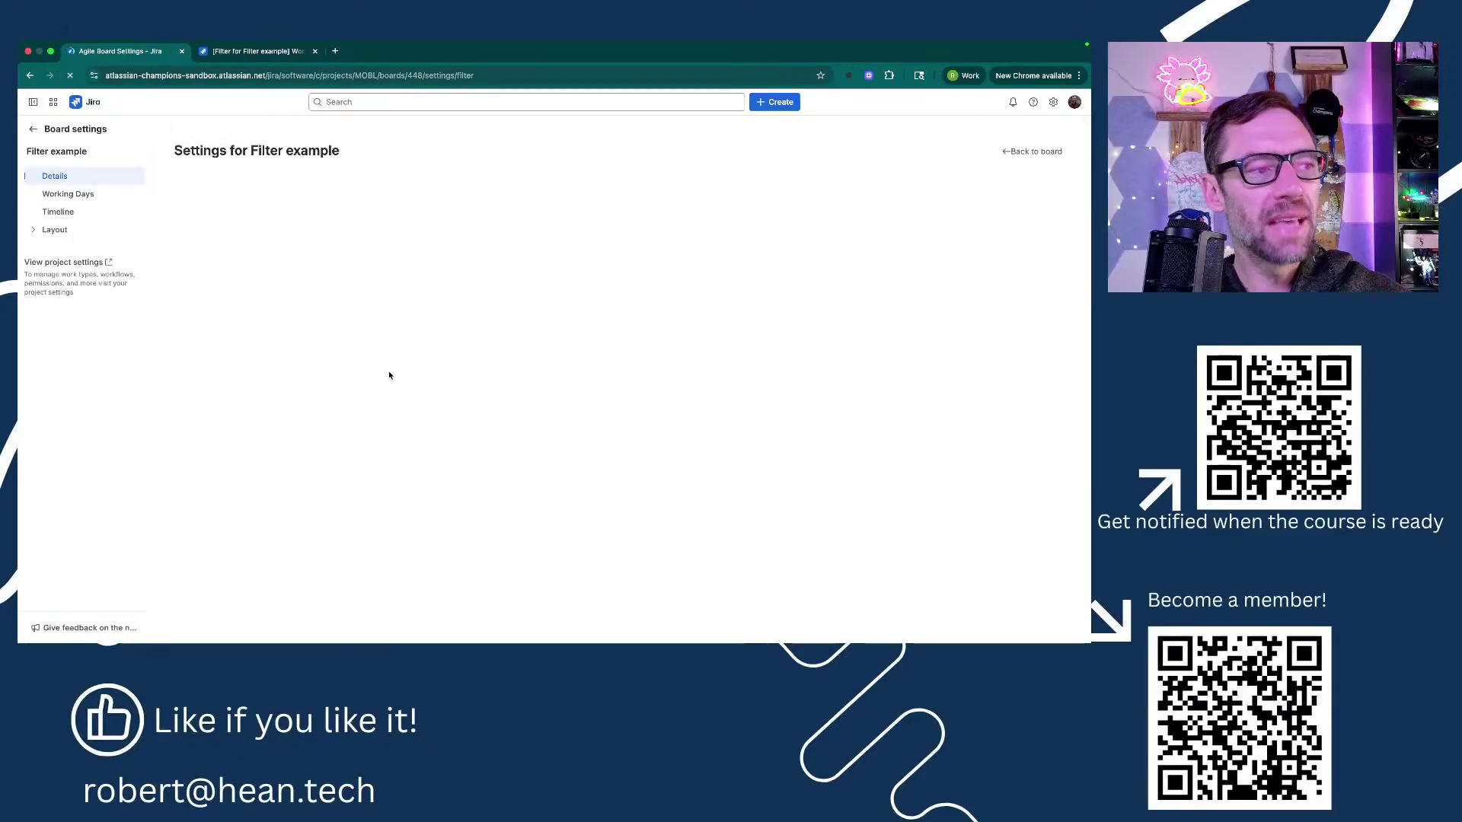
pyautogui.scroll(-5, 332, 393)
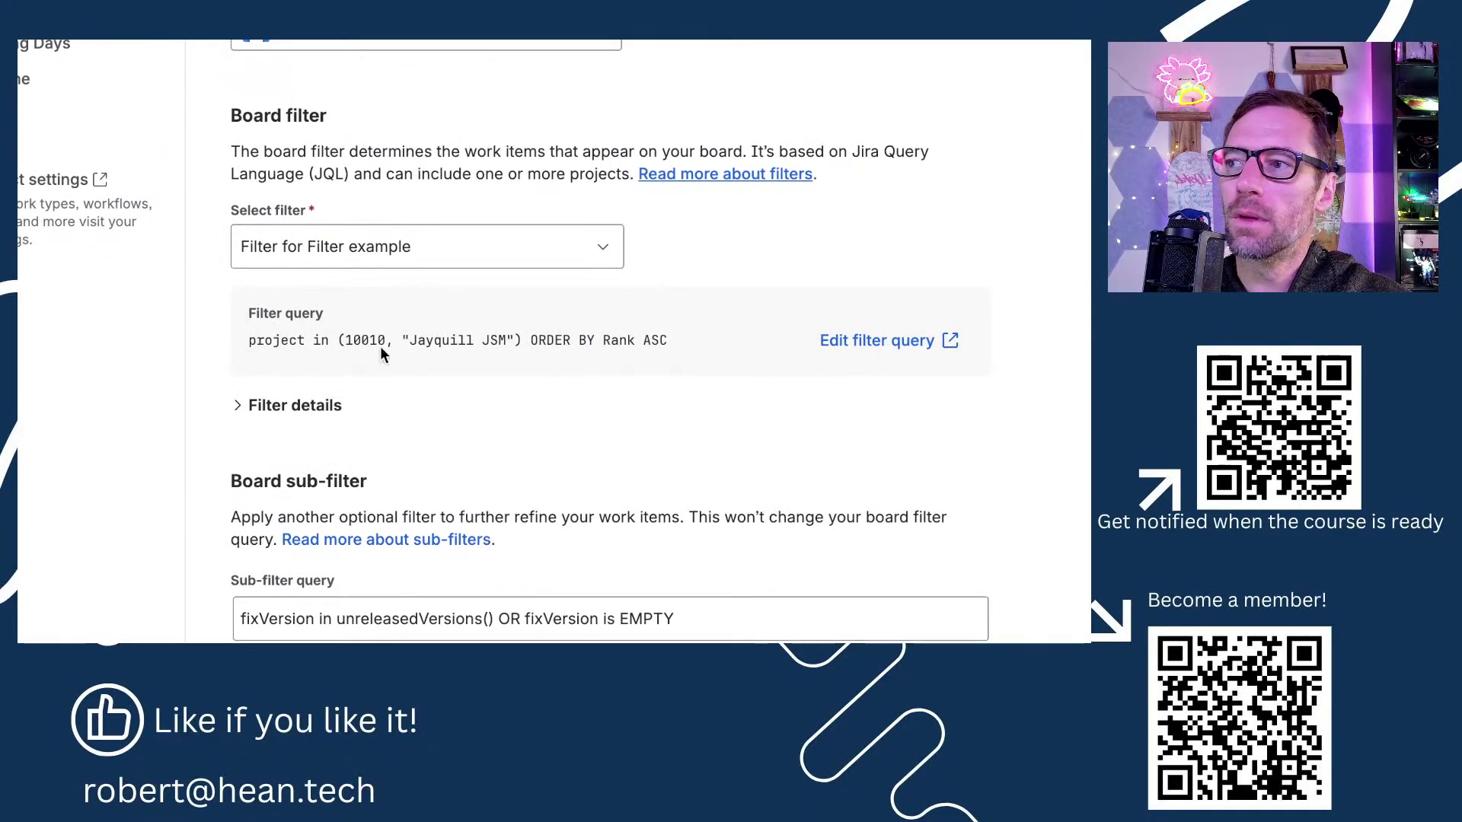
pyautogui.moveTo(287, 340); pyautogui.dragTo(586, 340)
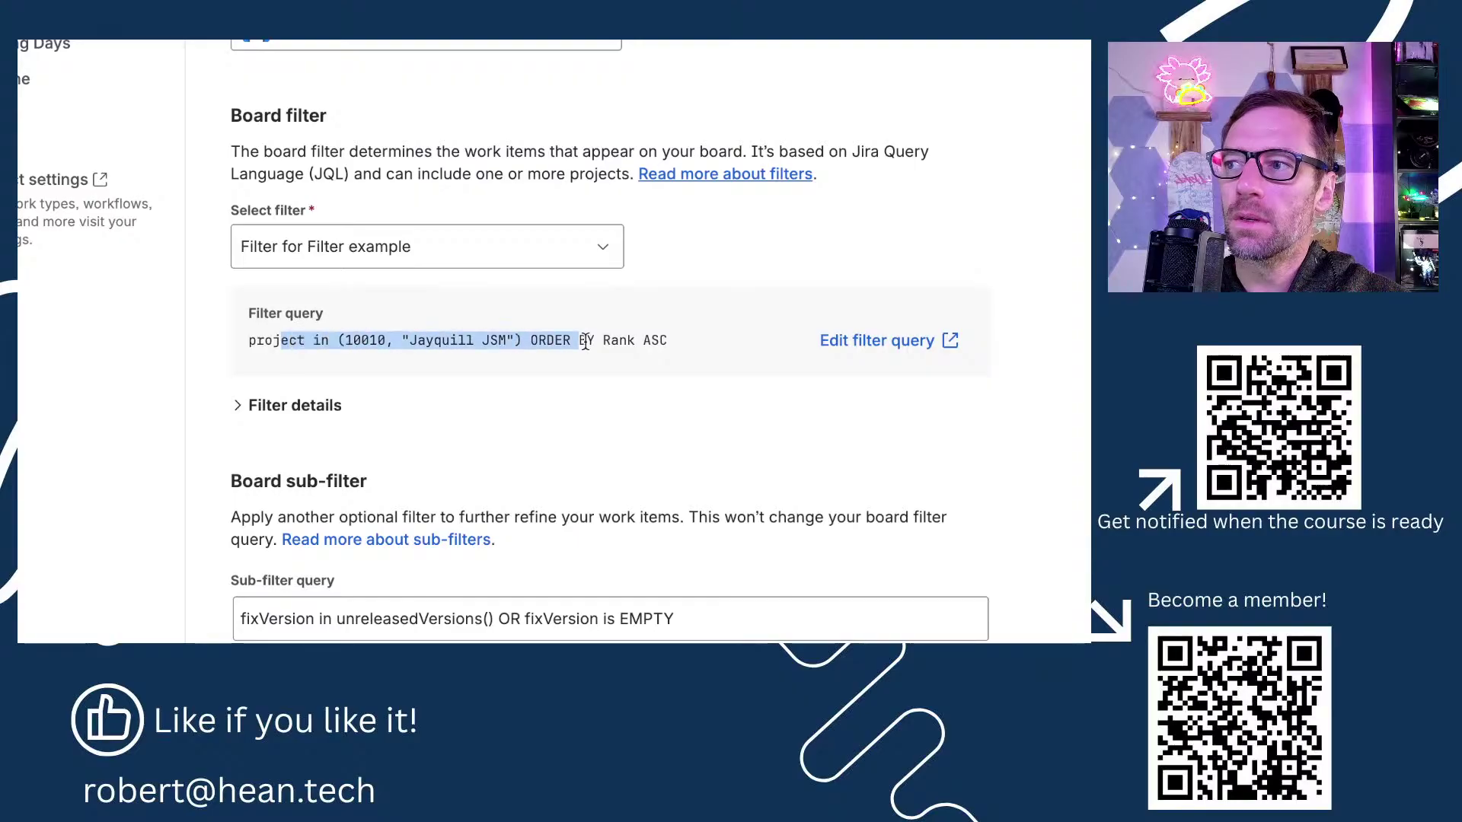
pyautogui.click(574, 365)
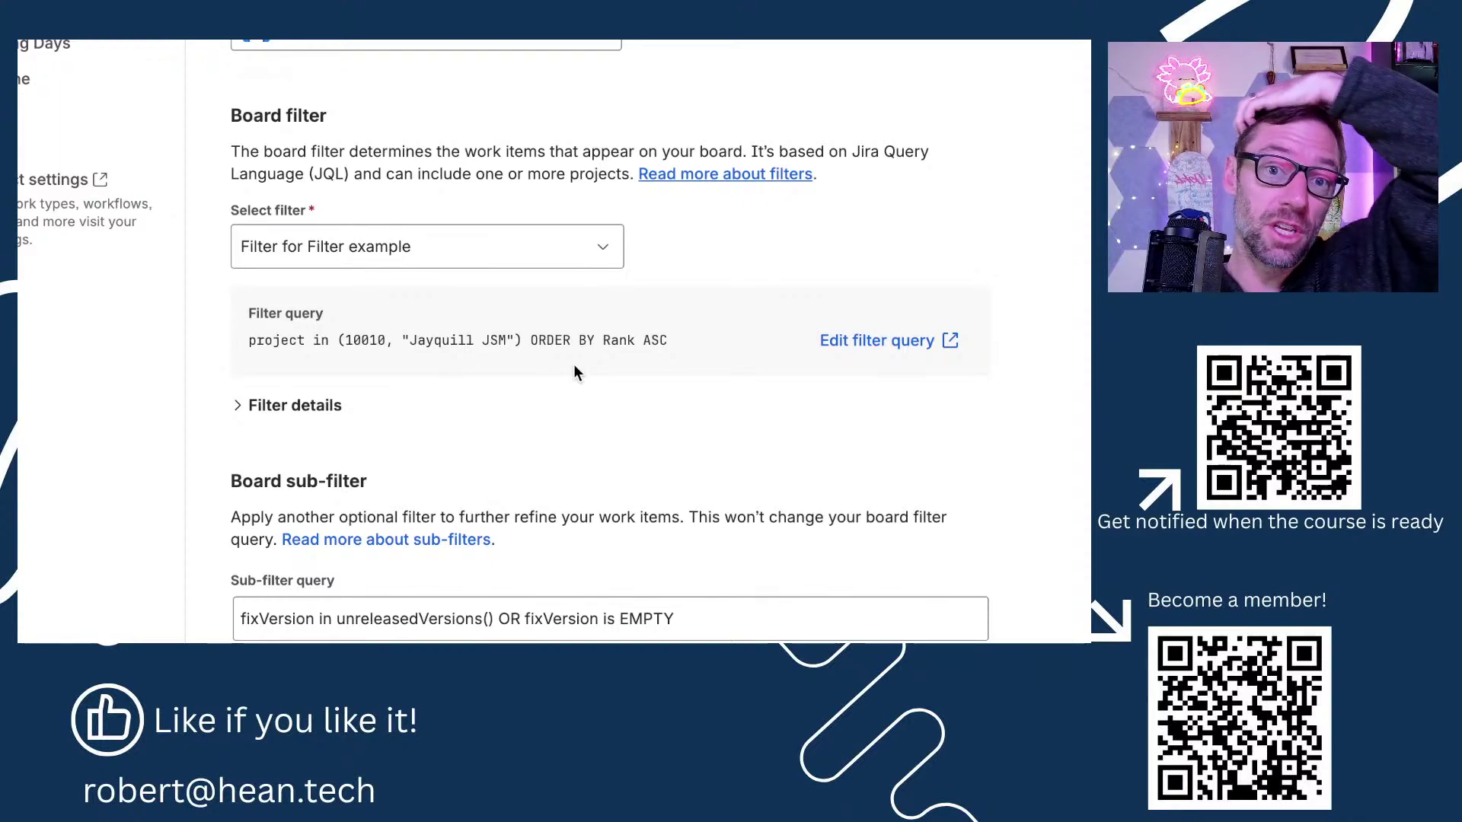
pyautogui.moveTo(593, 340); pyautogui.dragTo(285, 341)
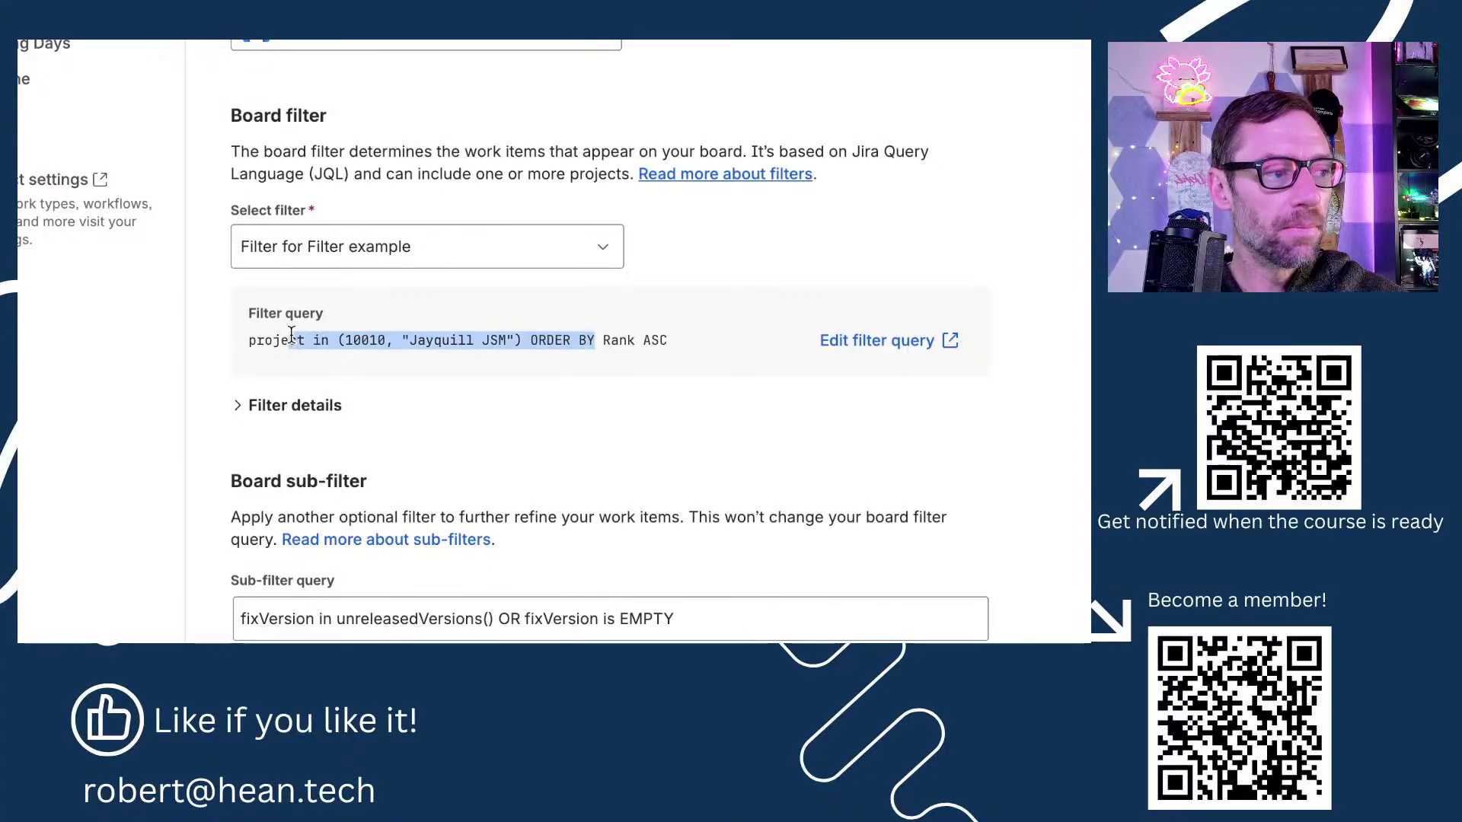
pyautogui.click(299, 340)
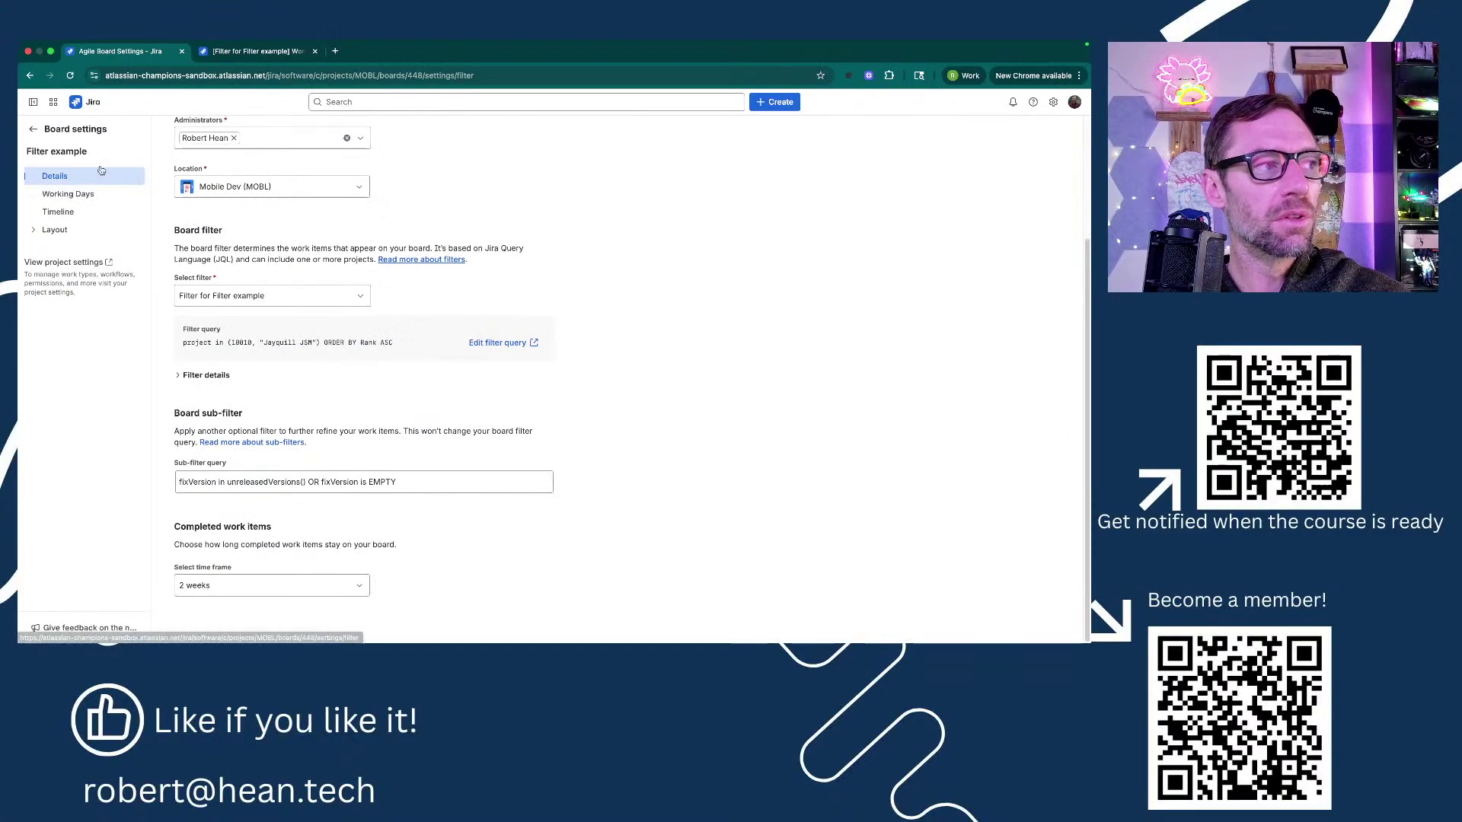
# Return to the Filter example Kanban board and group its work items by Projects.
pyautogui.click(33, 128)
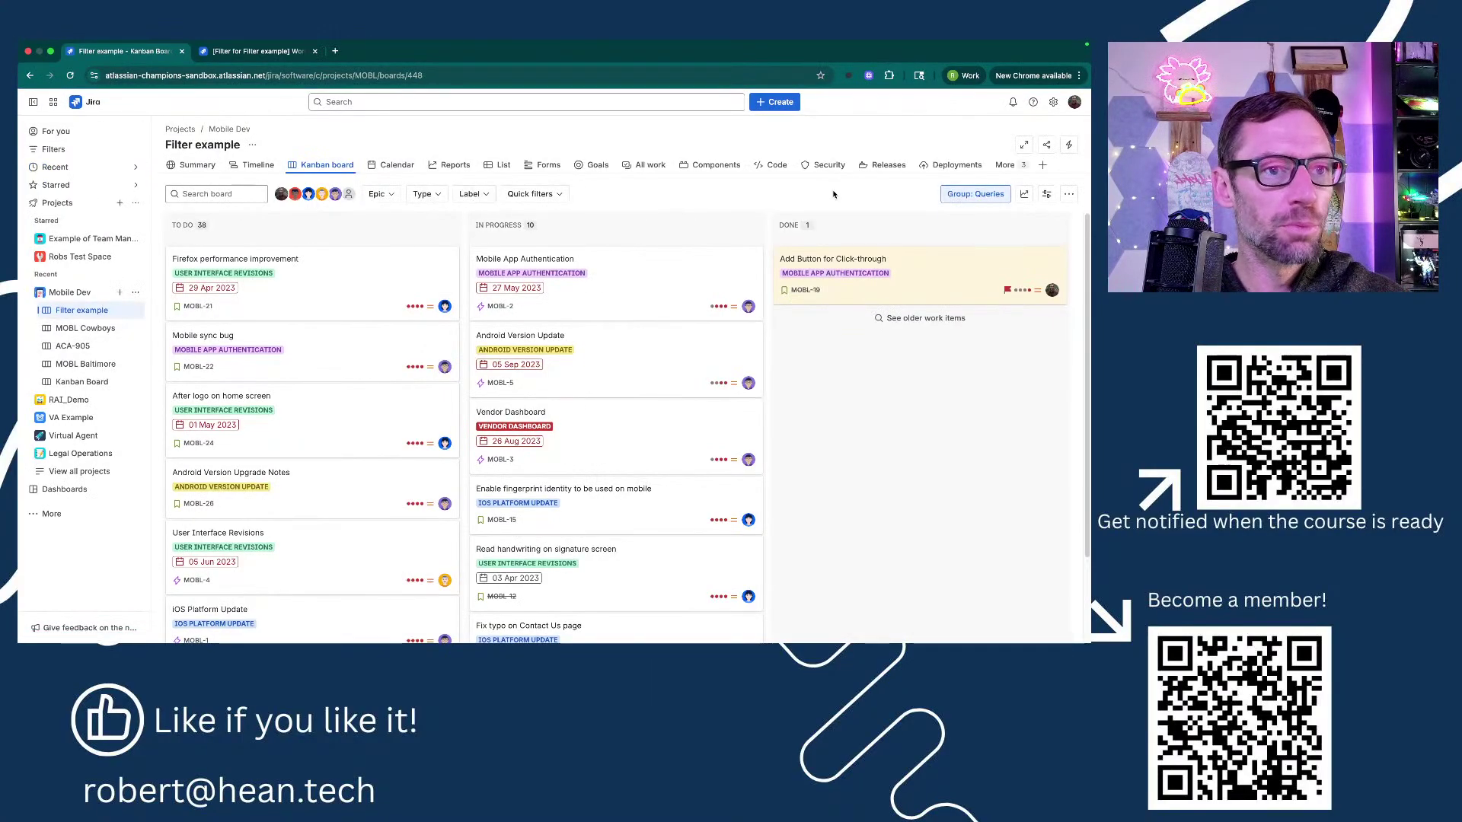
pyautogui.click(969, 195)
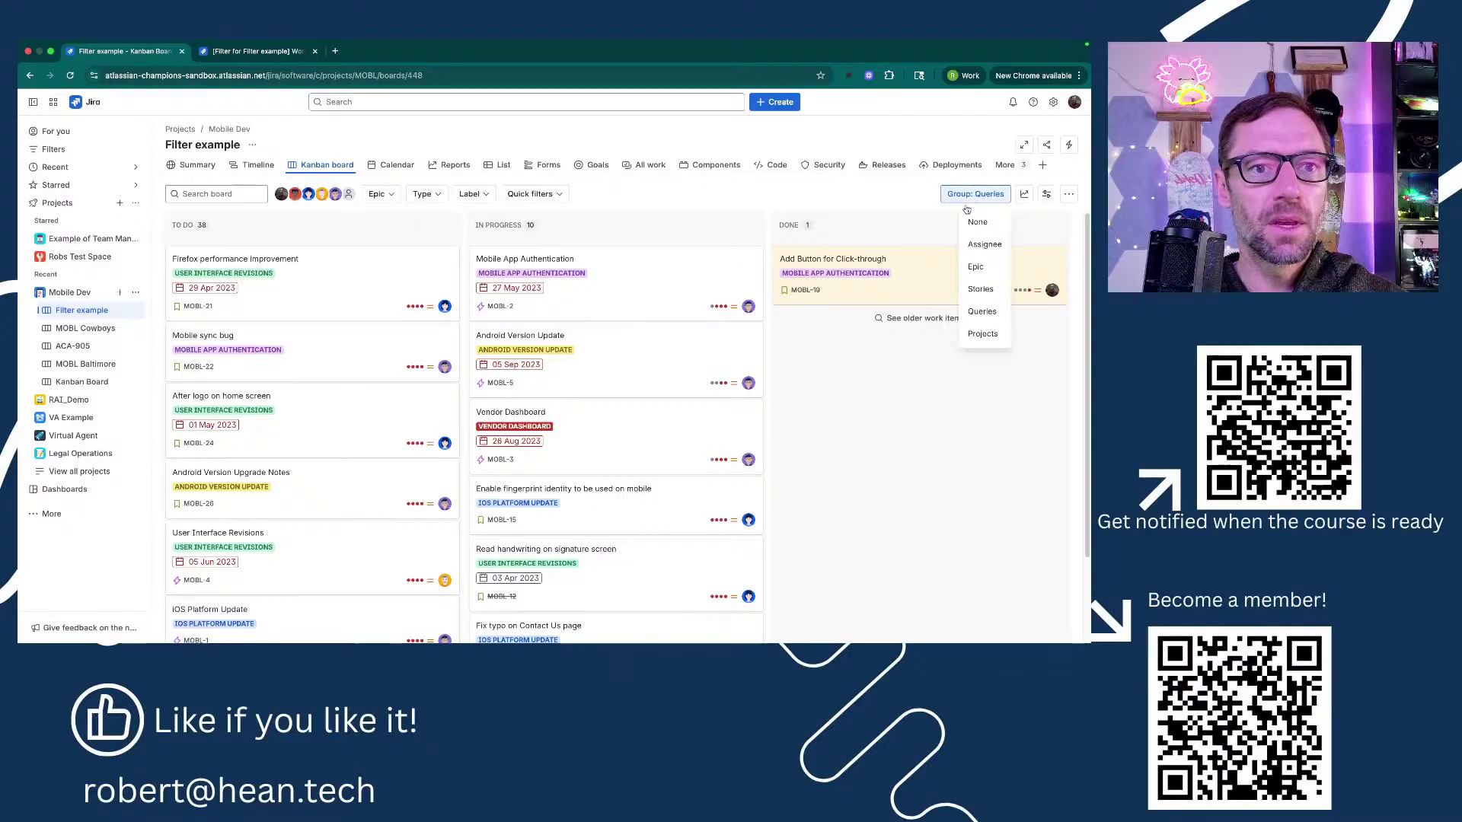
pyautogui.click(971, 338)
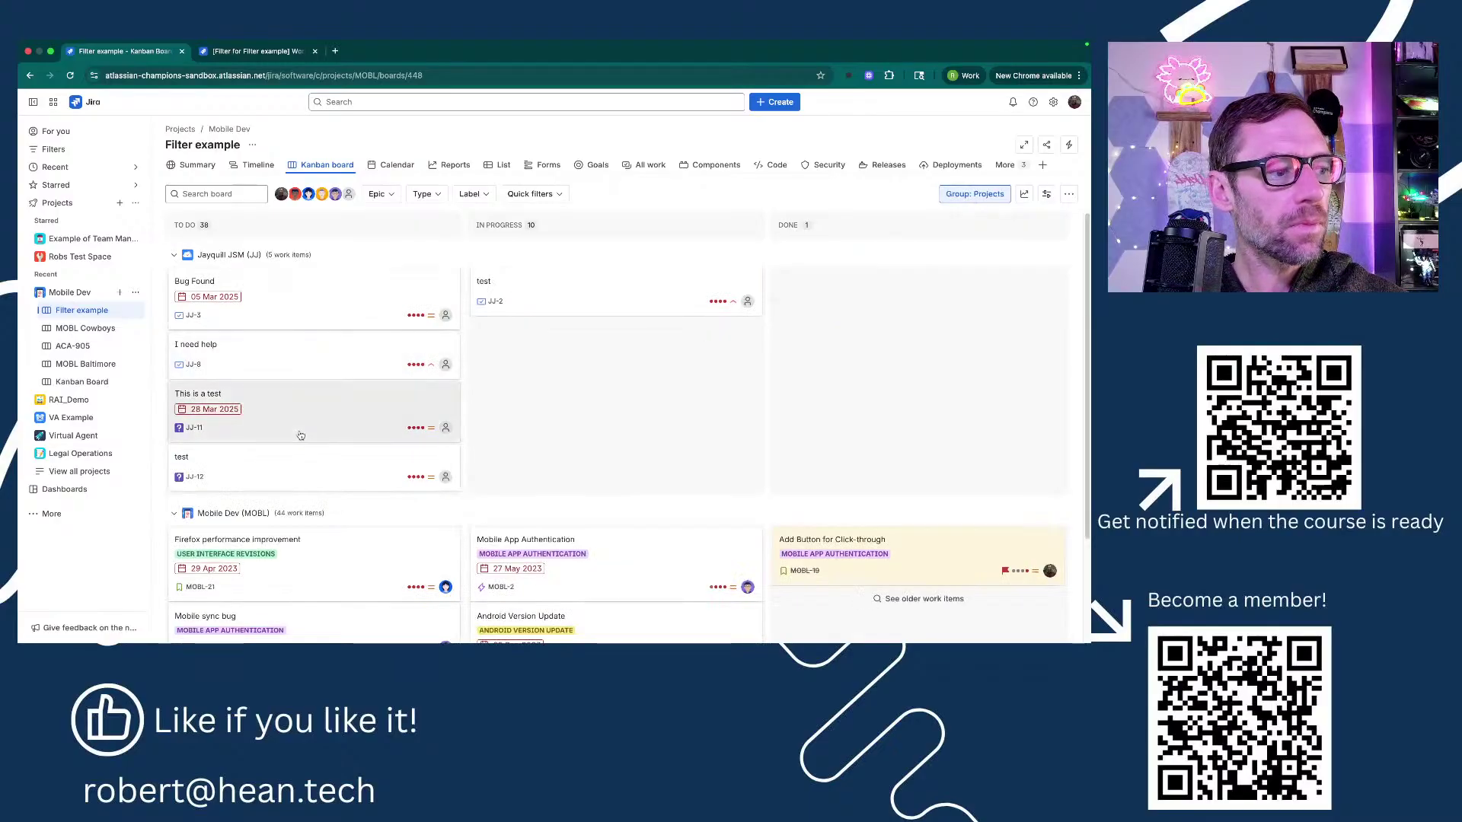
# Collapse the Jayquill JSM and Mobile Dev swimlanes to compare the project groups, and expand both again.
pyautogui.click(173, 255)
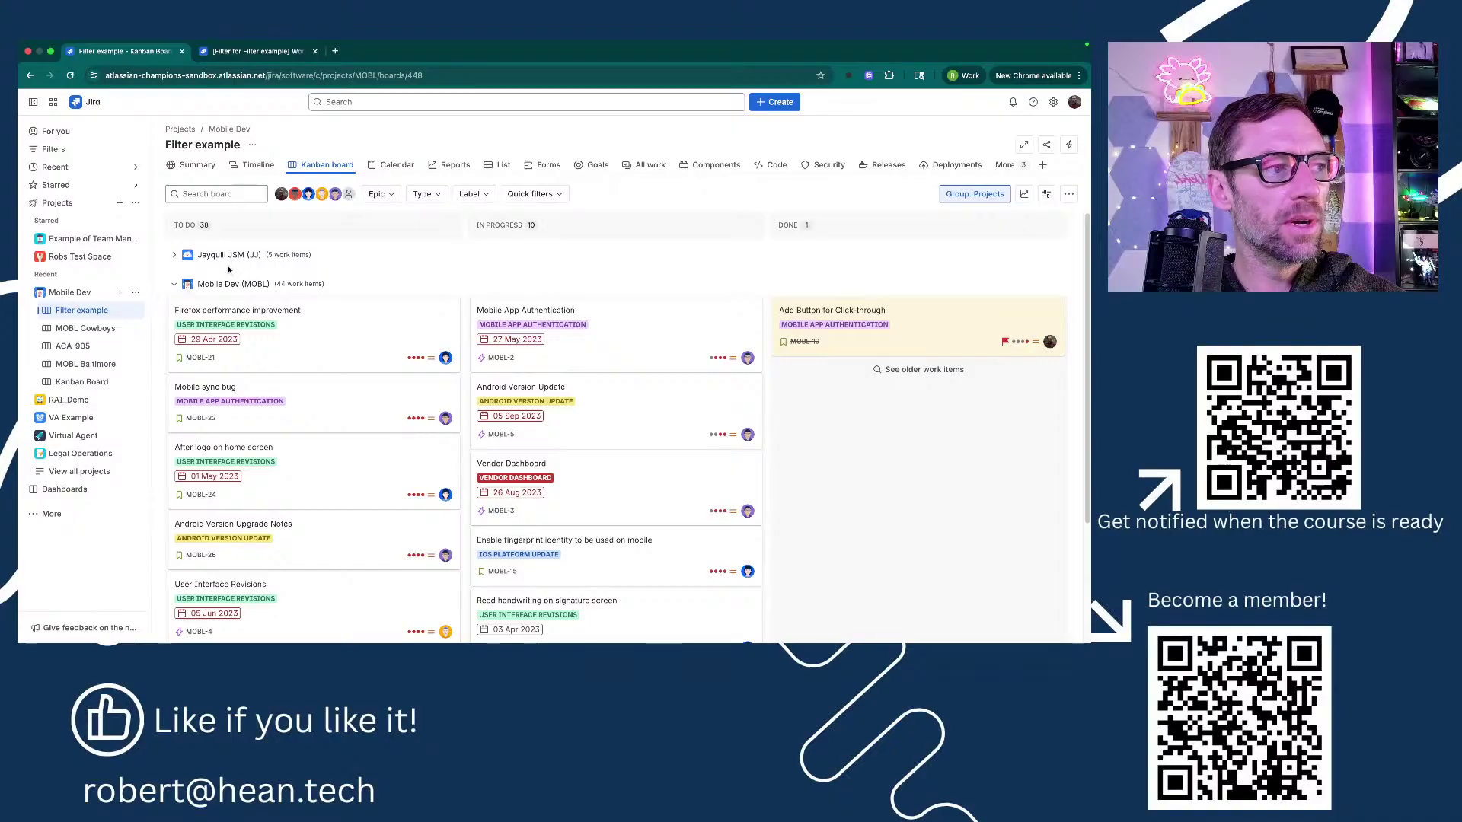
pyautogui.click(173, 286)
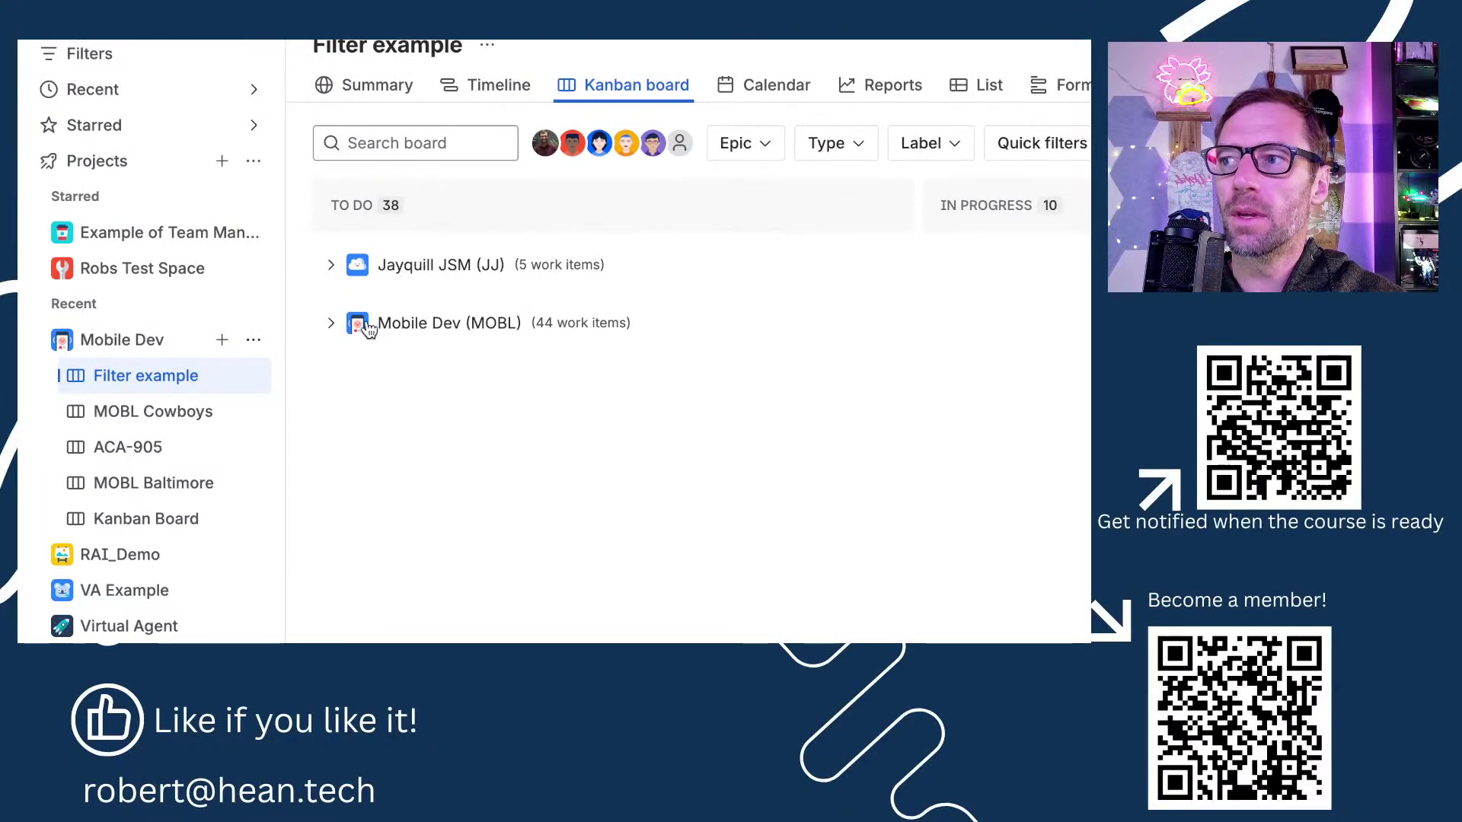
pyautogui.click(336, 325)
pyautogui.click(330, 265)
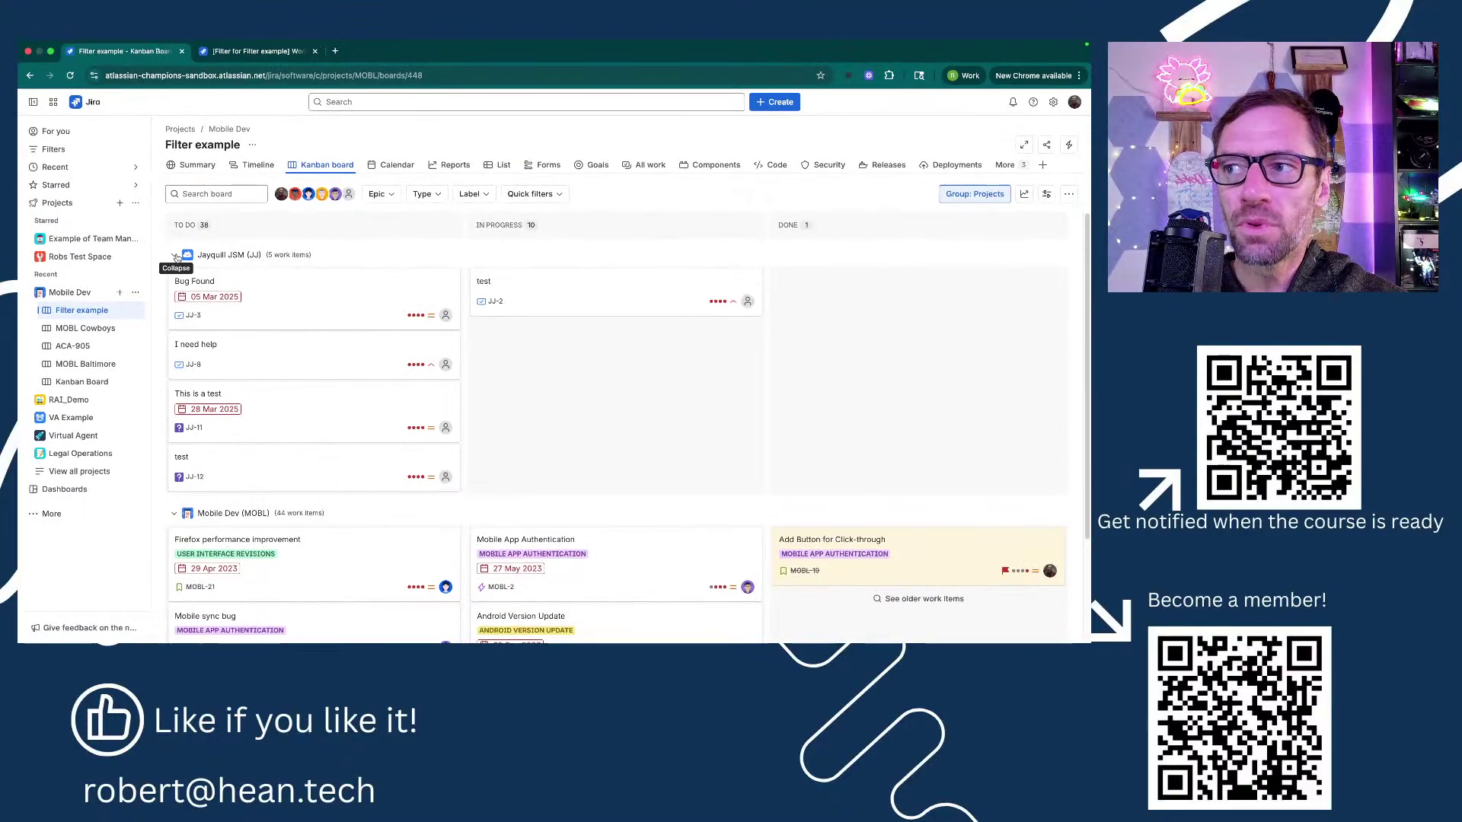
# Reopen the Filter example board settings and review the location, board filter and sub-filter.
pyautogui.click(137, 311)
pyautogui.click(169, 307)
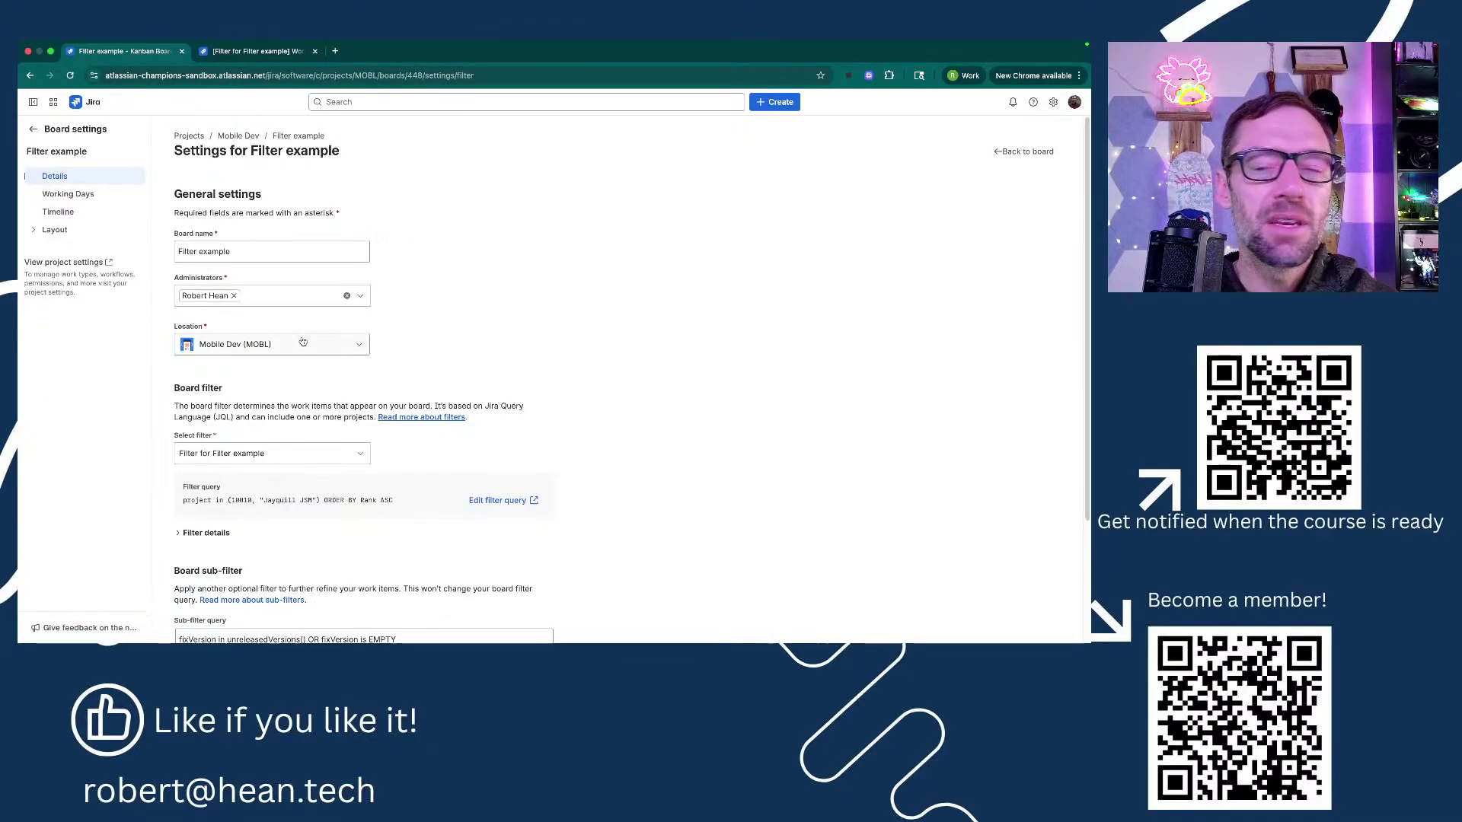
pyautogui.scroll(-3, 303, 341)
pyautogui.scroll(-1, 302, 340)
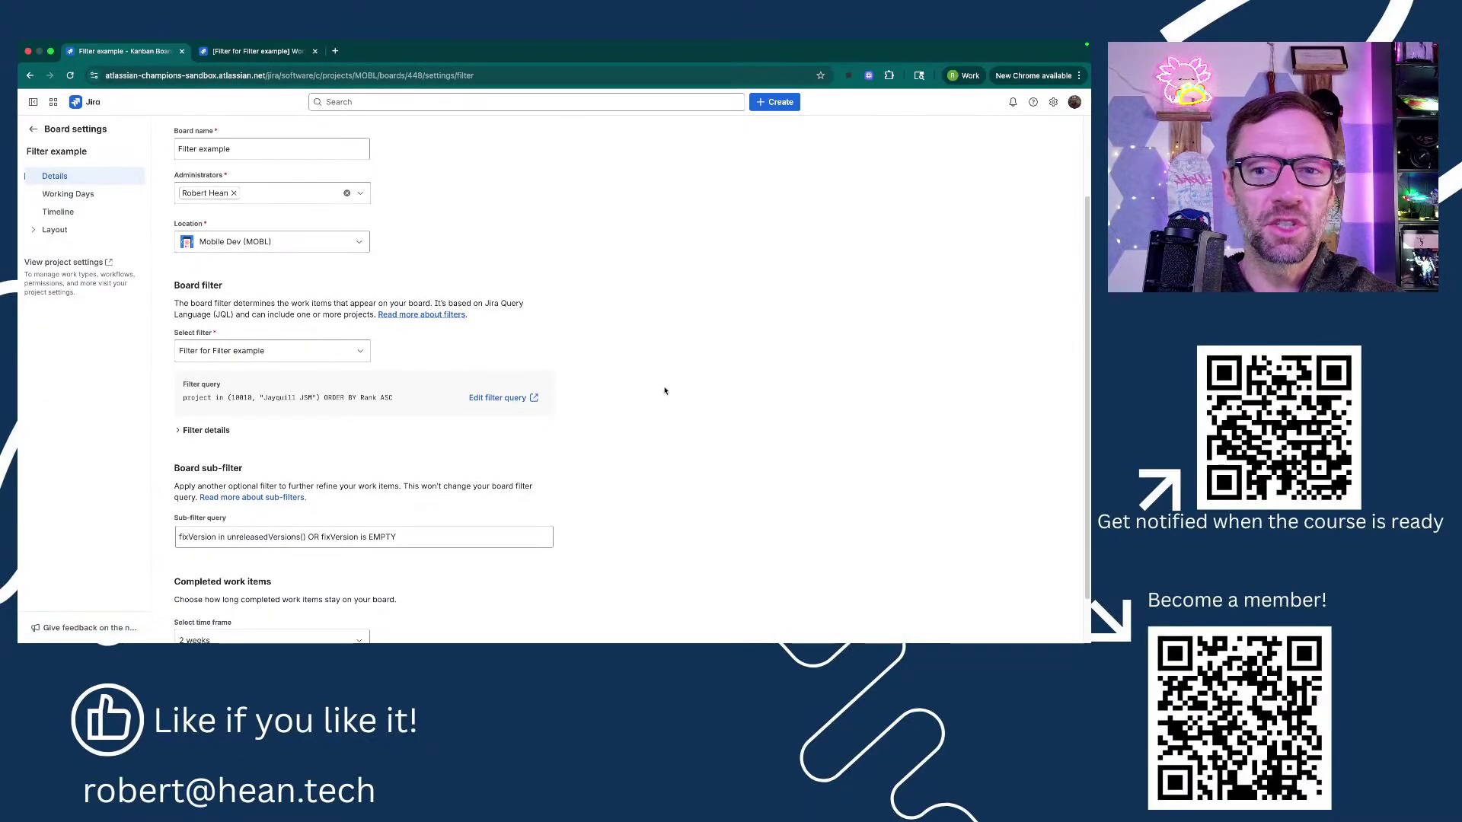
pyautogui.click(374, 706)
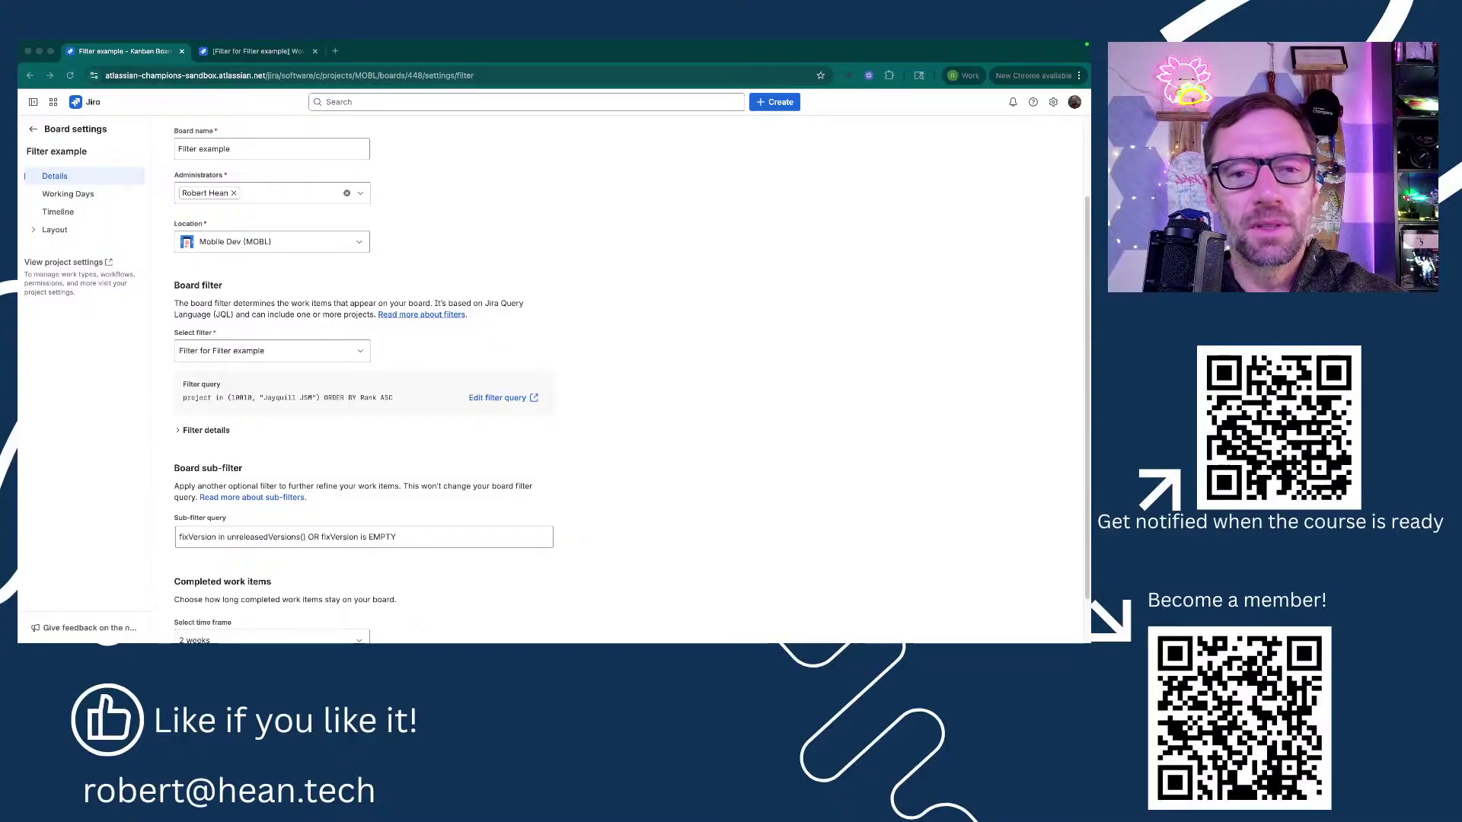
# Compare the filter query in the board settings with the JQL on the Filter for Filter example page, examining its project clause.
pyautogui.moveTo(394, 398); pyautogui.dragTo(315, 400)
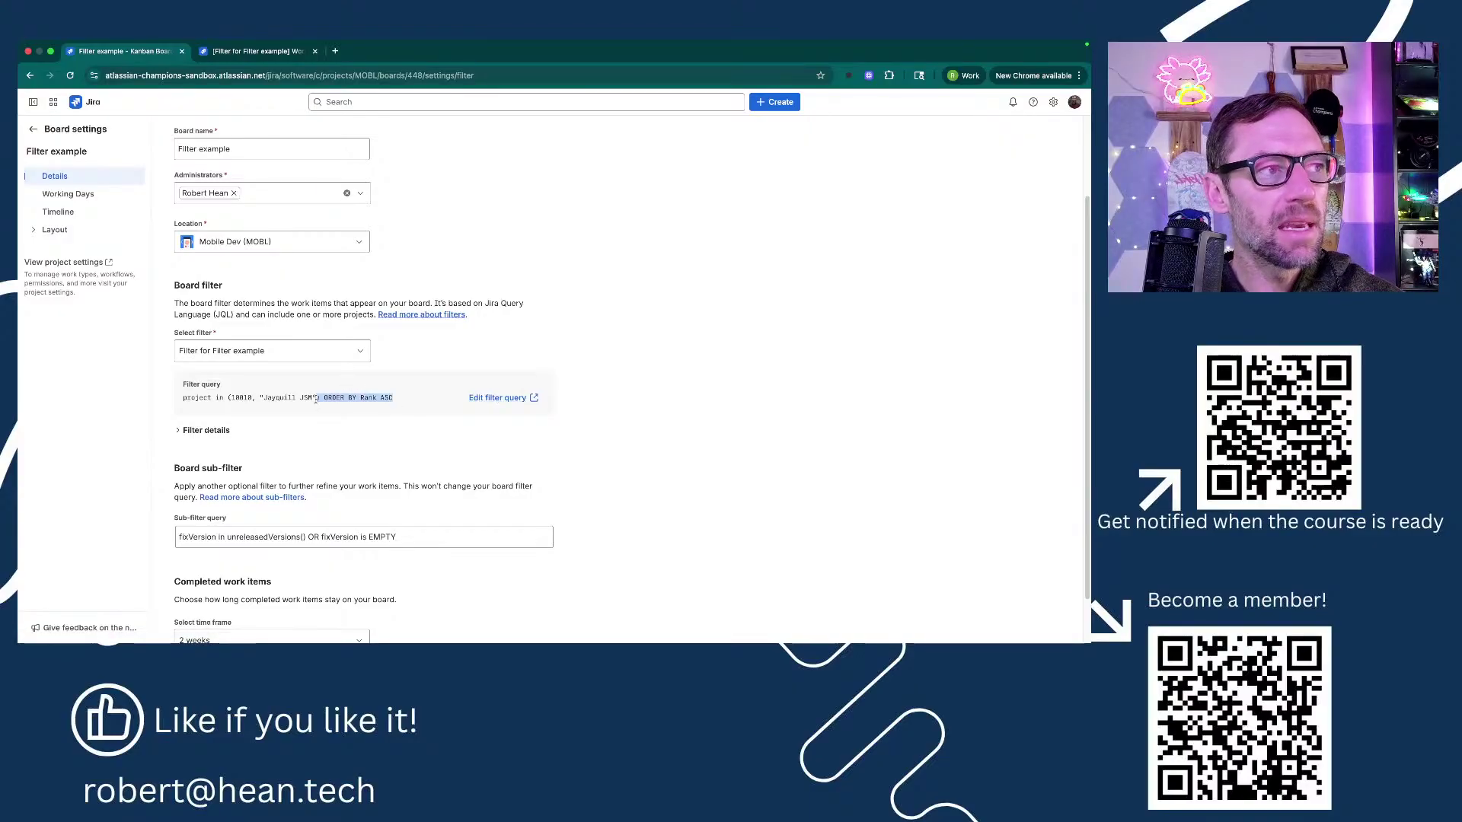
pyautogui.hotkey('ctrl', 'Tab')
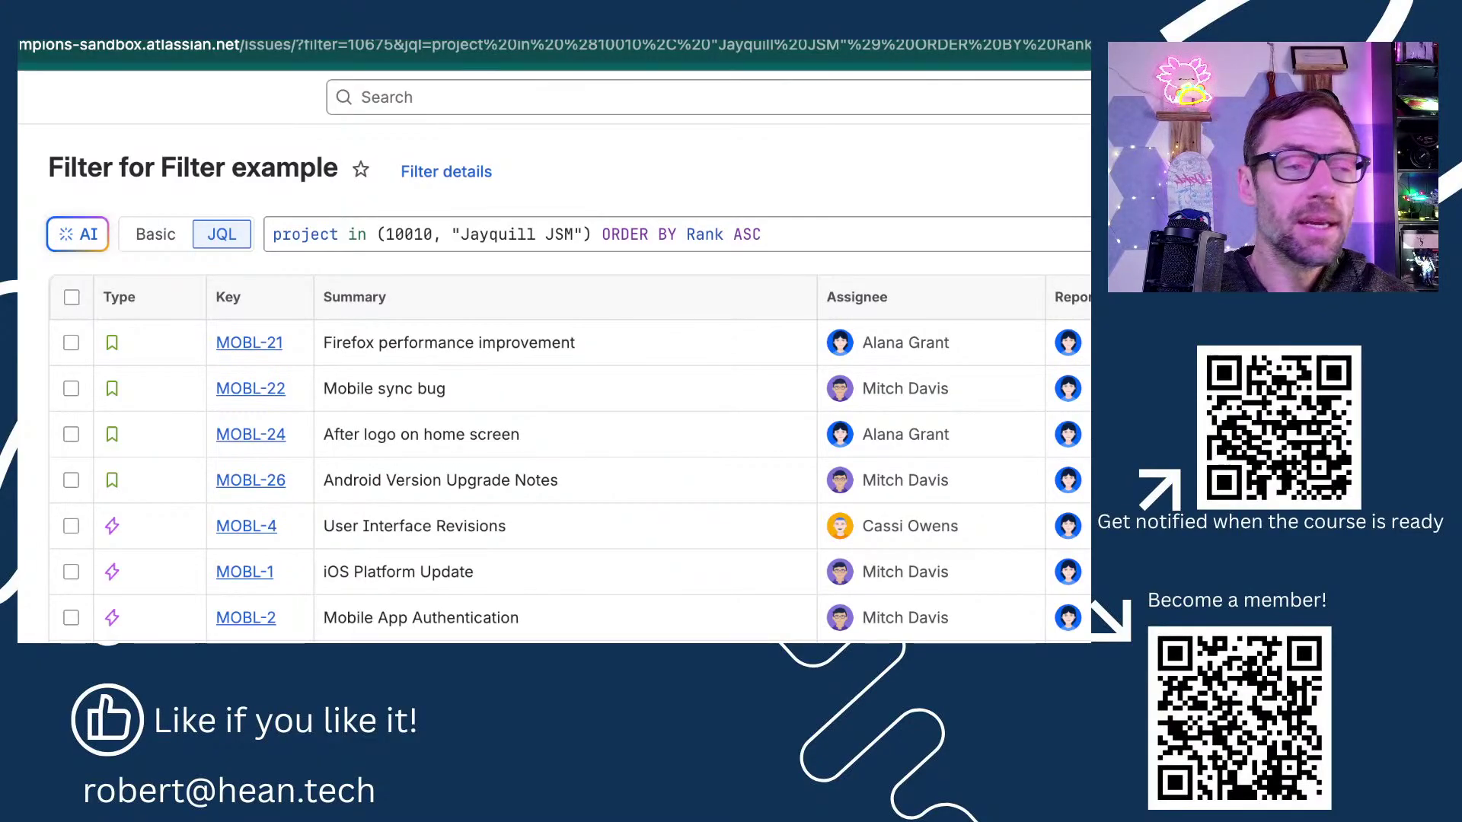
pyautogui.click(403, 234)
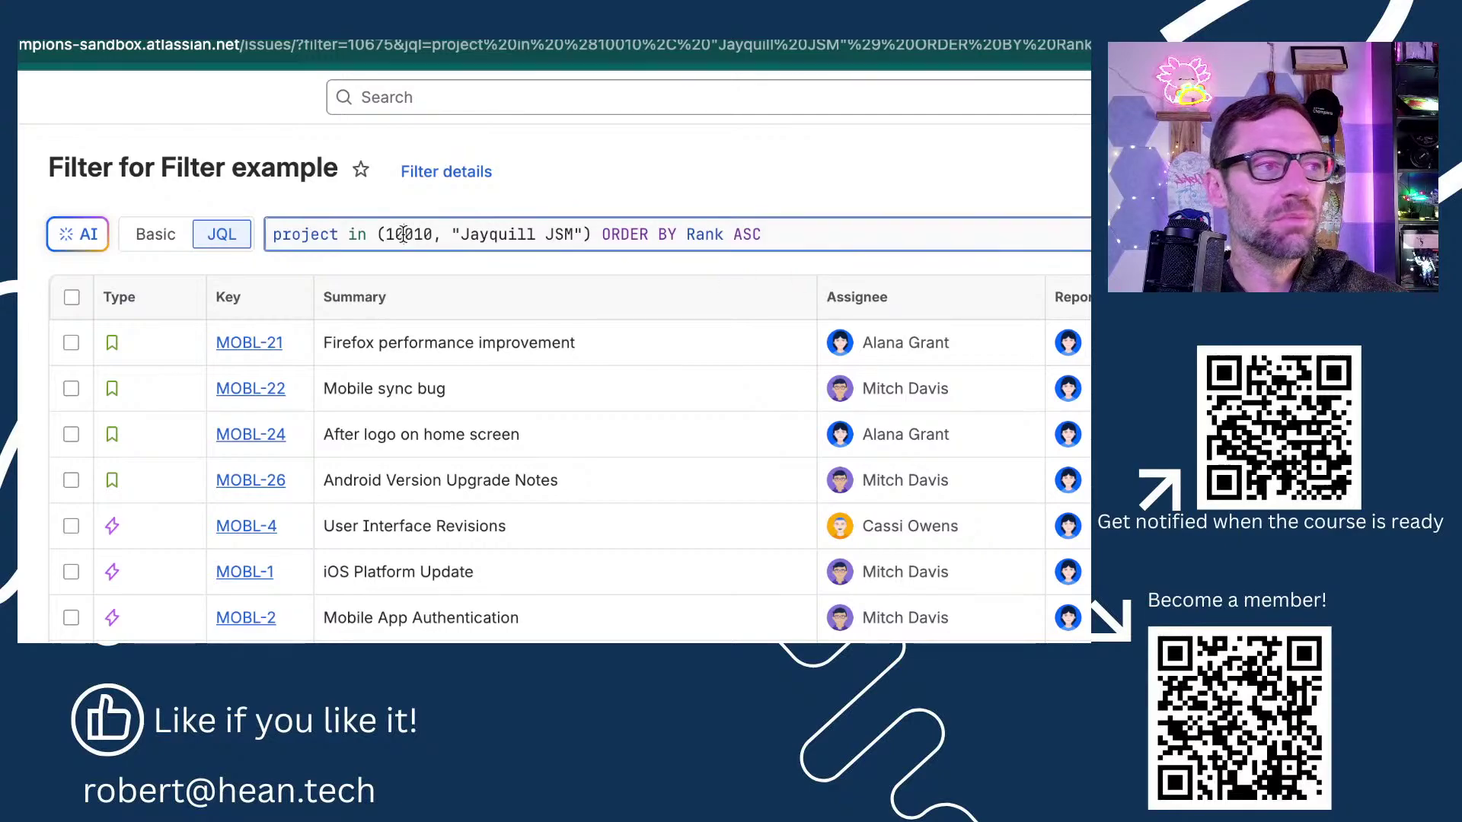
pyautogui.doubleClick(513, 233)
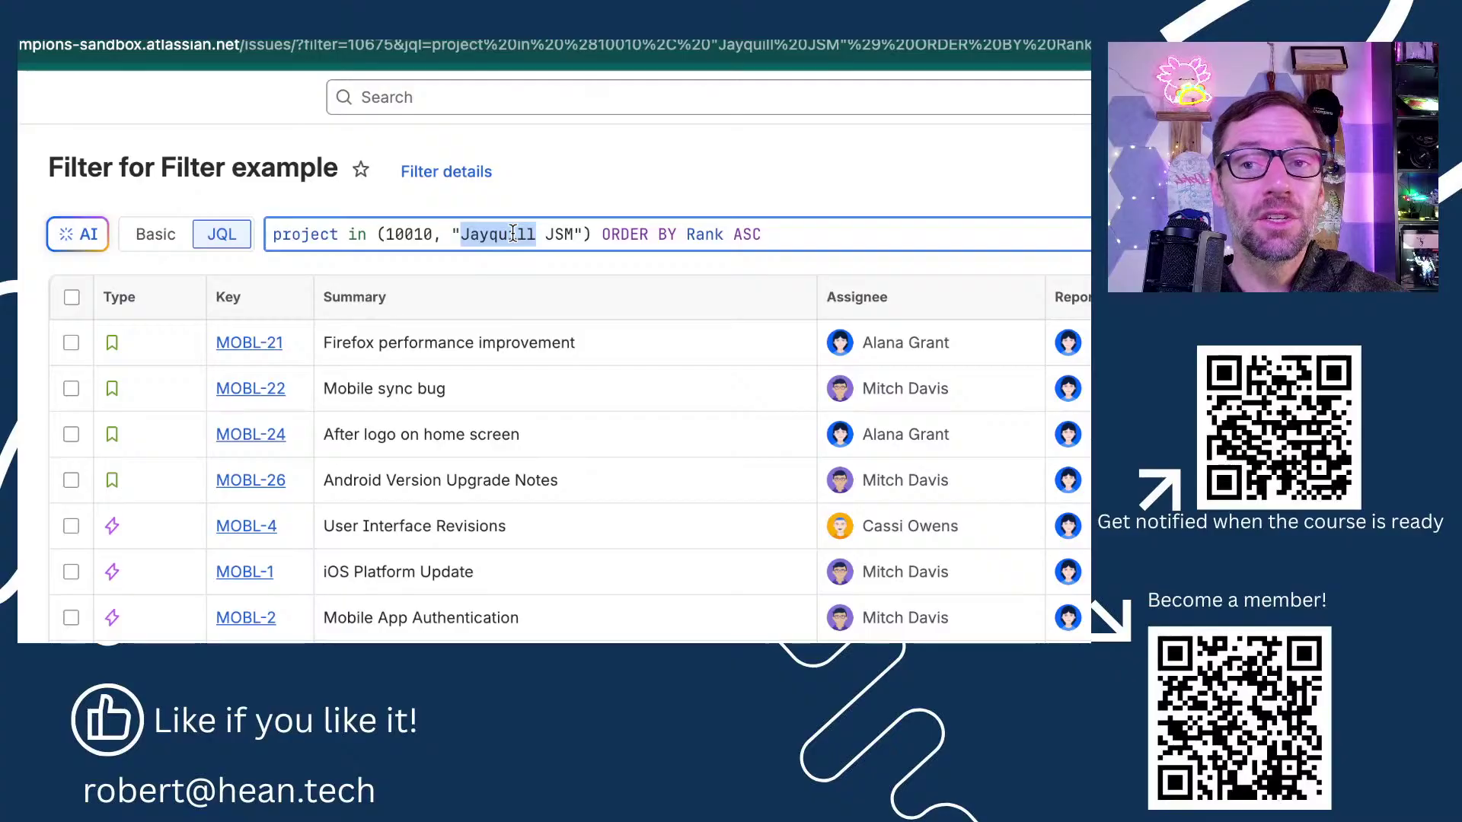
pyautogui.moveTo(602, 234); pyautogui.dragTo(358, 230)
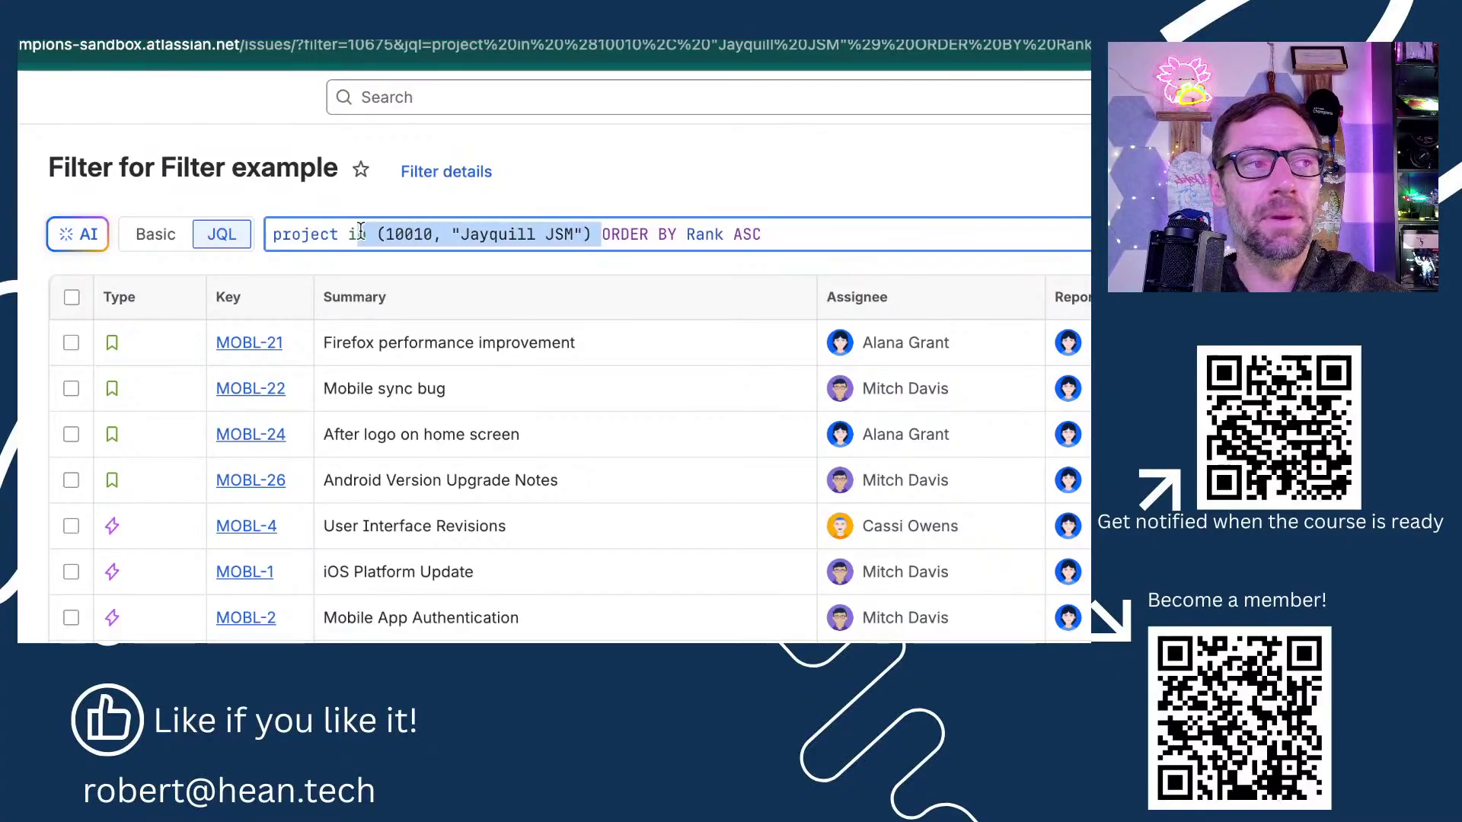
pyautogui.click(361, 232)
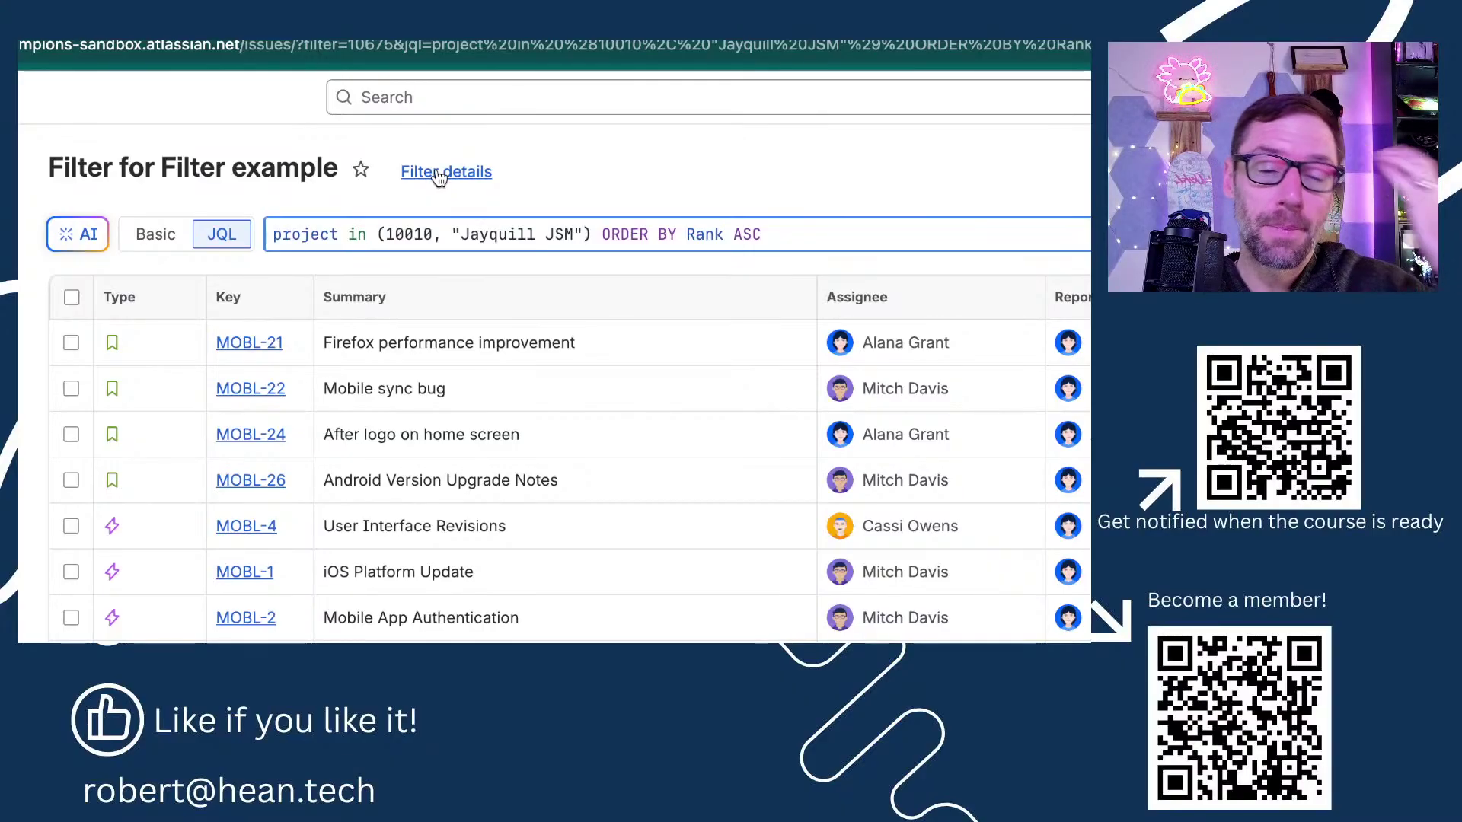
# Open the details of Filter for Filter example and examine its viewer and editor permissions.
pyautogui.click(440, 175)
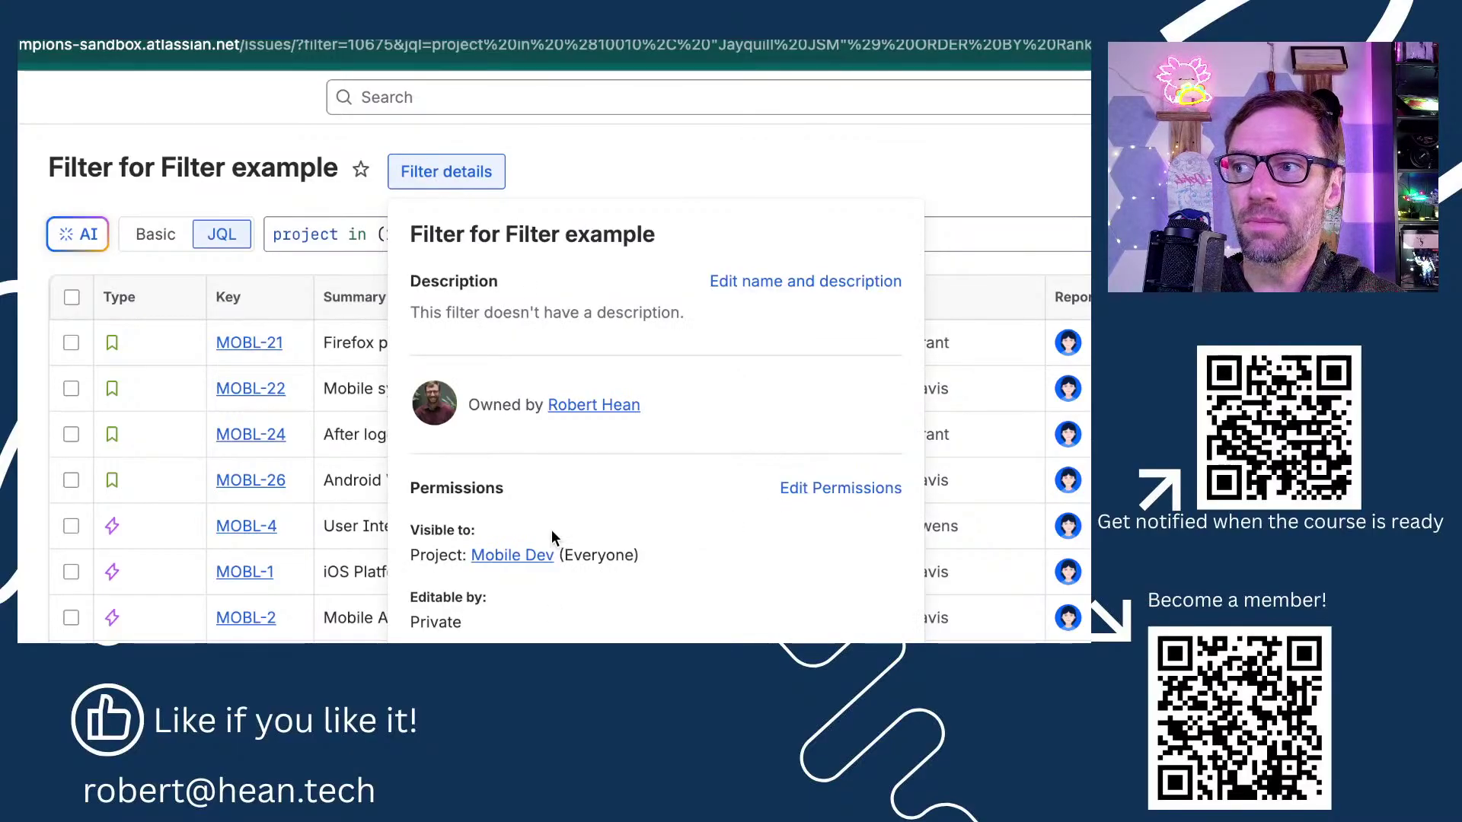
pyautogui.moveTo(408, 559)
pyautogui.mouseDown()
pyautogui.moveTo(609, 557)
pyautogui.moveTo(424, 552)
pyautogui.mouseUp()
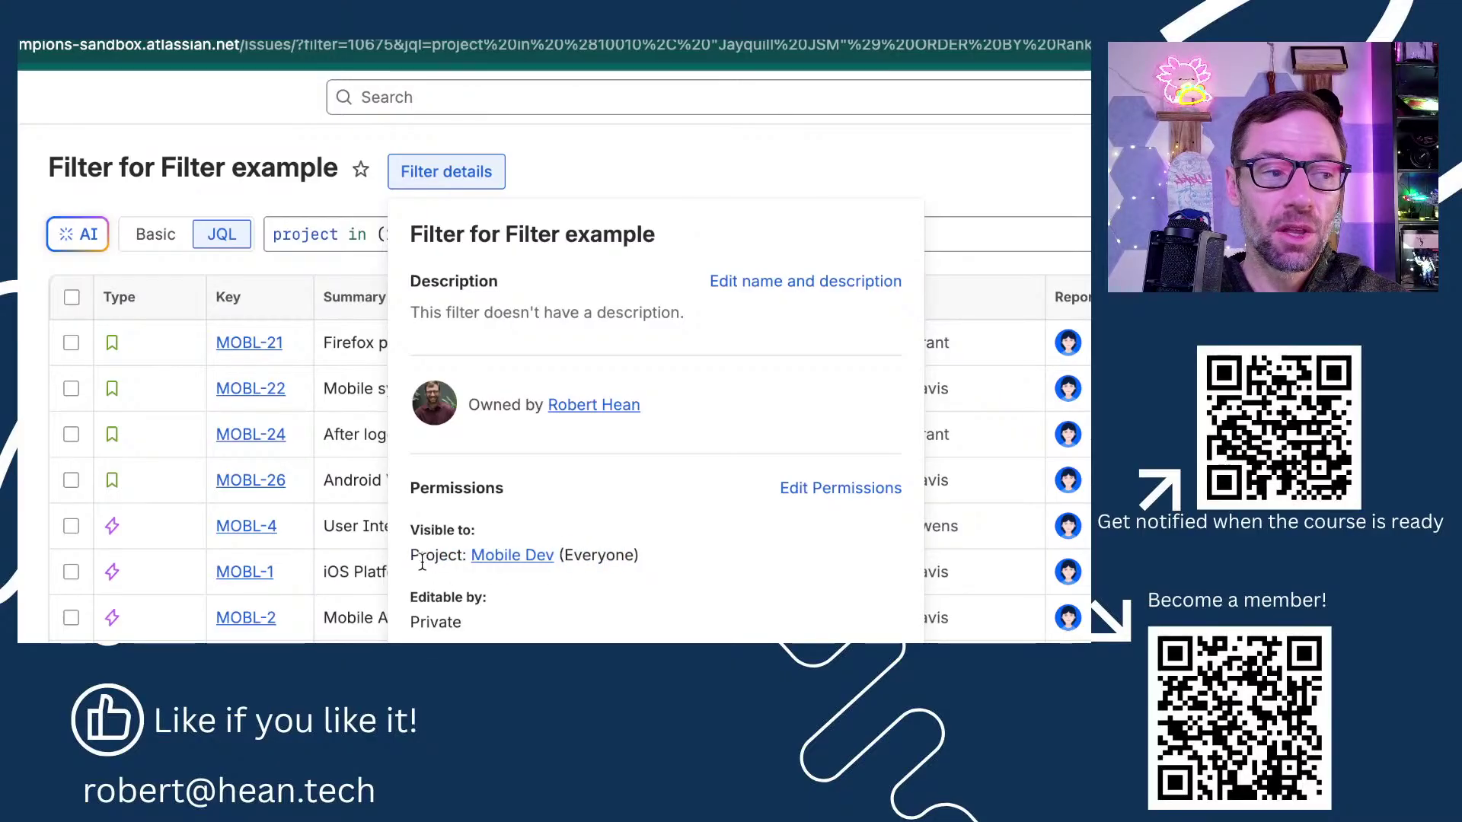
pyautogui.doubleClick(417, 559)
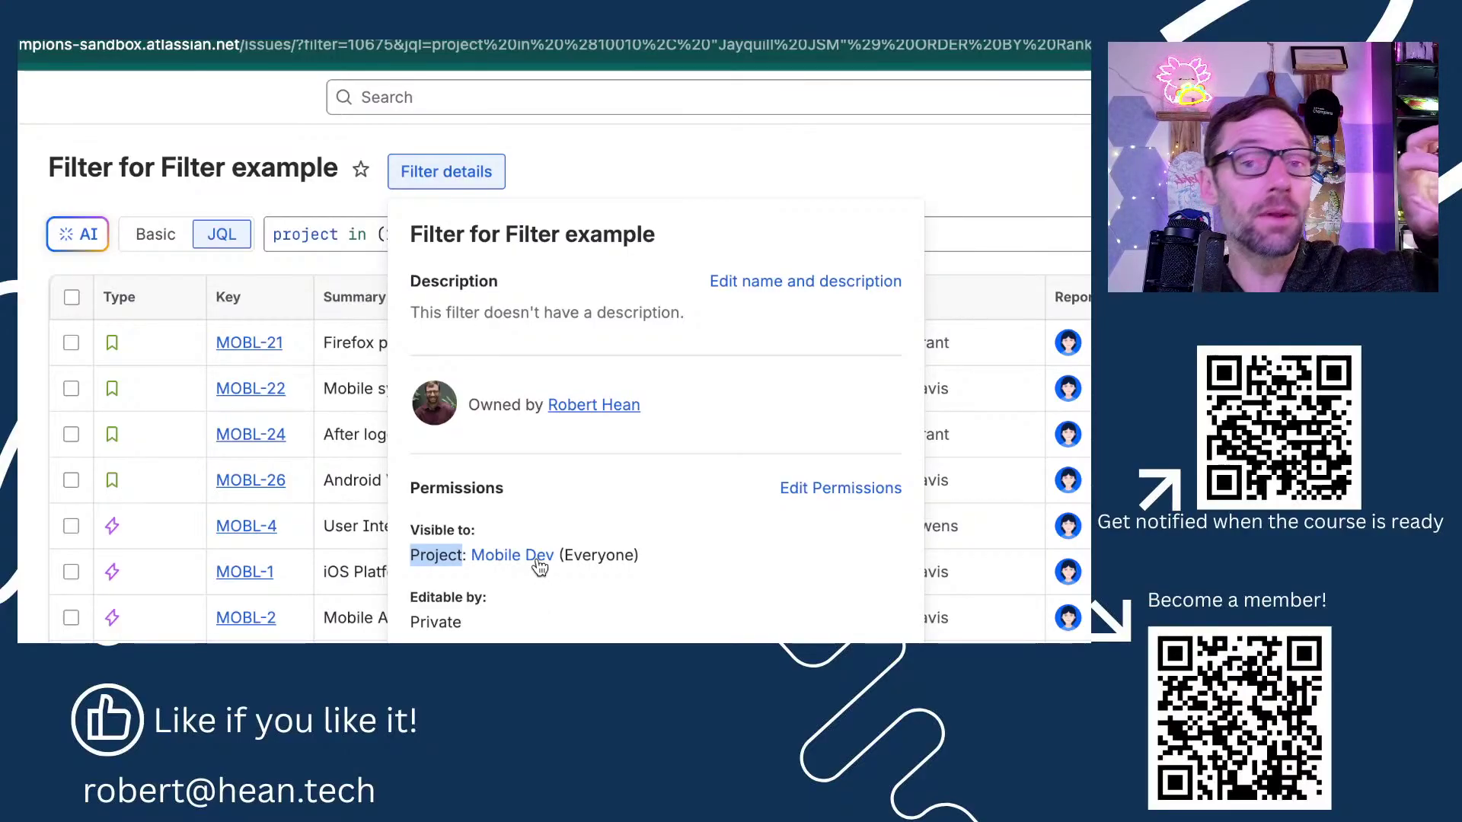
pyautogui.moveTo(664, 556); pyautogui.dragTo(495, 555)
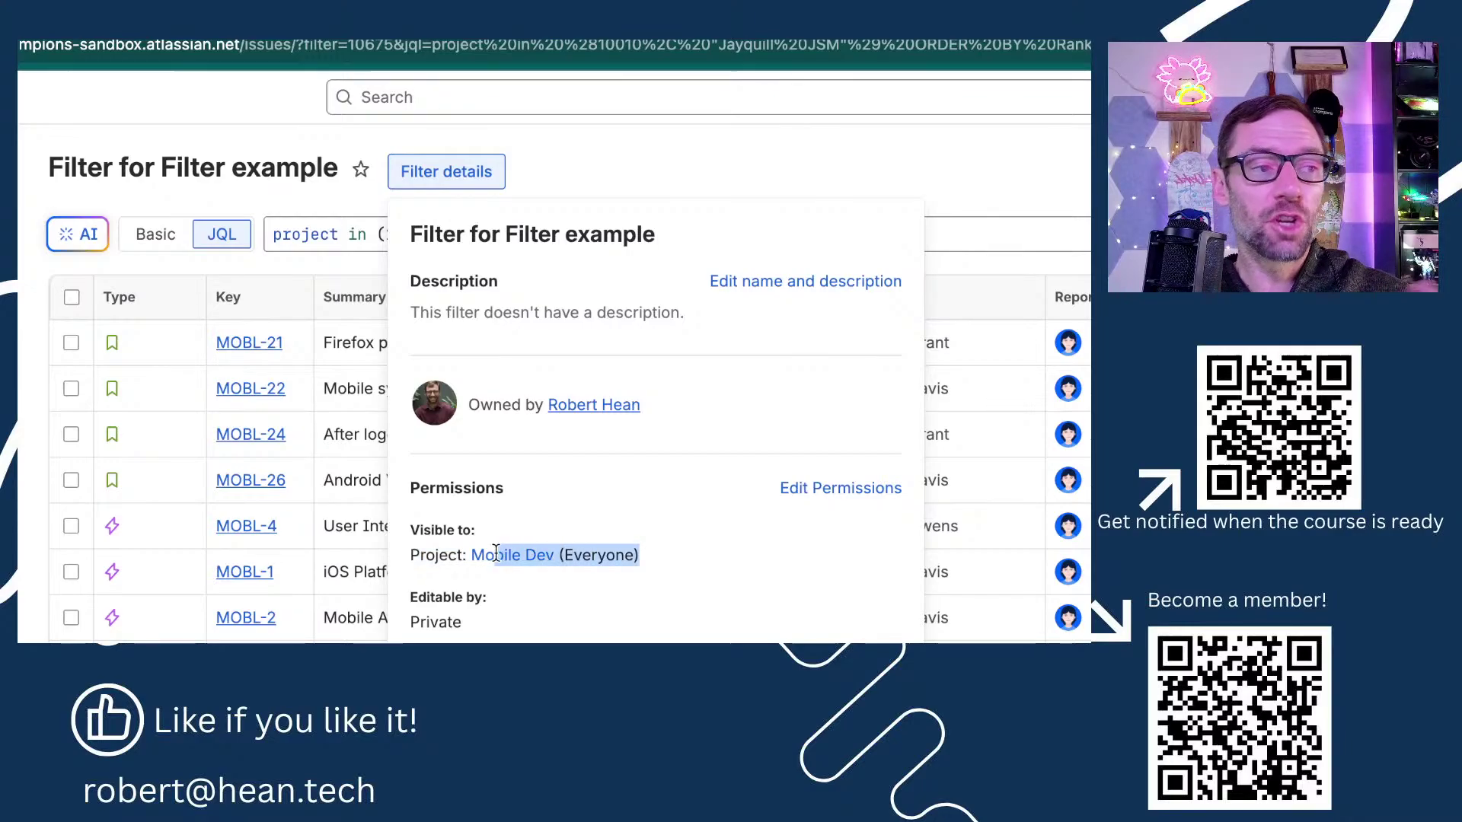
pyautogui.click(495, 554)
# Add the Jayquill JSM project with all roles as a viewer of Filter for Filter example and save the permissions.
pyautogui.click(825, 489)
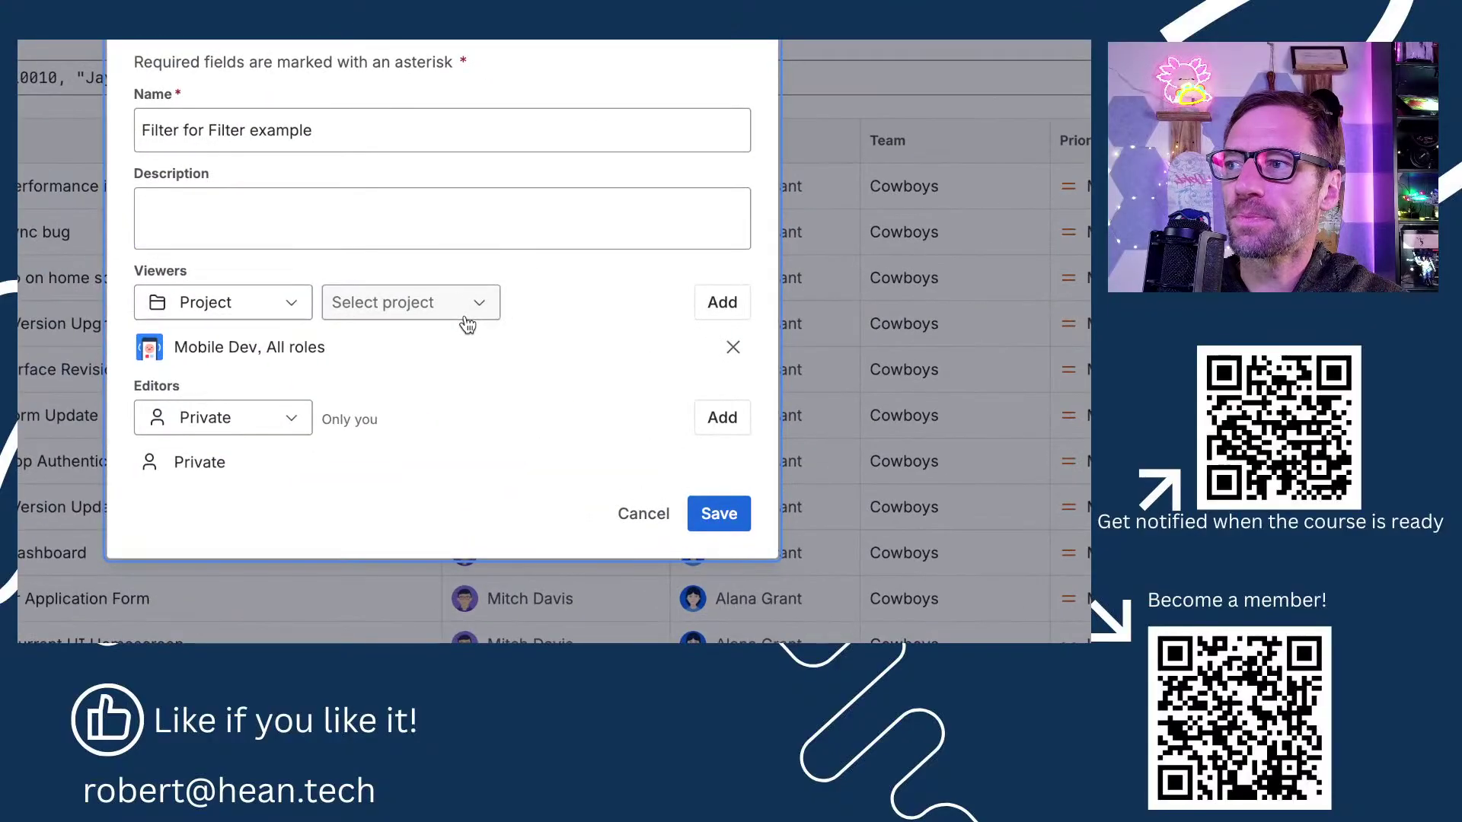
pyautogui.click(262, 311)
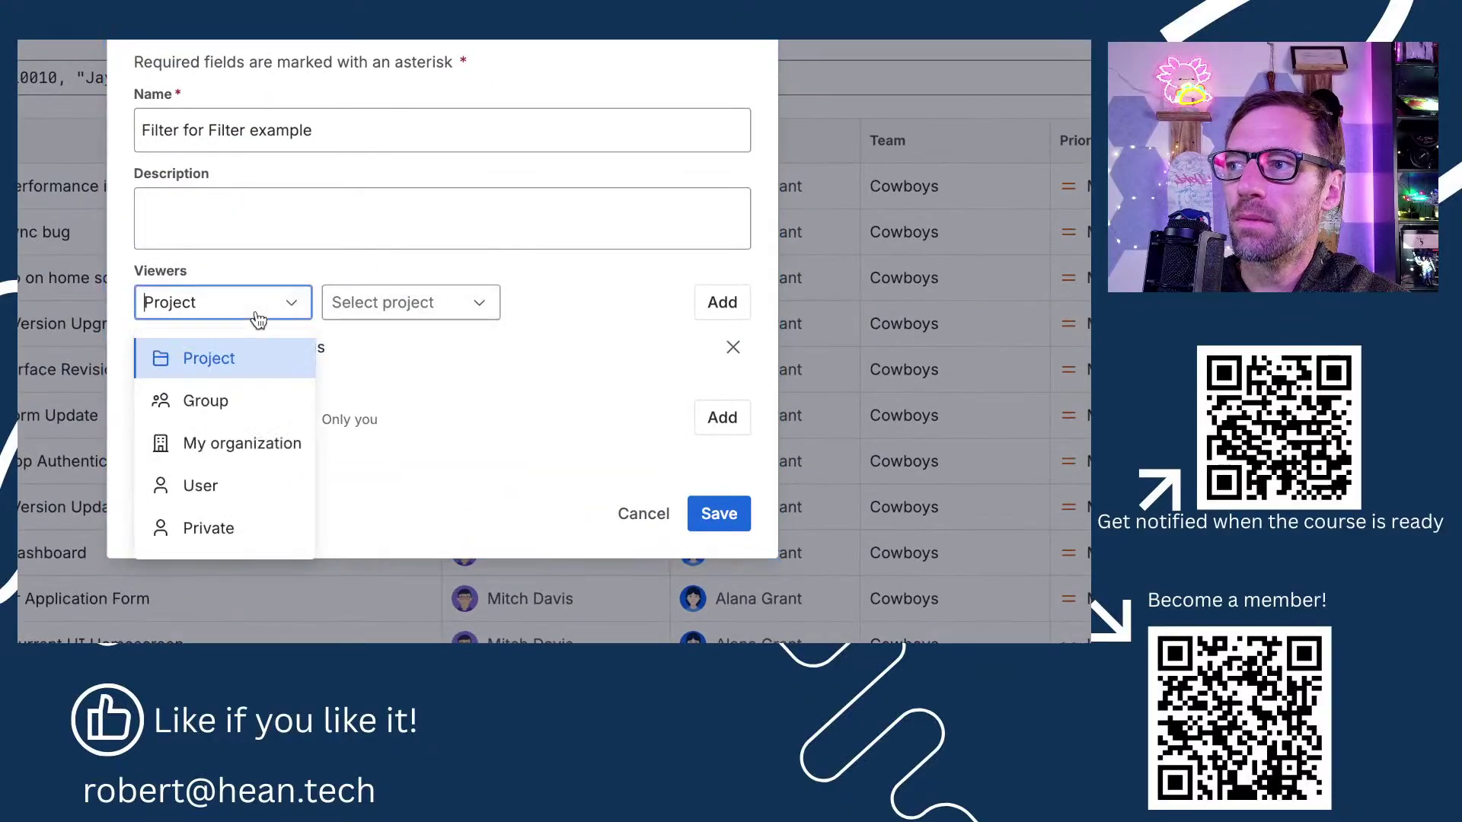
pyautogui.click(401, 312)
pyautogui.write('jayquill')
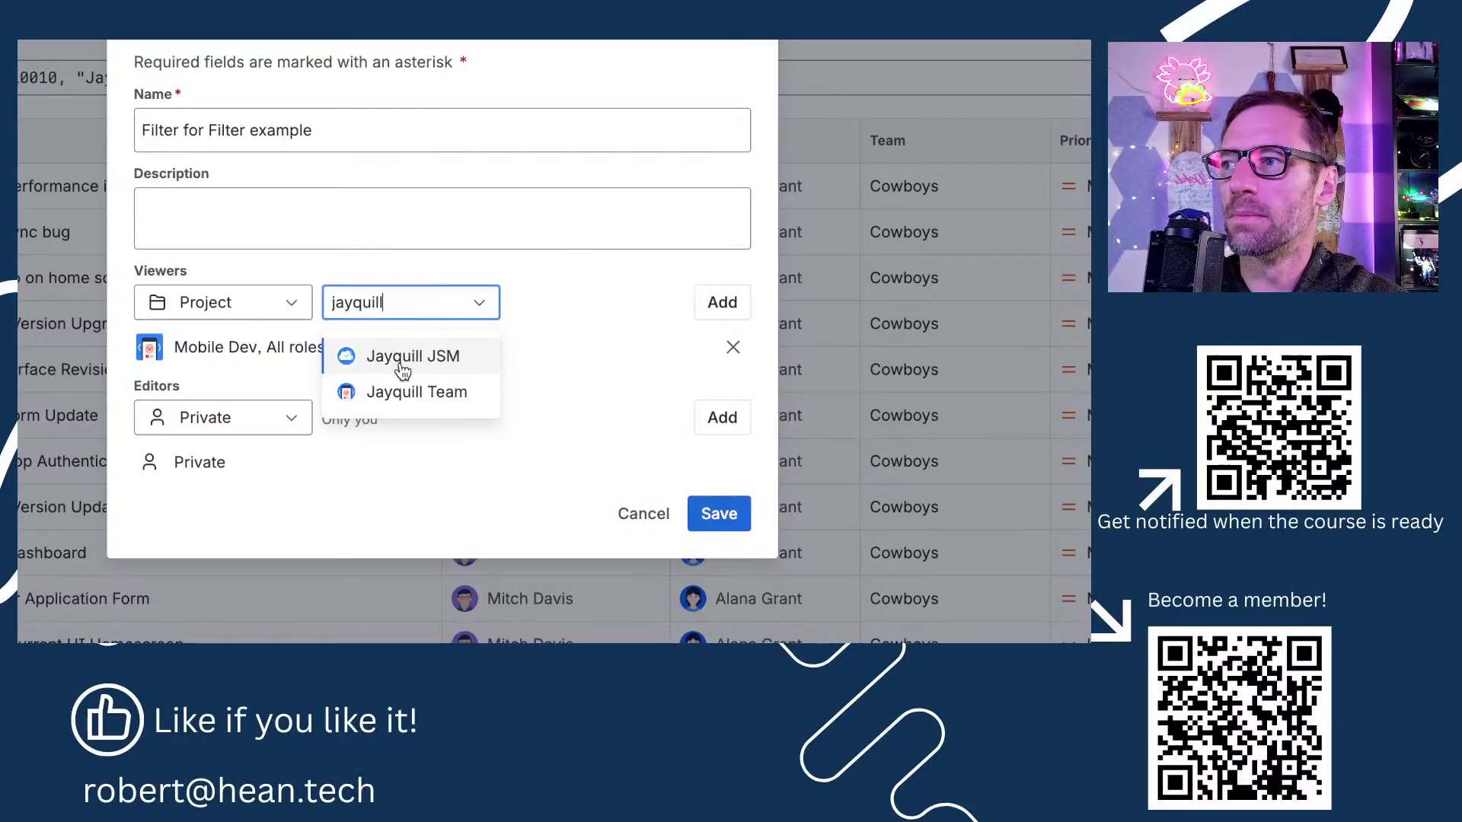
pyautogui.click(392, 358)
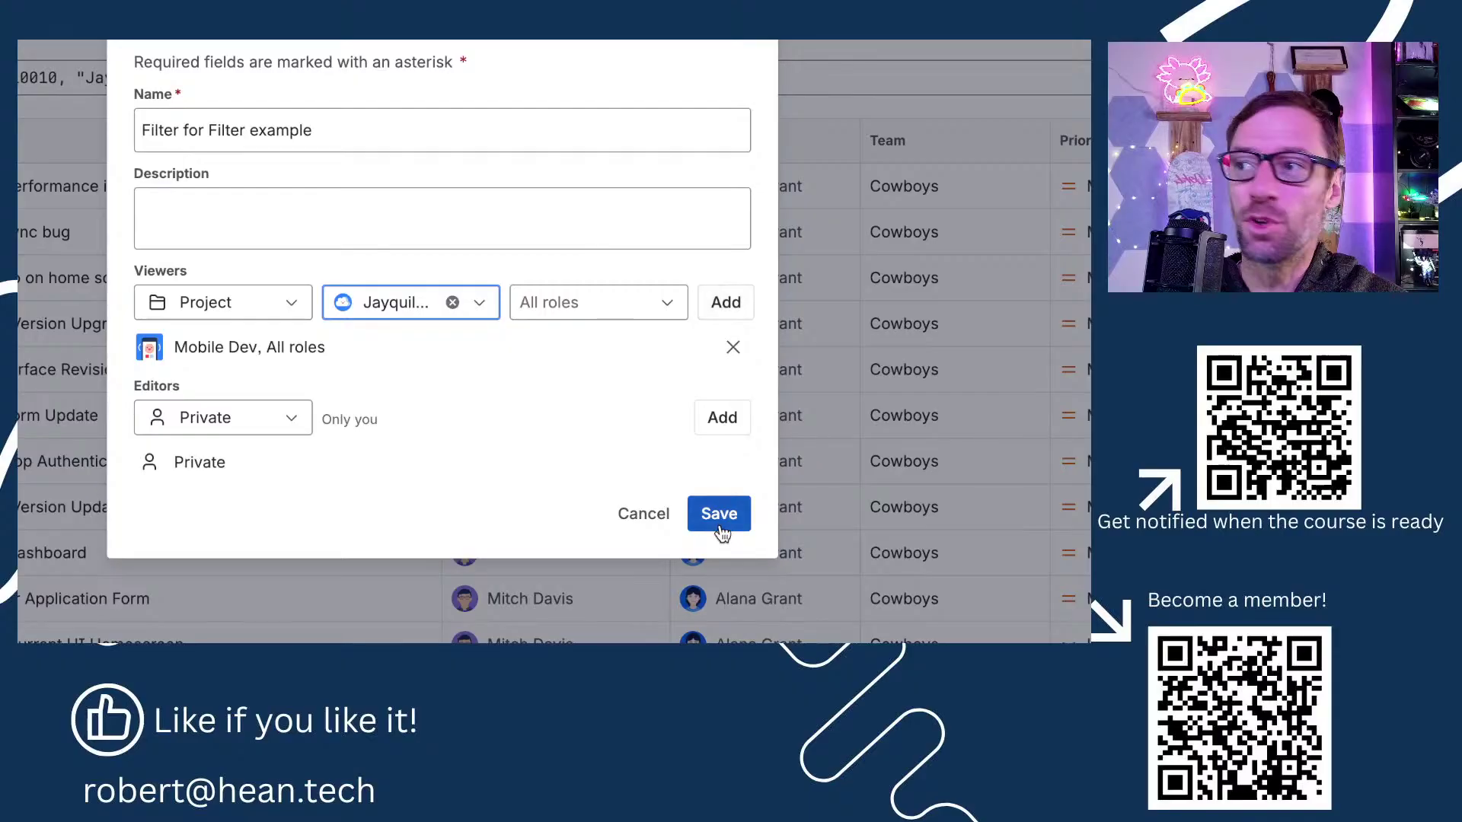
pyautogui.click(724, 304)
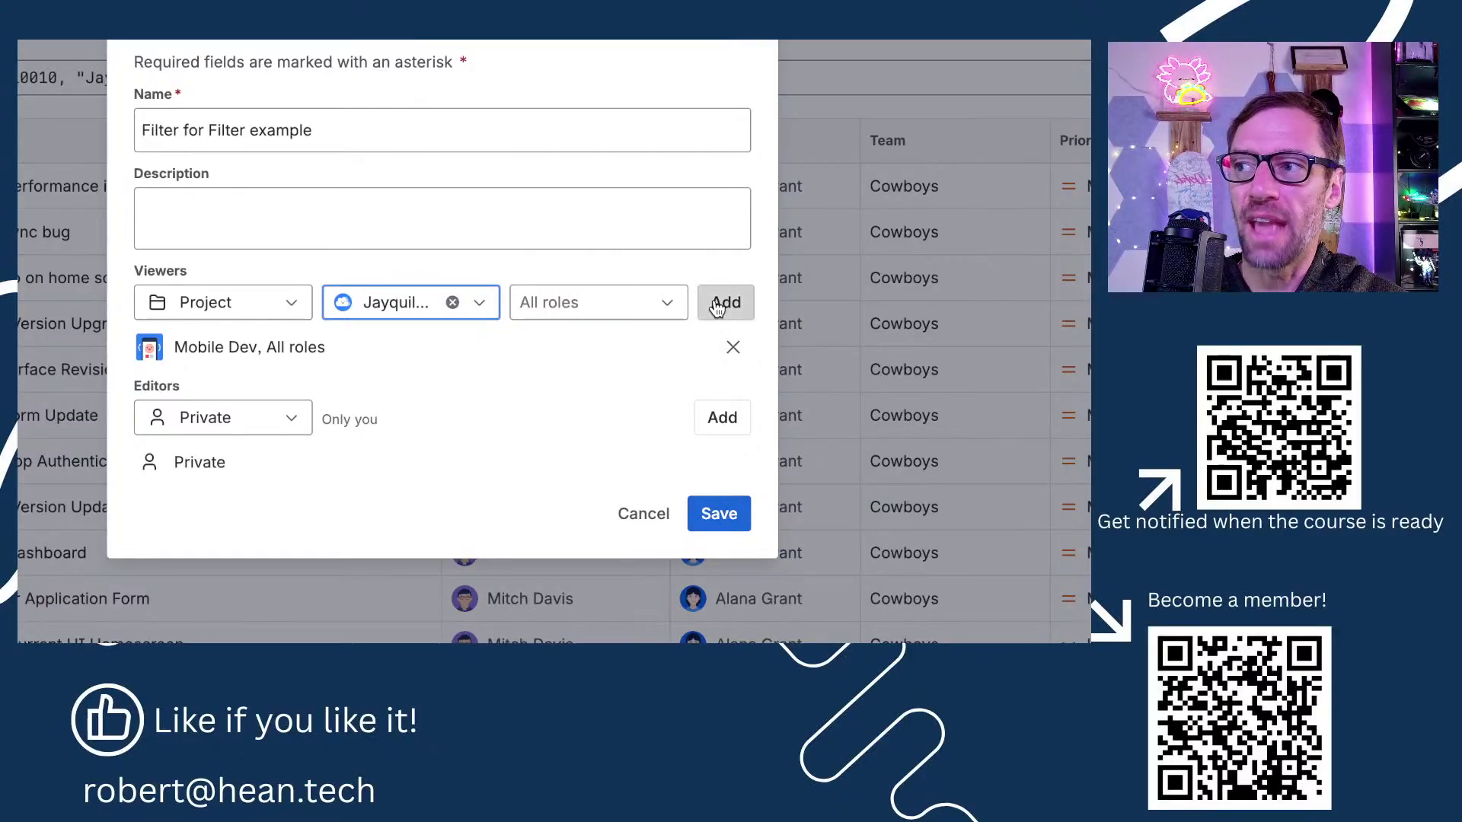
pyautogui.moveTo(260, 353)
pyautogui.mouseDown()
pyautogui.moveTo(249, 363)
pyautogui.moveTo(268, 385)
pyautogui.moveTo(248, 347)
pyautogui.mouseUp()
pyautogui.click(740, 553)
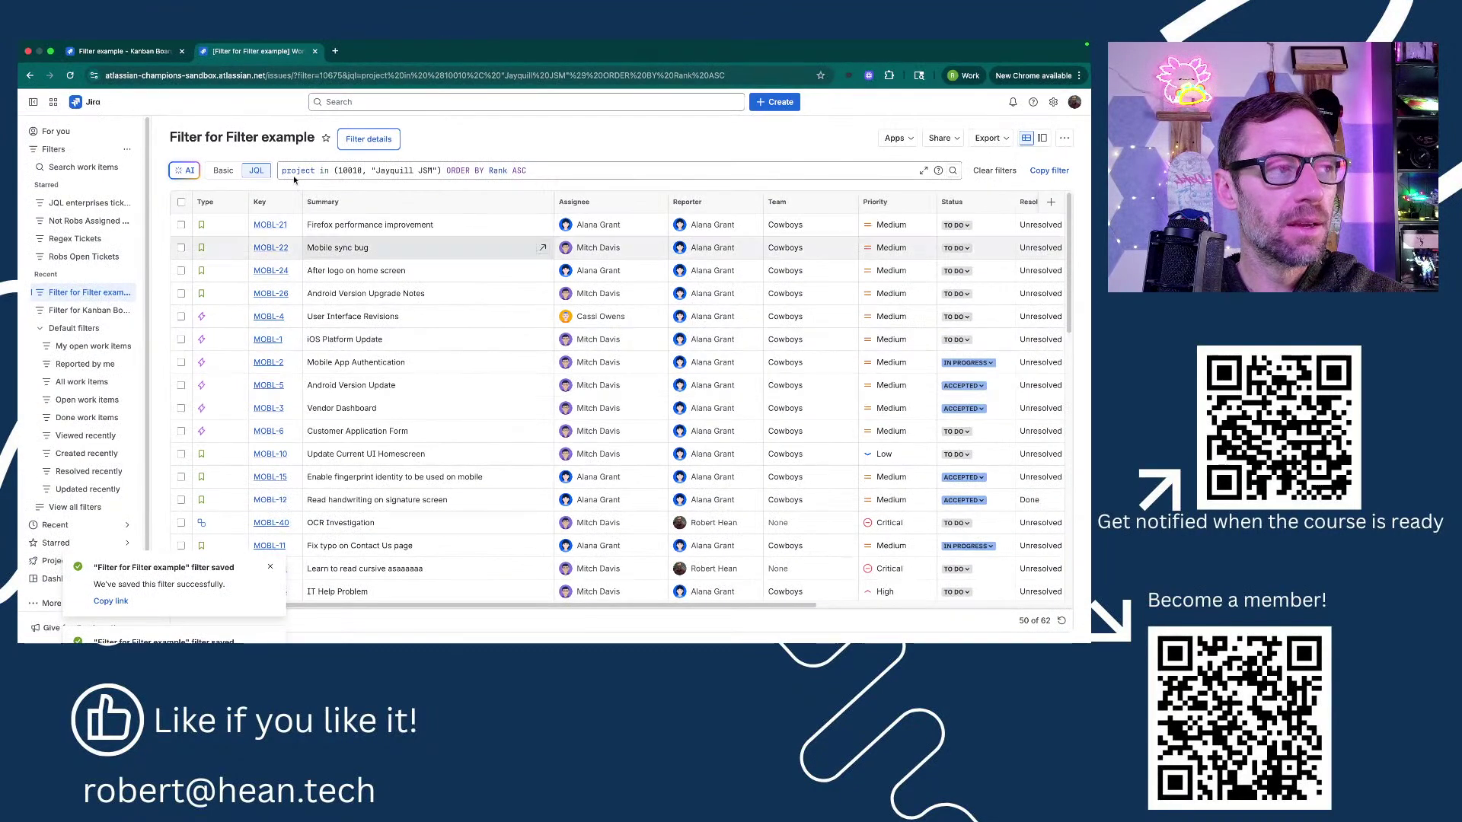
# Reload the Filter example board settings and expand the filter details to check the included projects and filter permissions.
pyautogui.click(159, 56)
pyautogui.click(376, 389)
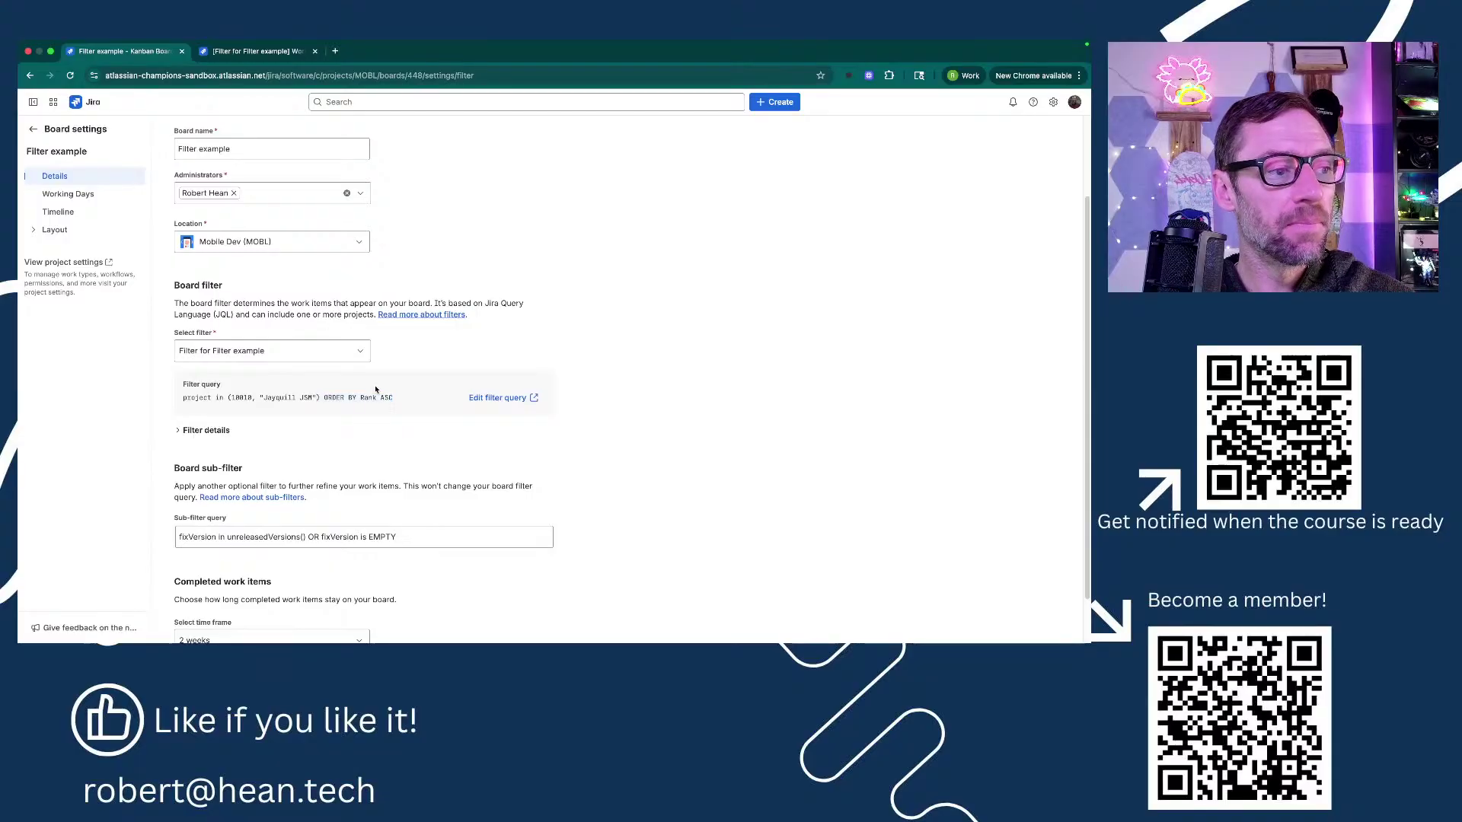
pyautogui.press('super+r')
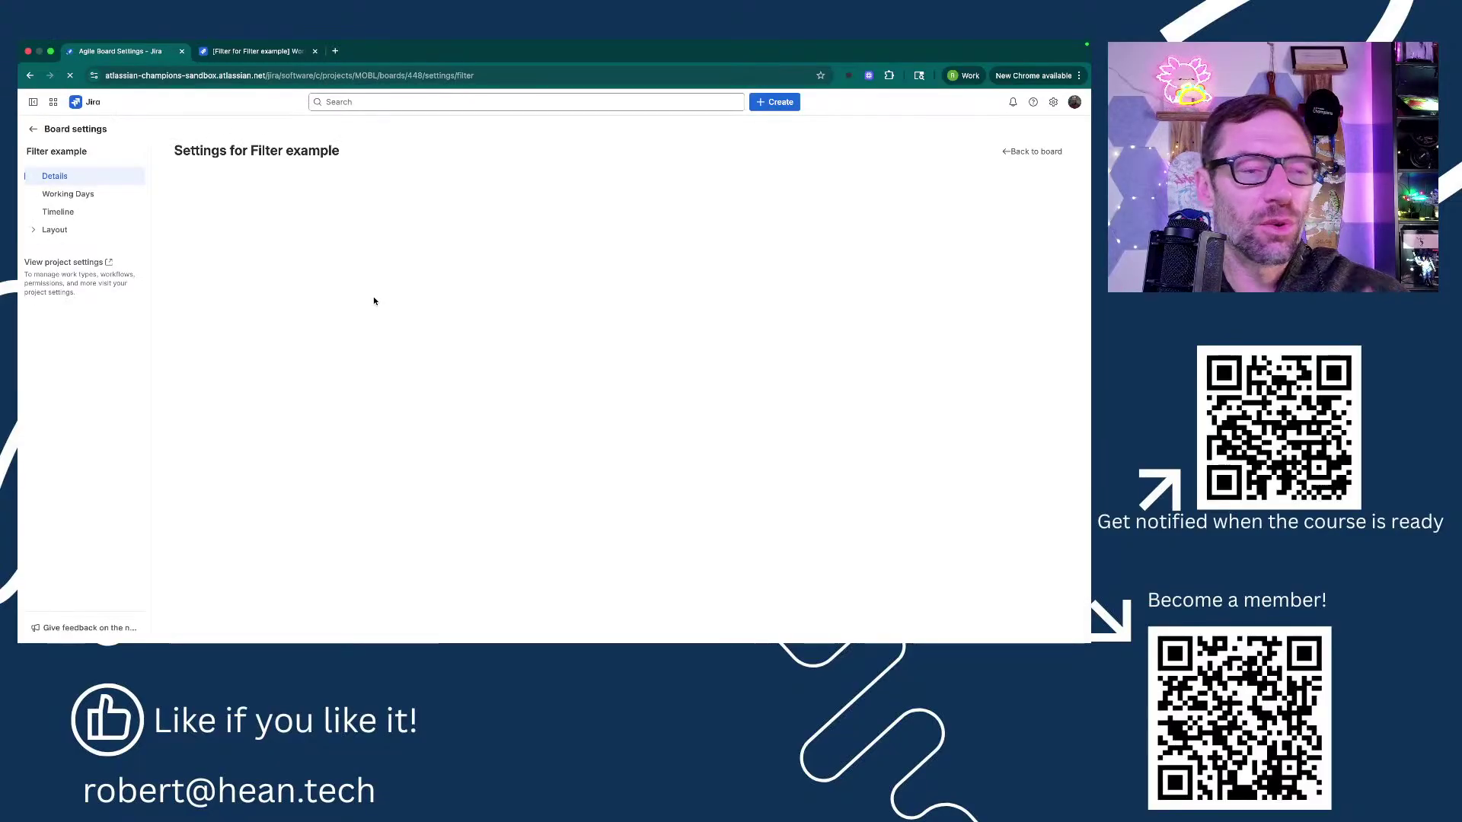
pyautogui.scroll(-3, 195, 371)
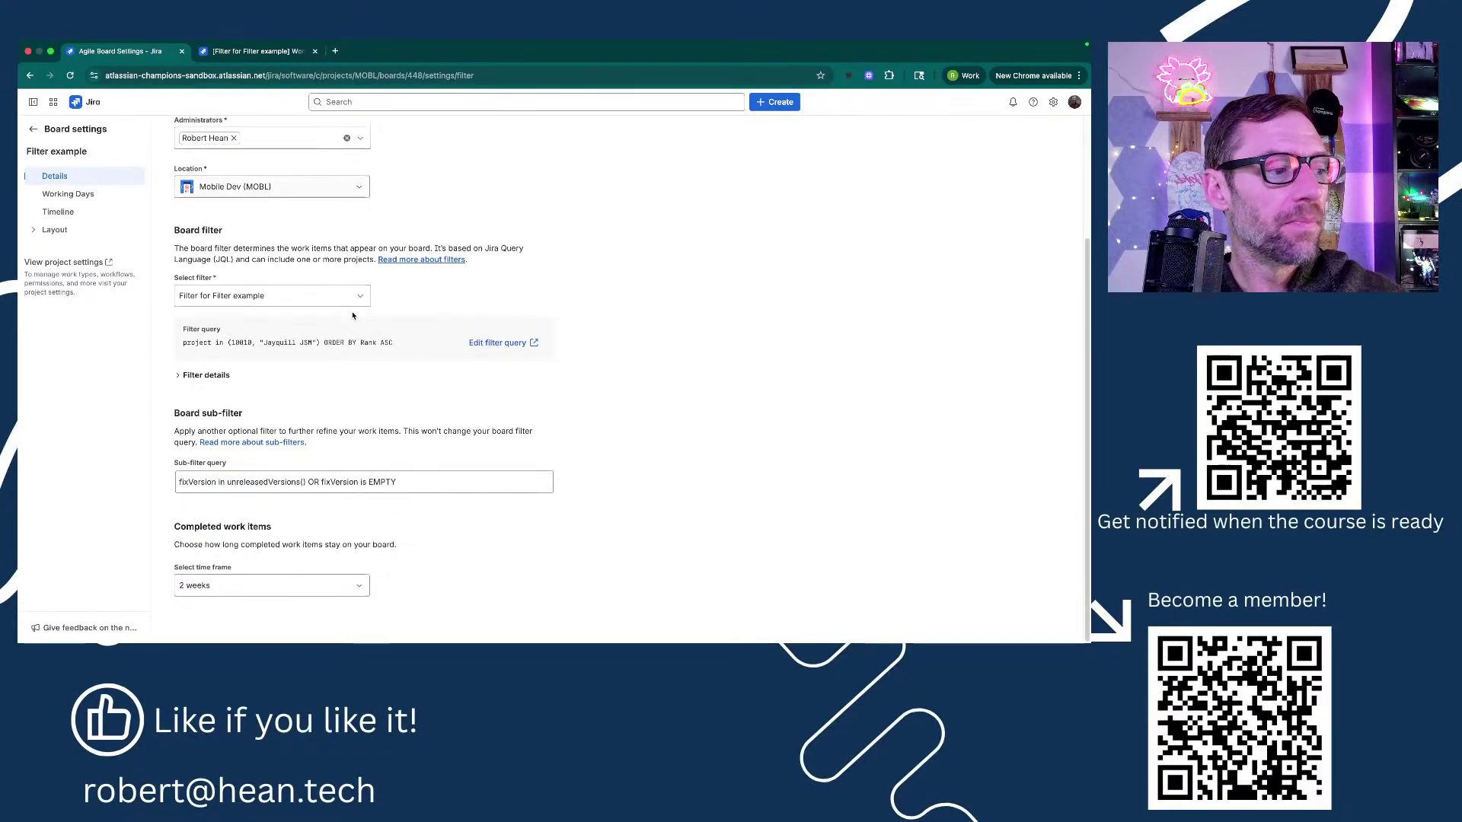
pyautogui.click(194, 373)
pyautogui.scroll(-2, 228, 381)
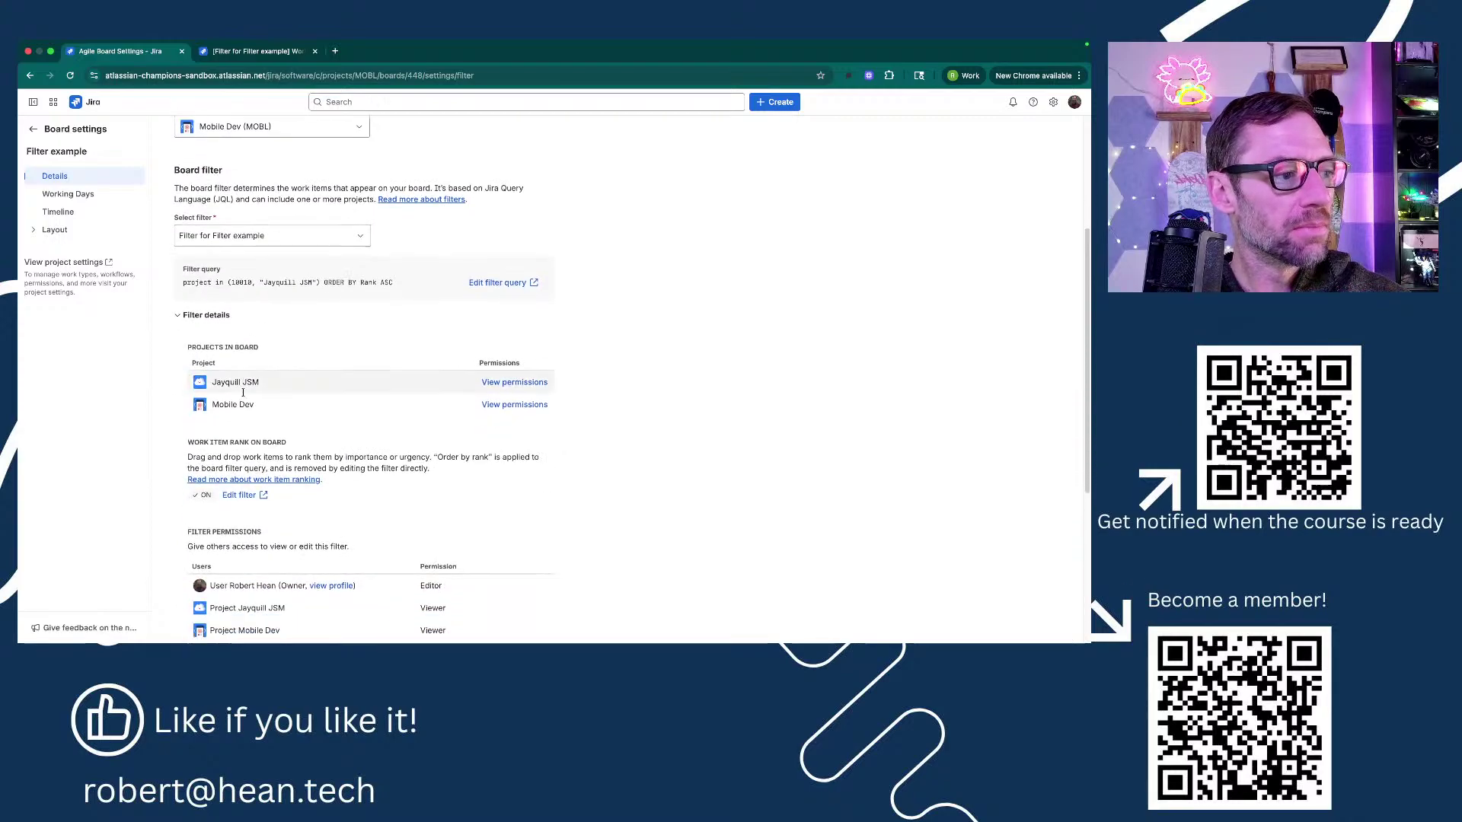
pyautogui.scroll(-2, 251, 388)
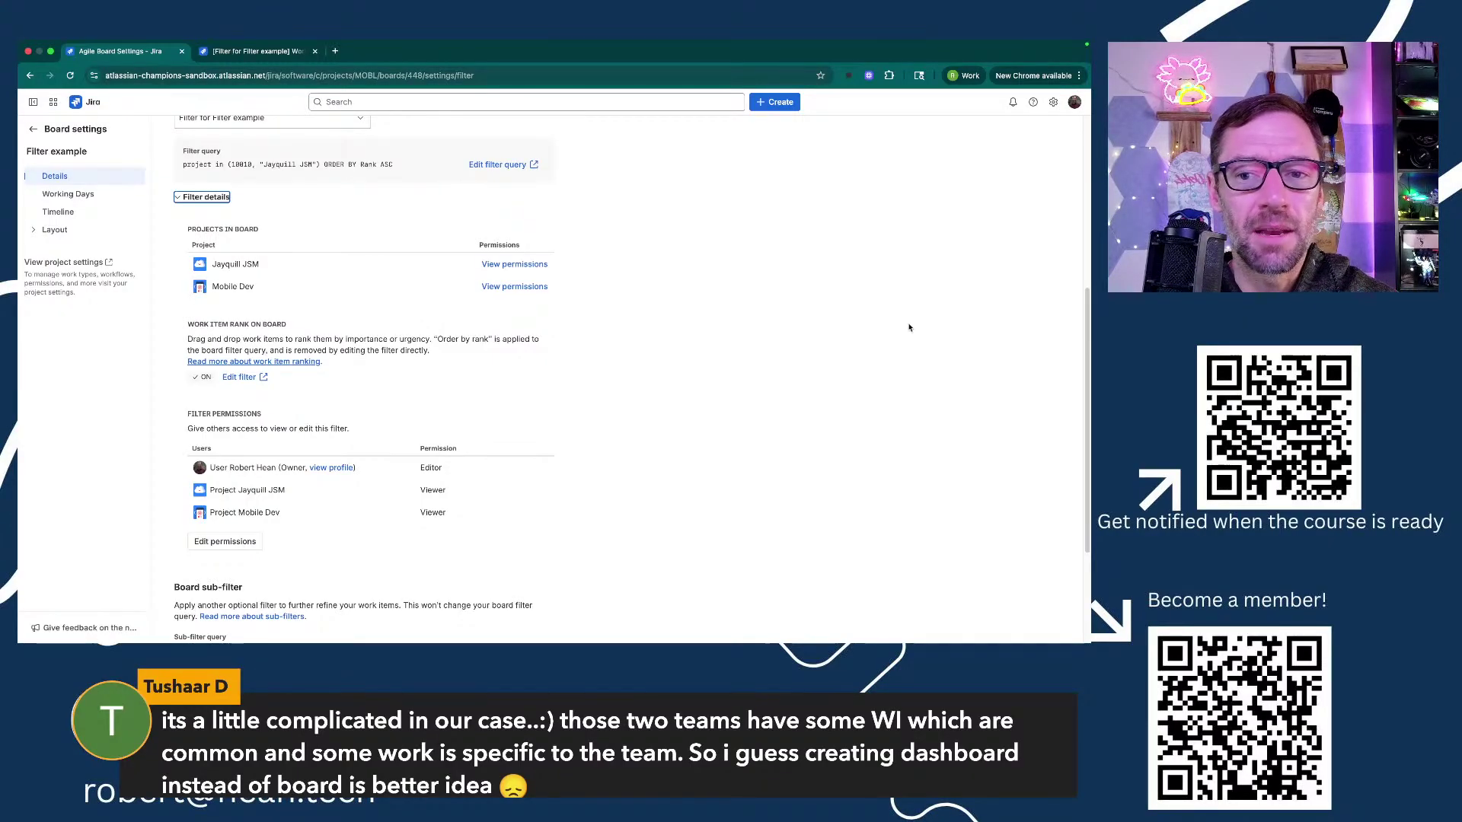
# Review the board's general settings, filter query and the projects listed in the filter details.
pyautogui.click(787, 447)
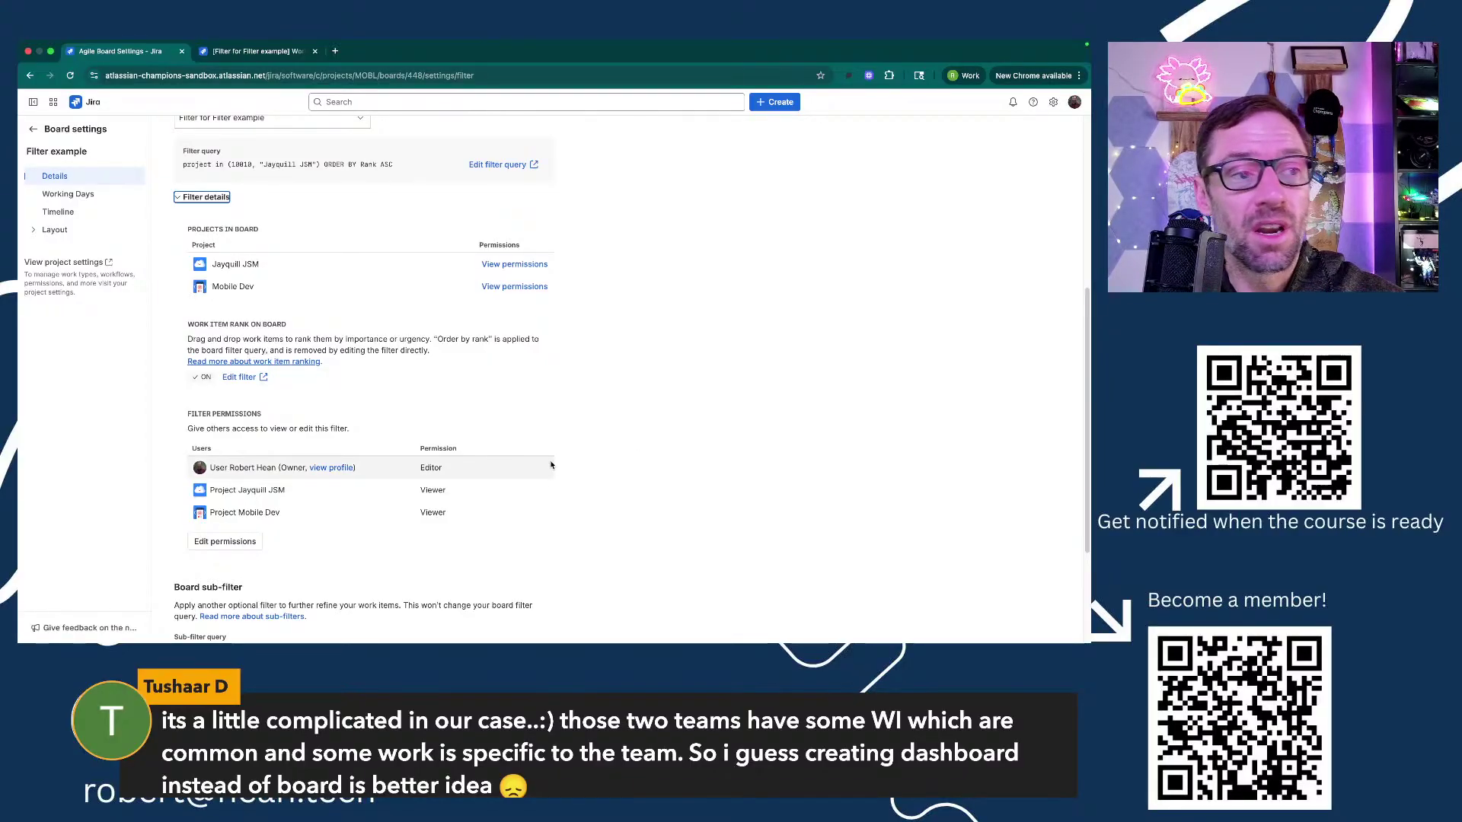
pyautogui.scroll(5, 434, 384)
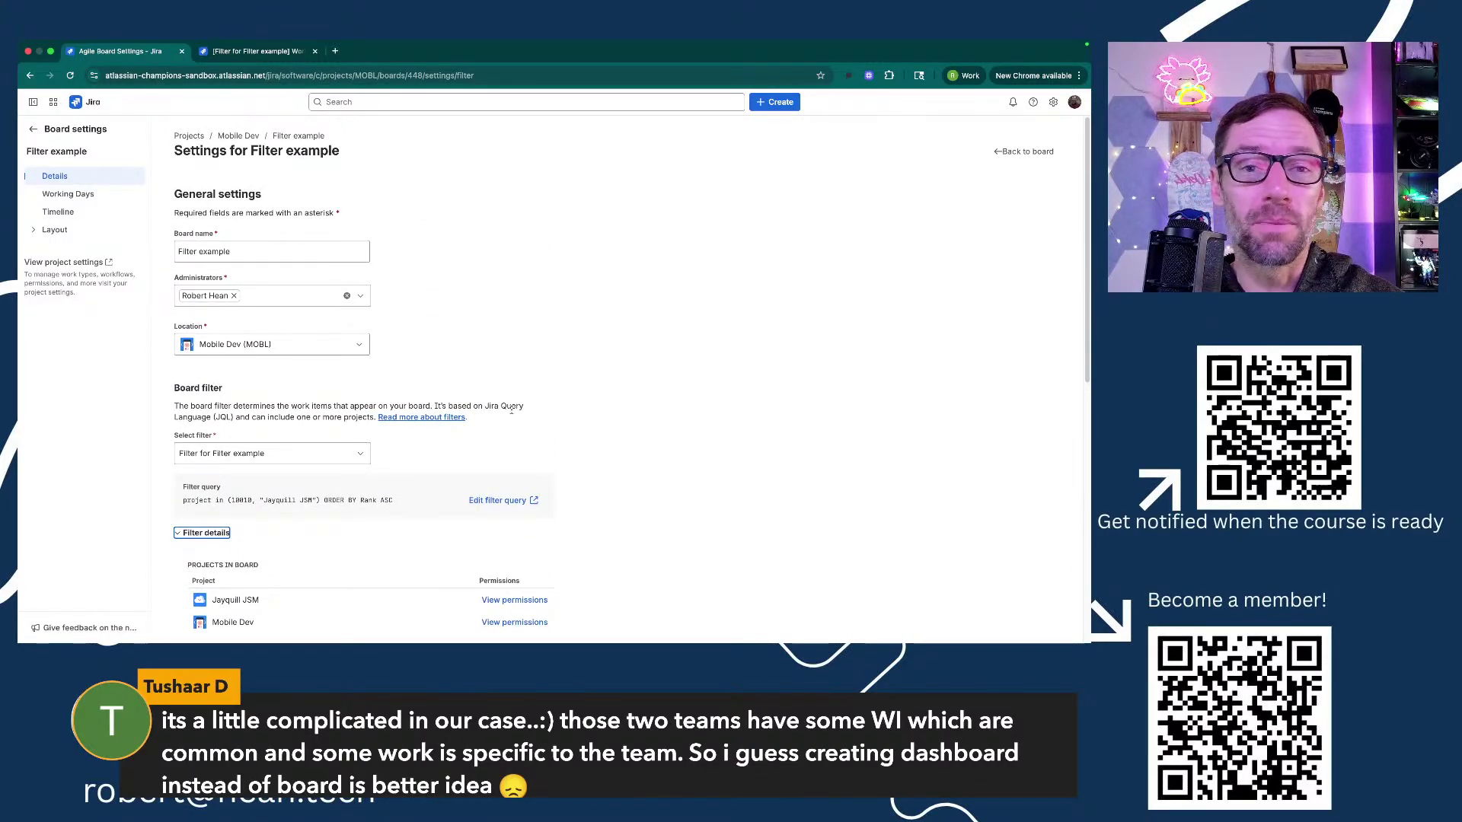
pyautogui.scroll(-4, 512, 410)
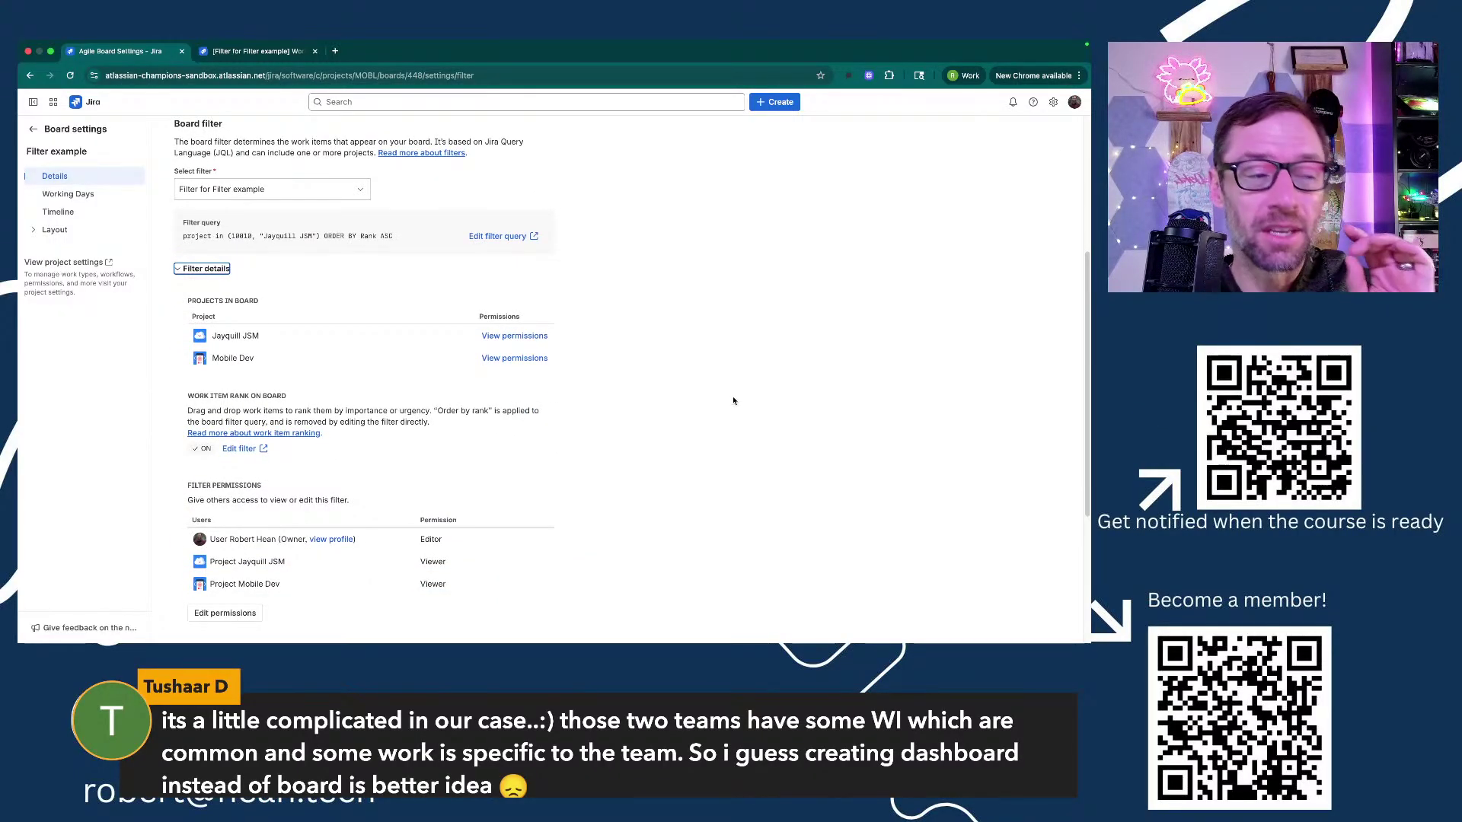
pyautogui.click(334, 419)
pyautogui.scroll(-1, 333, 420)
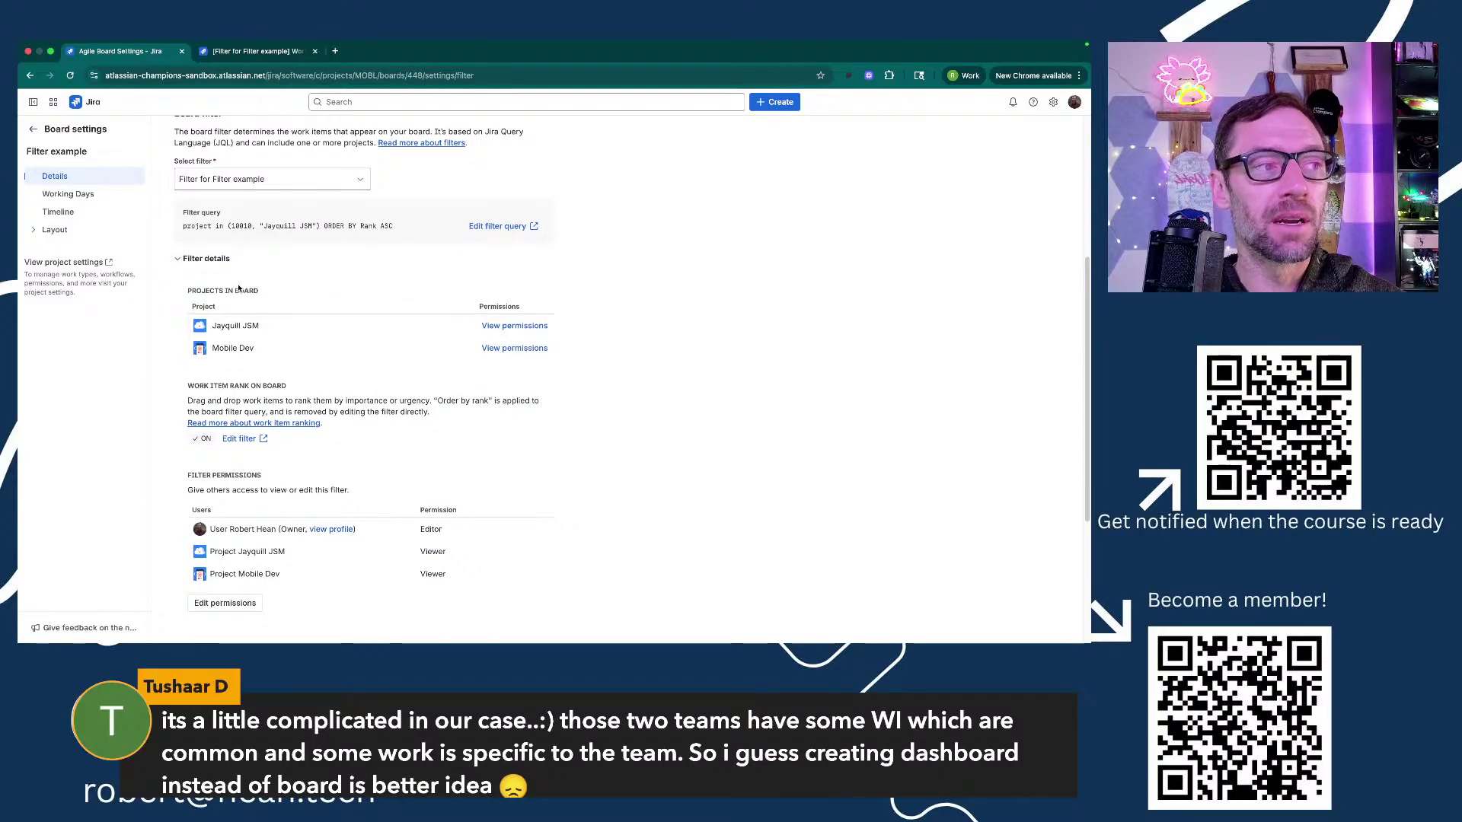
pyautogui.moveTo(327, 226); pyautogui.dragTo(192, 226)
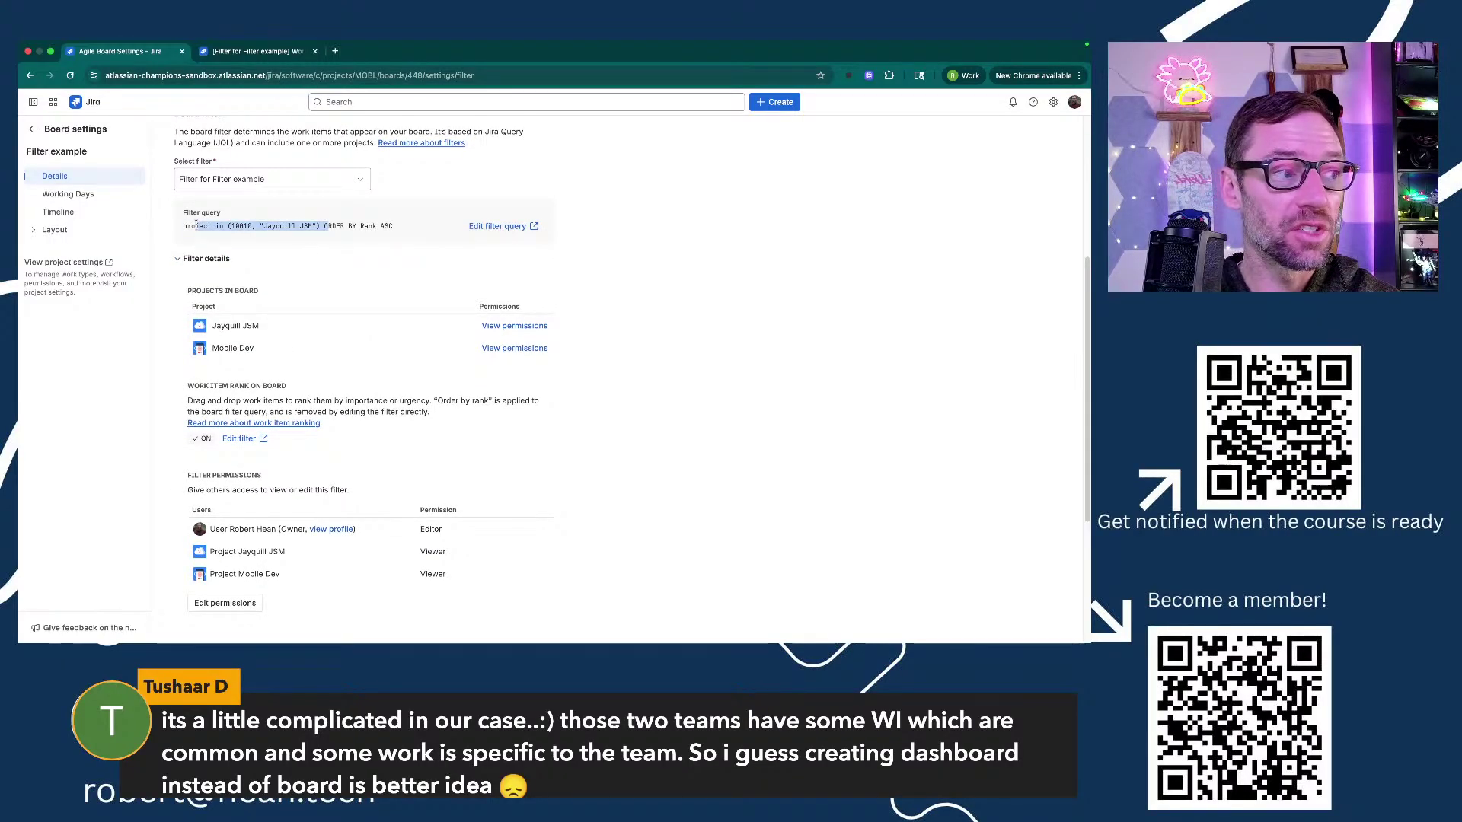
pyautogui.click(249, 264)
# Read the section on work item ranking in the filter details, focusing on how "Order by rank" is applied.
pyautogui.scroll(-1, 298, 407)
pyautogui.moveTo(298, 408); pyautogui.dragTo(295, 403)
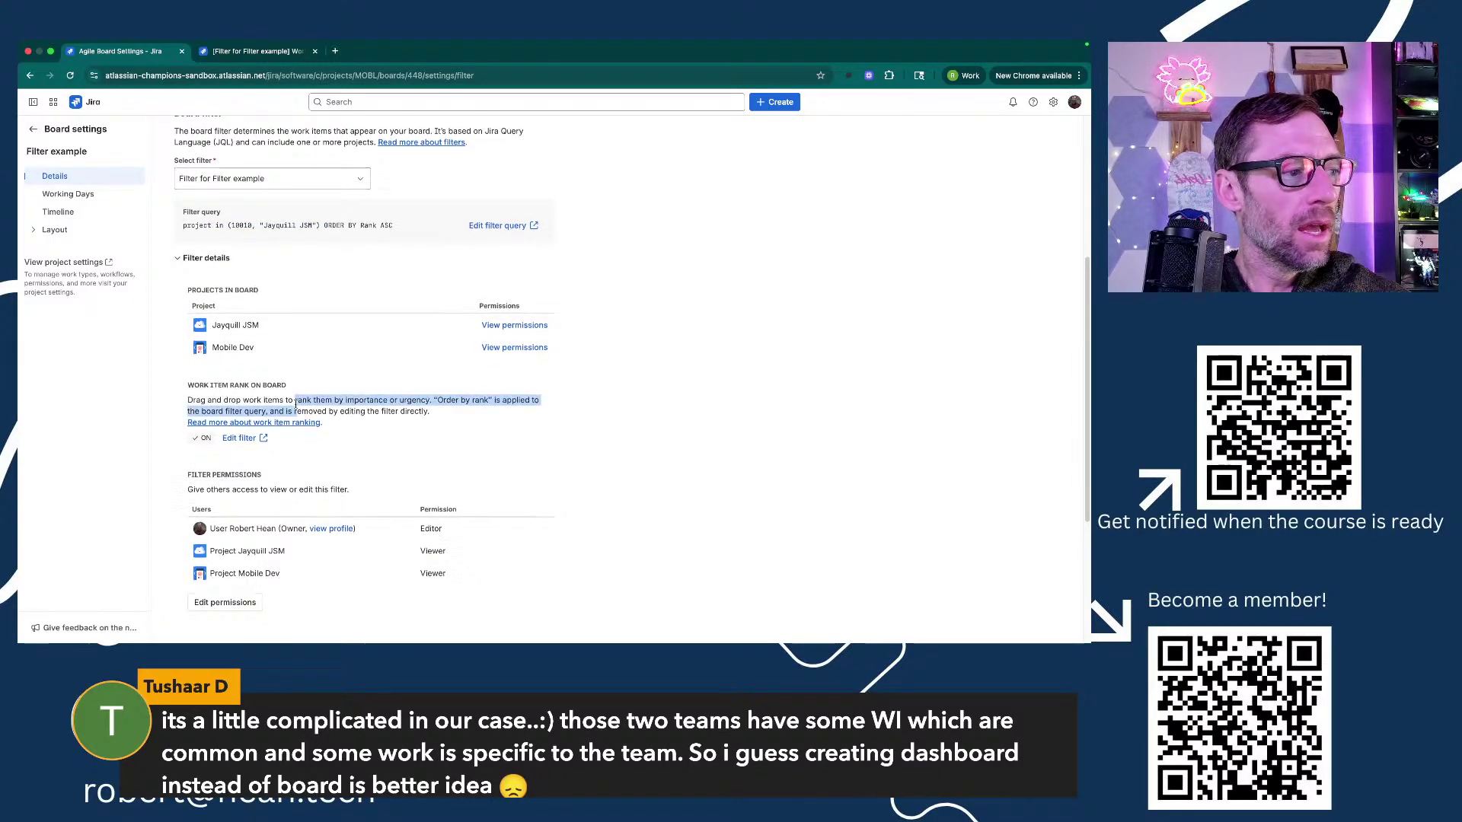
pyautogui.click(296, 404)
pyautogui.scroll(-1, 295, 405)
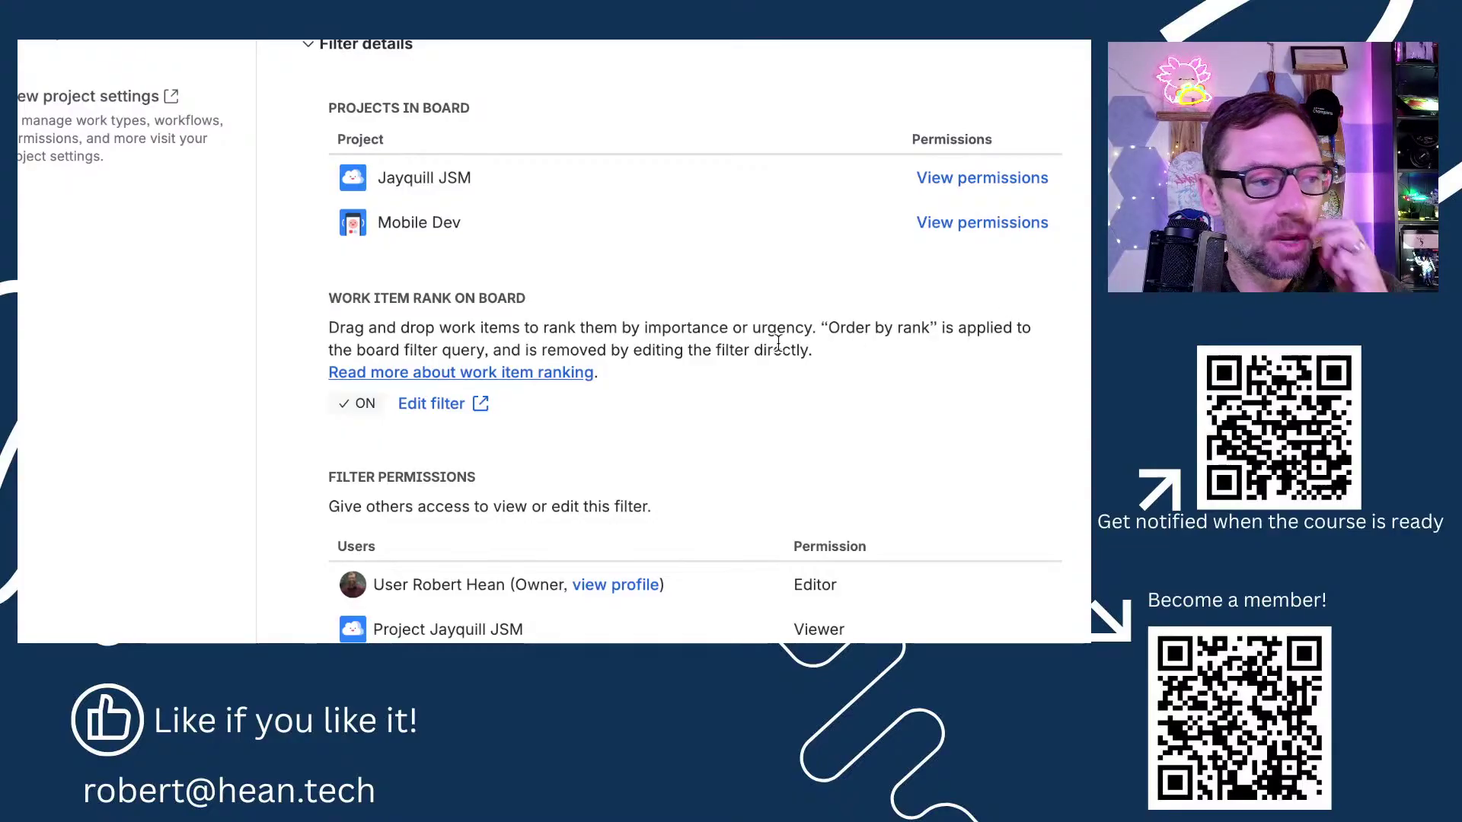
pyautogui.moveTo(773, 350); pyautogui.dragTo(490, 344)
pyautogui.click(491, 344)
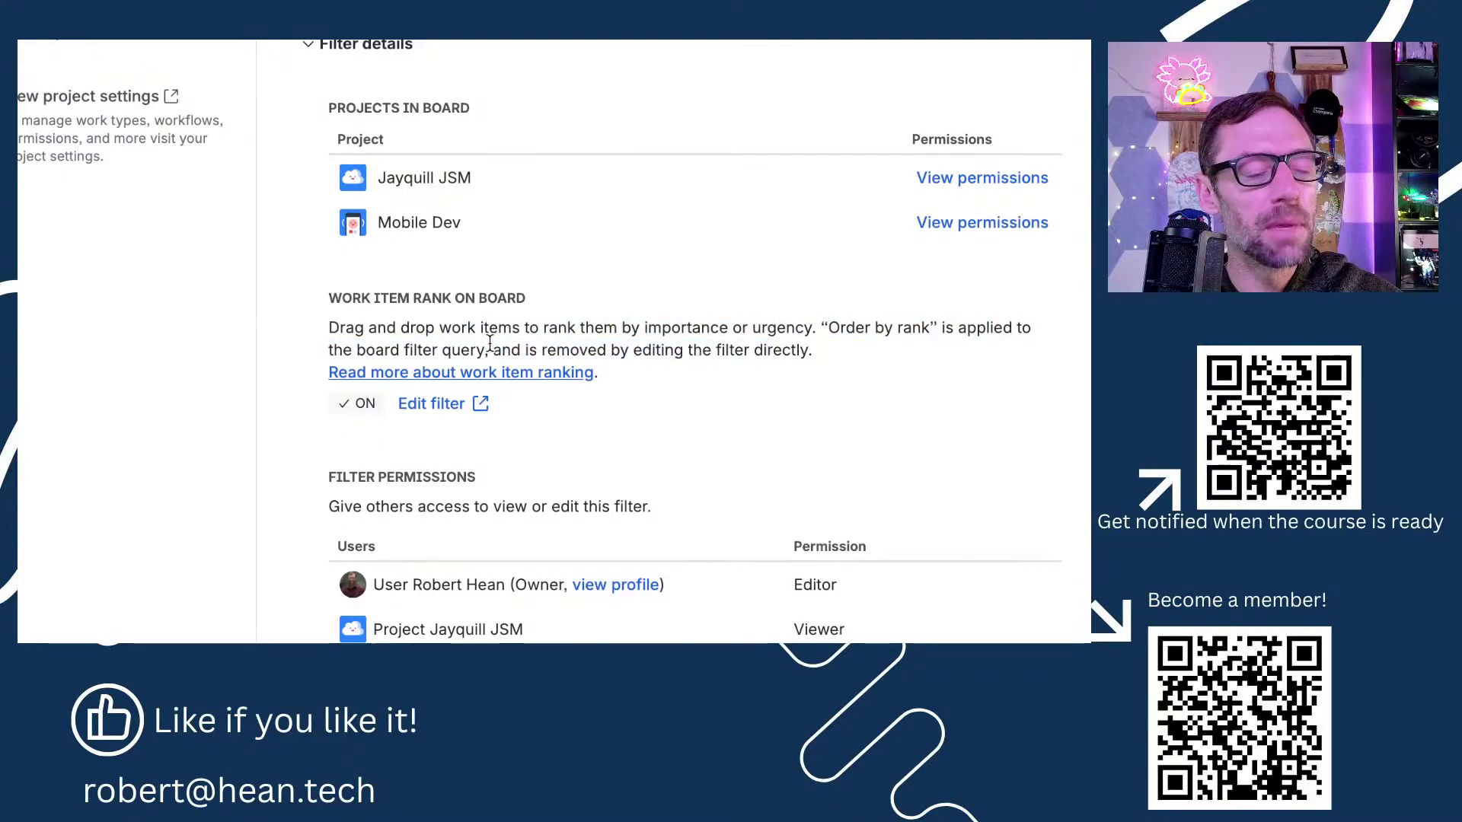
pyautogui.moveTo(829, 327); pyautogui.dragTo(991, 328)
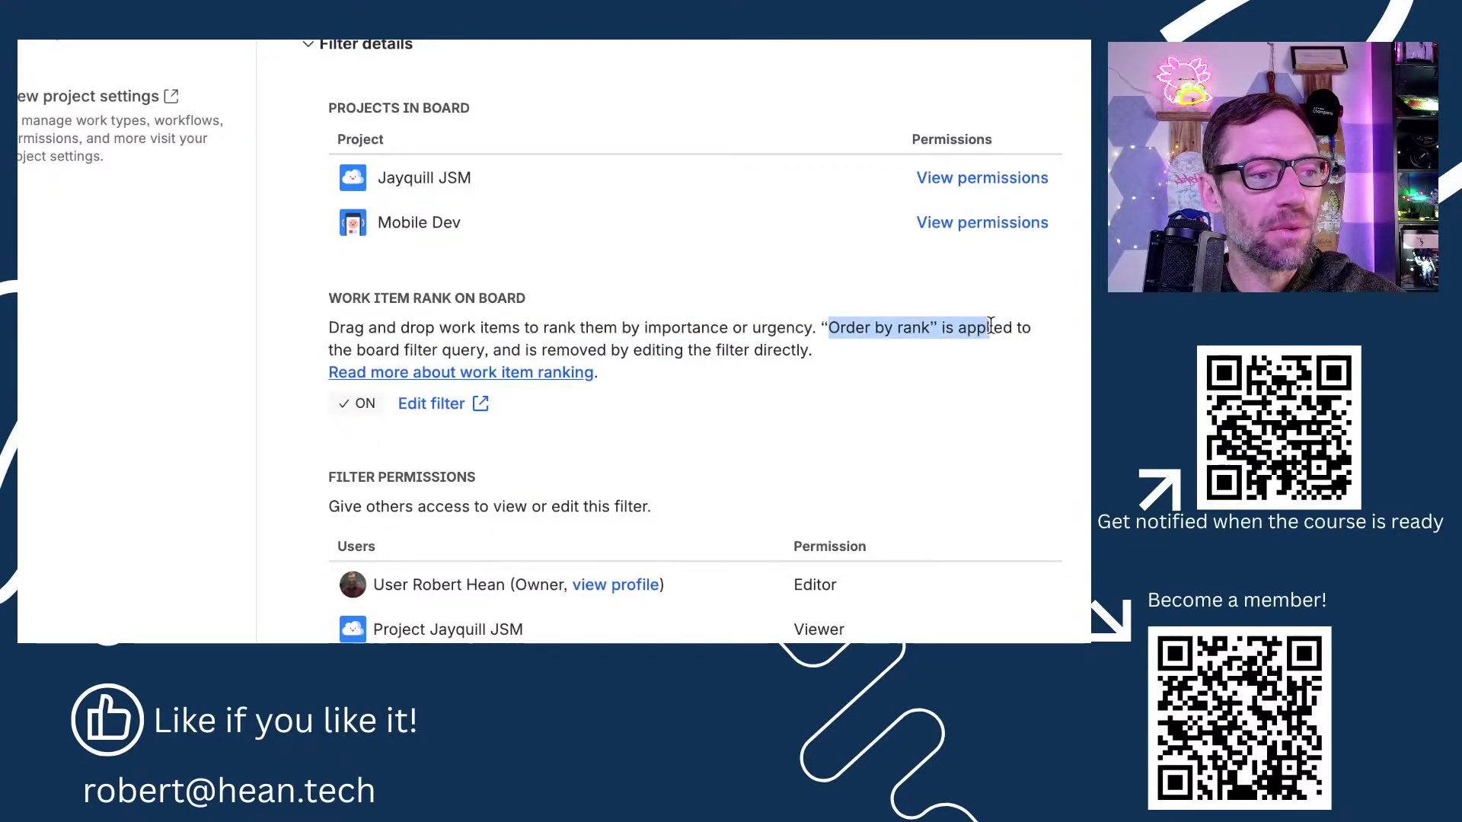
pyautogui.click(506, 333)
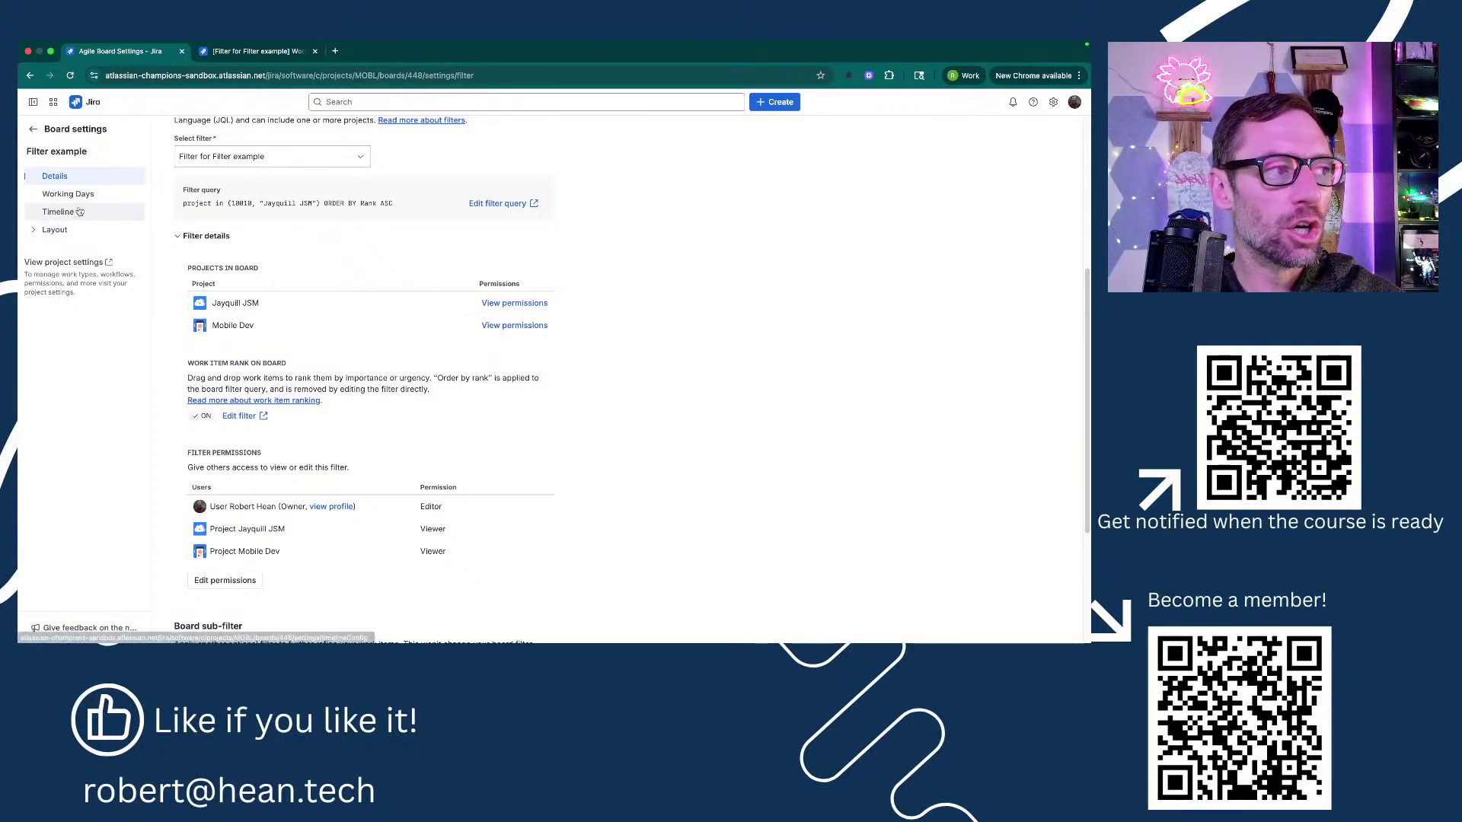
# Return to the Filter example board and rerank the Jayquill JSM cards in To Do, placing JJ-12 above JJ-11.
pyautogui.click(34, 131)
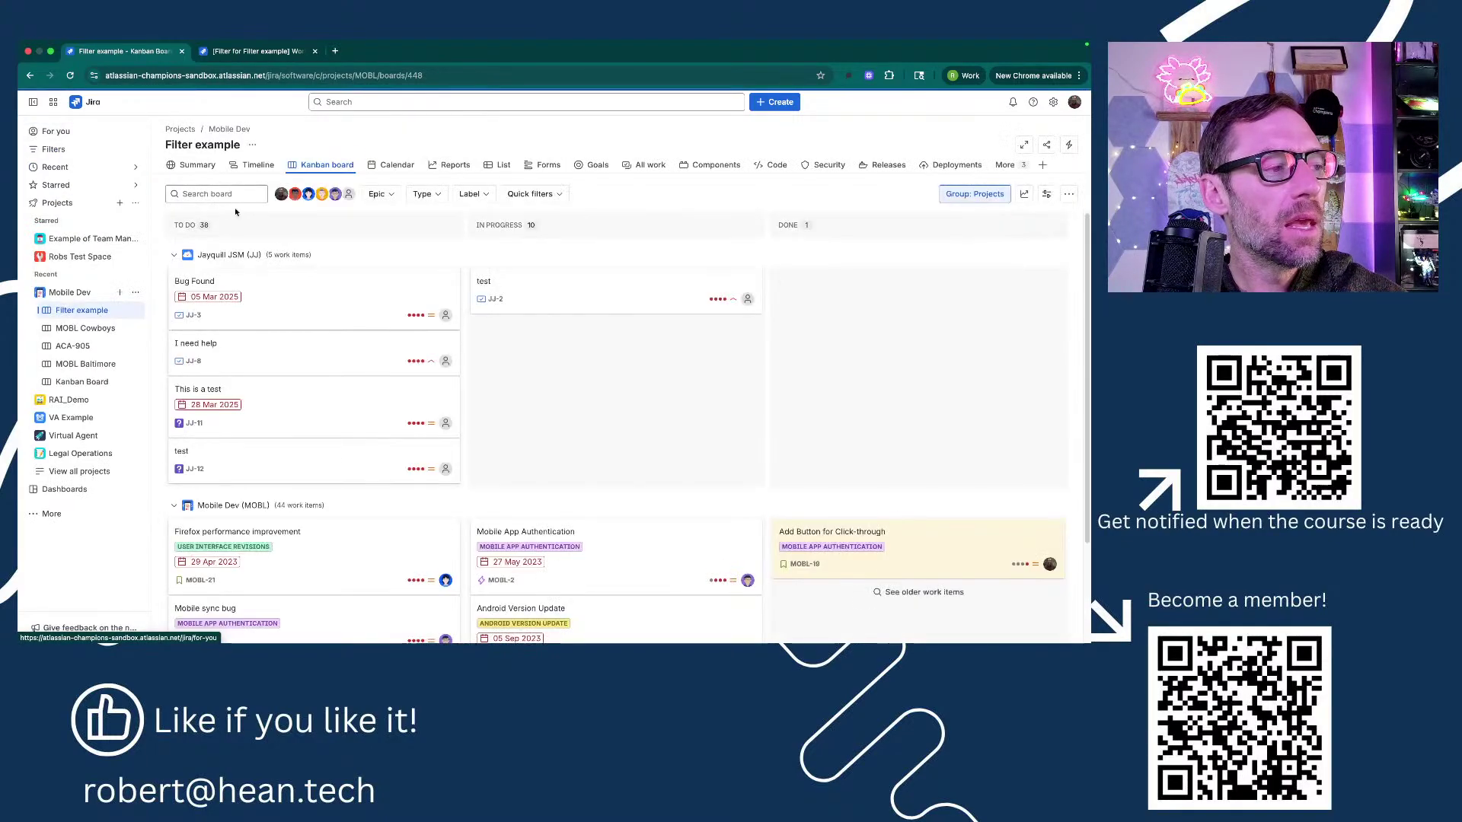
pyautogui.moveTo(328, 300); pyautogui.dragTo(320, 398)
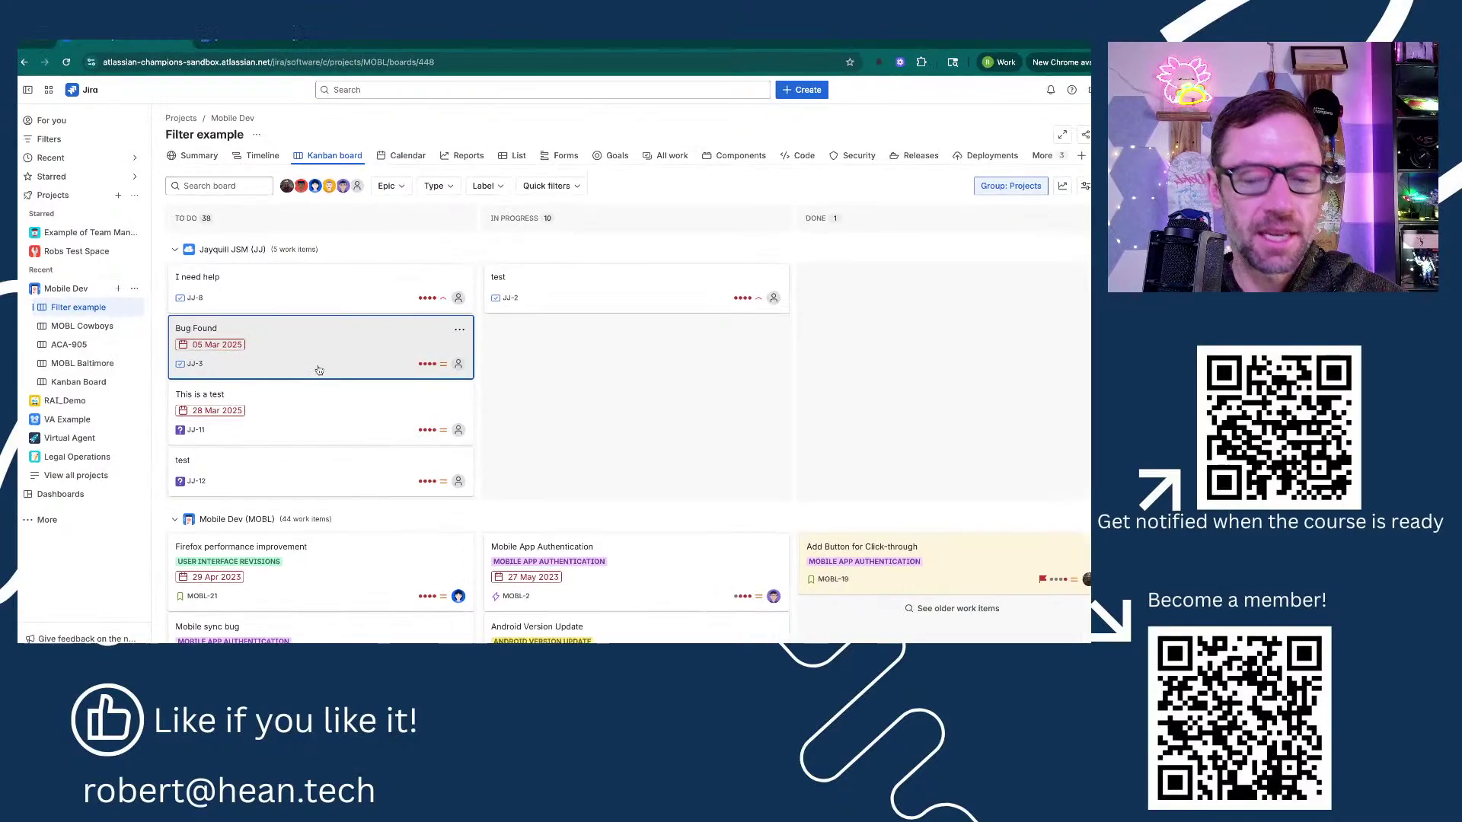
pyautogui.moveTo(328, 355); pyautogui.dragTo(336, 274)
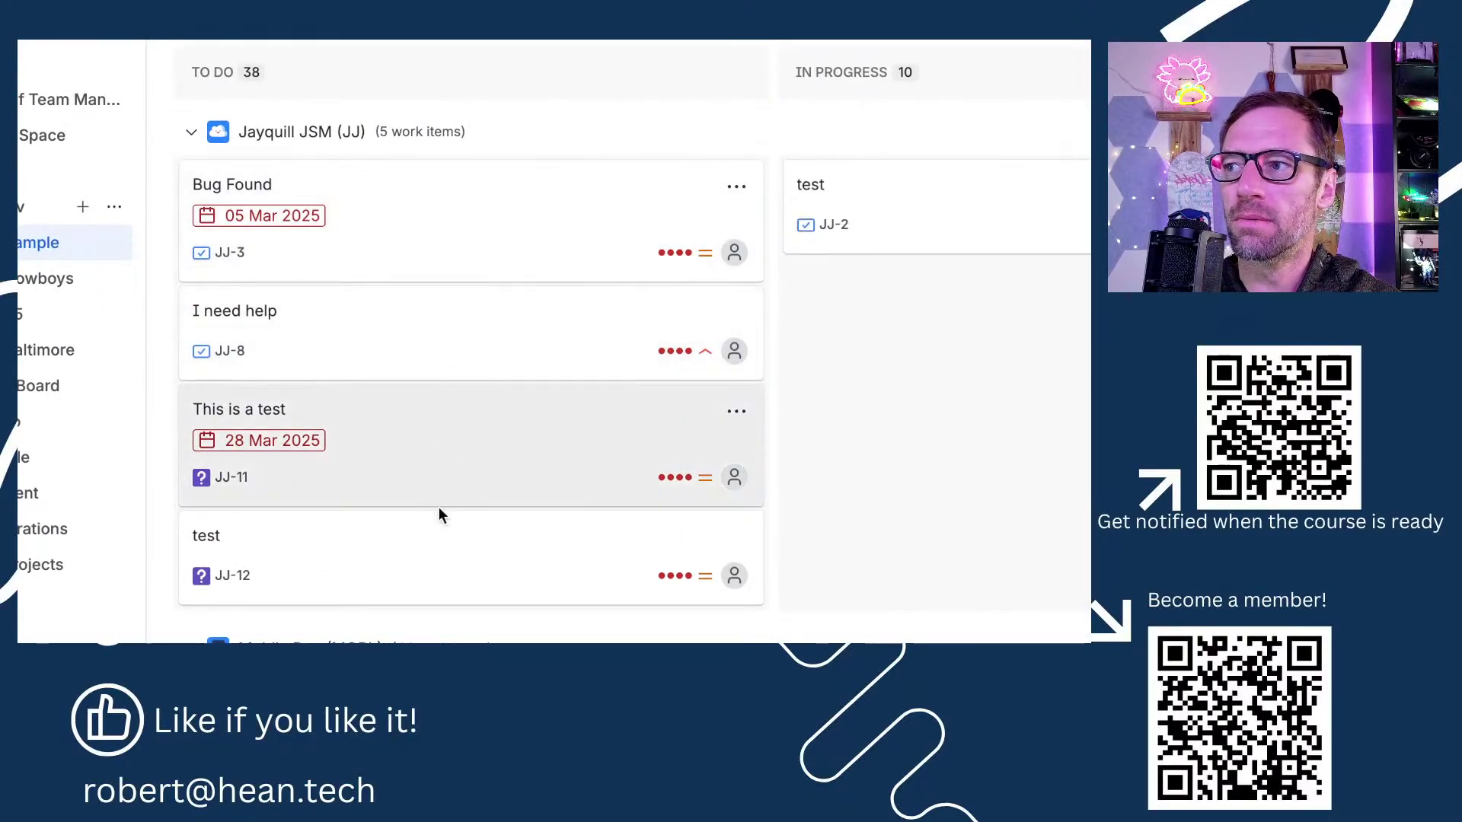
pyautogui.moveTo(441, 515); pyautogui.dragTo(458, 284)
pyautogui.moveTo(411, 426); pyautogui.dragTo(387, 289)
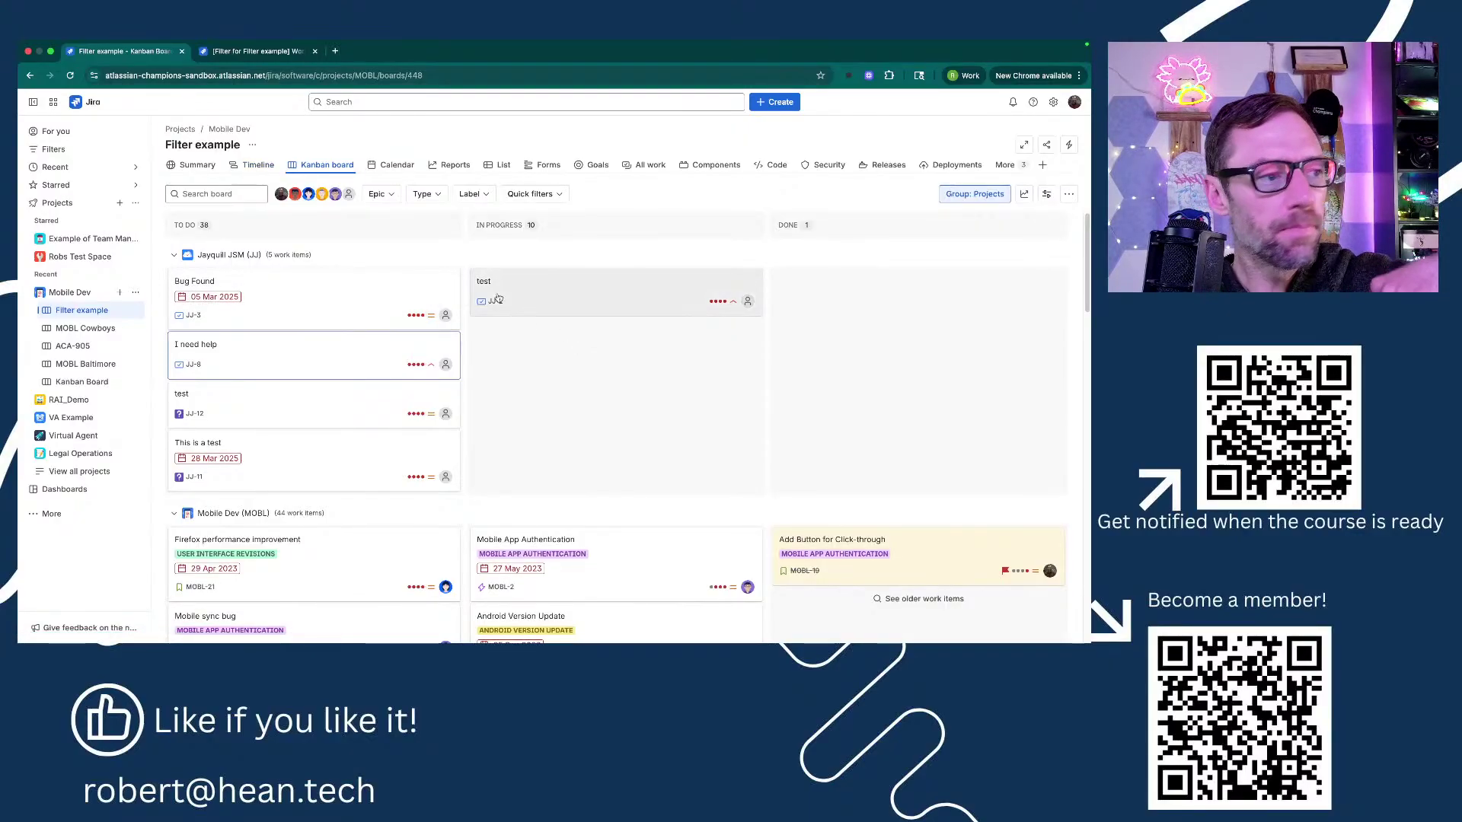
# Remove "ORDER BY Rank ASC" from the Filter for Filter example query, run the search and save the changes to the filter.
pyautogui.click(286, 49)
pyautogui.click(482, 172)
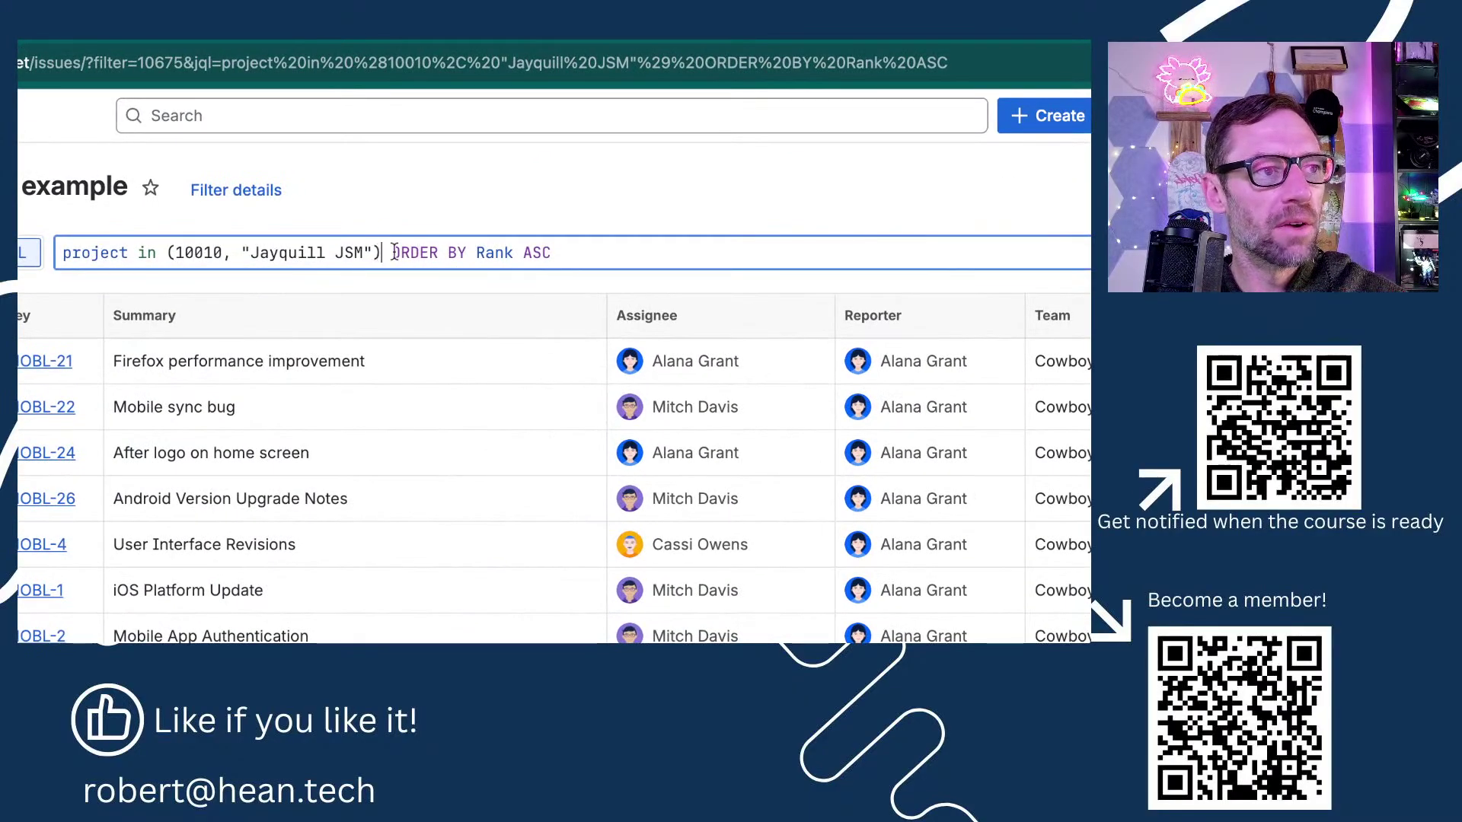
pyautogui.moveTo(394, 252); pyautogui.dragTo(597, 256)
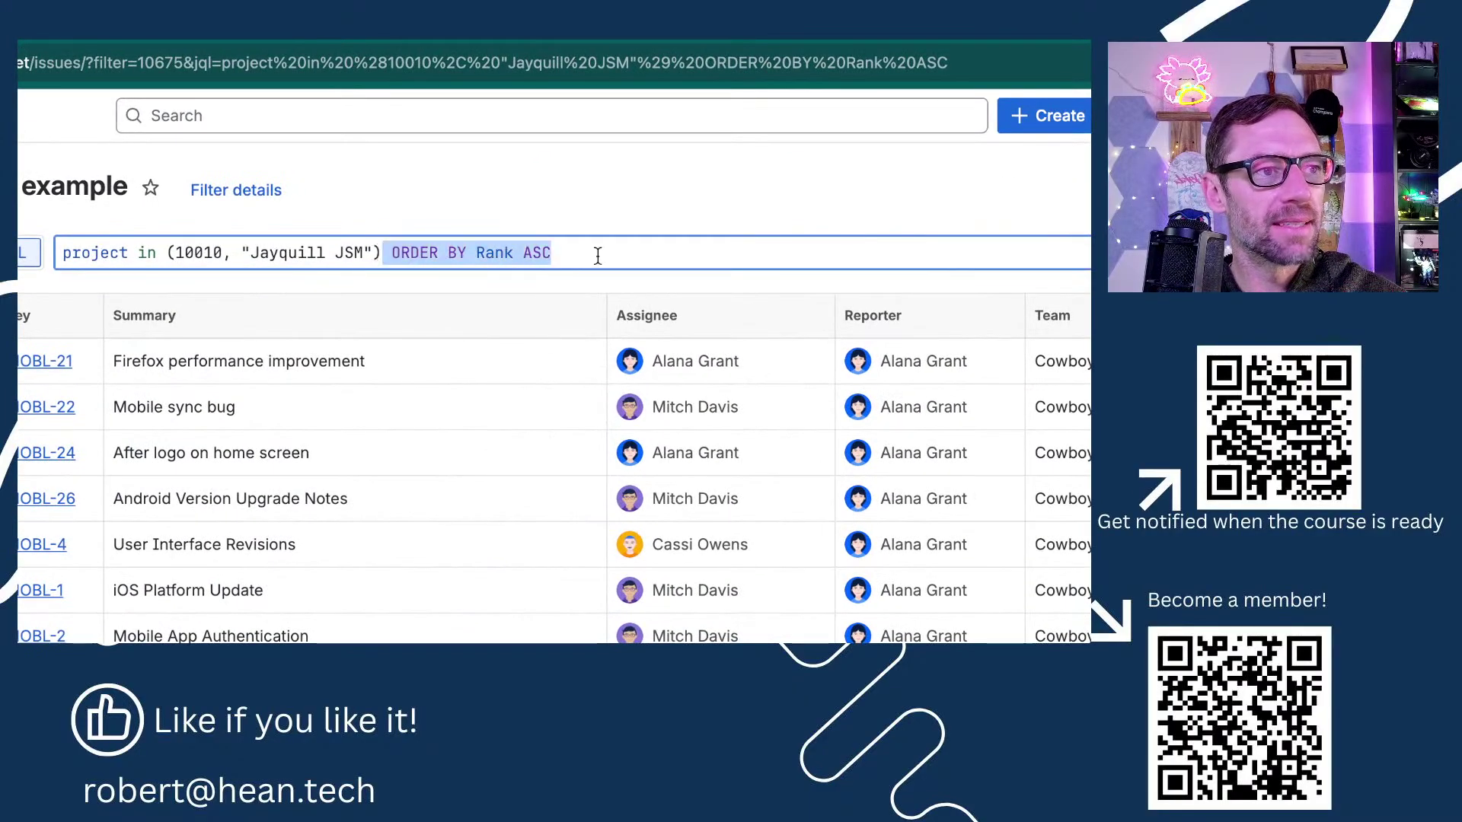
pyautogui.press('BackSpace')
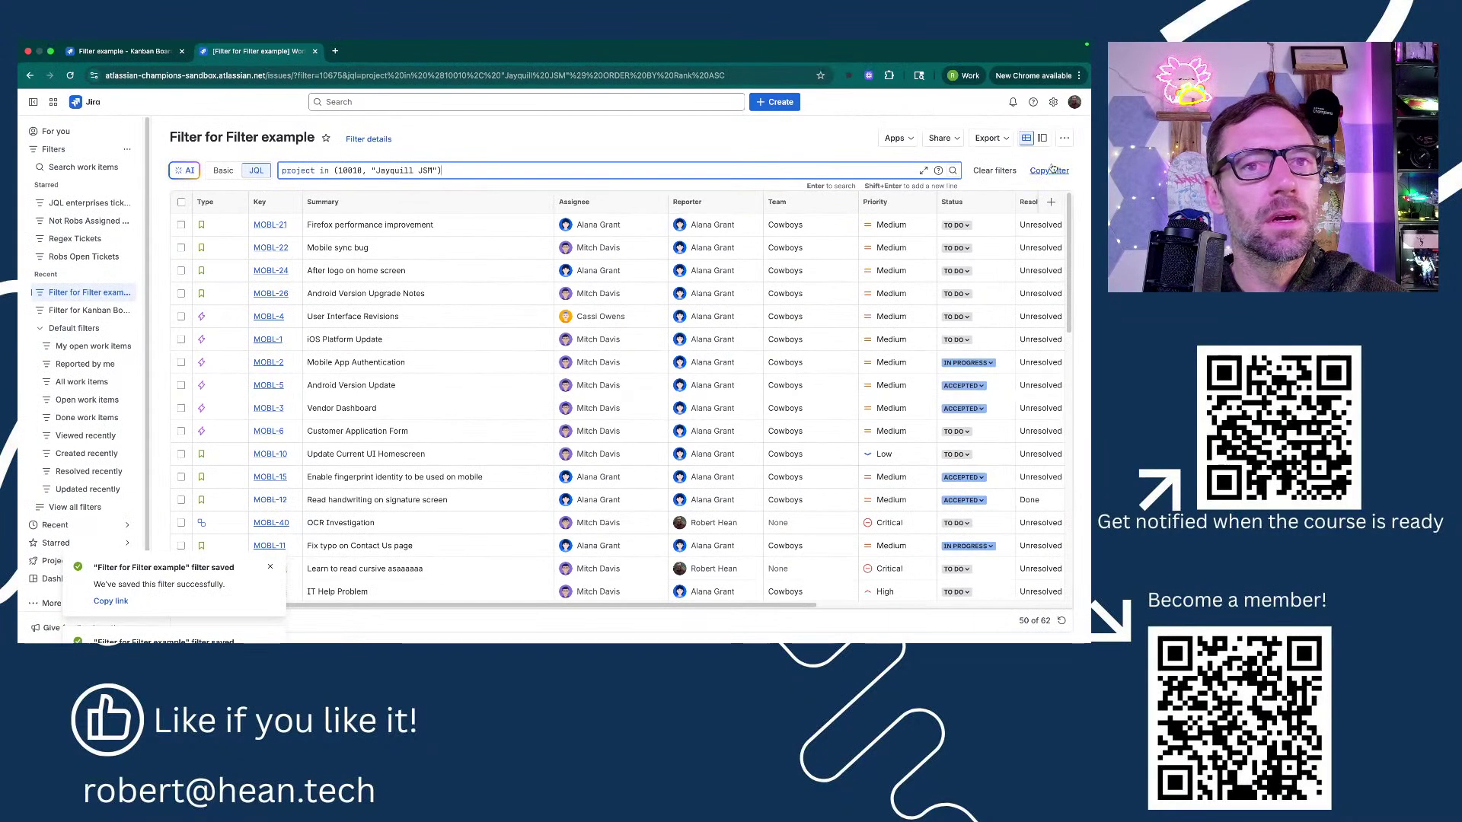
pyautogui.press('Return')
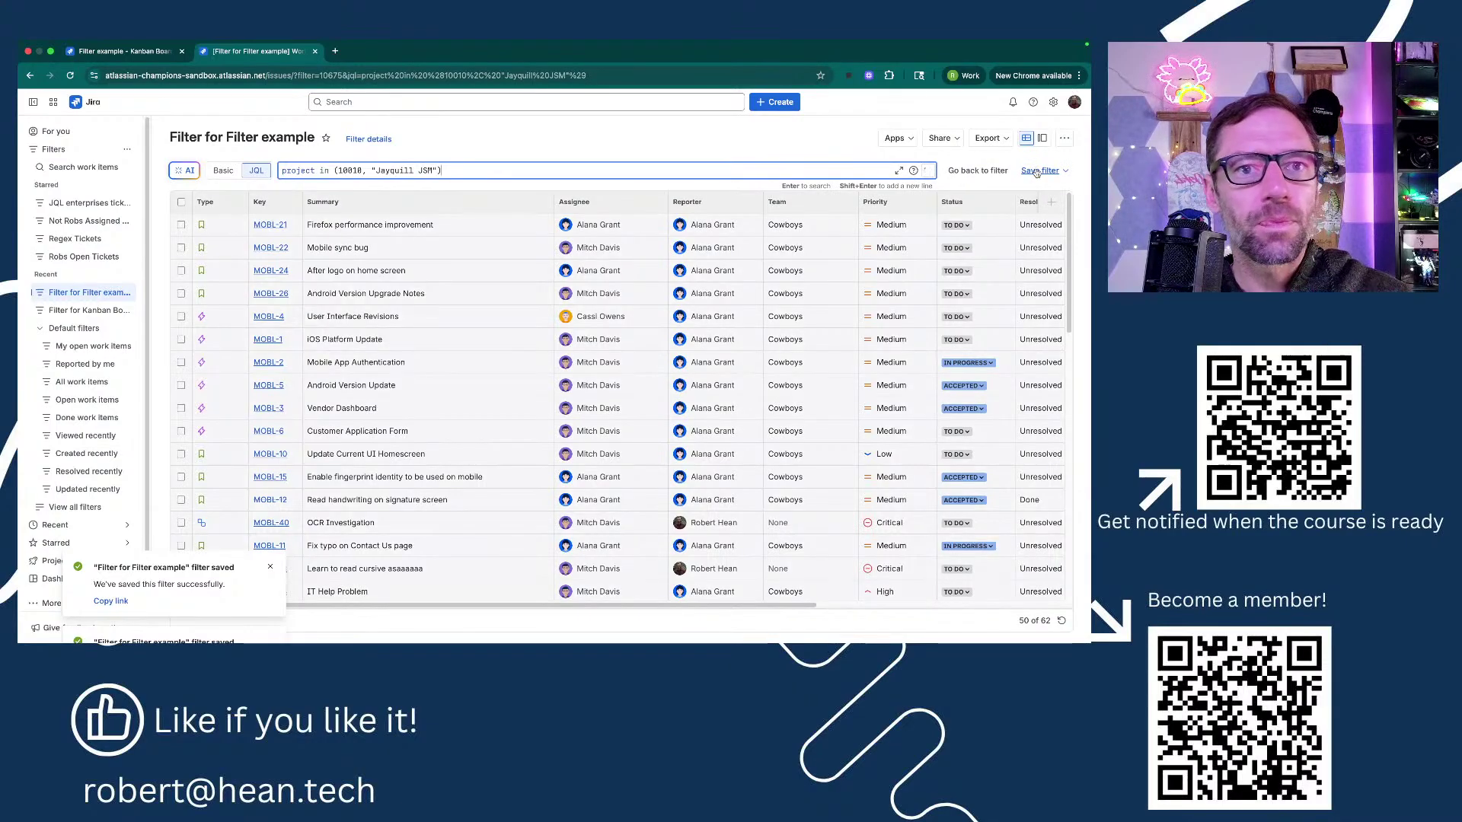
pyautogui.click(1036, 172)
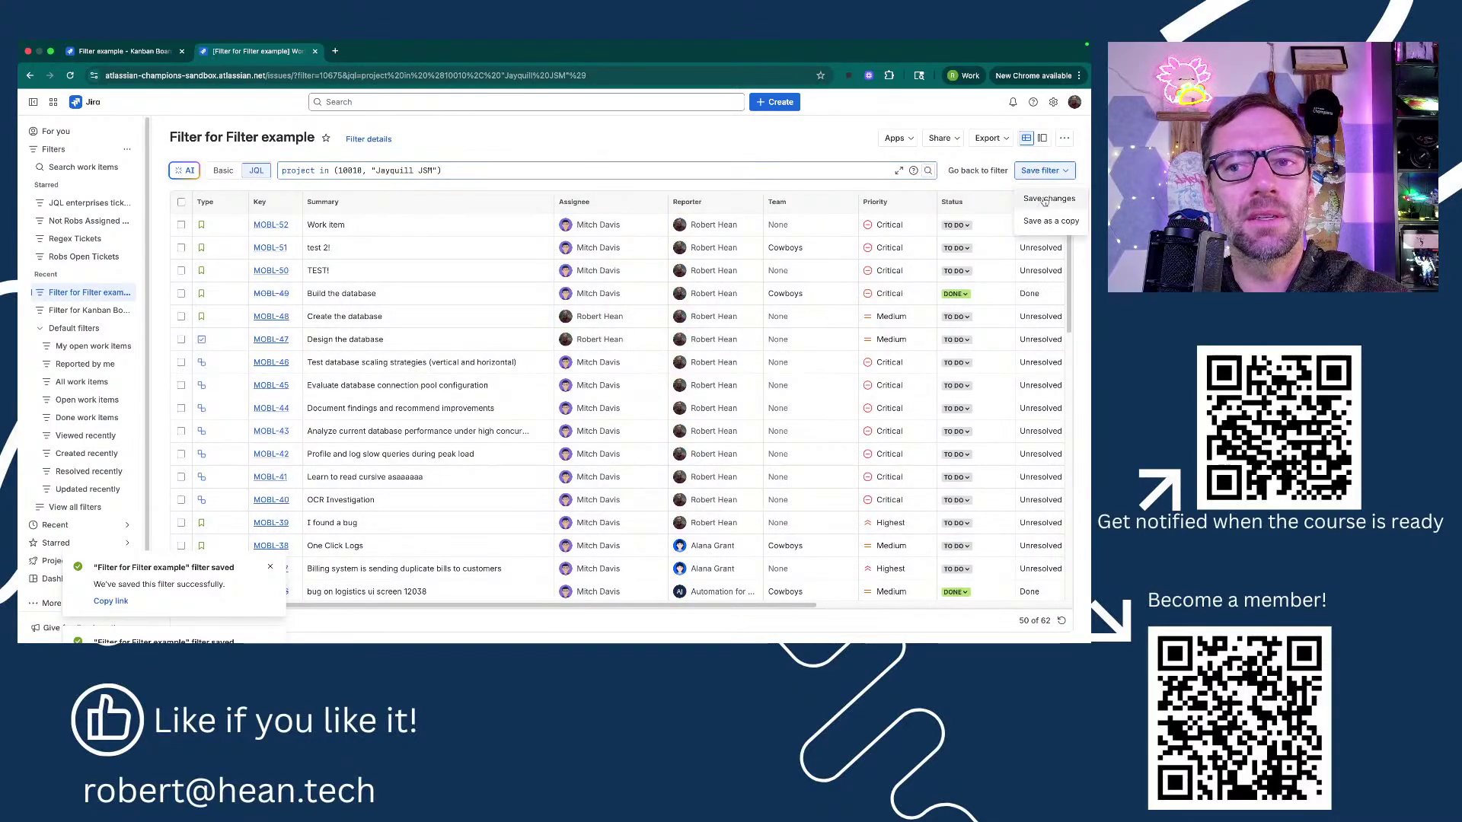
pyautogui.click(1044, 198)
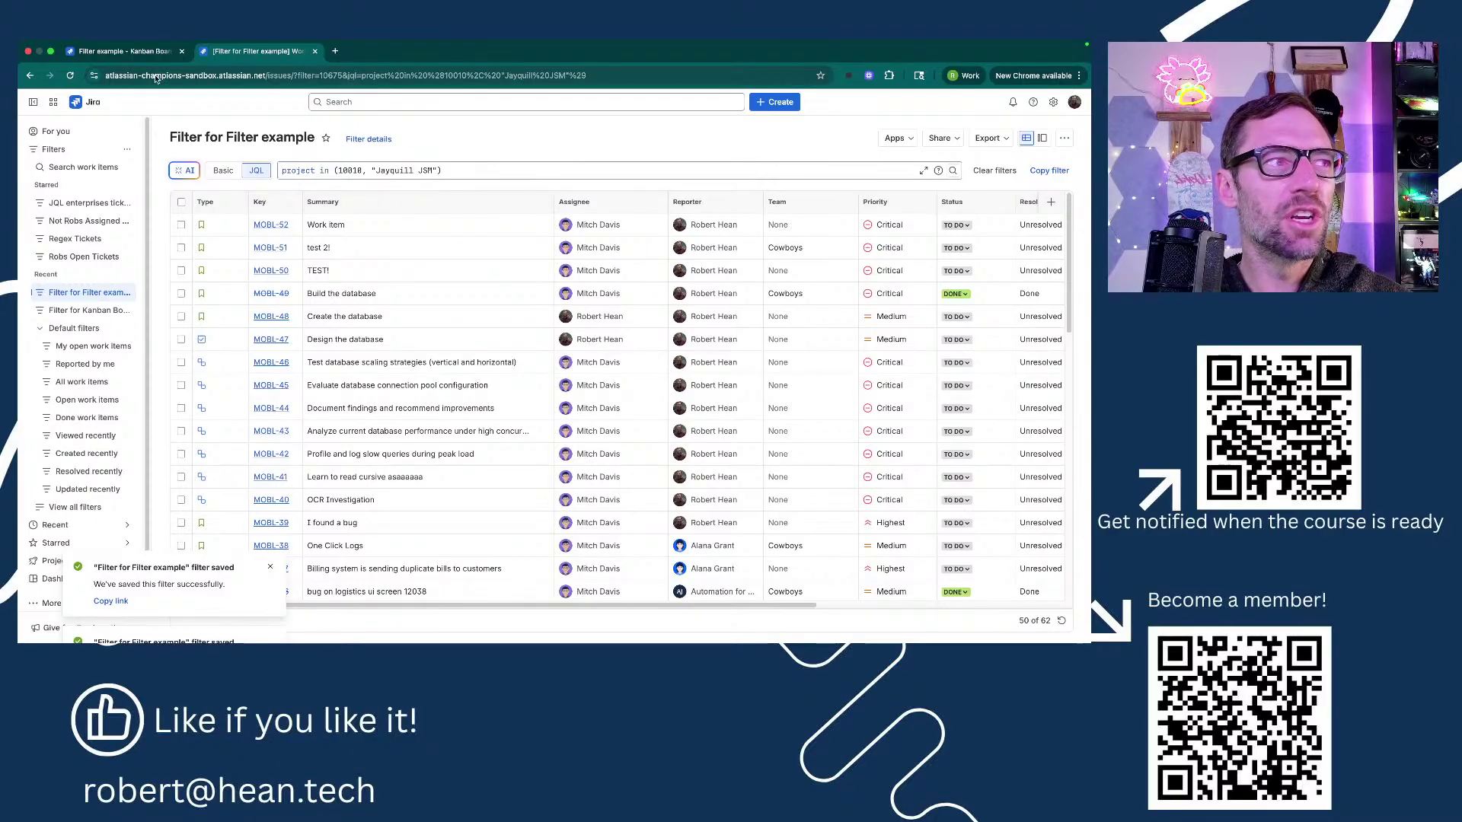
# Reload the Filter example board and try to rerank the JJ-12 and JJ-11 cards within the Jayquill JSM To Do group.
pyautogui.click(107, 52)
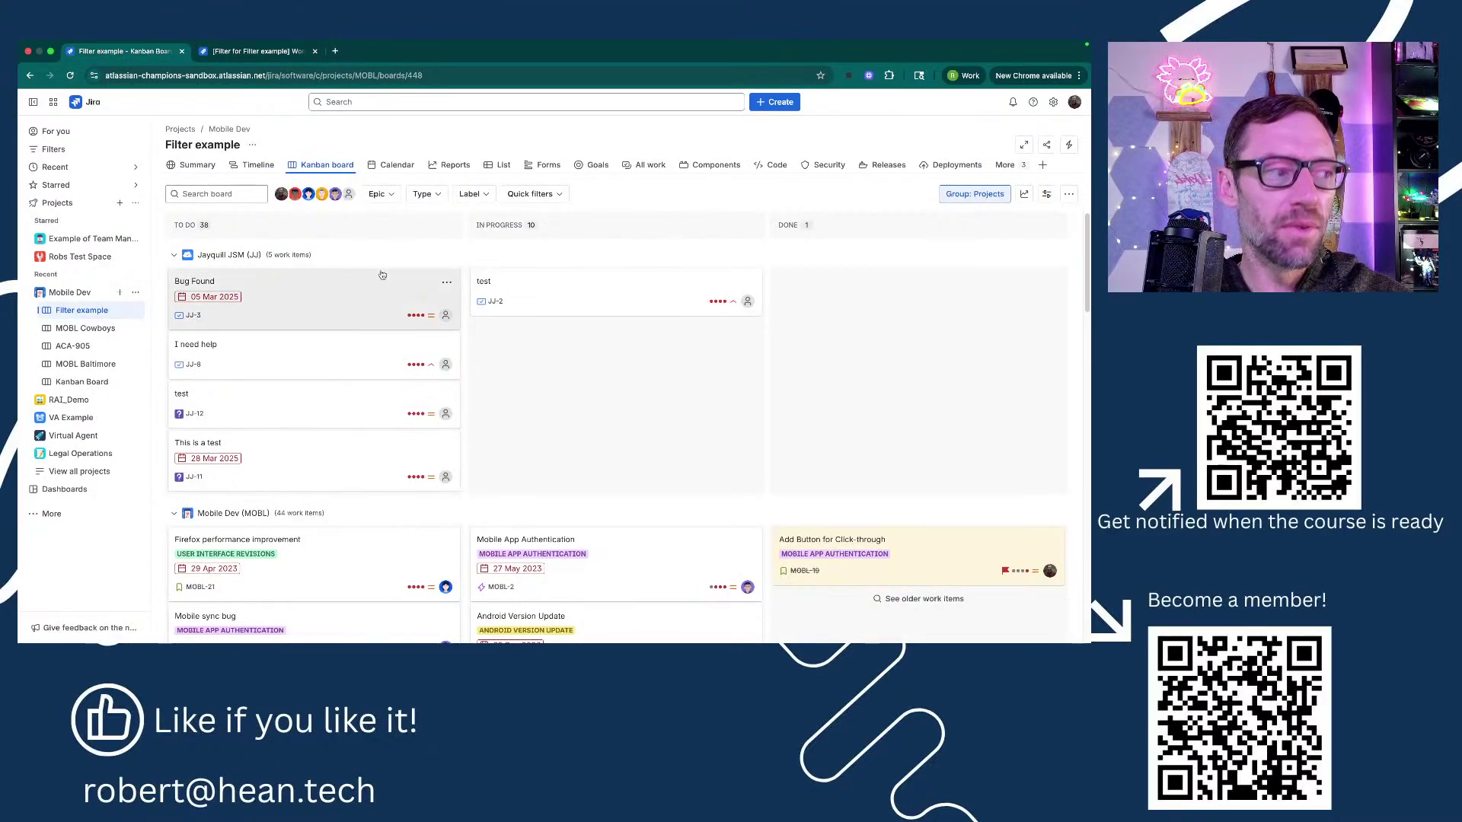
pyautogui.press('super+r')
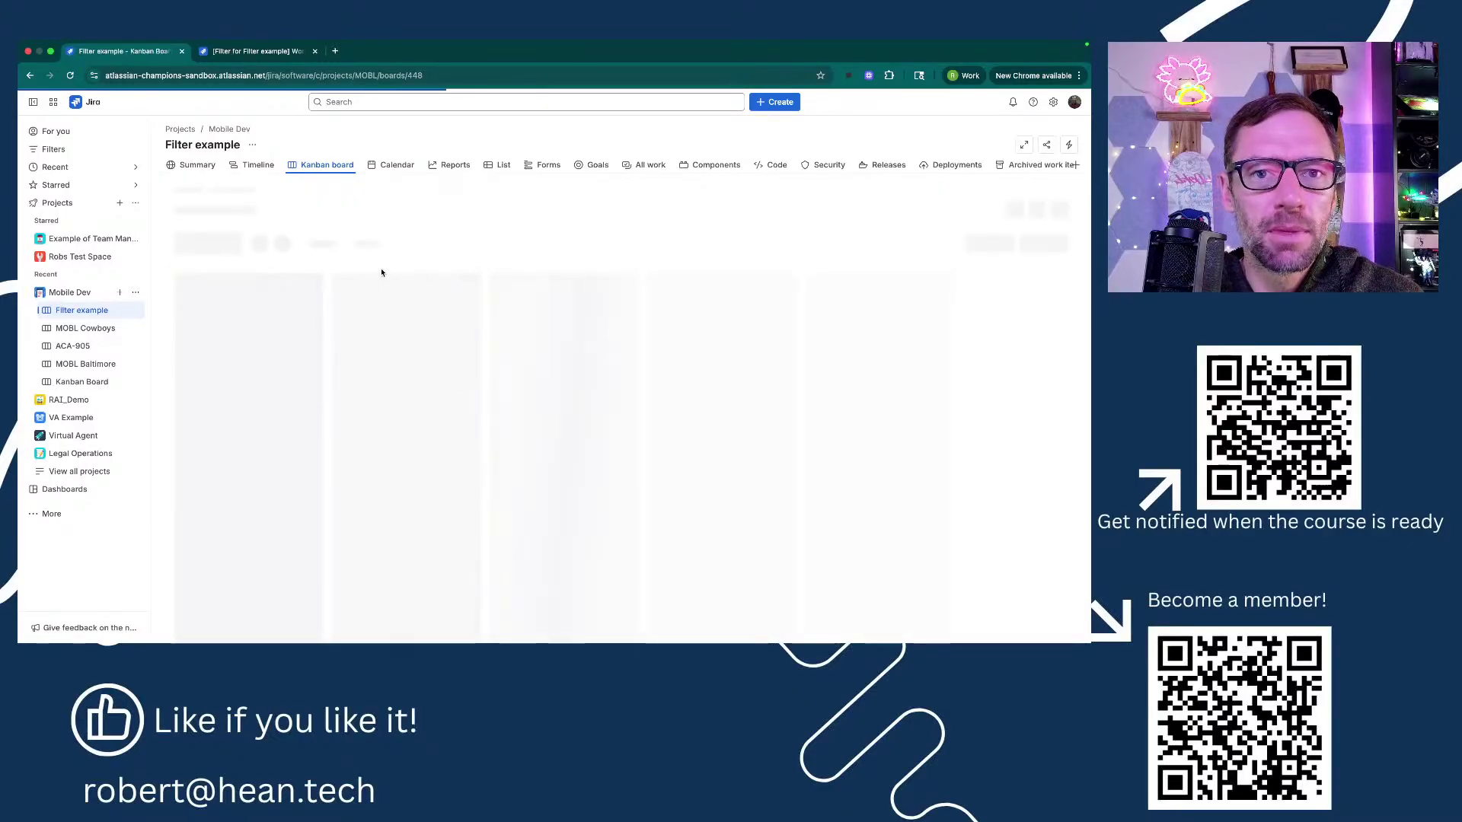
pyautogui.moveTo(320, 293)
pyautogui.mouseDown()
pyautogui.moveTo(334, 398)
pyautogui.moveTo(325, 297)
pyautogui.moveTo(323, 320)
pyautogui.moveTo(301, 322)
pyautogui.moveTo(350, 283)
pyautogui.moveTo(370, 287)
pyautogui.moveTo(311, 320)
pyautogui.mouseUp()
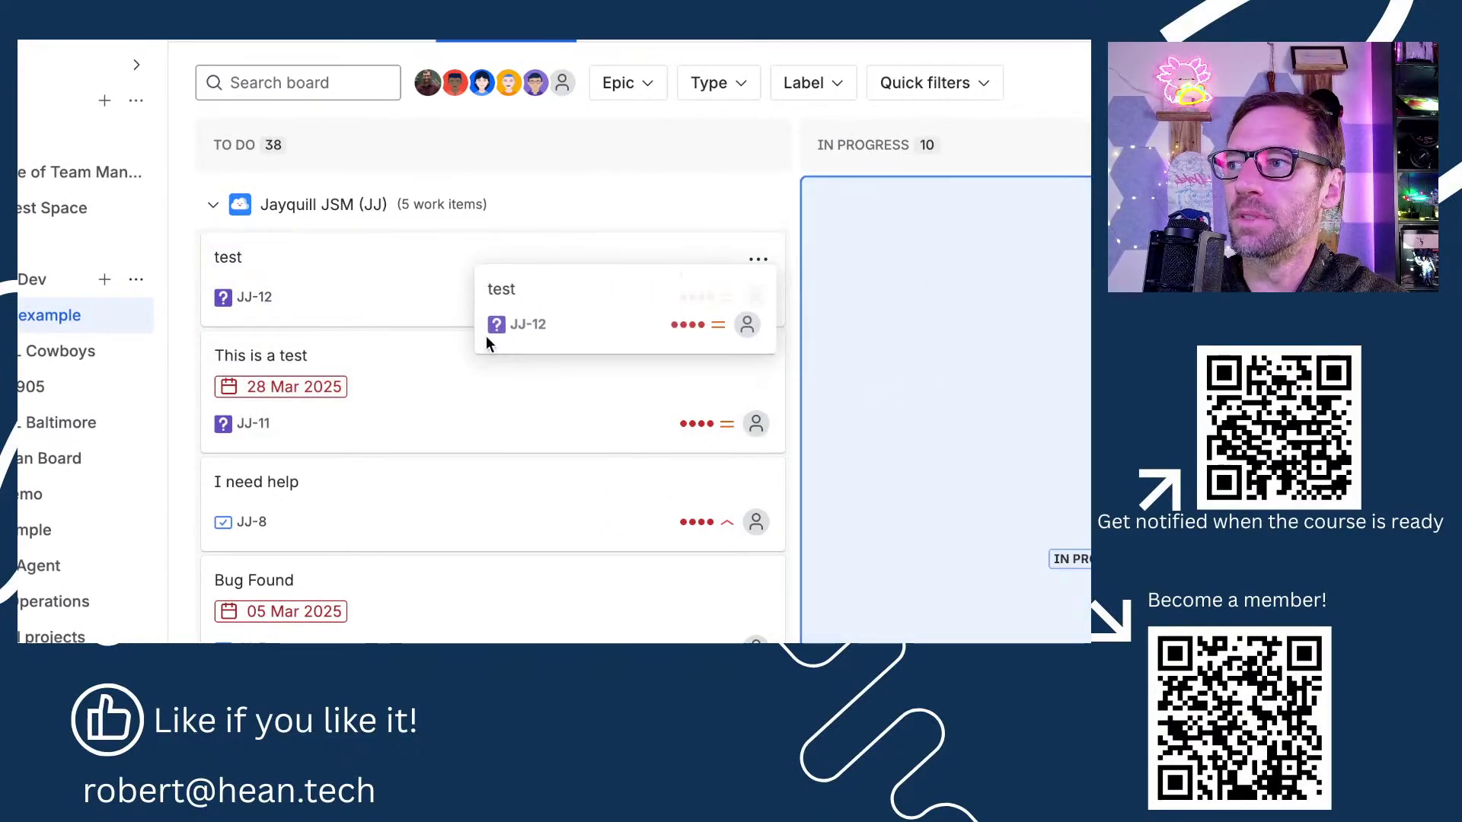
pyautogui.moveTo(486, 336); pyautogui.dragTo(373, 520)
pyautogui.moveTo(377, 517); pyautogui.dragTo(372, 549)
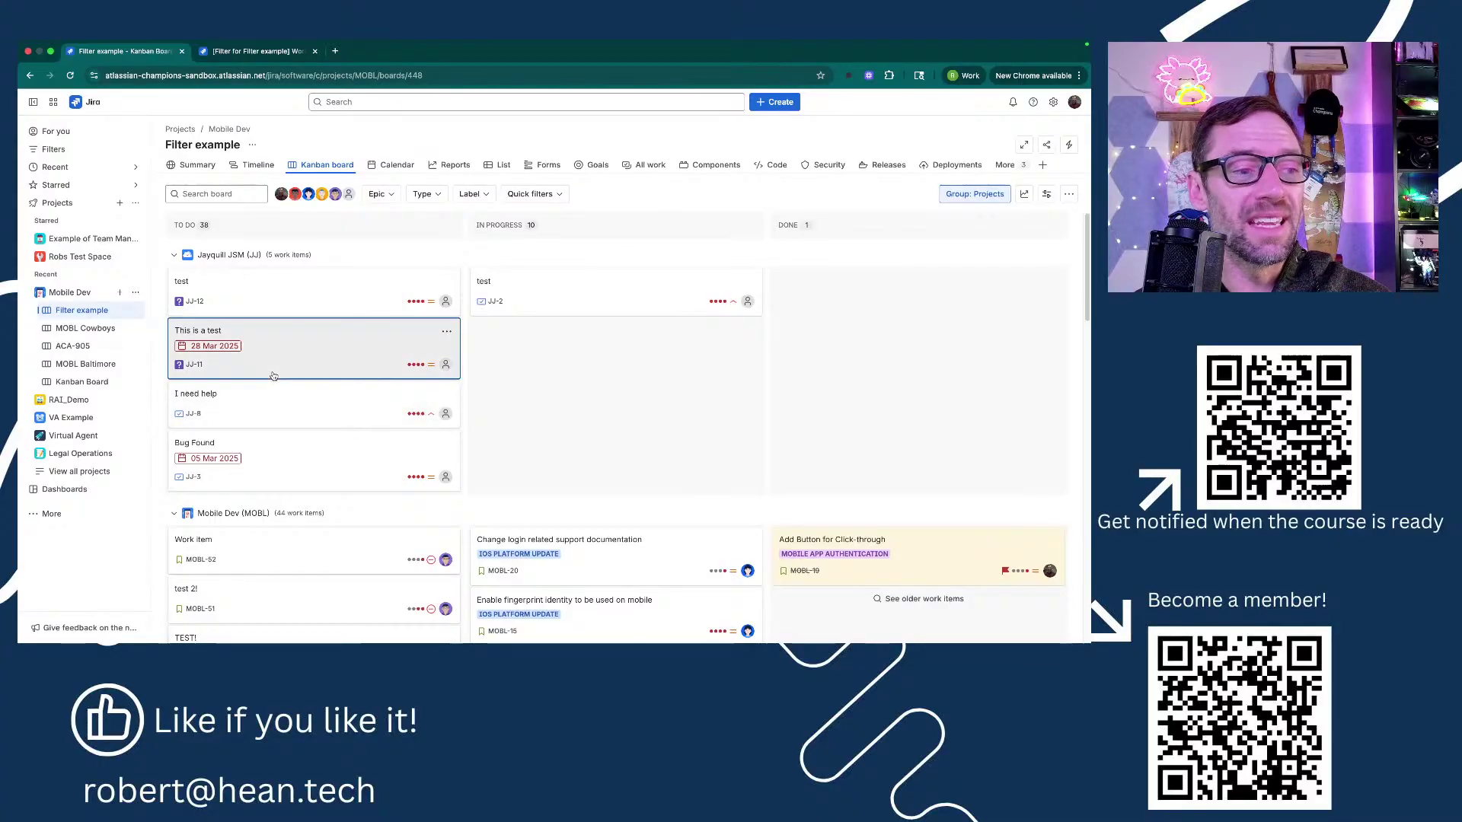
pyautogui.scroll(-5, 266, 396)
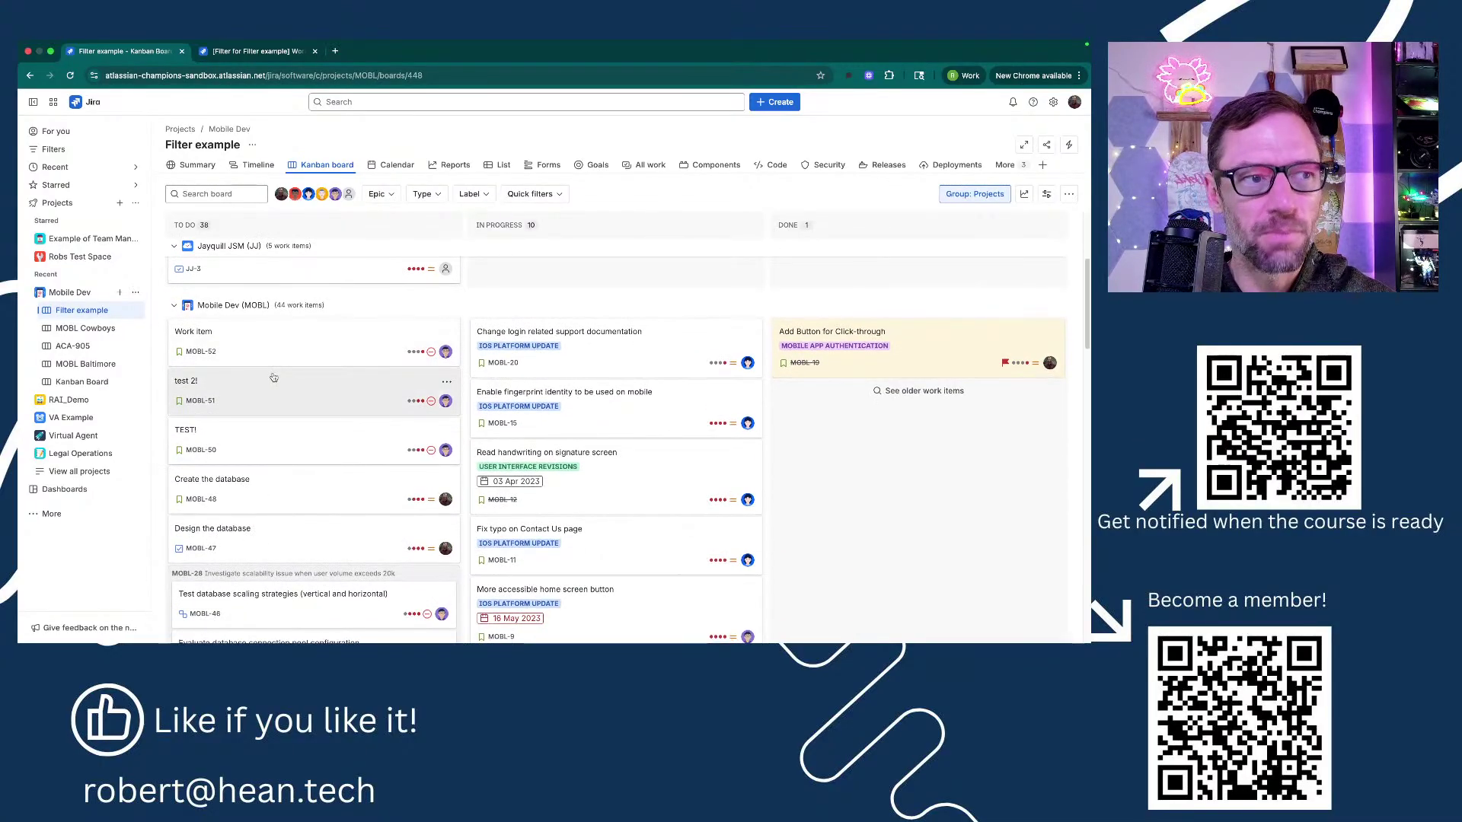
# Open the Filter example board settings and expand the filter details to check the ranking and permission sections.
pyautogui.click(137, 315)
pyautogui.click(228, 306)
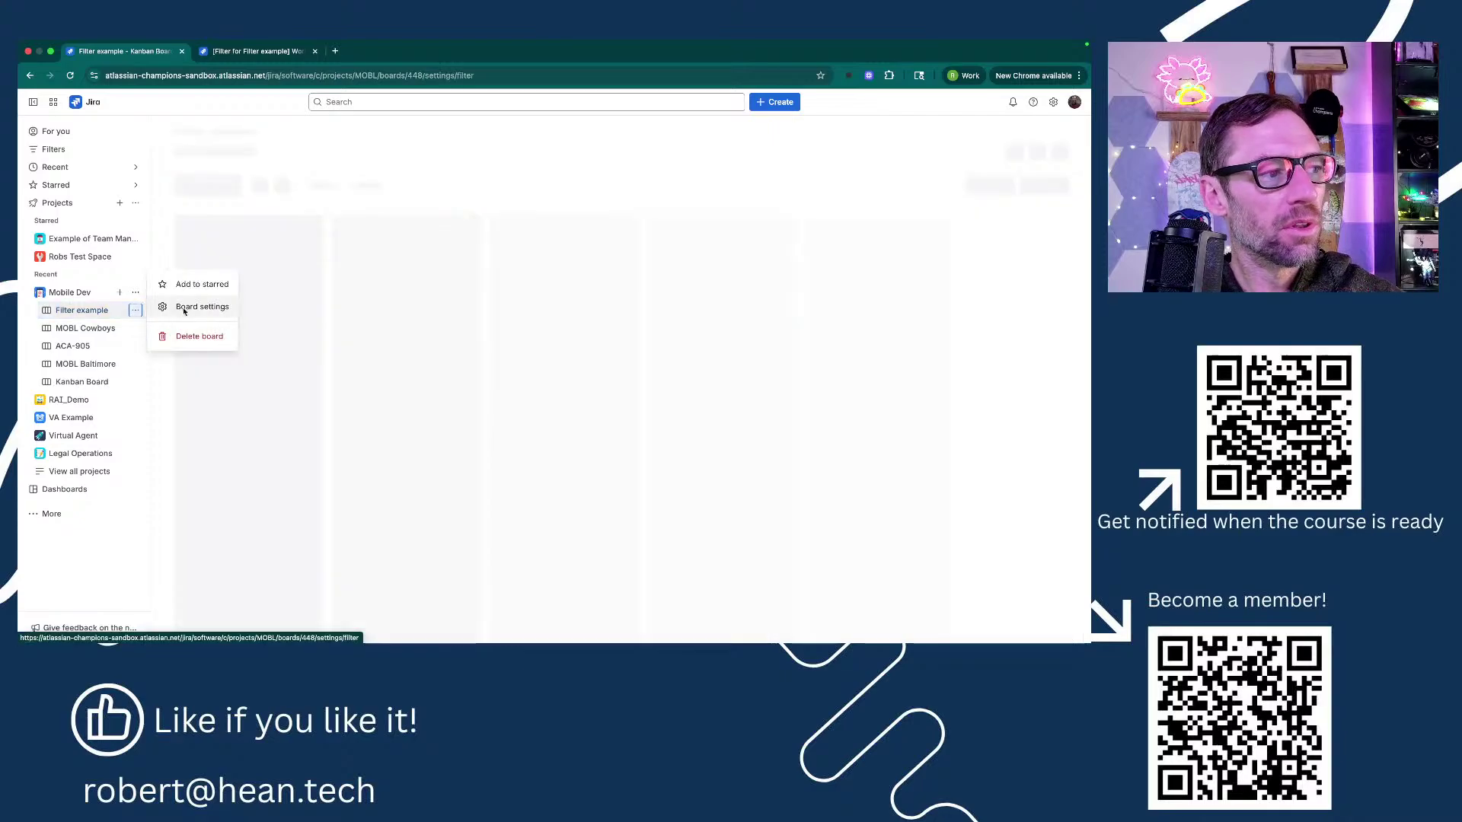
pyautogui.scroll(-1, 265, 374)
pyautogui.scroll(-3, 265, 374)
pyautogui.click(229, 375)
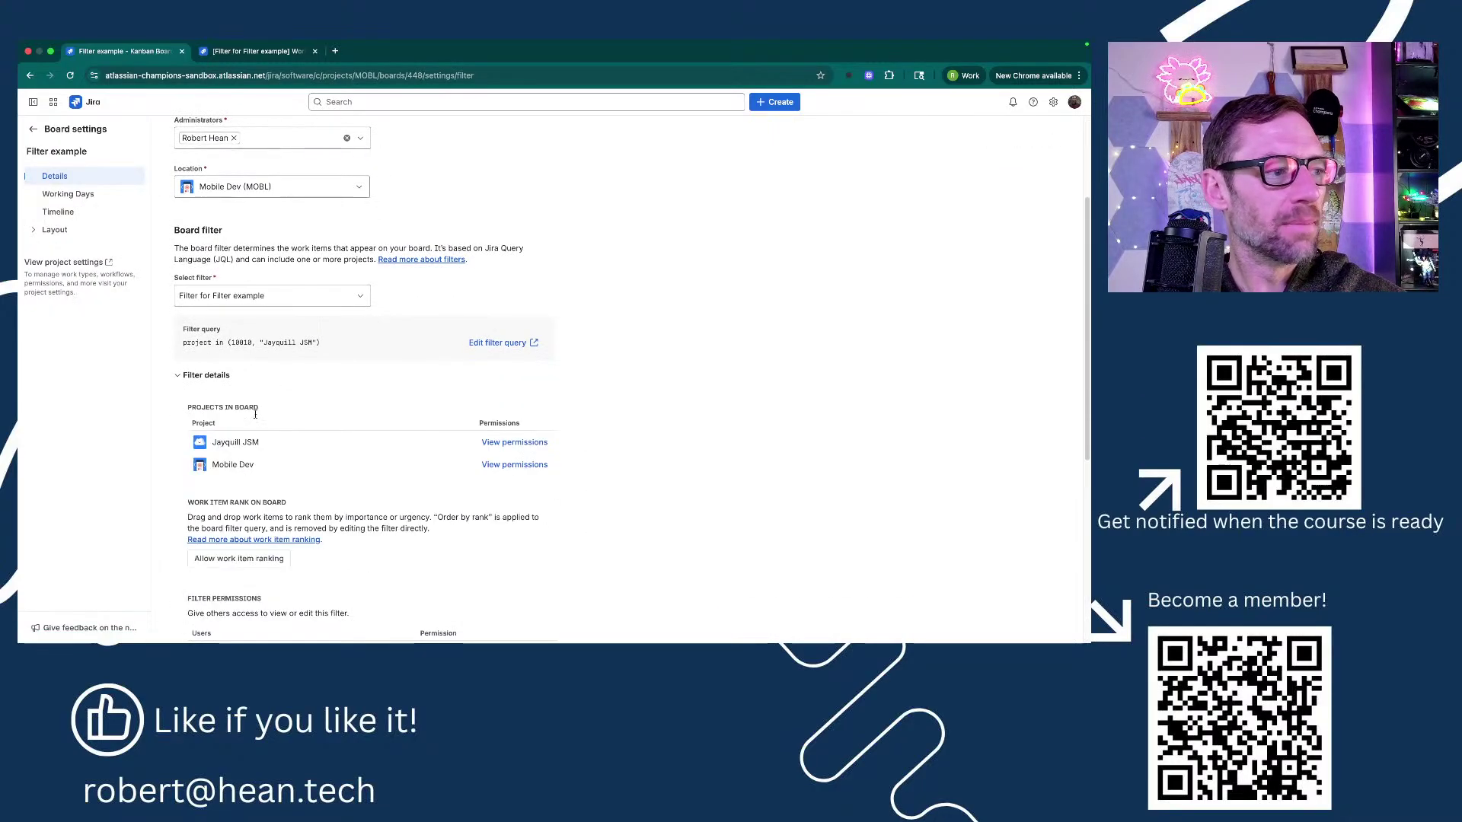
pyautogui.scroll(-5, 260, 403)
pyautogui.scroll(-1, 259, 420)
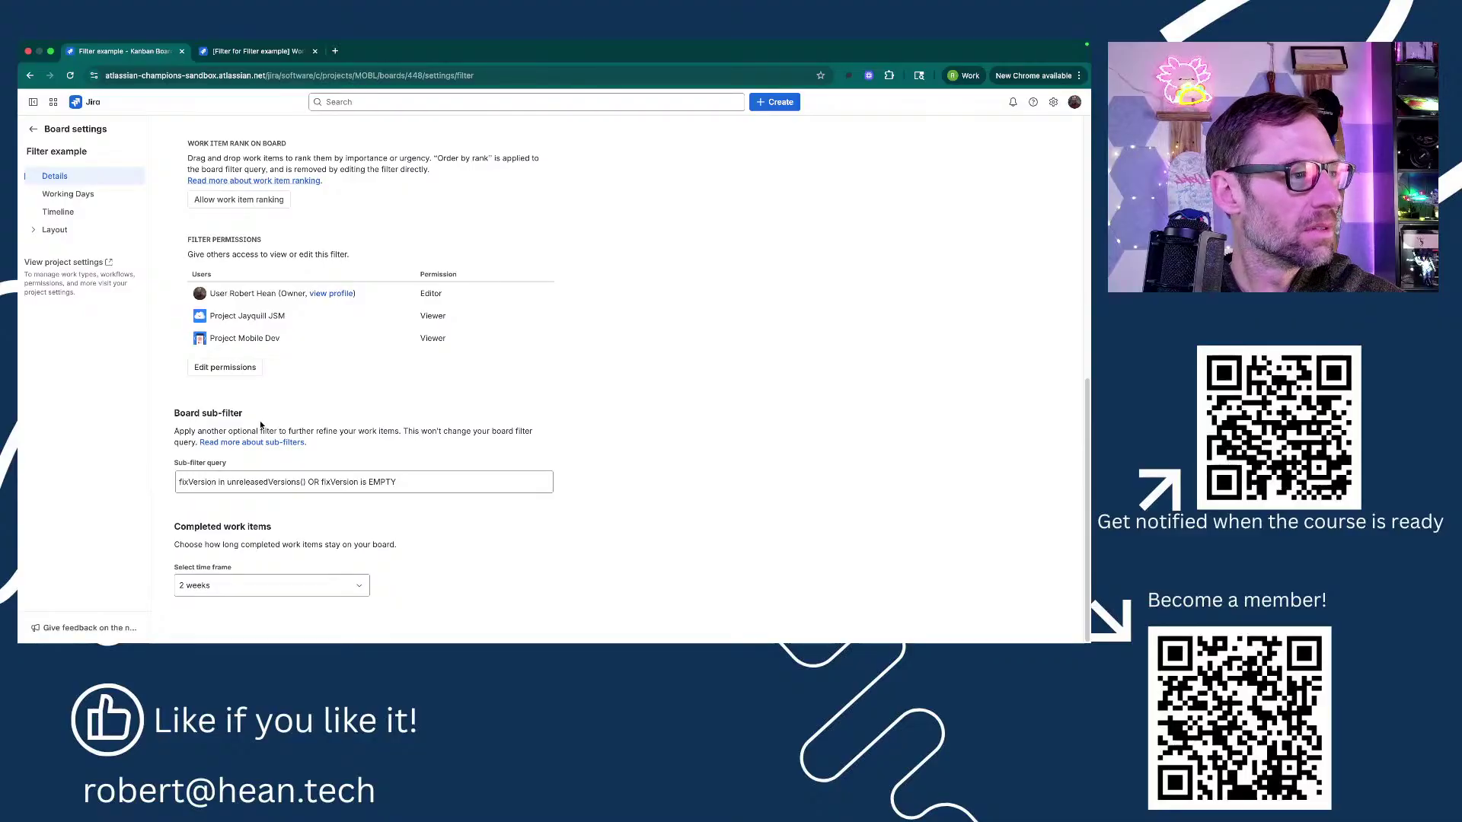
# Allow work item ranking on the board, adding "Order by Rank" to its filter.
pyautogui.scroll(3, 258, 421)
pyautogui.scroll(2, 258, 420)
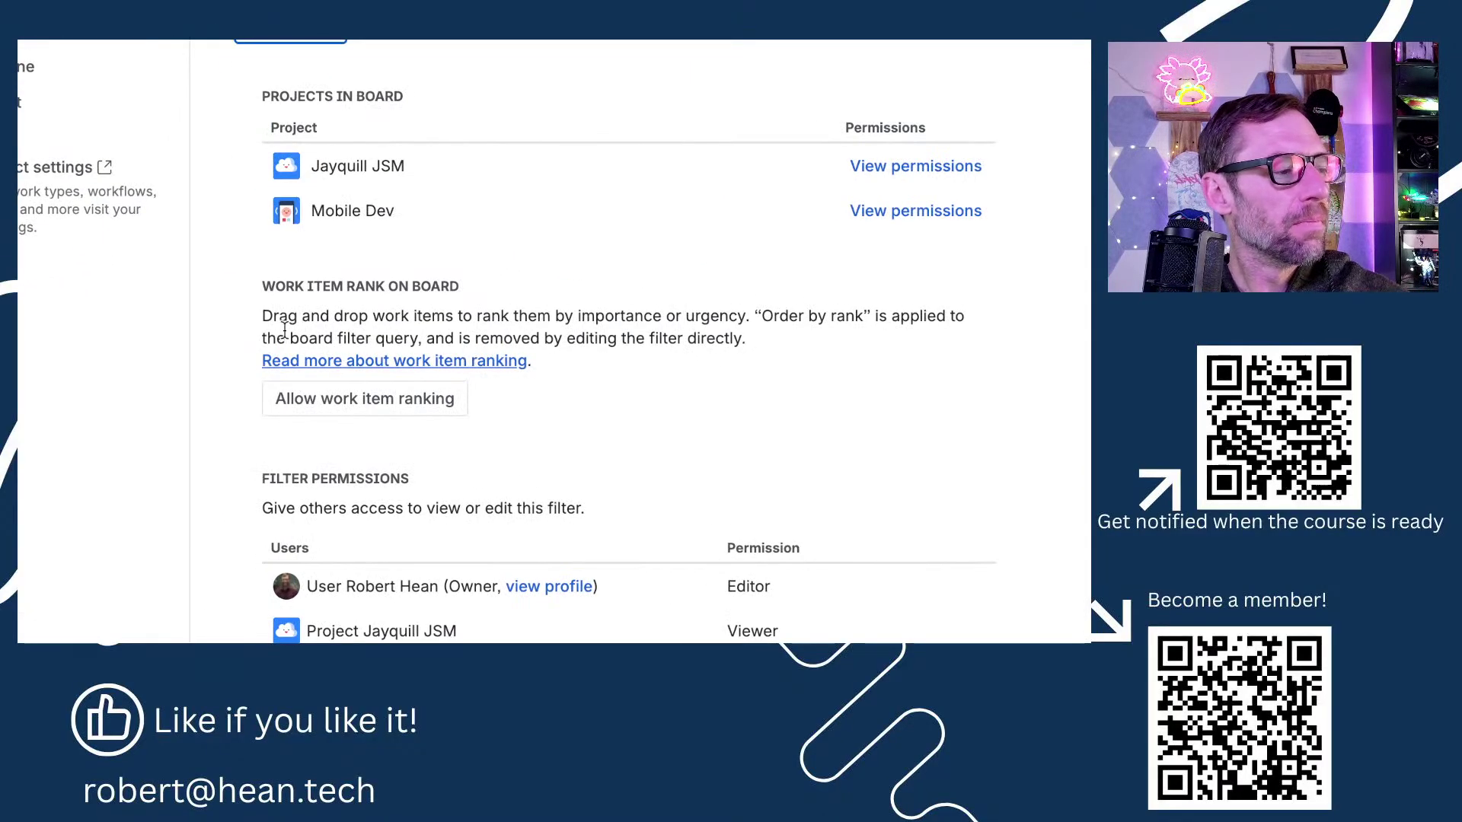
pyautogui.moveTo(273, 319); pyautogui.dragTo(468, 315)
pyautogui.moveTo(368, 315); pyautogui.dragTo(434, 317)
pyautogui.click(342, 408)
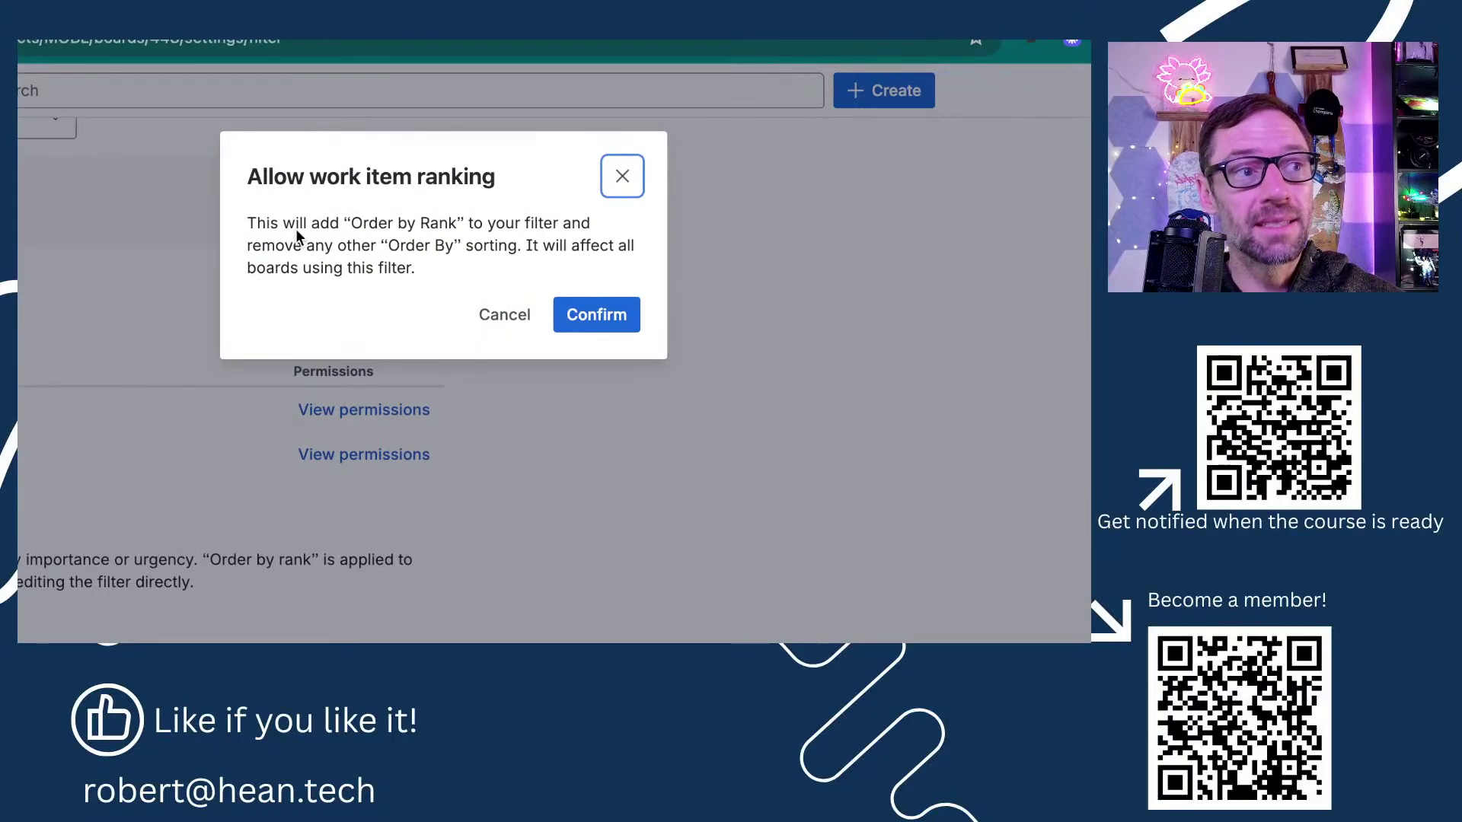
pyautogui.moveTo(276, 222); pyautogui.dragTo(394, 241)
pyautogui.click(466, 222)
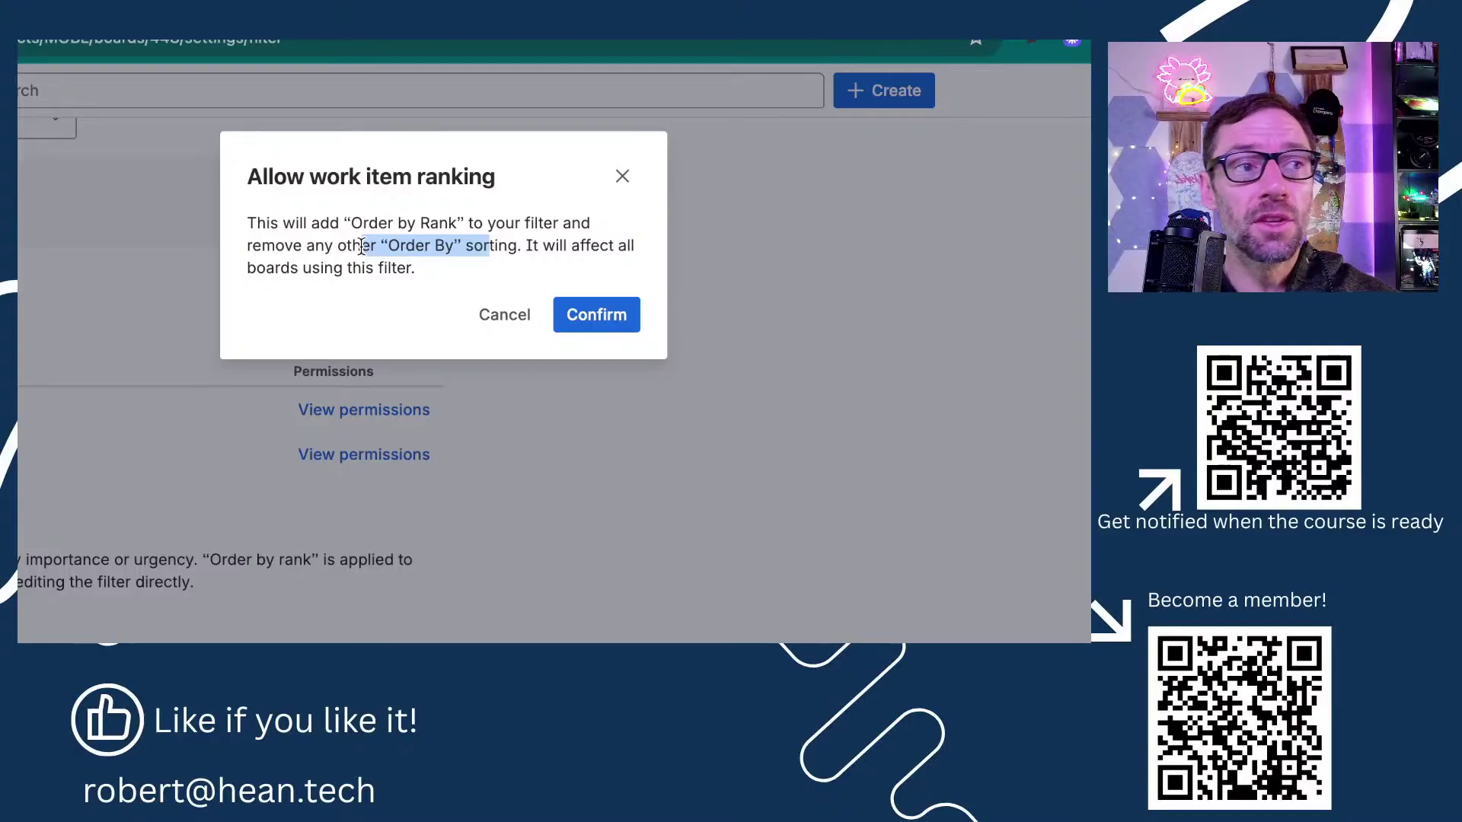
pyautogui.click(611, 312)
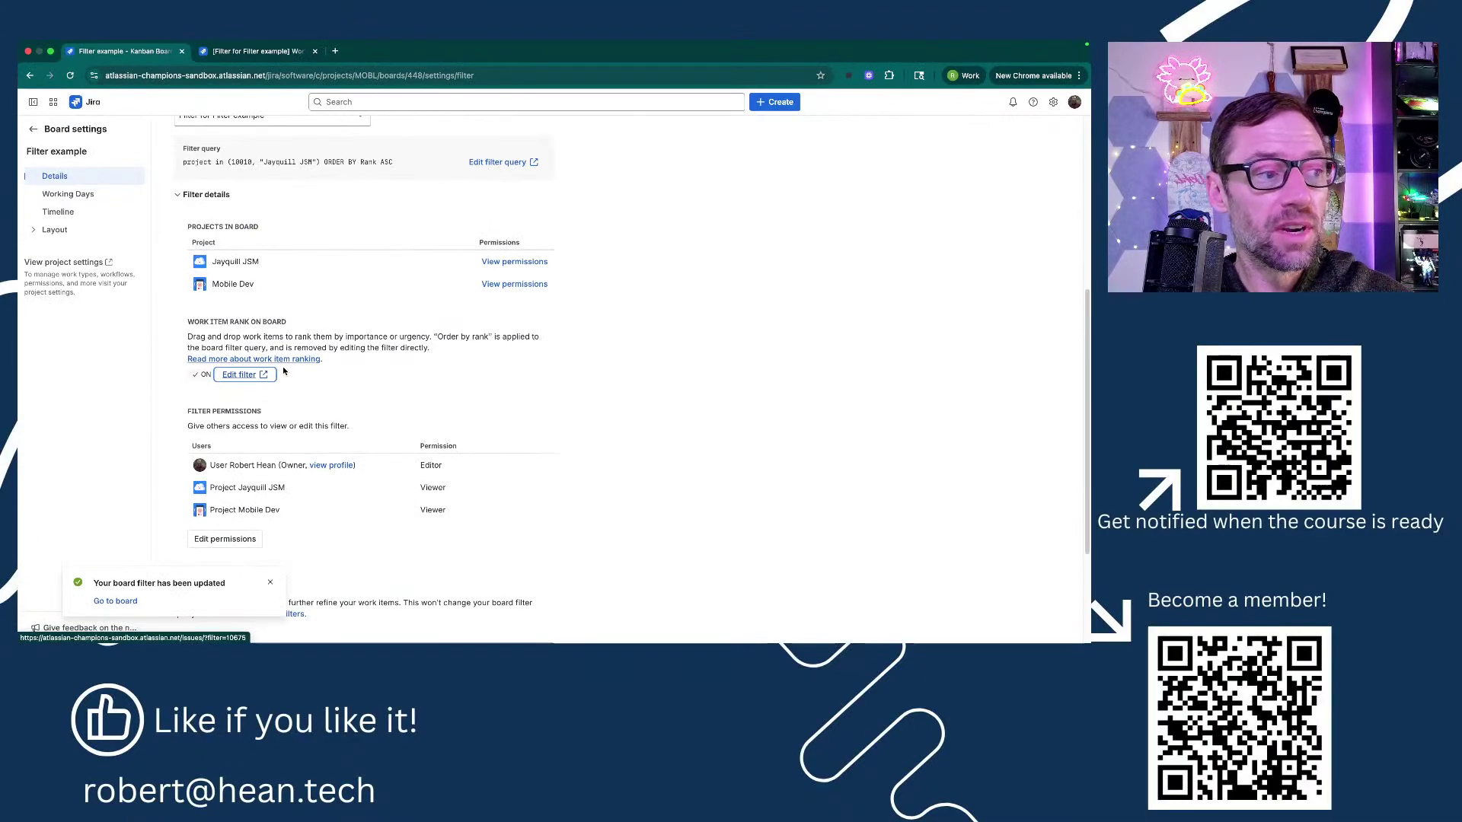
# Check the ordering clause of the board's filter query in the settings and compare it with the reloaded filter search page.
pyautogui.scroll(5, 305, 358)
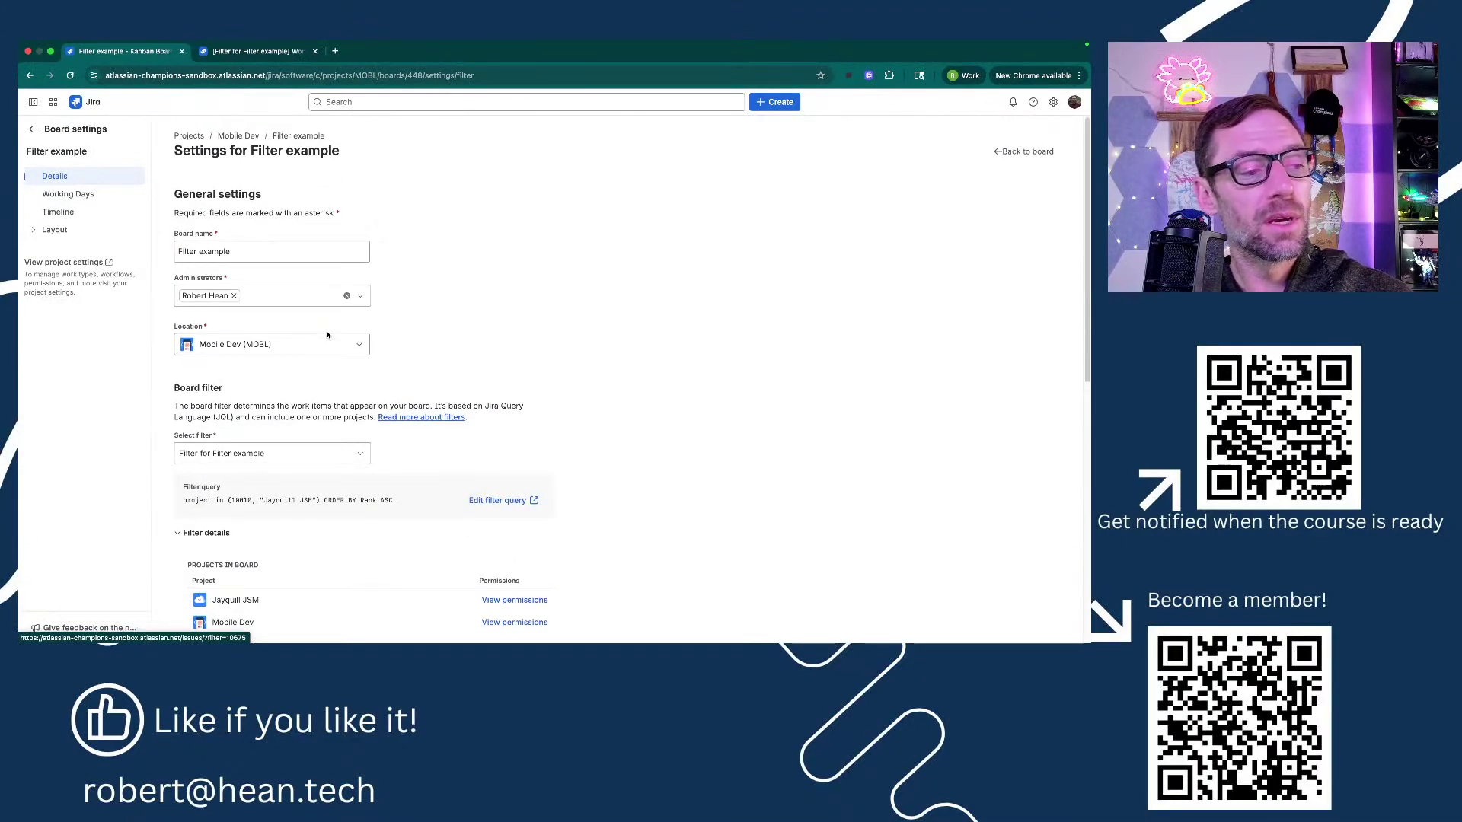
pyautogui.scroll(-3, 327, 335)
pyautogui.moveTo(392, 262); pyautogui.dragTo(275, 264)
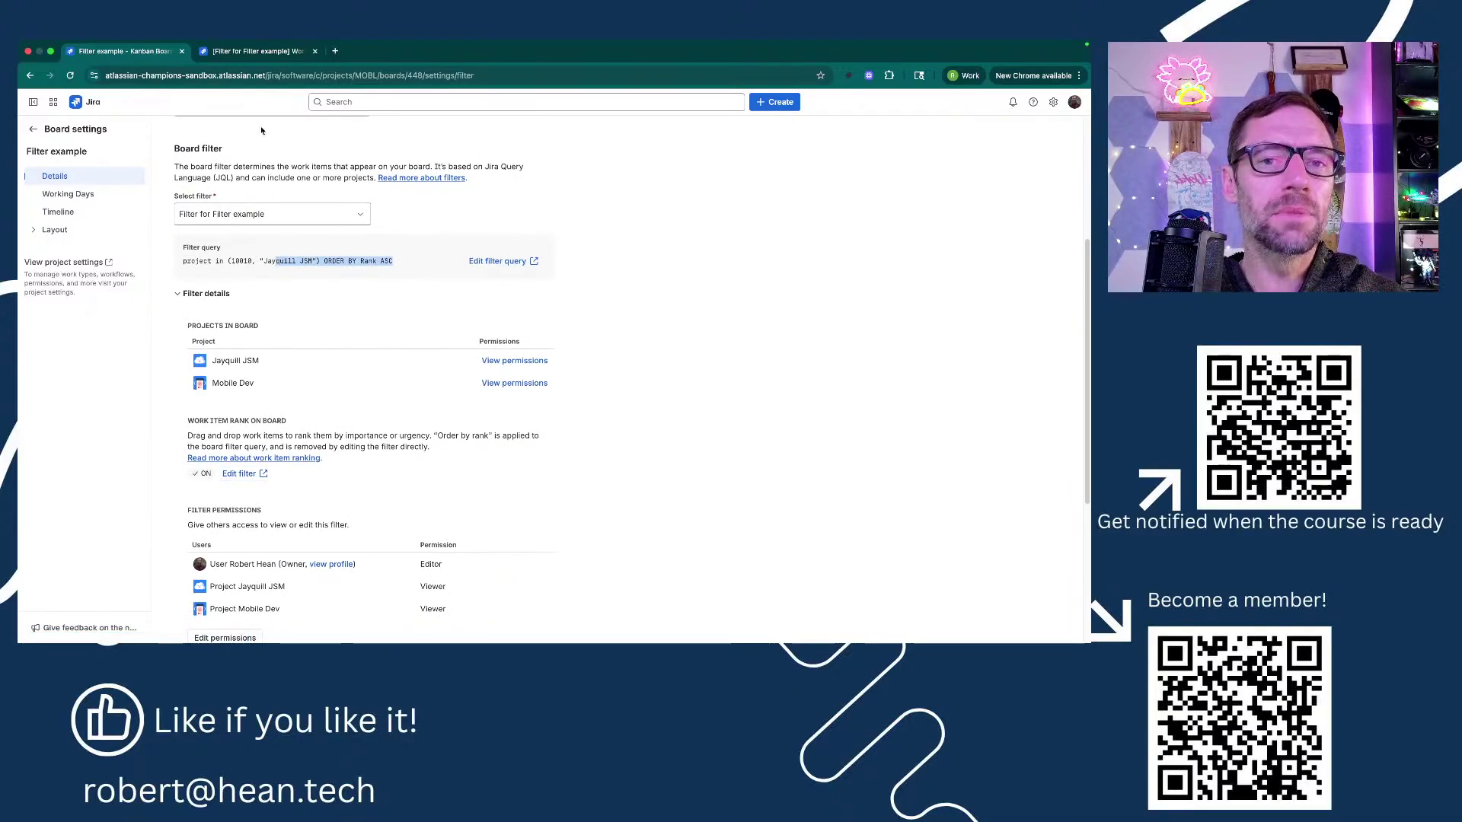
pyautogui.click(267, 54)
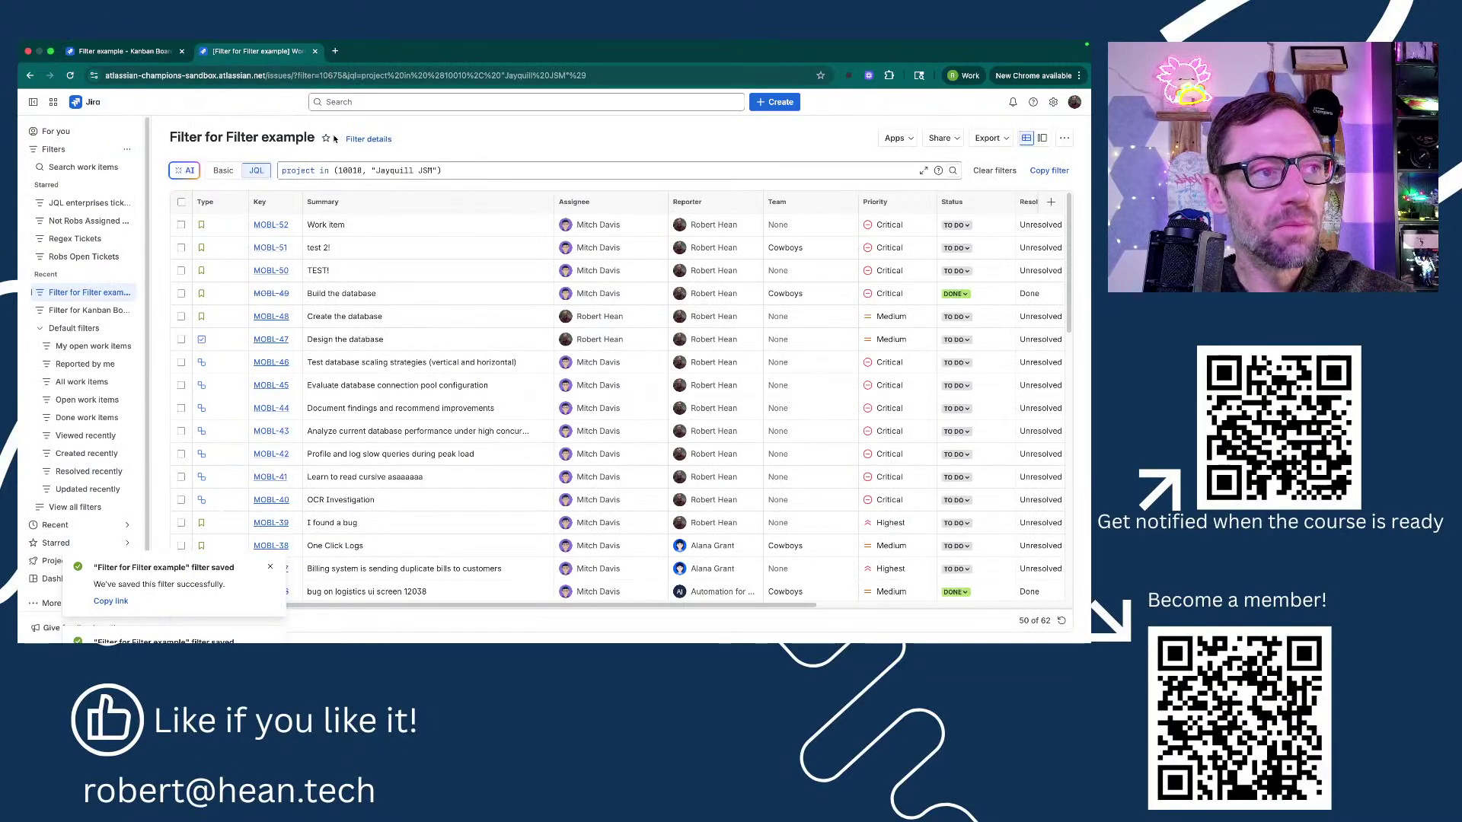
pyautogui.press('super+r')
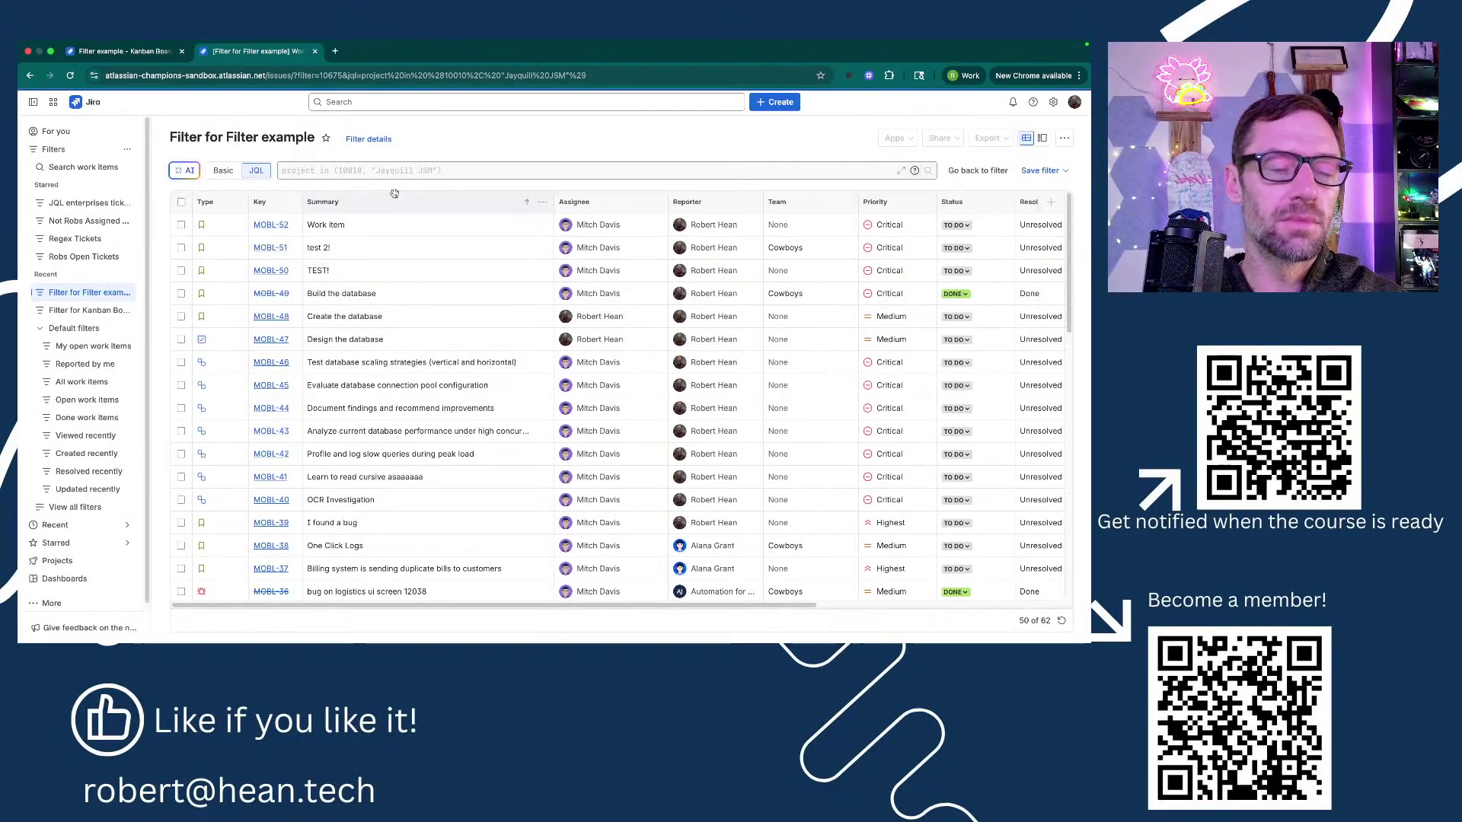
pyautogui.click(446, 170)
pyautogui.click(128, 51)
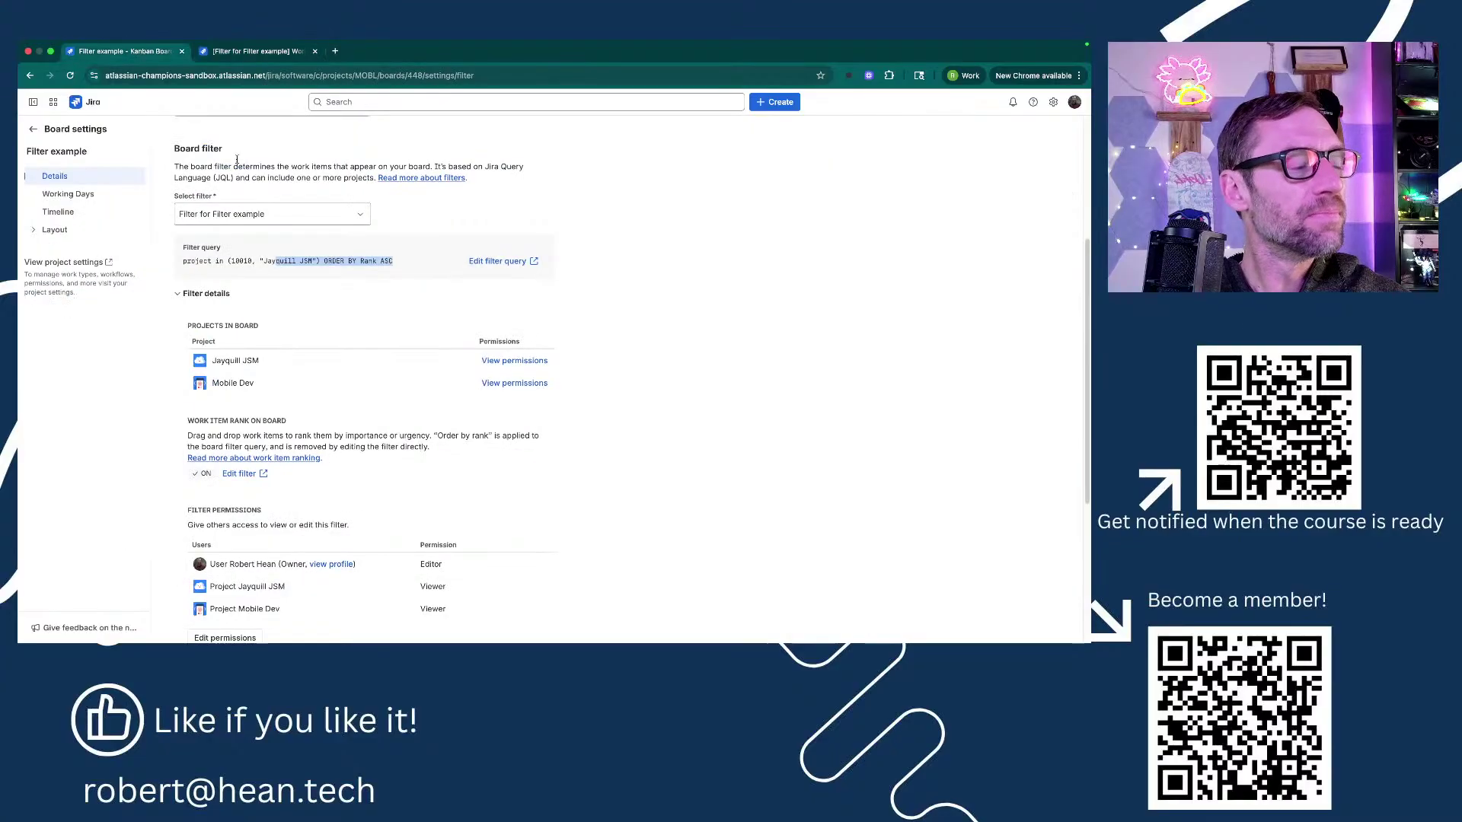
# Return to the Filter example board and check the order of its cards.
pyautogui.click(33, 129)
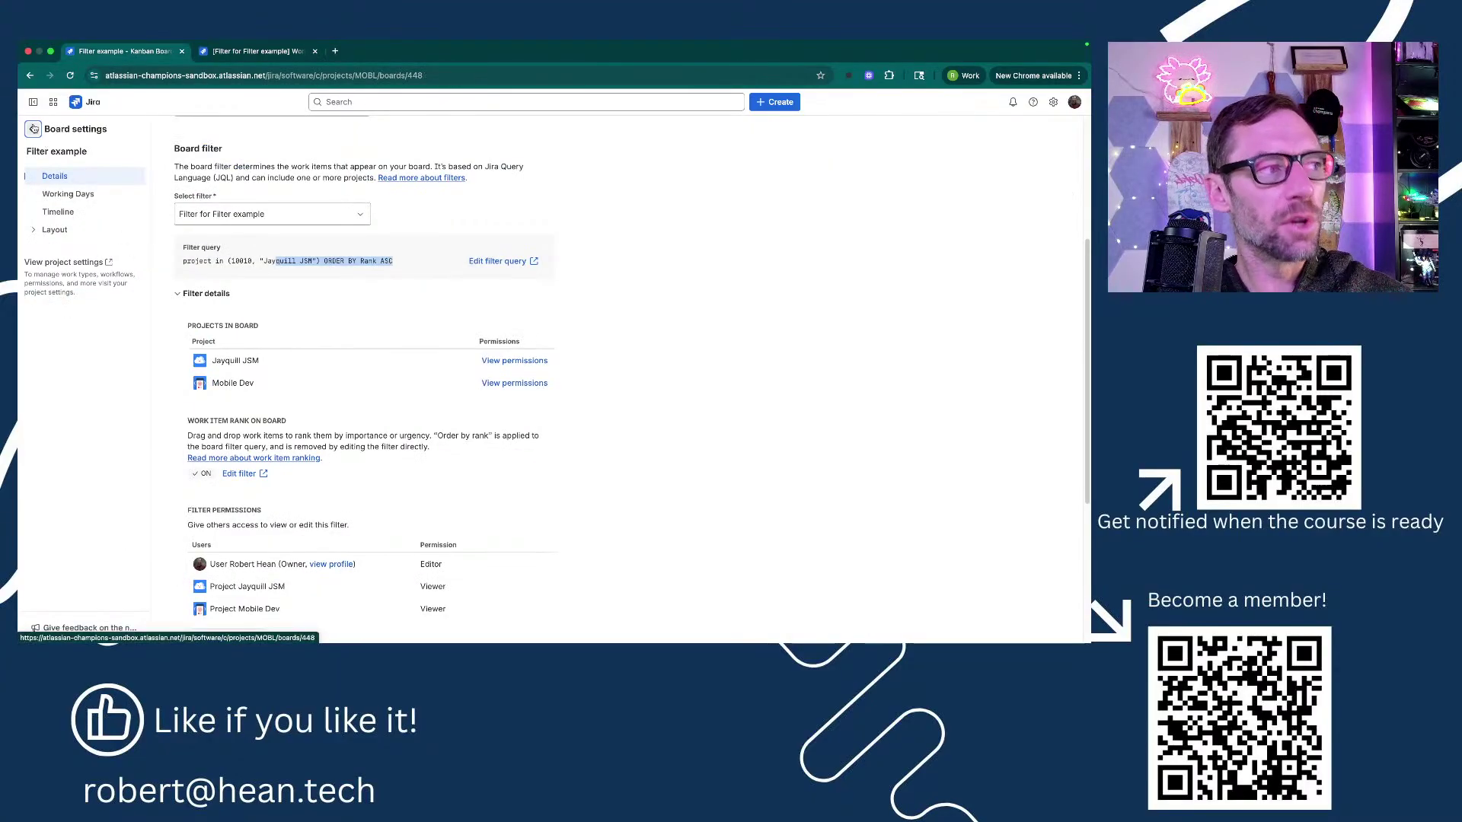
pyautogui.moveTo(278, 352)
pyautogui.mouseDown()
pyautogui.moveTo(280, 407)
pyautogui.moveTo(283, 303)
pyautogui.moveTo(277, 350)
pyautogui.mouseUp()
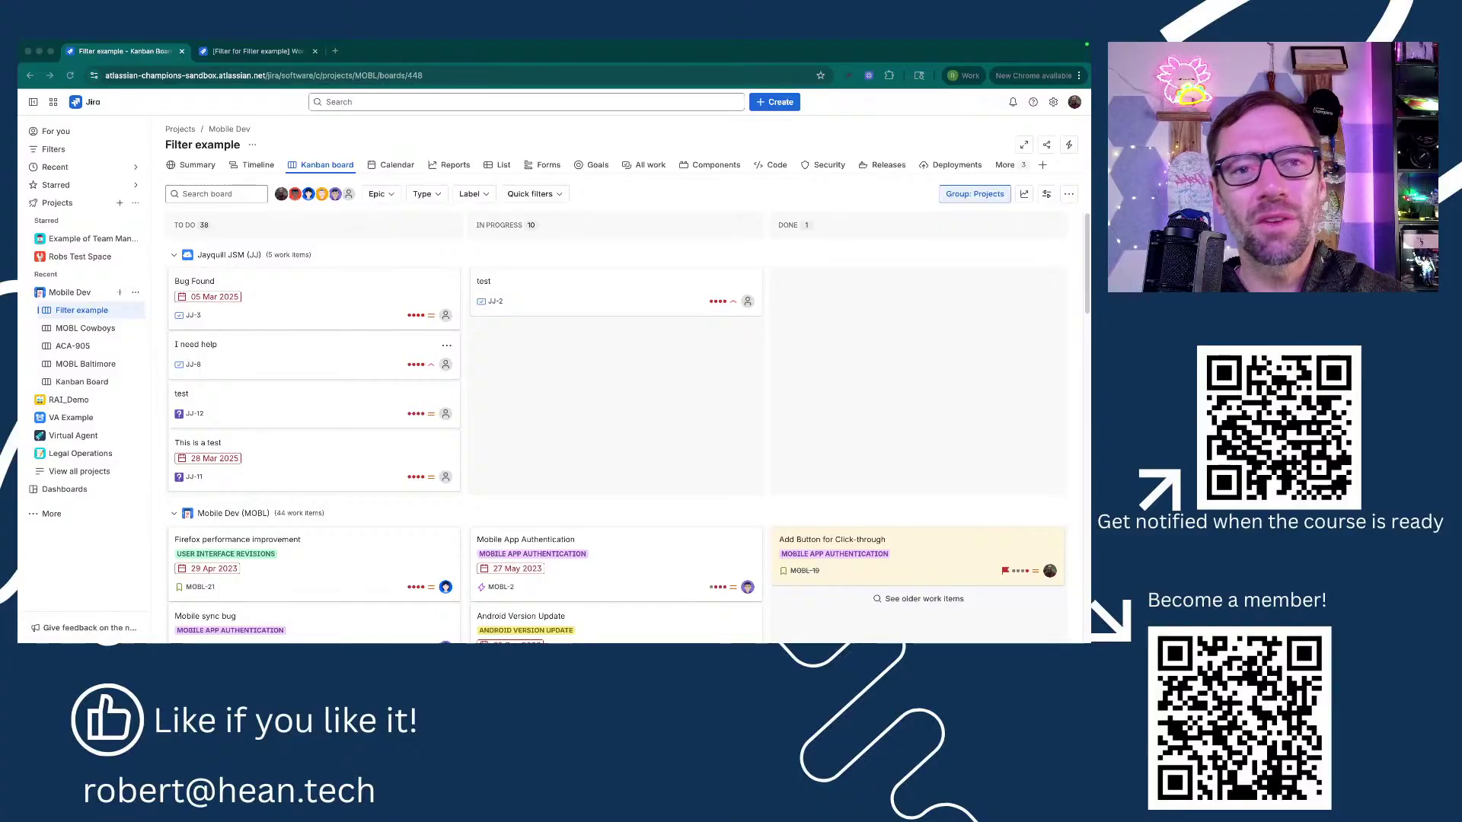
pyautogui.click(668, 438)
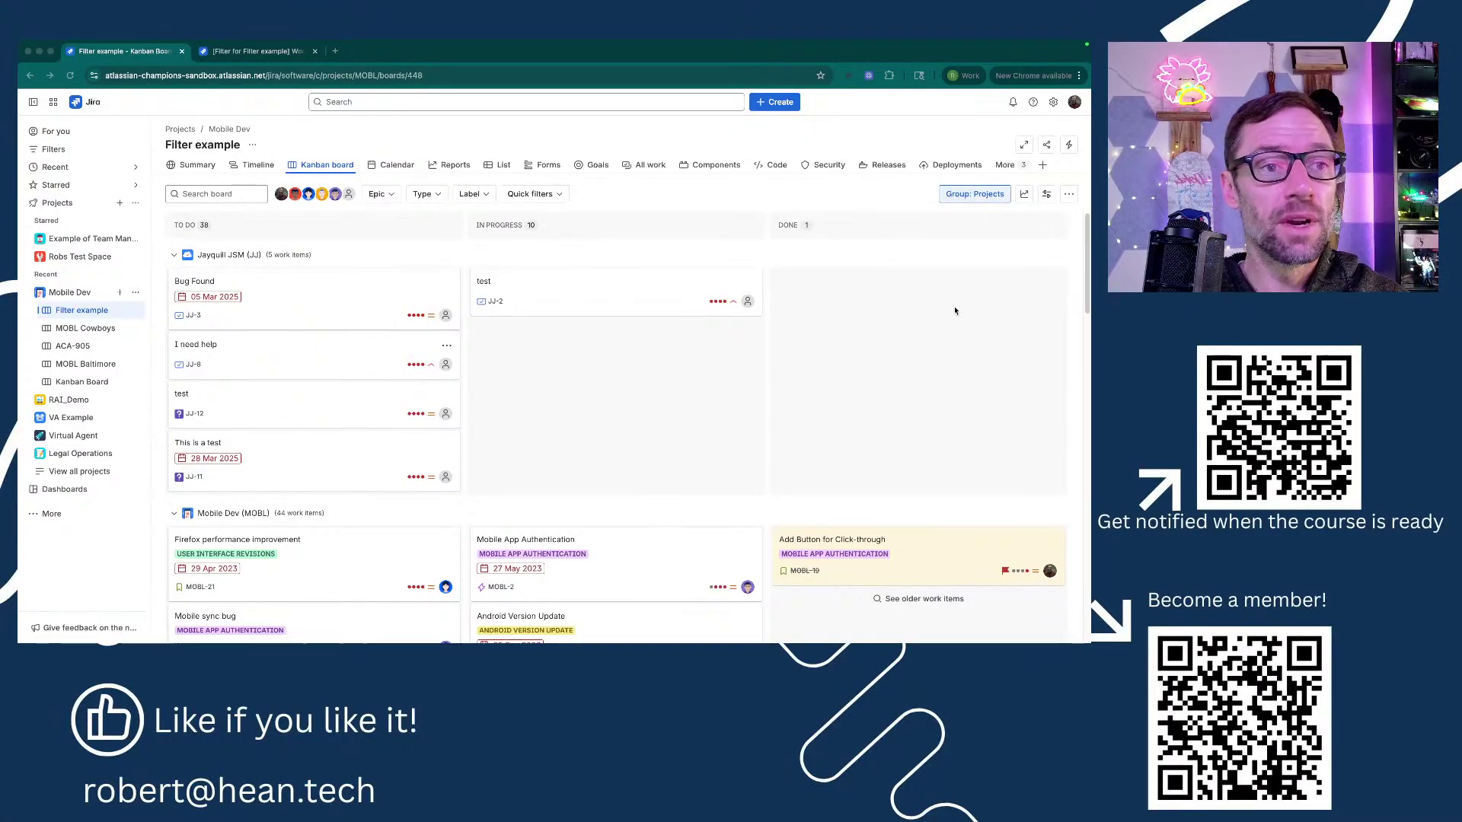
pyautogui.click(787, 276)
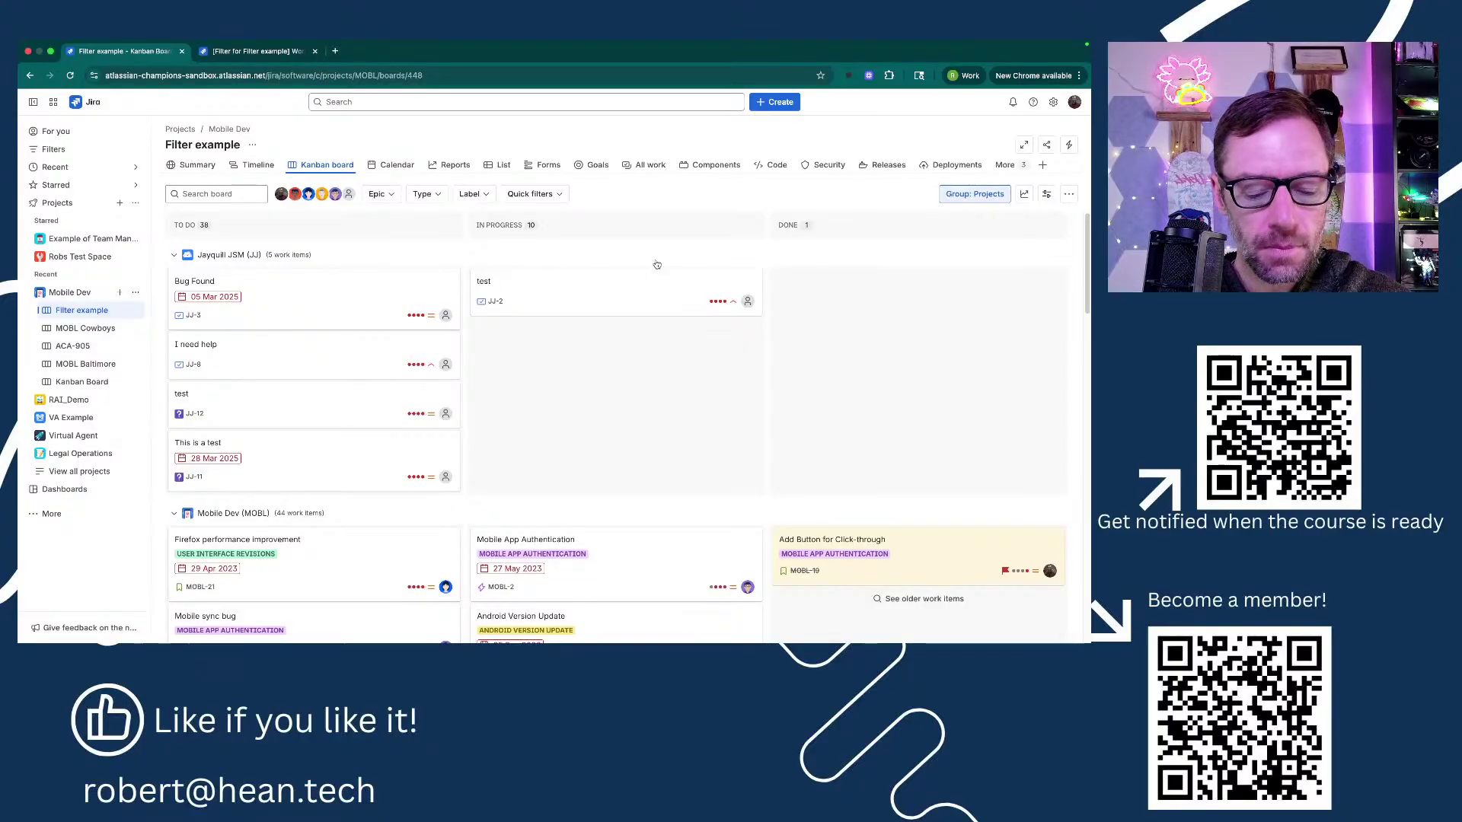
# Open the course catalogue at hean-tech.learnworlds.com/courses in a new browser tab.
pyautogui.hotkey('ctrl', 't')
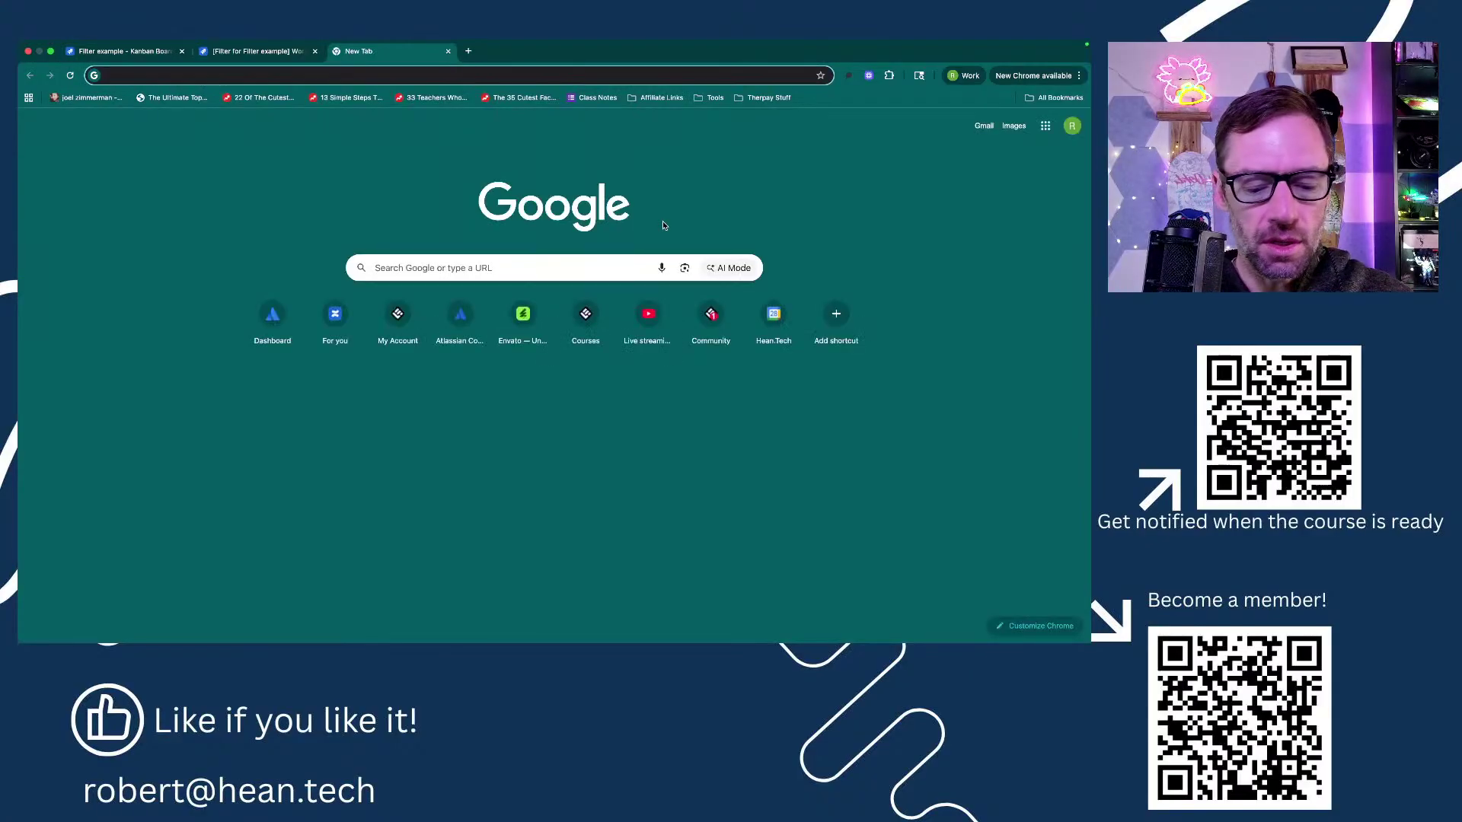
pyautogui.write('learn')
pyautogui.click(662, 233)
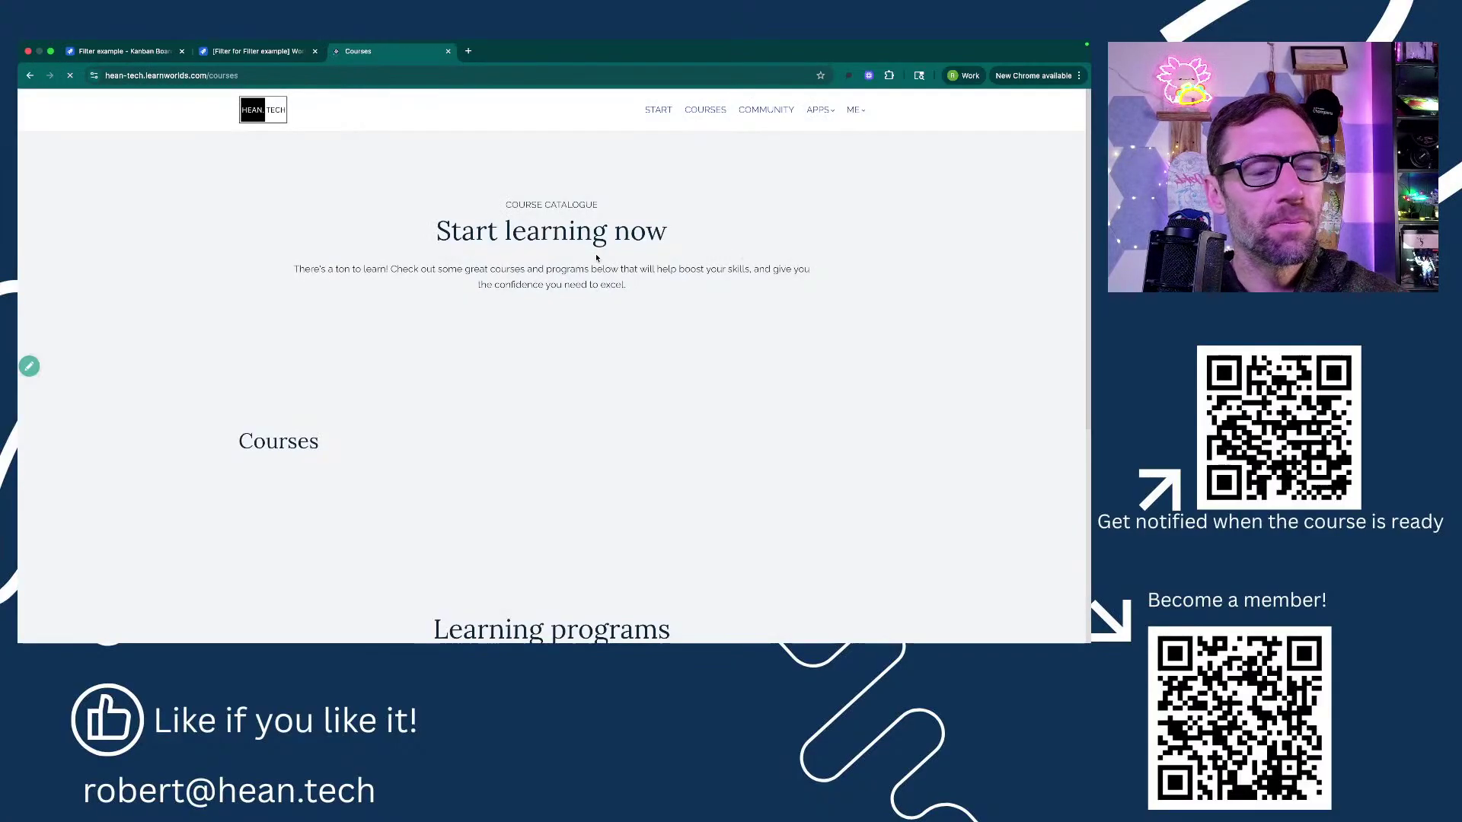
pyautogui.click(491, 78)
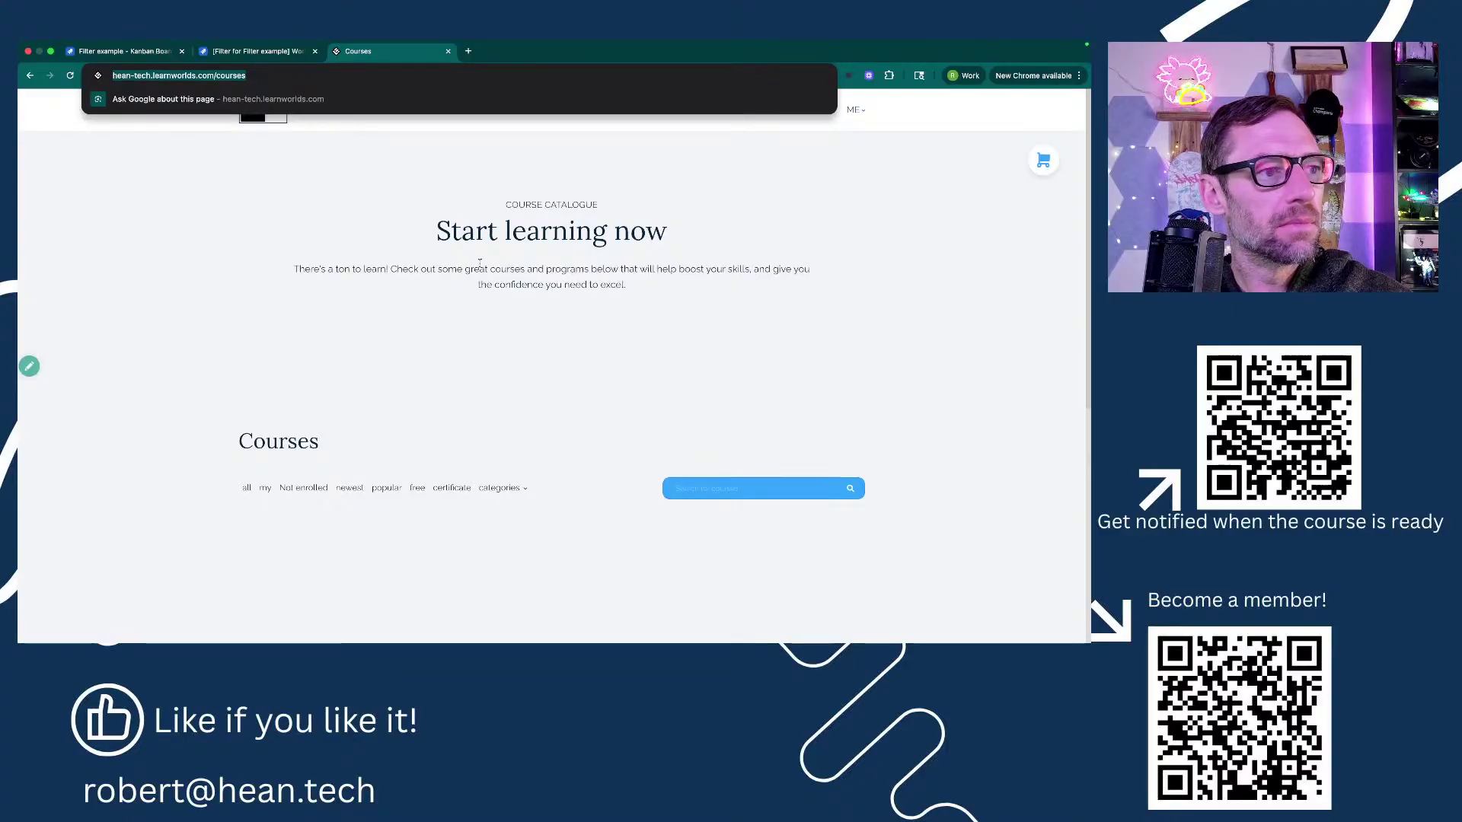
pyautogui.click(447, 316)
# Load more courses in the catalogue and look through the Confluence, ACA-910, ACP-220, Virtual Agents and ACA-900 offerings.
pyautogui.scroll(-5, 463, 326)
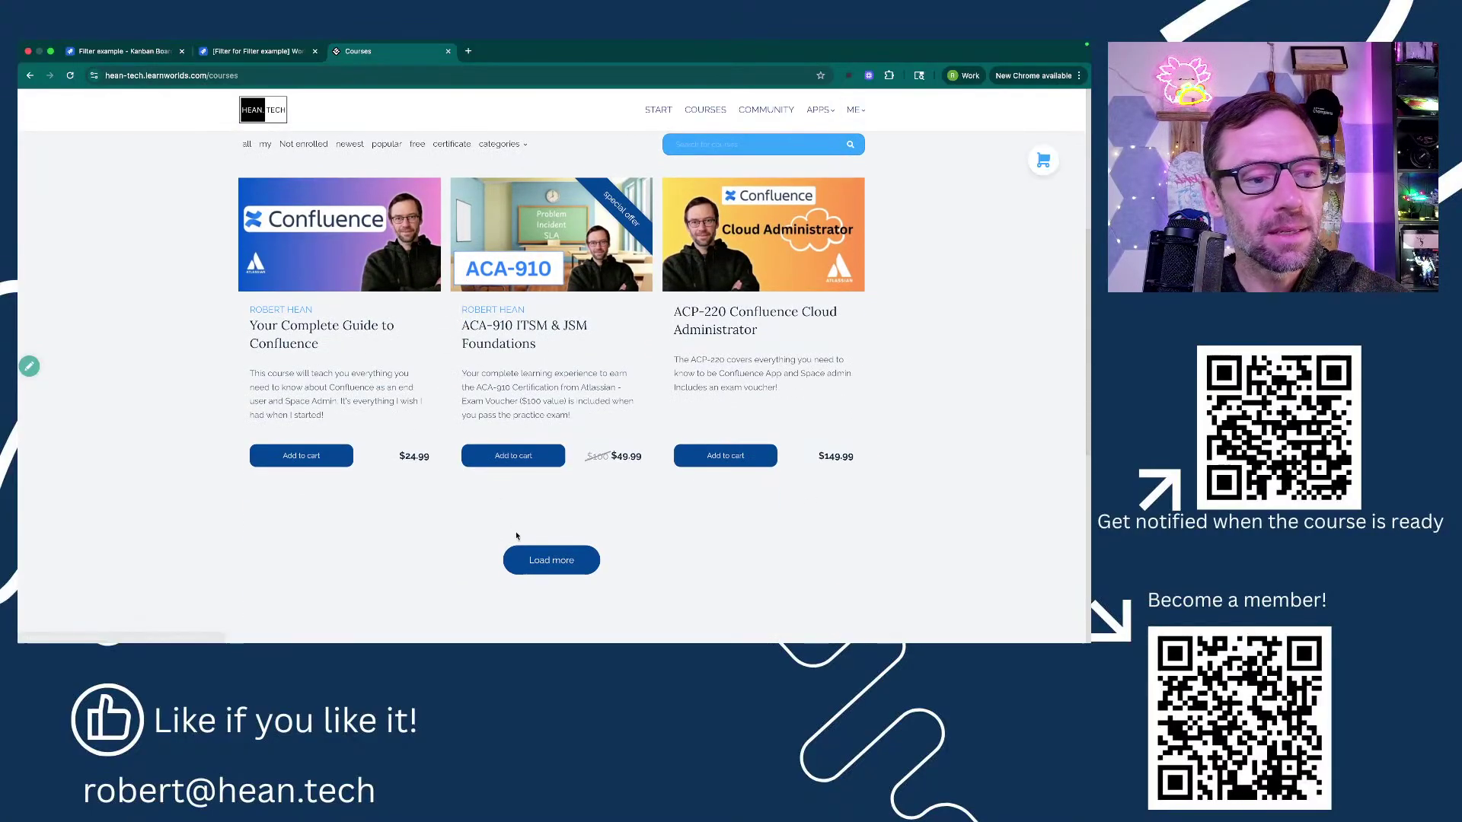
pyautogui.click(522, 558)
pyautogui.scroll(-2, 455, 466)
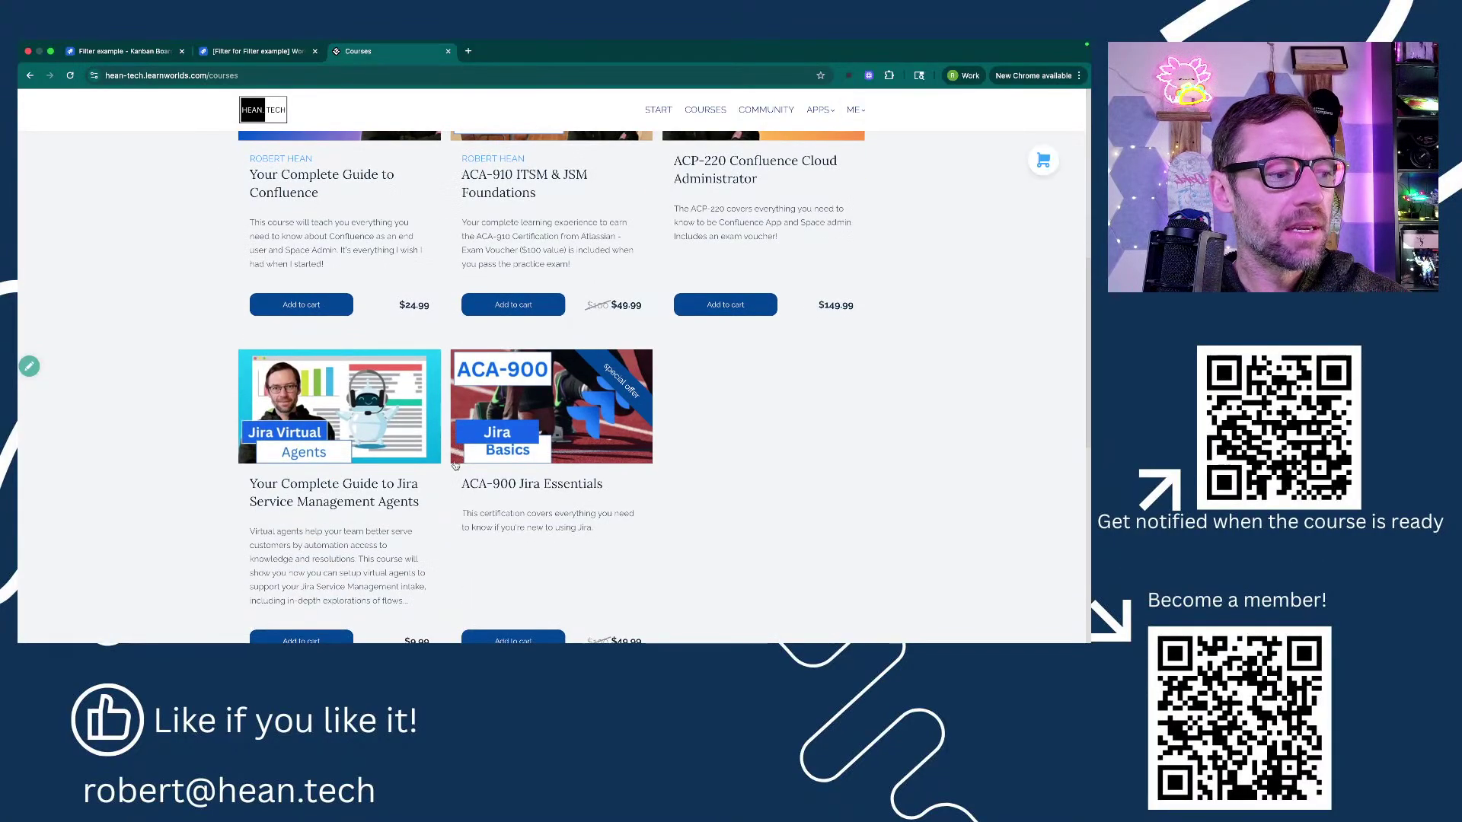
pyautogui.scroll(-1, 322, 401)
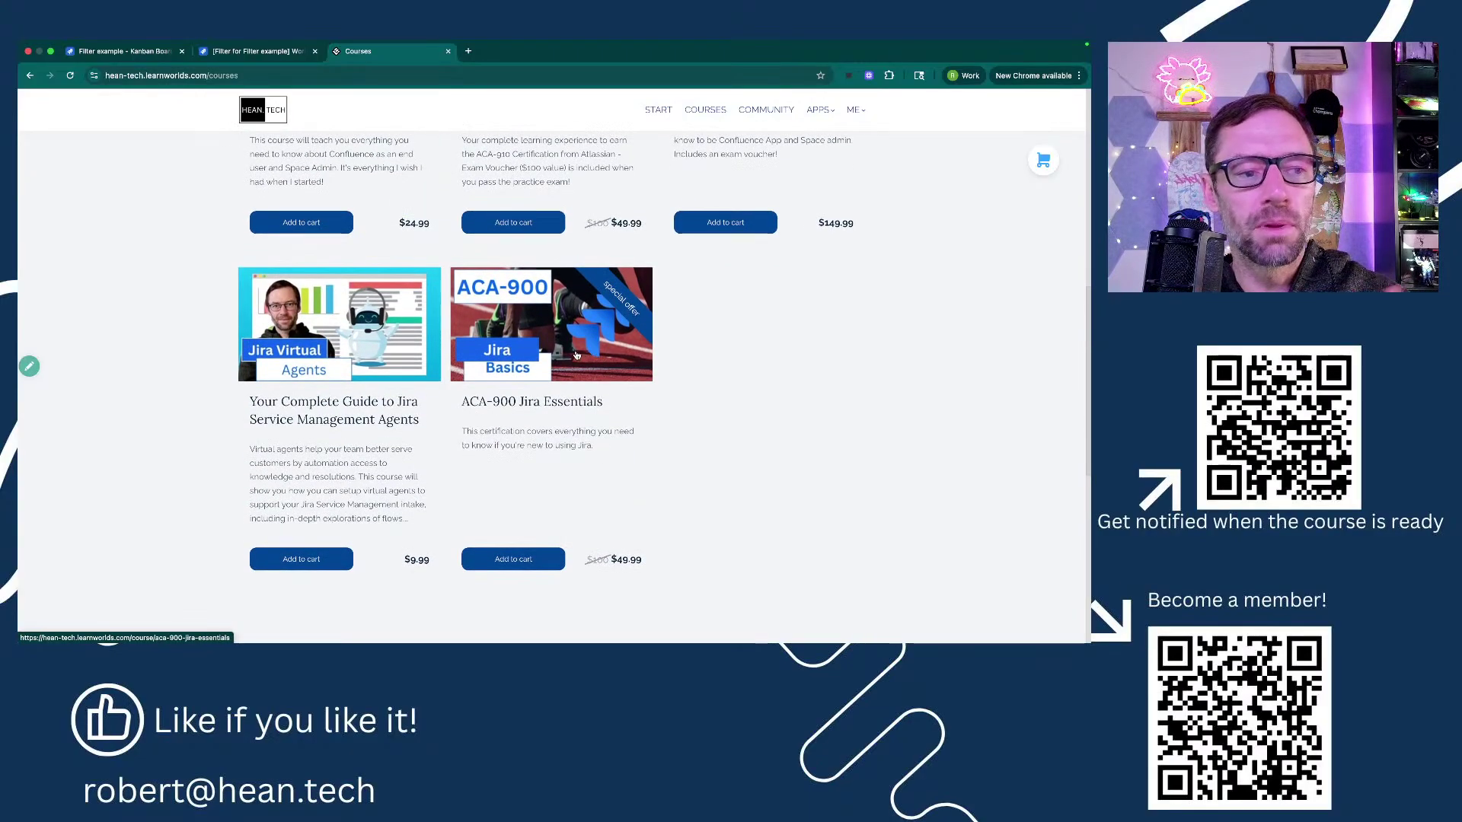
pyautogui.scroll(1, 578, 354)
pyautogui.scroll(3, 576, 355)
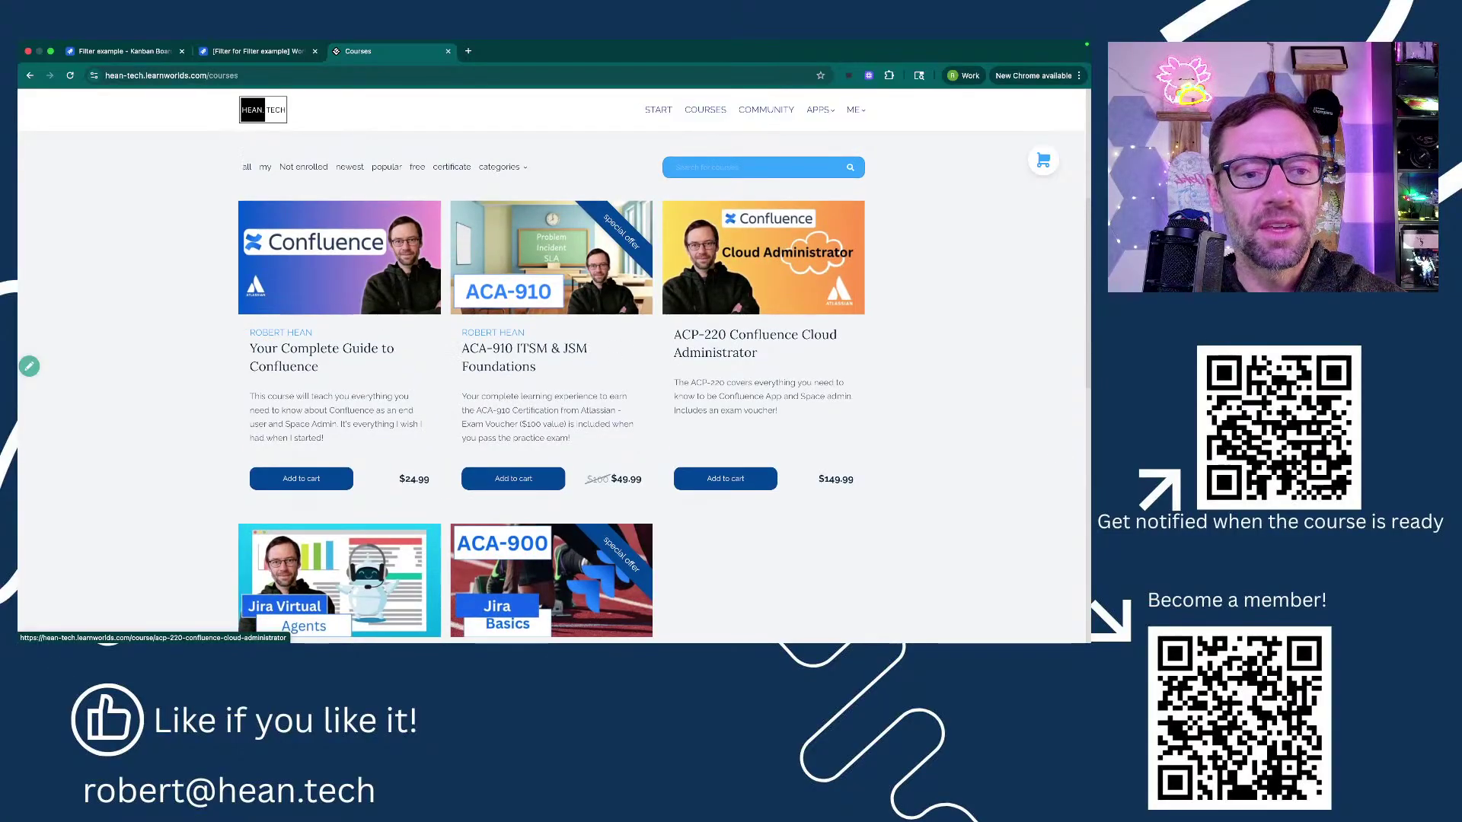
pyautogui.click(91, 668)
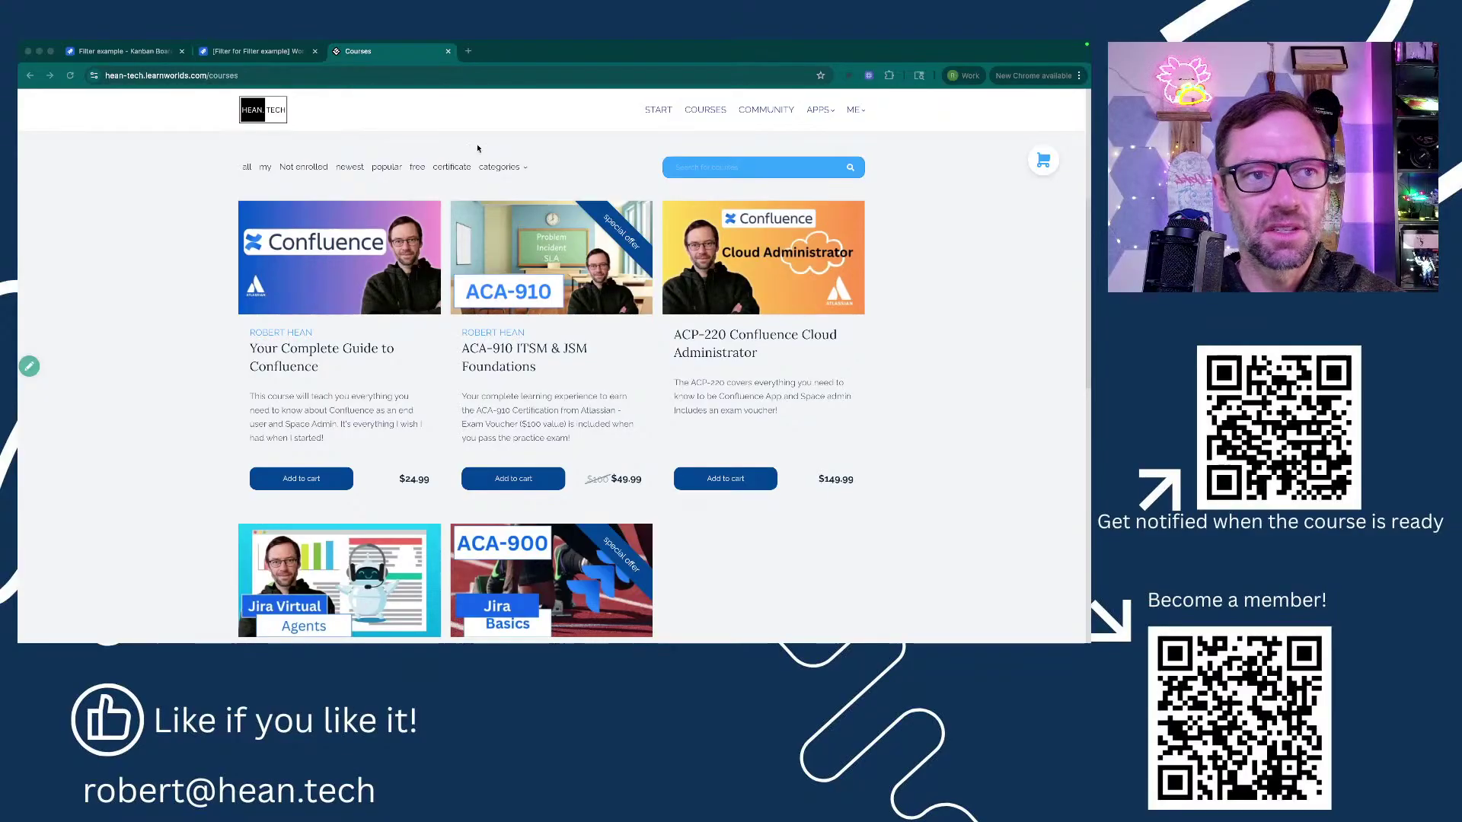
# Close the course catalogue and switch from the Filter example board to the Tips / Next Steps presentation slide.
pyautogui.click(449, 55)
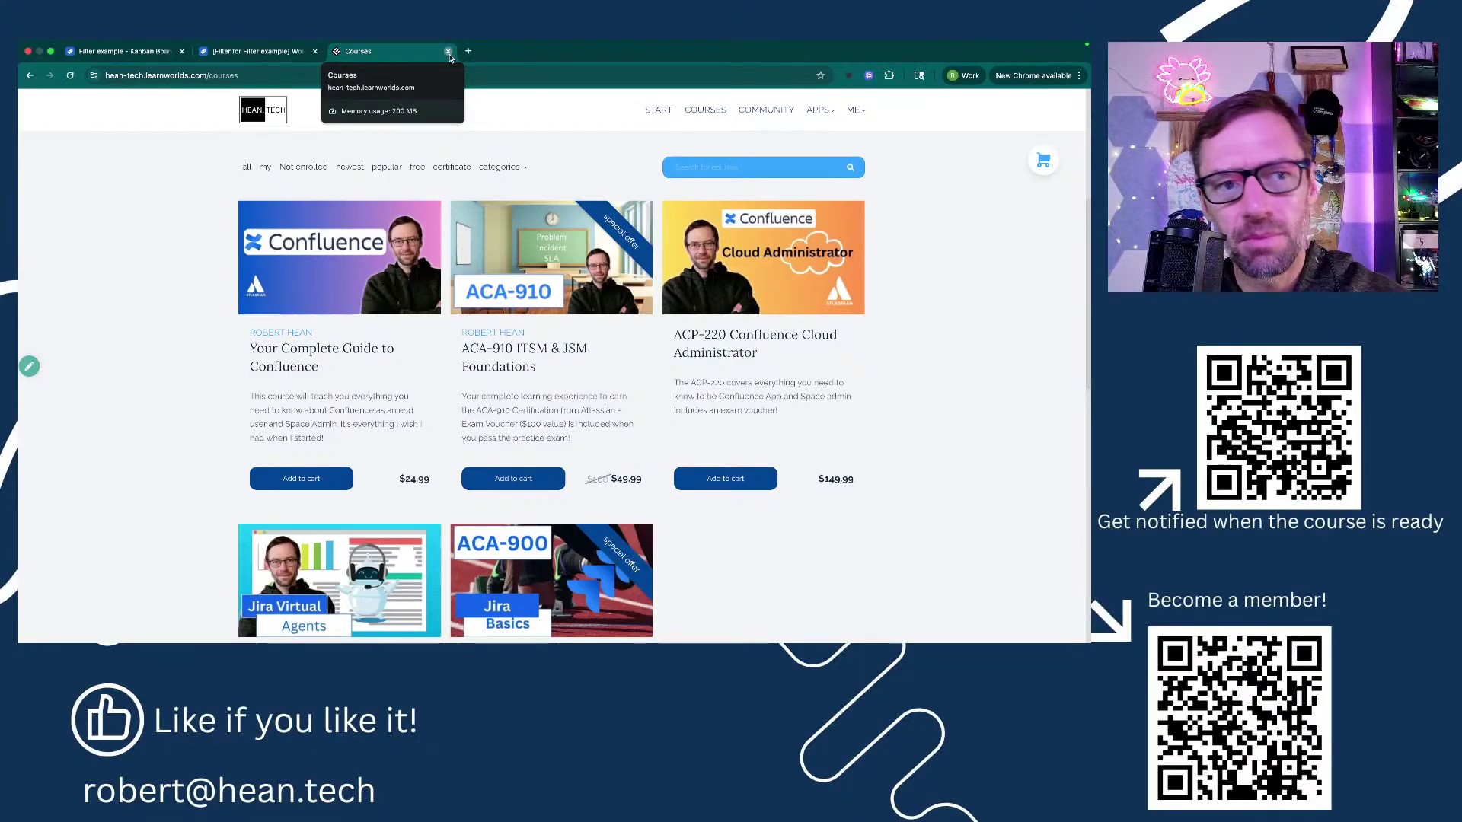
pyautogui.click(448, 52)
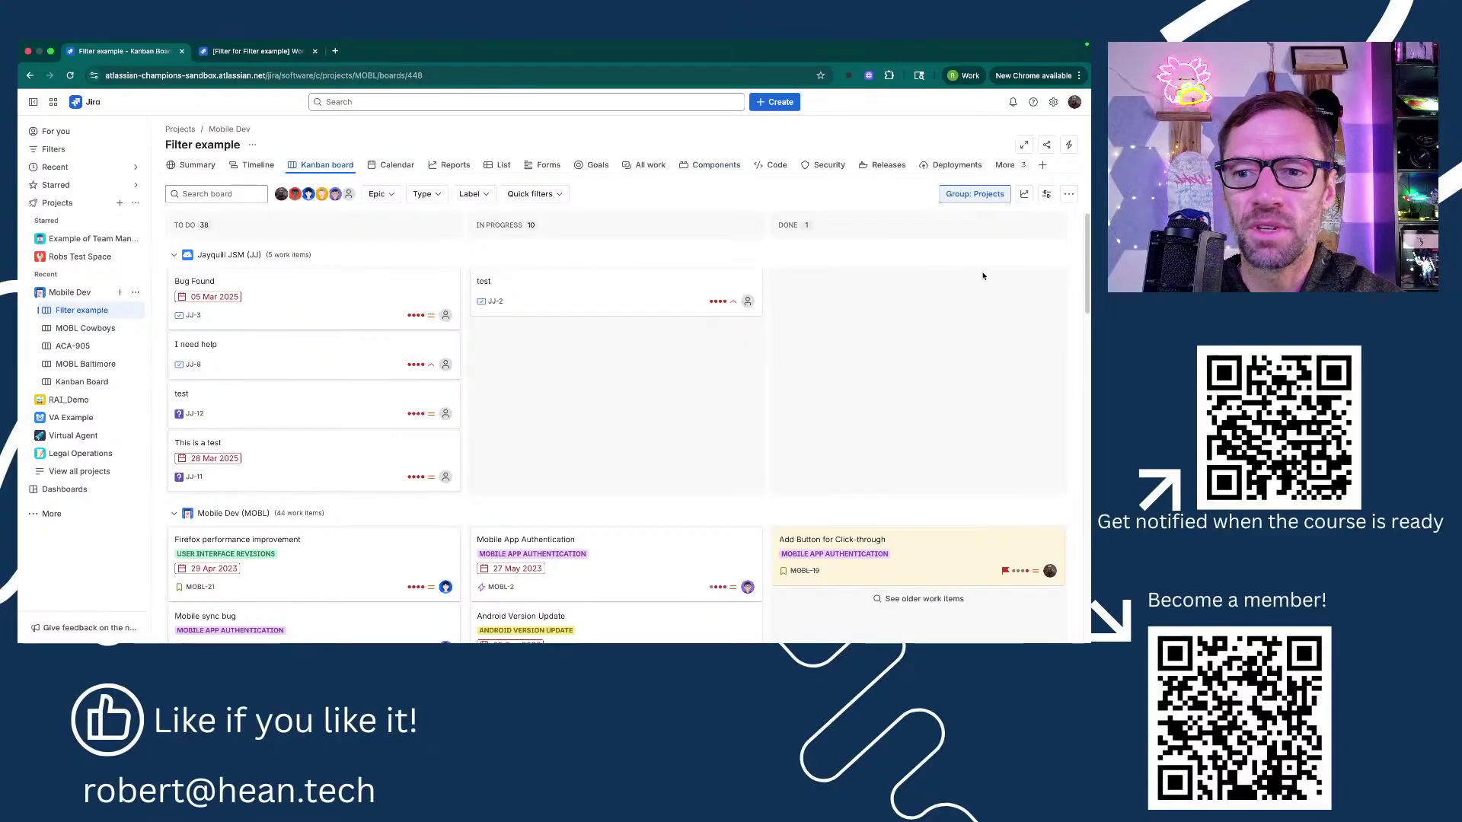
pyautogui.click(295, 676)
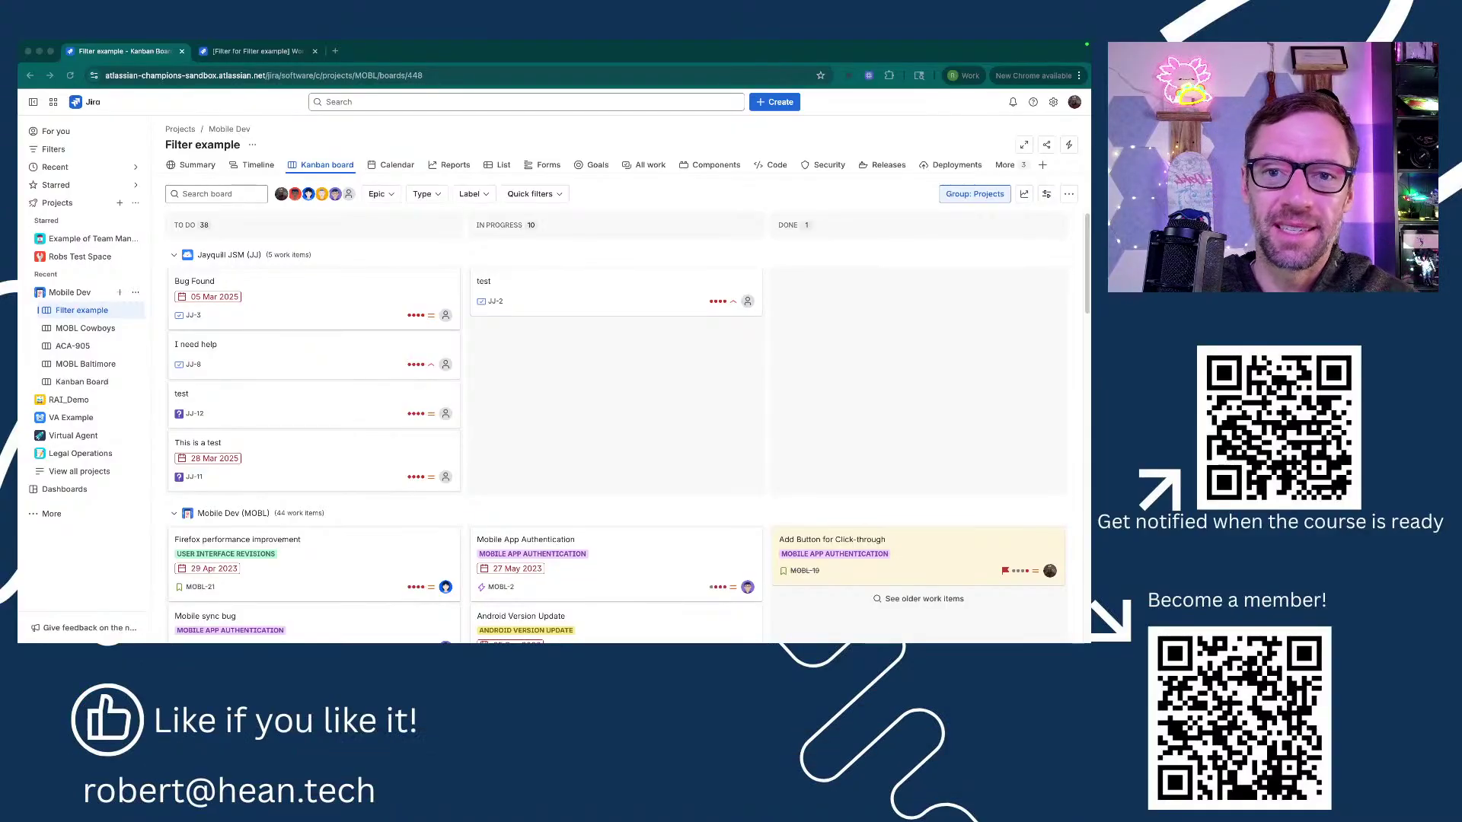
pyautogui.click(702, 264)
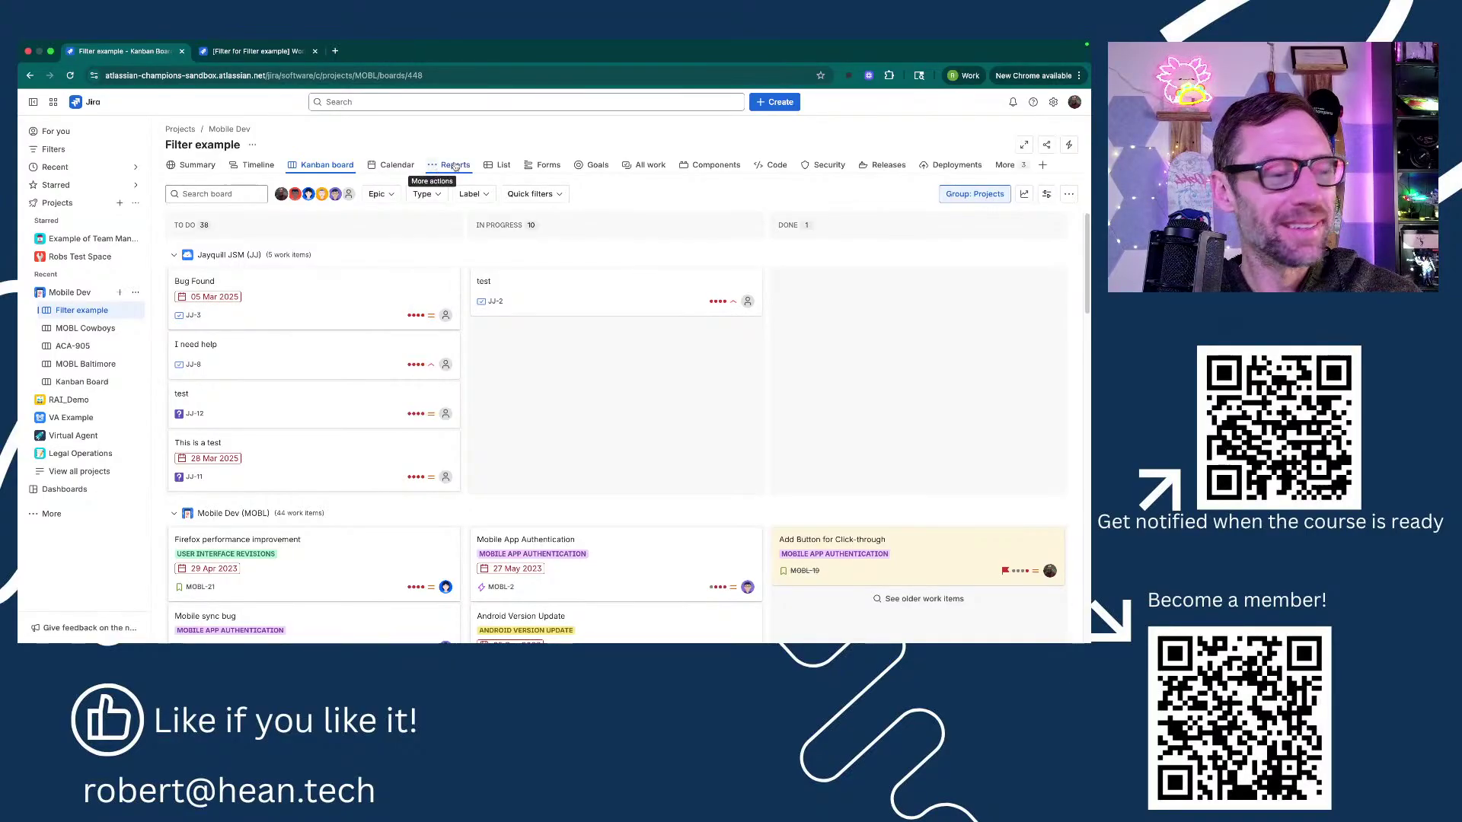
pyautogui.hotkey('ctrl', 'Right')
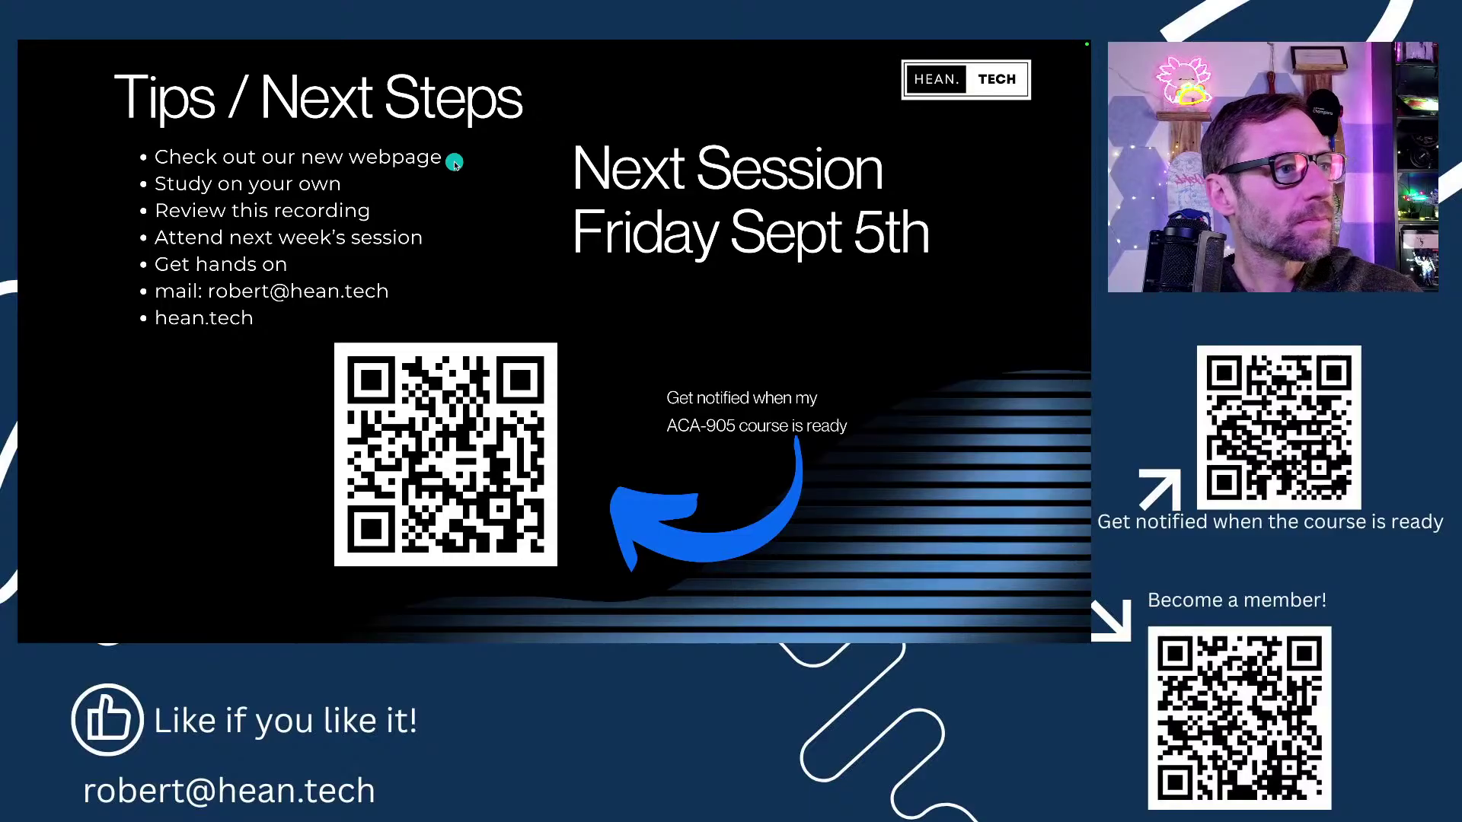